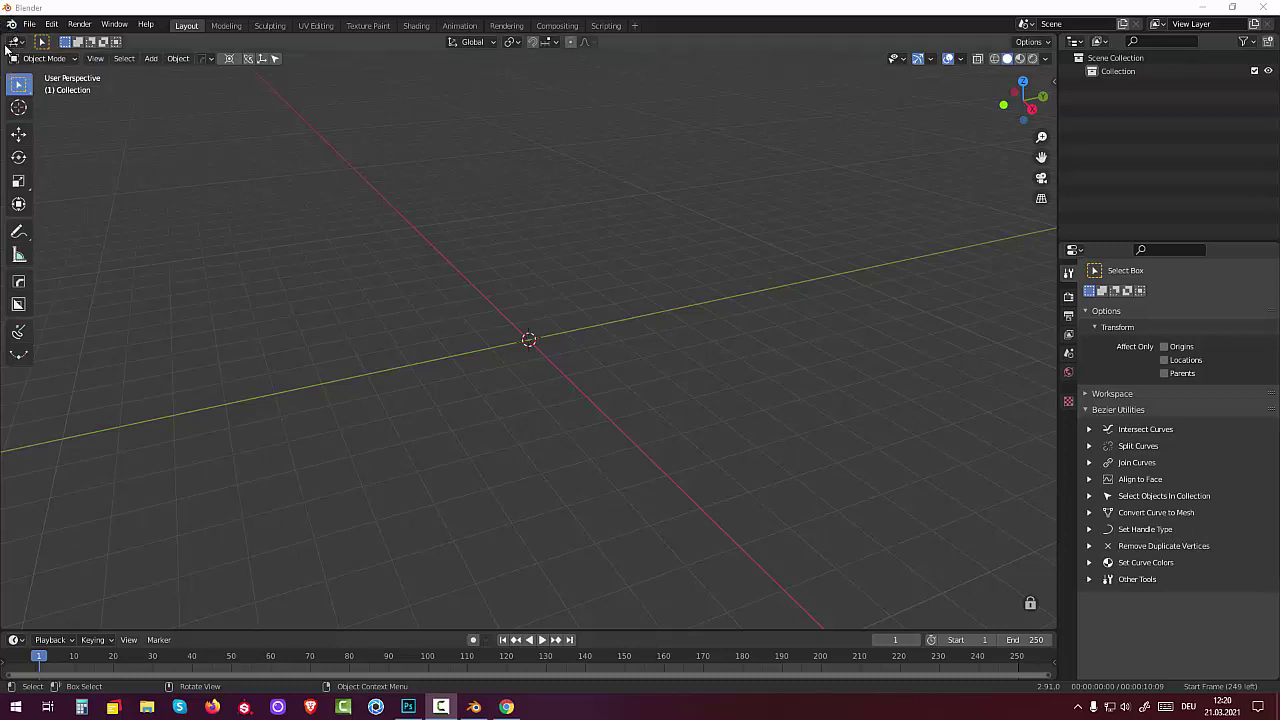
- Split the viewport in two and turn the left half into an Image Editor
{"action": "mouse_move", "coordinate": [5, 48]}
{"action": "left_mouse_down"}
{"action": "mouse_move", "coordinate": [261, 100]}
{"action": "mouse_move", "coordinate": [245, 100]}
{"action": "left_mouse_up"}
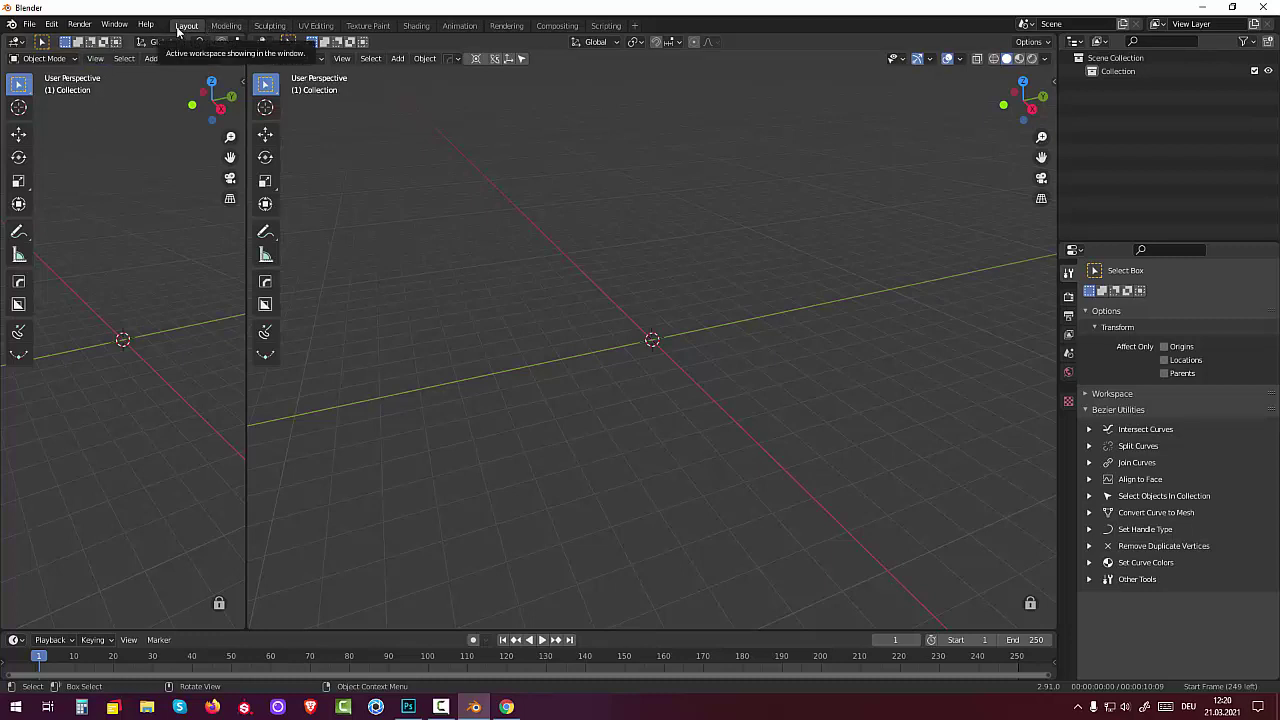
{"action": "left_click", "coordinate": [15, 43]}
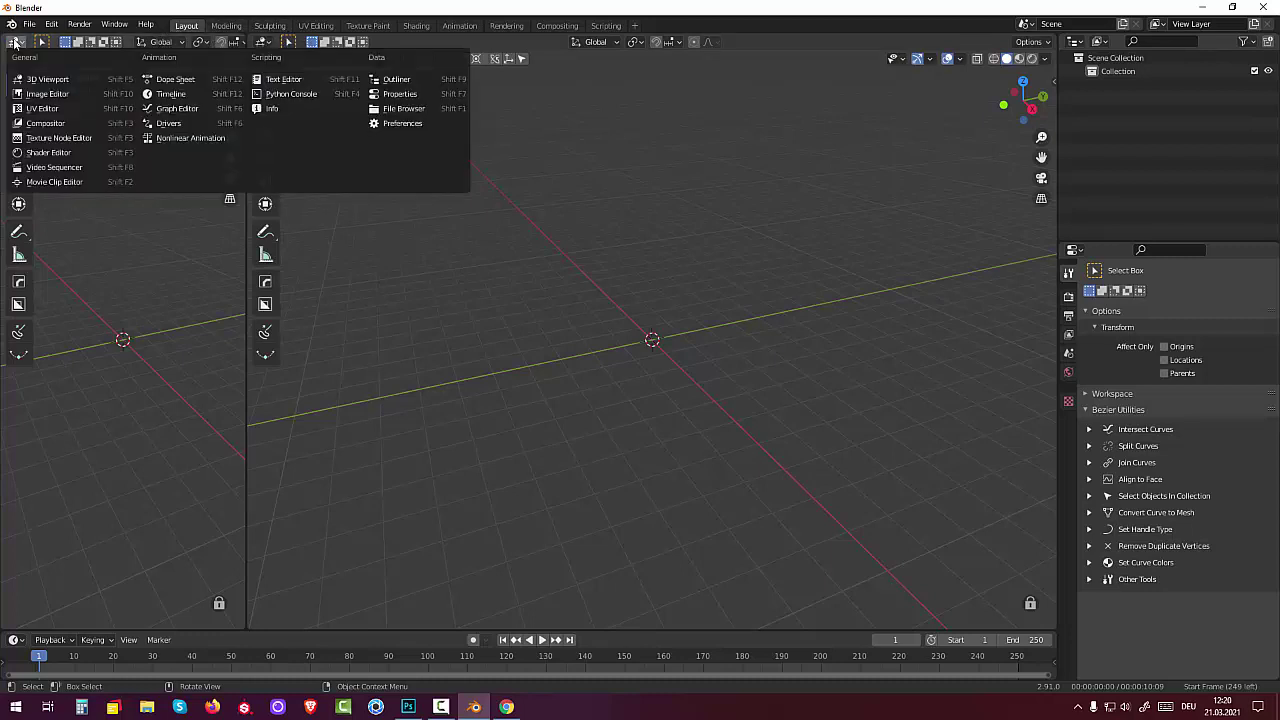
{"action": "left_click", "coordinate": [40, 94]}
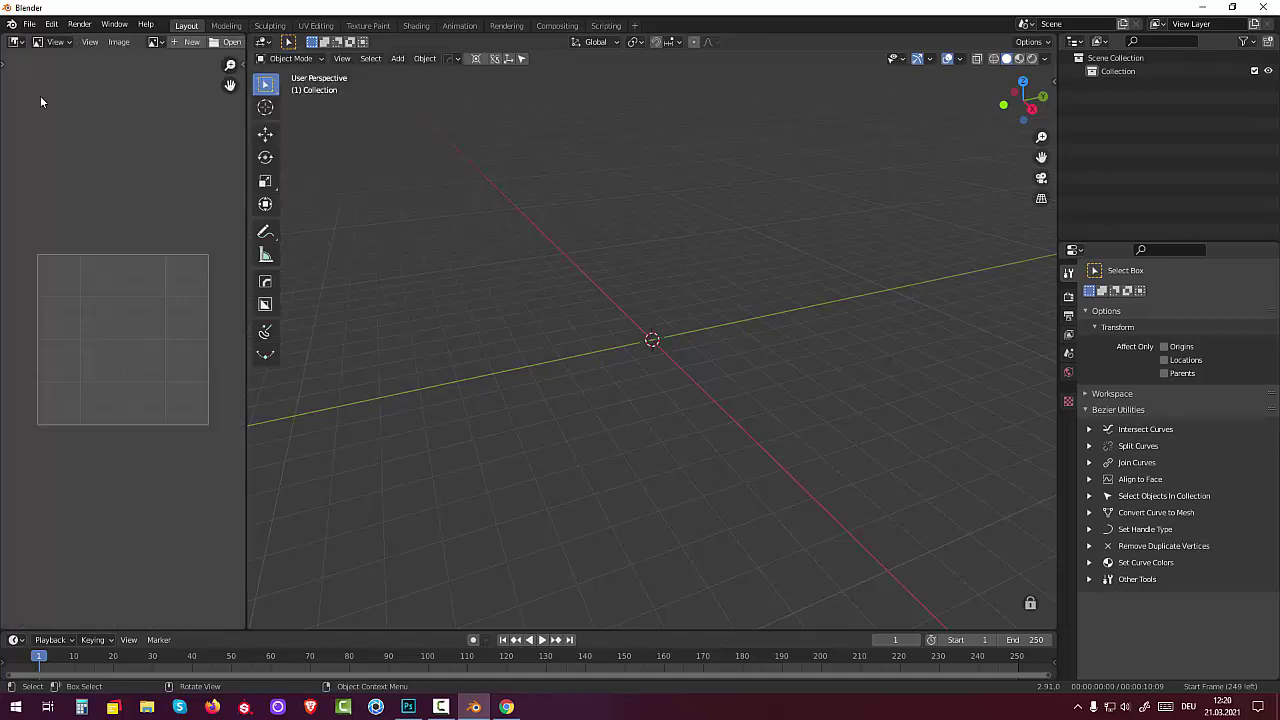
- Load kot.jpg from the Desktop as the cat reference image
{"action": "left_click", "coordinate": [226, 42]}
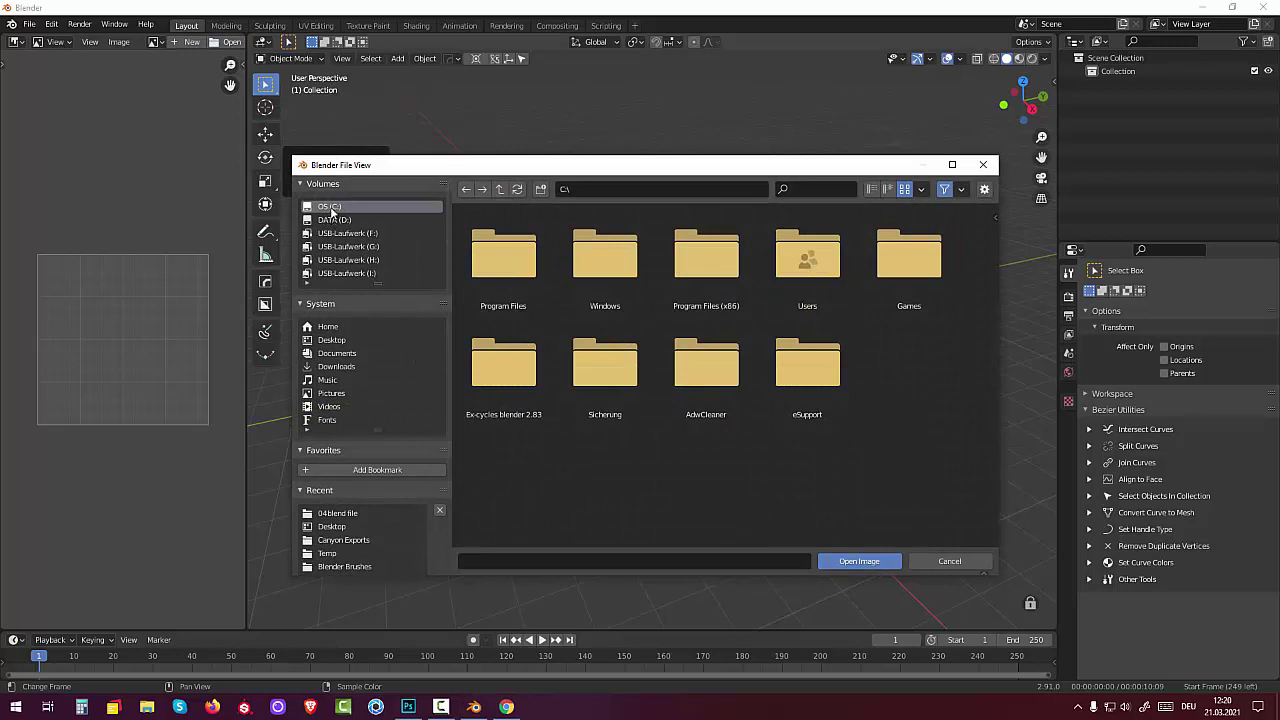
{"action": "left_click", "coordinate": [337, 340]}
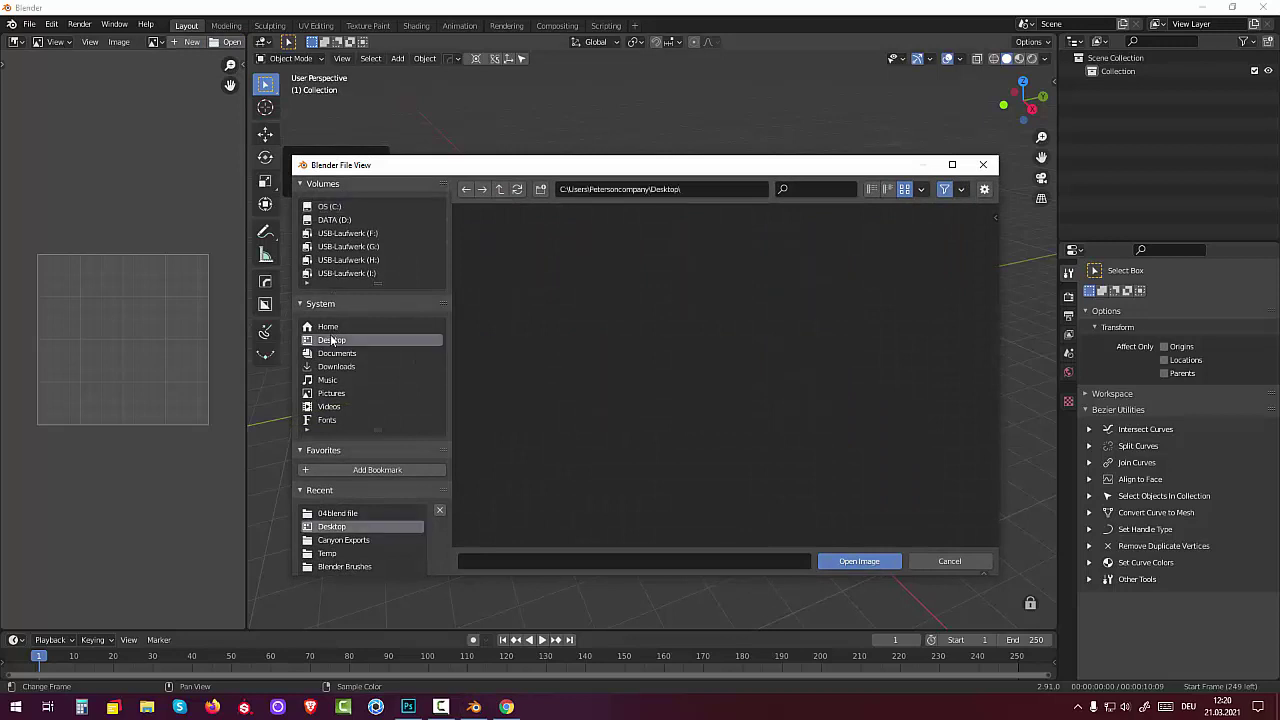
{"action": "left_click", "coordinate": [735, 250]}
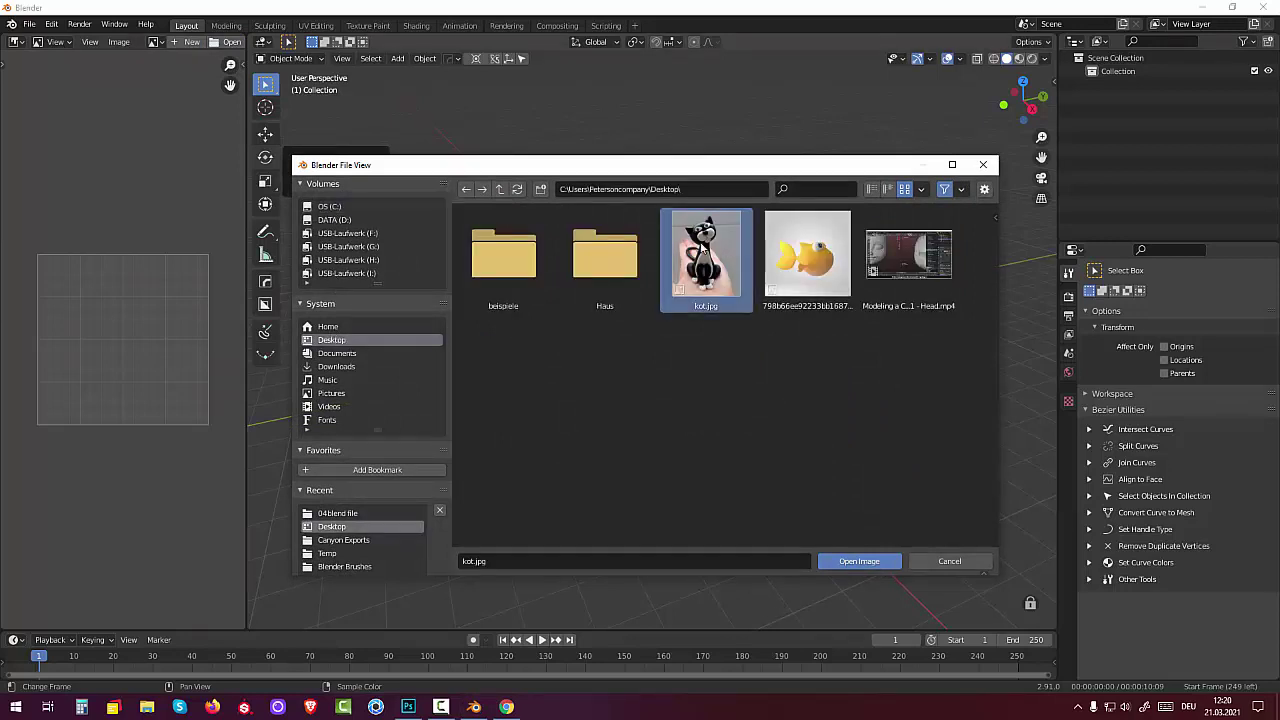
{"action": "left_click", "coordinate": [859, 561]}
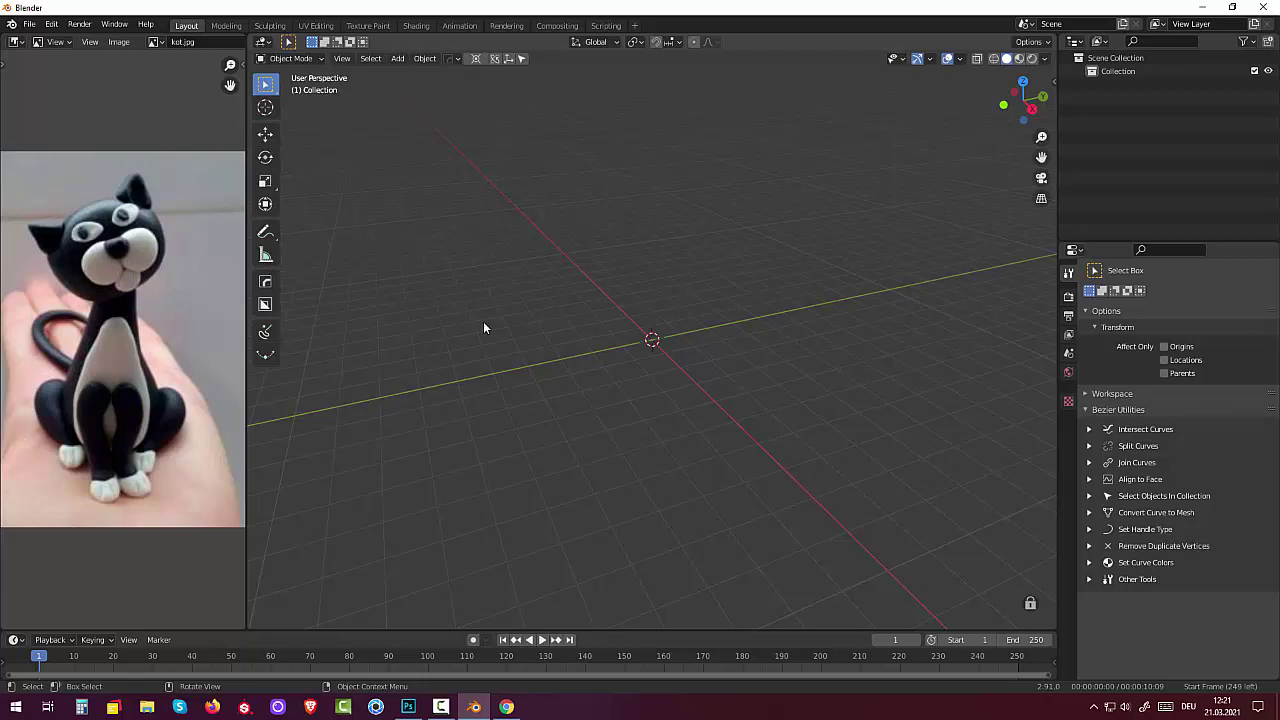
- Switch to Right Orthographic view (Numpad 3) and add a cube mesh at the origin
{"action": "key", "text": "KP_3"}
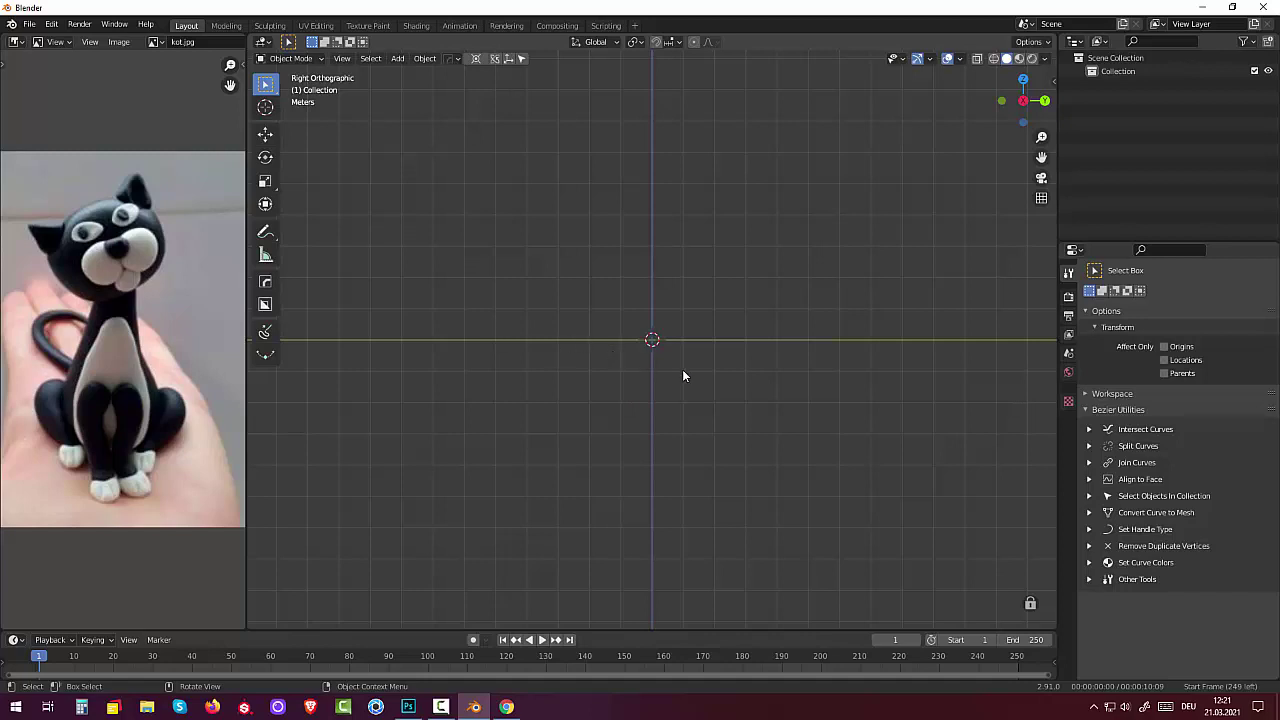
{"action": "key", "text": "shift+a"}
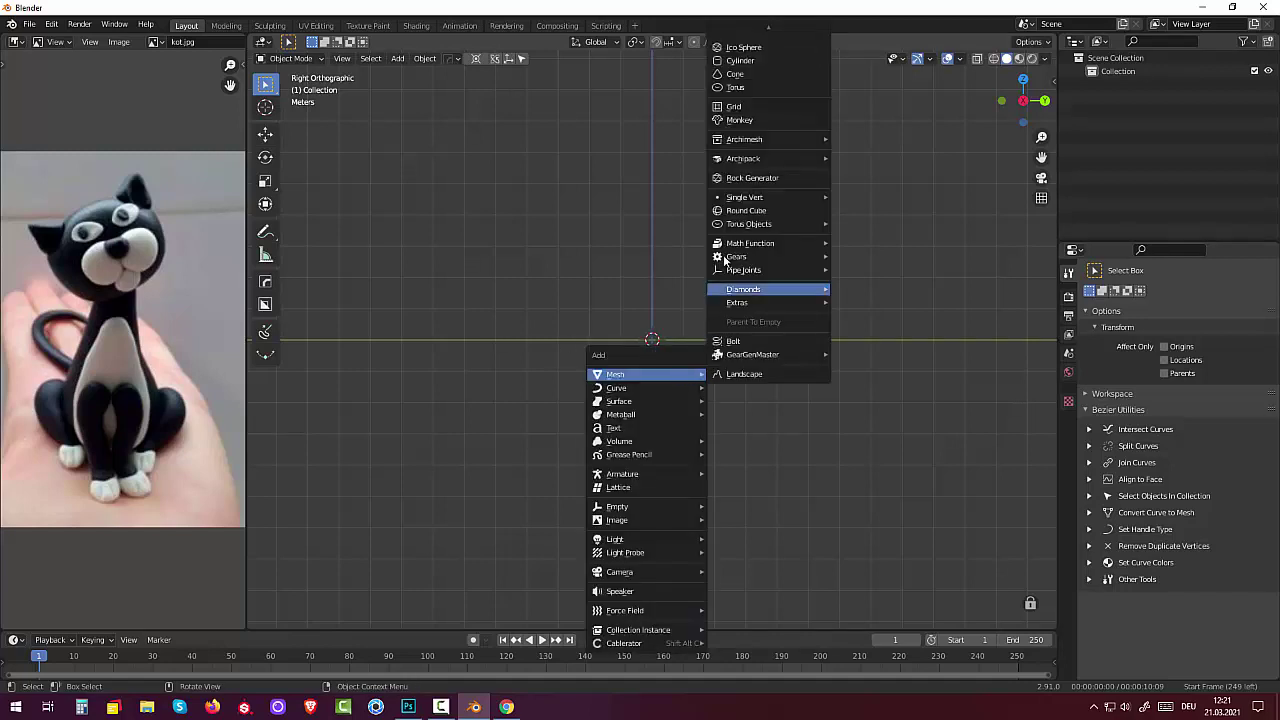
{"action": "scroll", "coordinate": [746, 50], "scroll_direction": "up", "scroll_amount": 3}
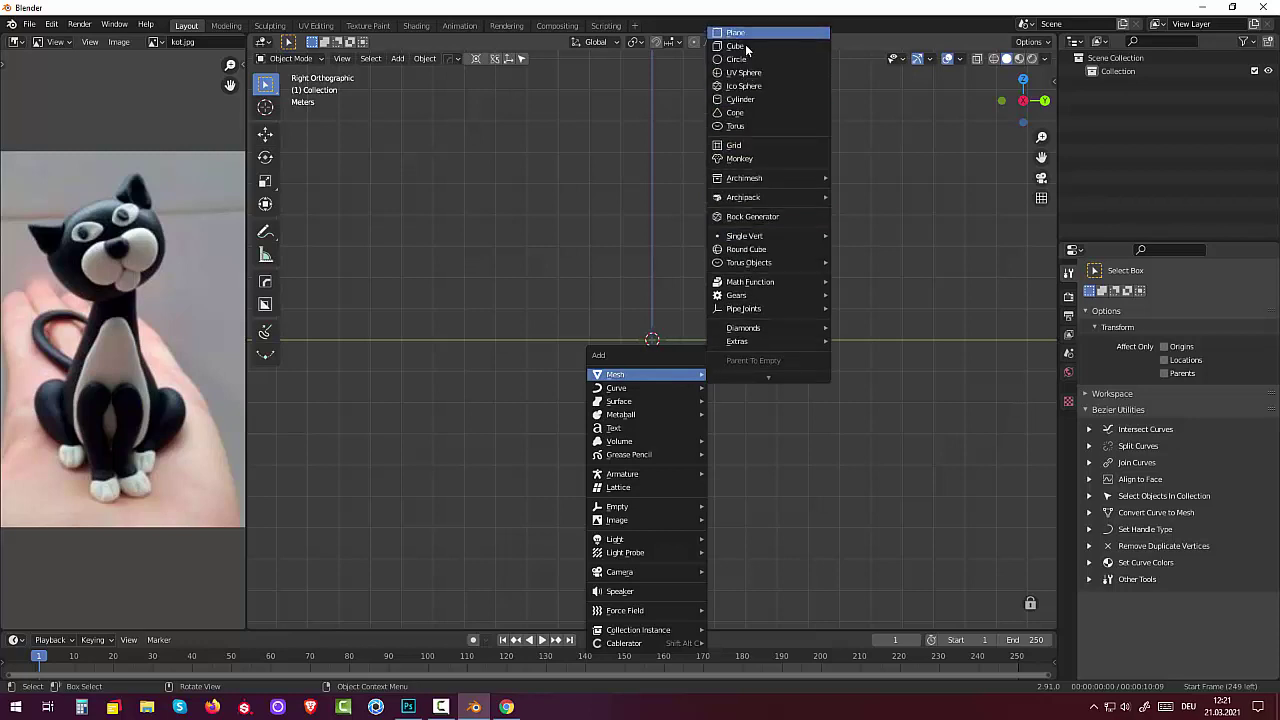
{"action": "scroll", "coordinate": [746, 50], "scroll_direction": "down", "scroll_amount": 3}
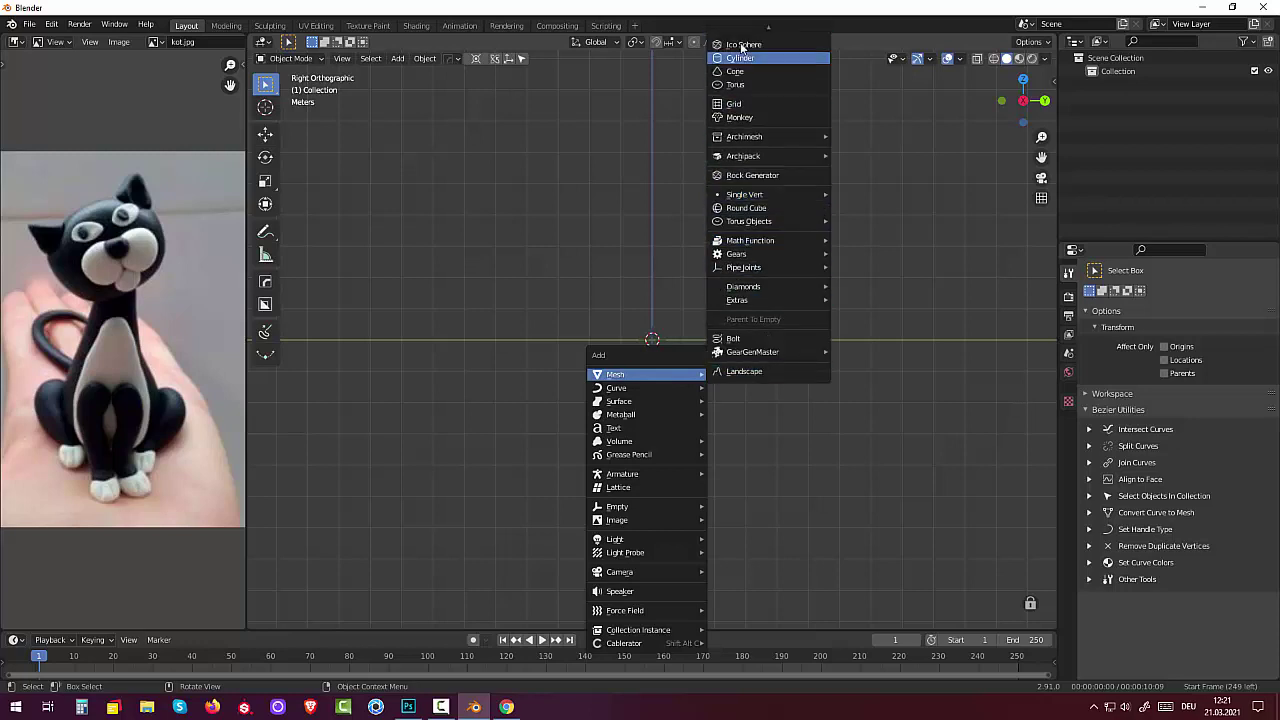
{"action": "scroll", "coordinate": [742, 47], "scroll_direction": "up", "scroll_amount": 1}
{"action": "scroll", "coordinate": [742, 47], "scroll_direction": "up", "scroll_amount": 1}
{"action": "scroll", "coordinate": [742, 47], "scroll_direction": "up", "scroll_amount": 1}
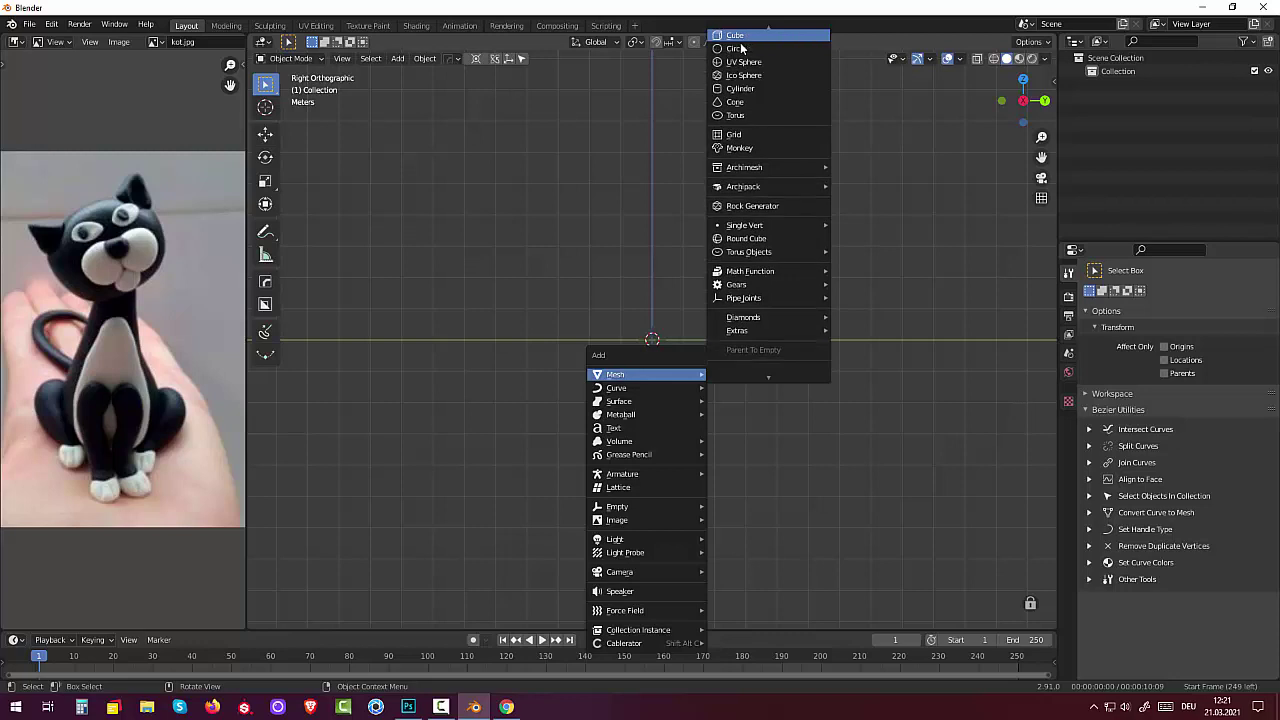
{"action": "left_click", "coordinate": [739, 36]}
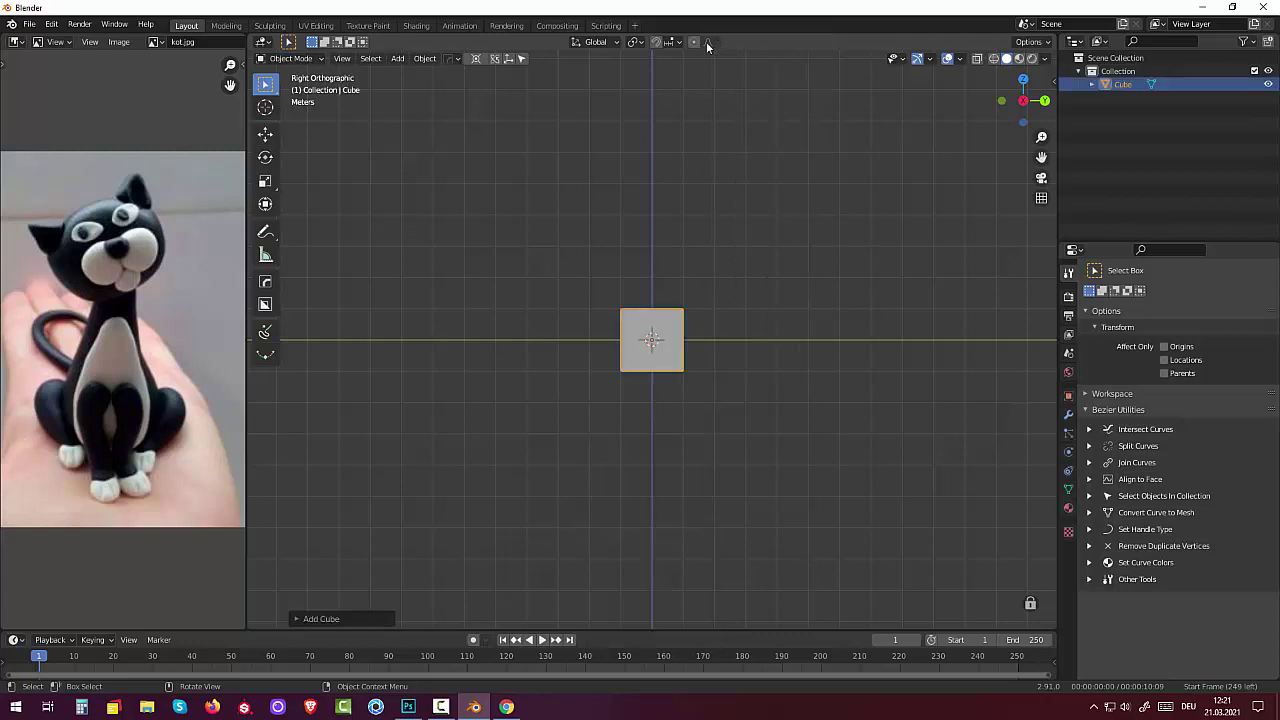
- In Edit Mode, merge all of the cube's vertices at the centre
{"action": "left_click", "coordinate": [285, 58]}
{"action": "left_click", "coordinate": [291, 88]}
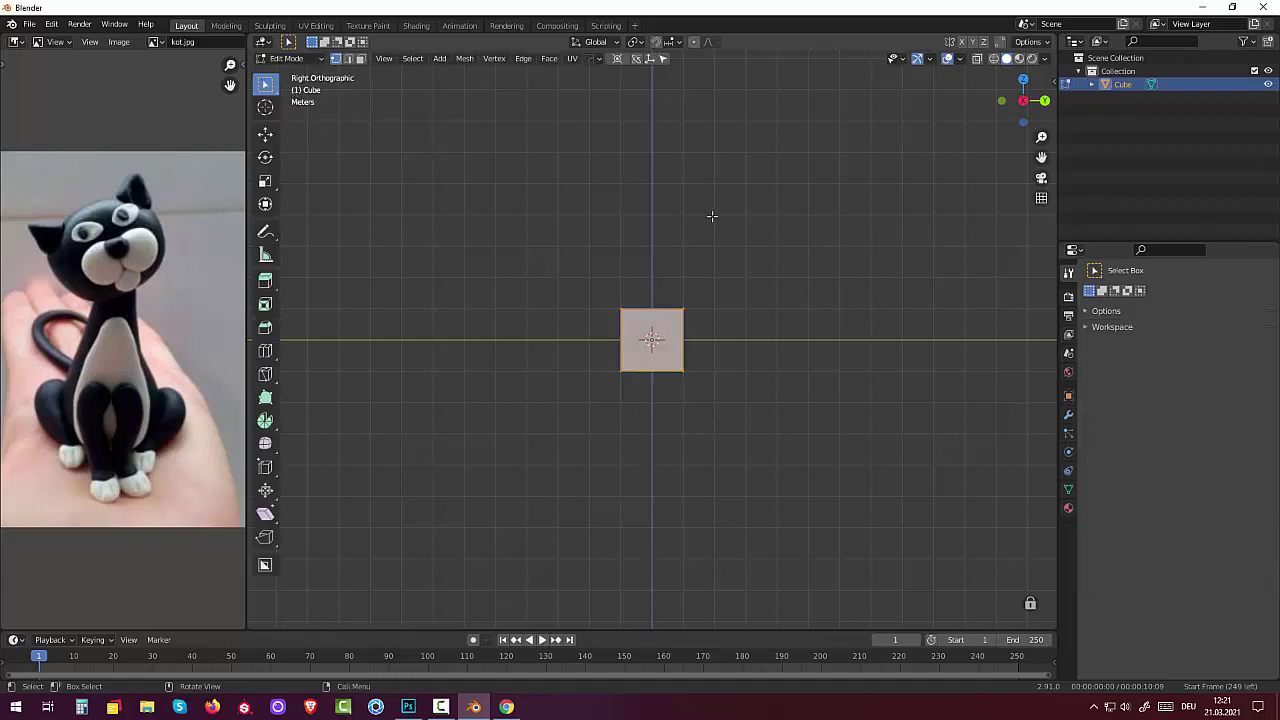
{"action": "key", "text": "m"}
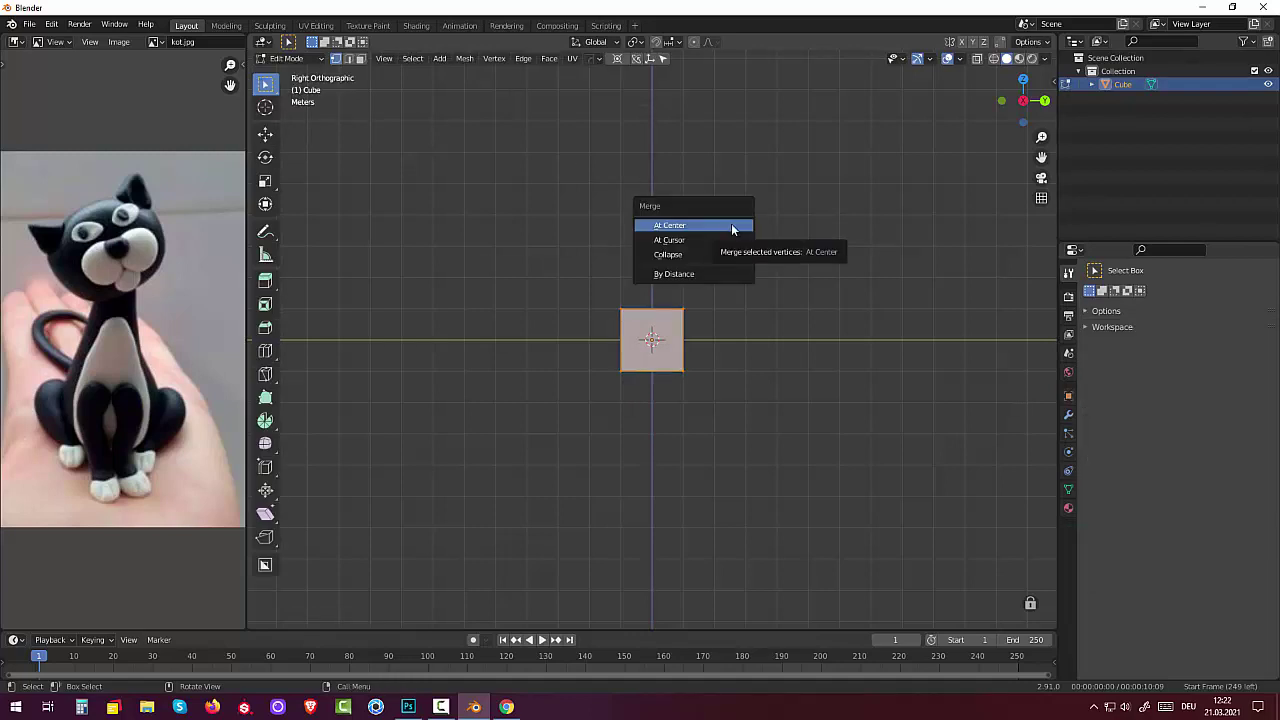
{"action": "left_click", "coordinate": [732, 227]}
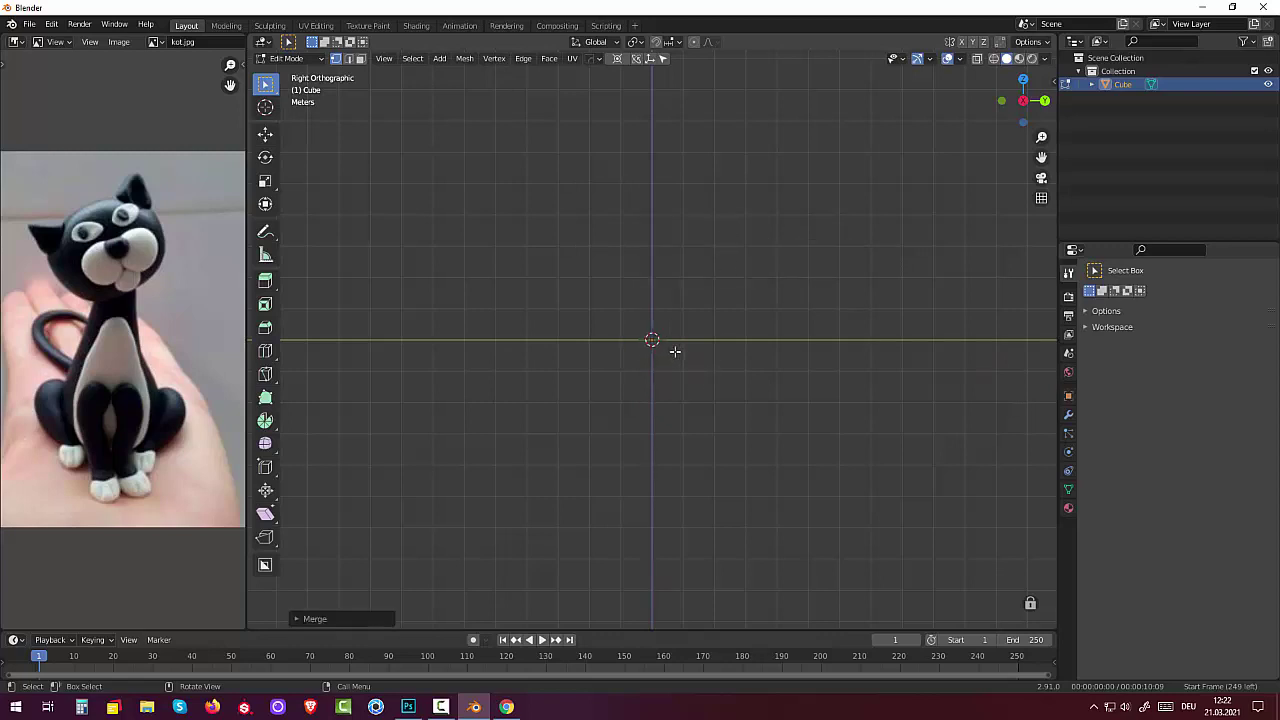
- Add a single vertex and extrude one edge about 4 m to the right
{"action": "key", "text": "shift+a"}
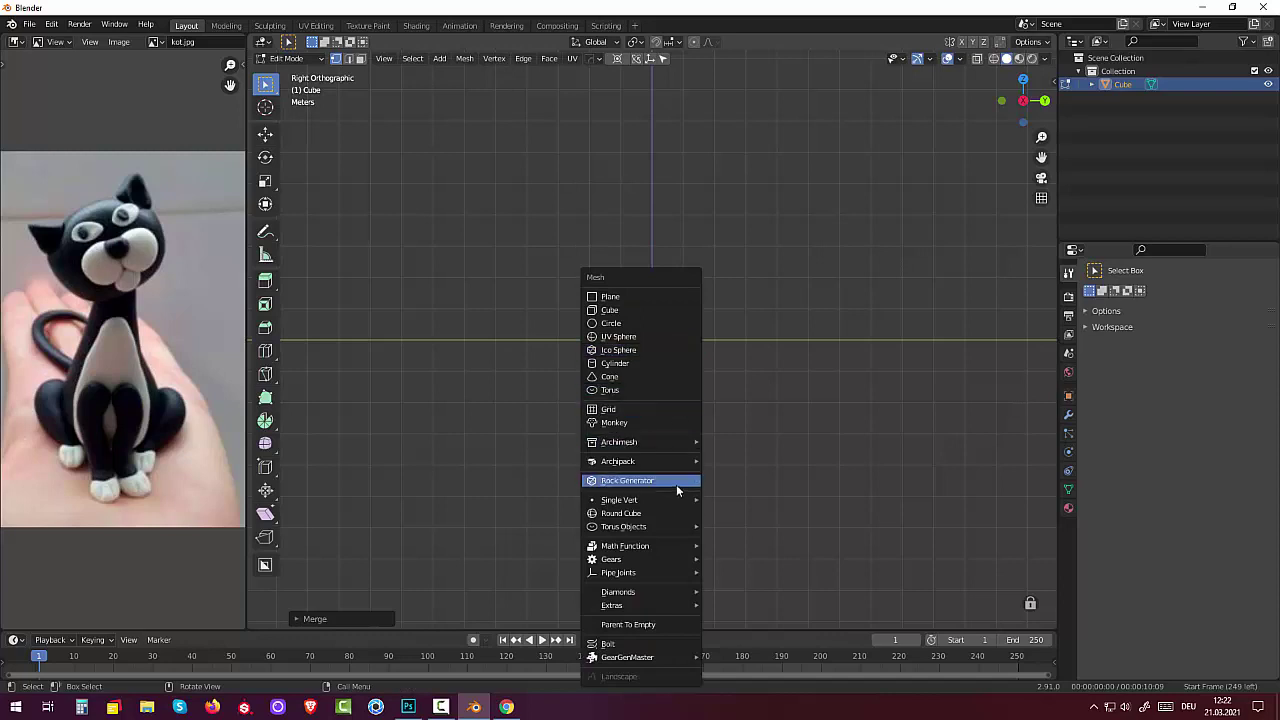
{"action": "mouse_move", "coordinate": [619, 499]}
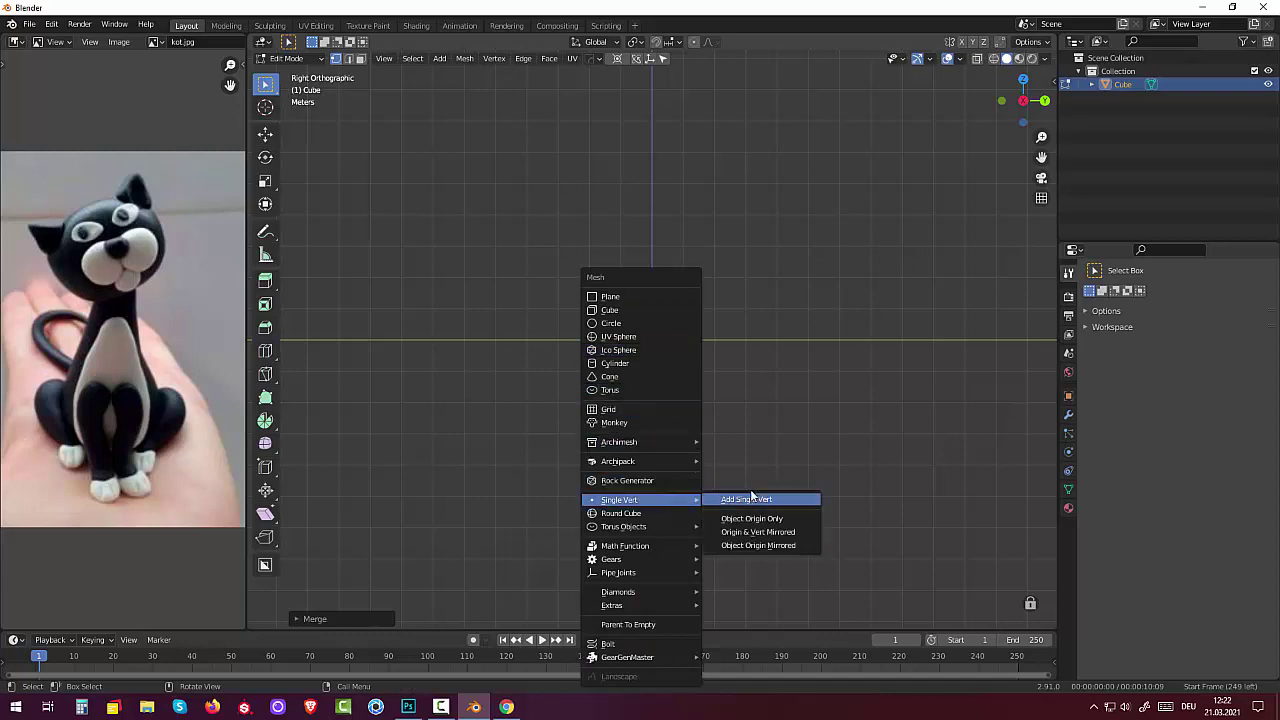
{"action": "left_click", "coordinate": [752, 498]}
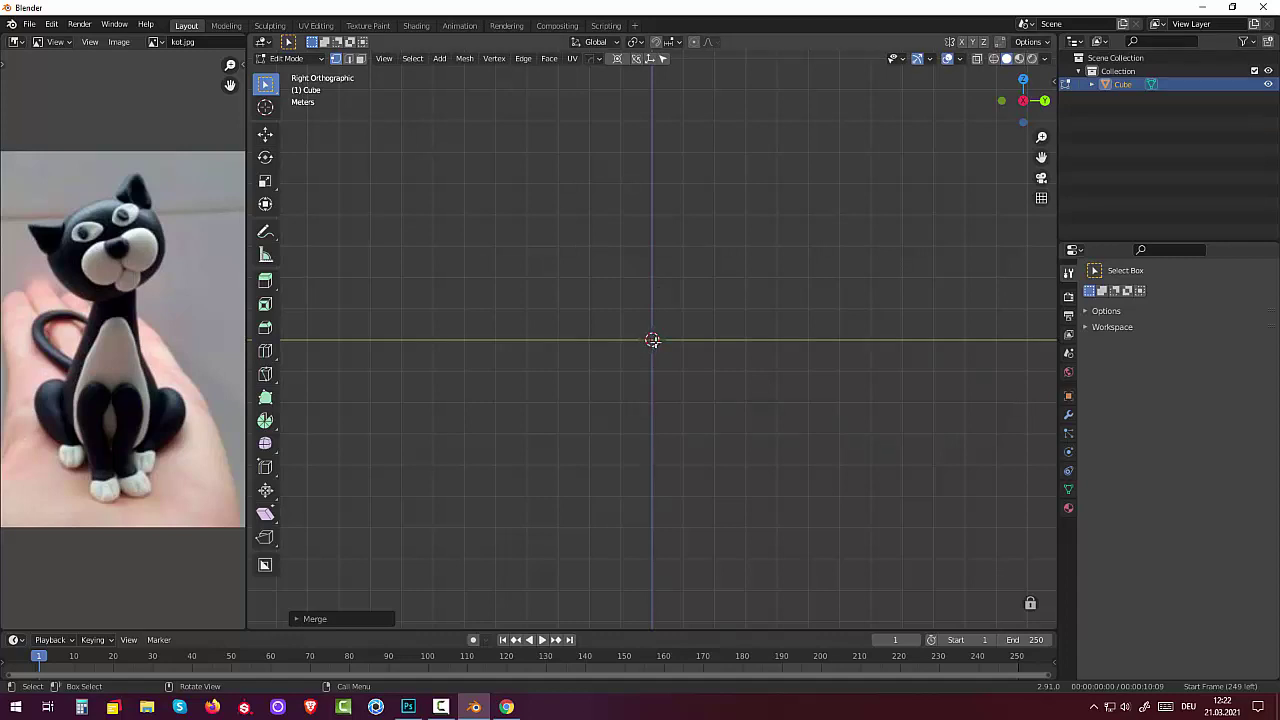
{"action": "key", "text": "e"}
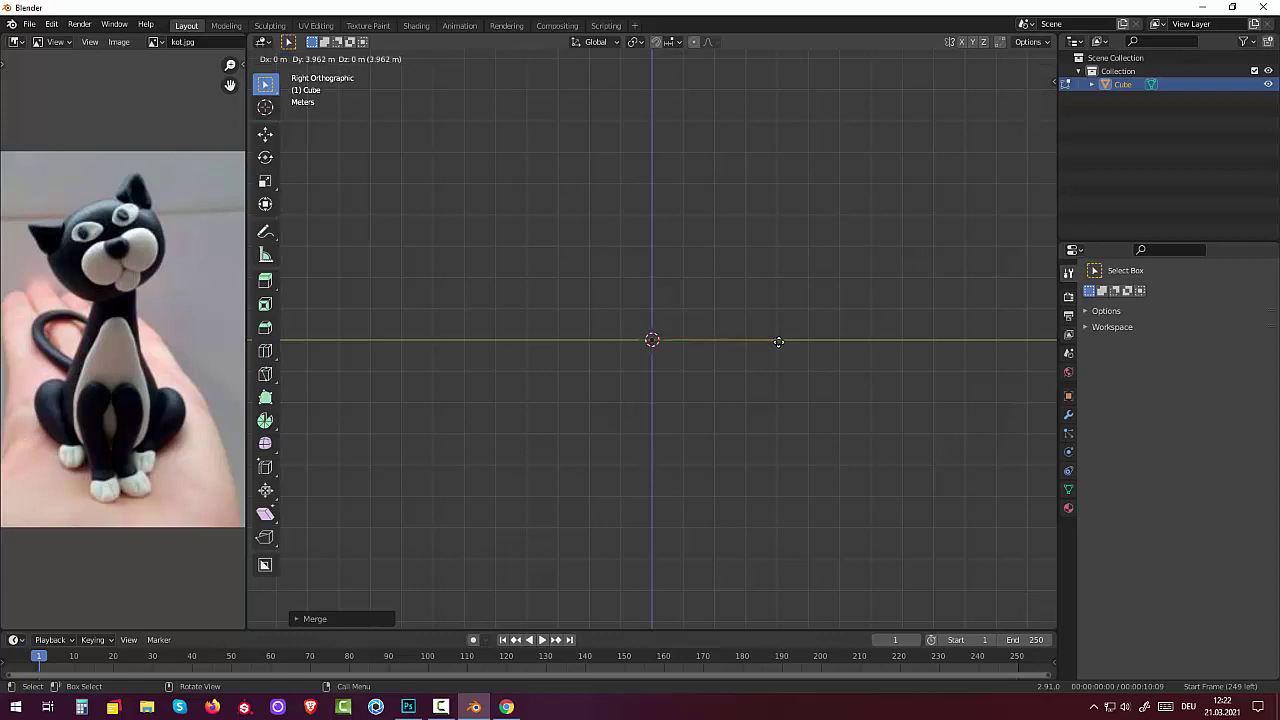
{"action": "left_click", "coordinate": [778, 342]}
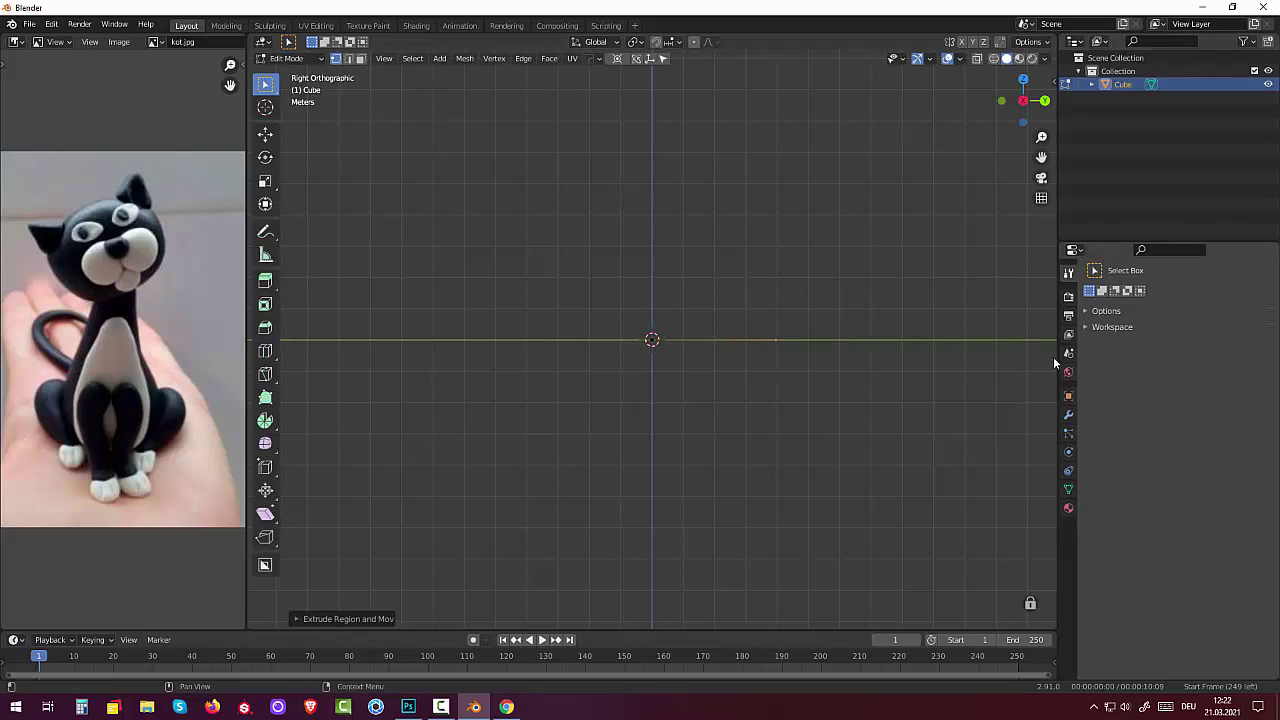
- Add a Skin modifier to thicken the edge, then select the bar's left-end vertex
{"action": "left_click", "coordinate": [1069, 416]}
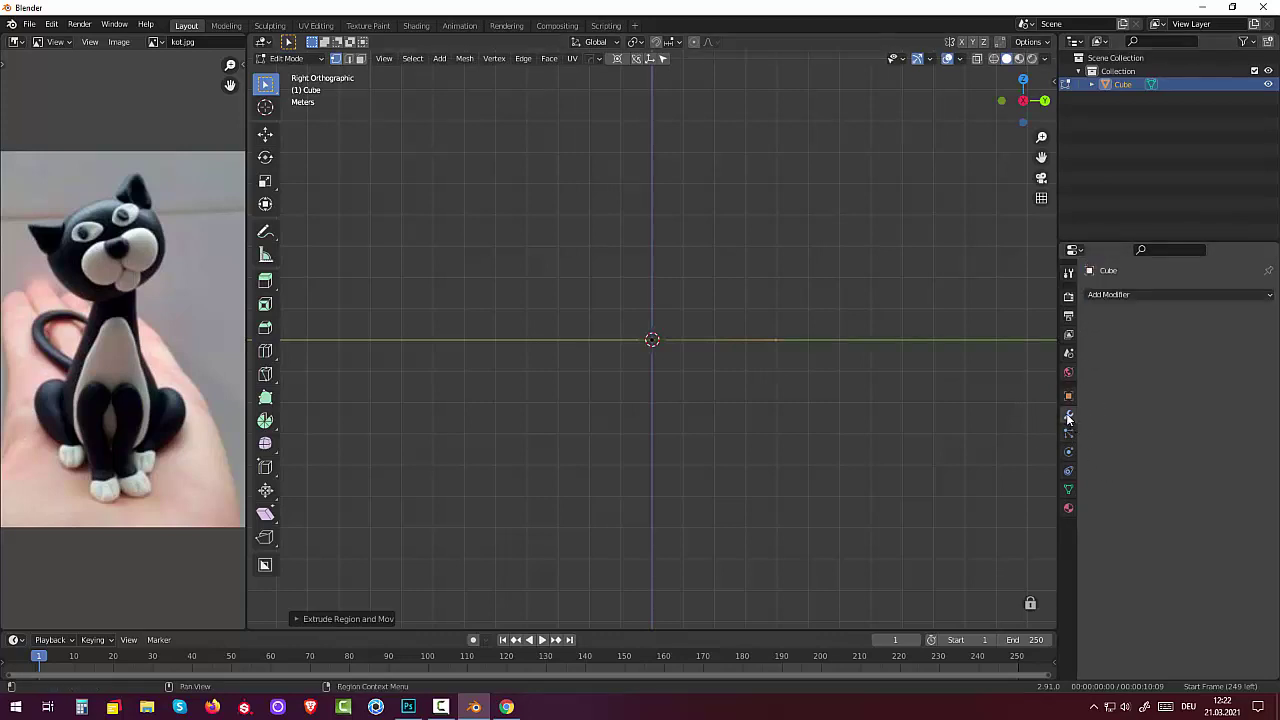
{"action": "left_click", "coordinate": [1110, 294]}
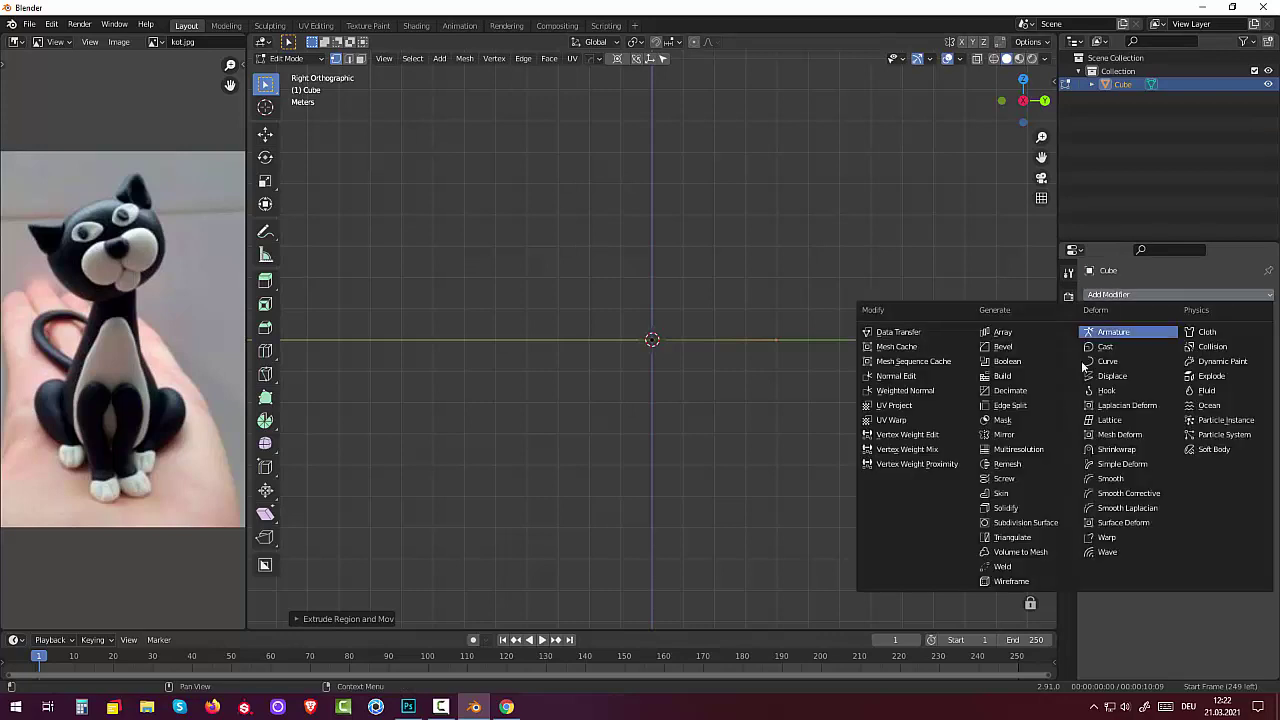
{"action": "left_click", "coordinate": [1019, 494]}
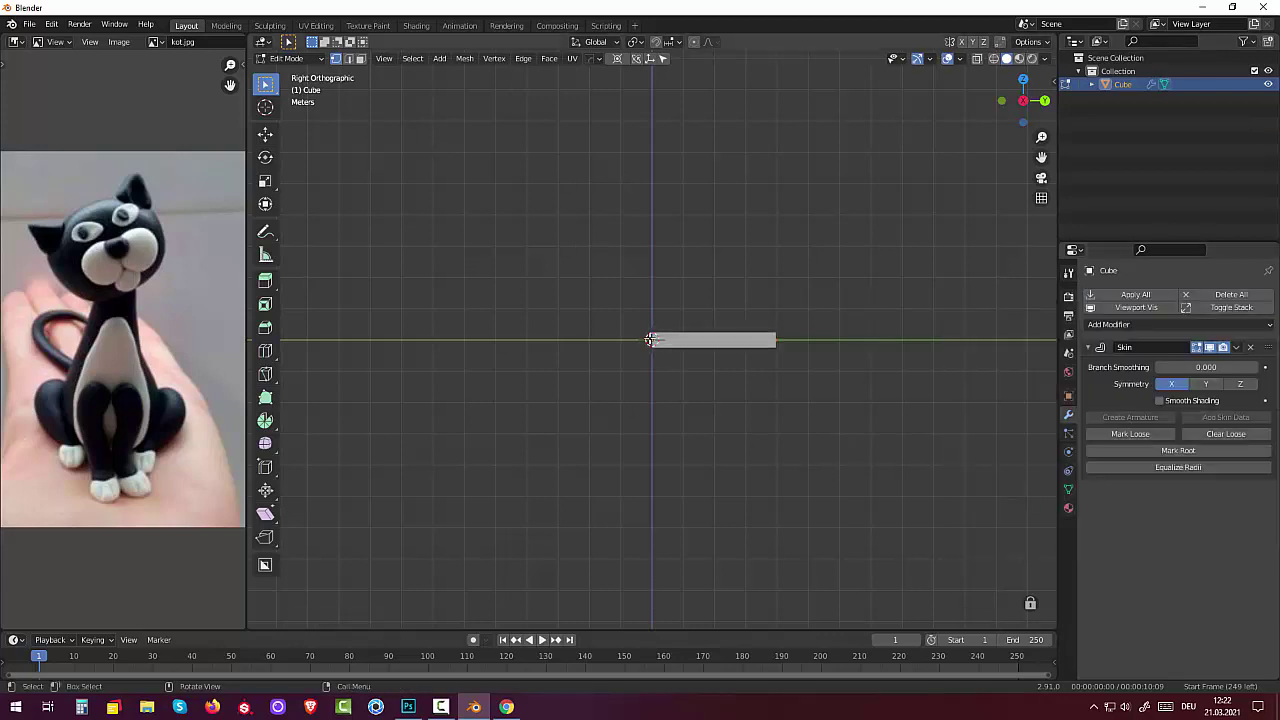
{"action": "left_click", "coordinate": [651, 340]}
- Extrude a segment tilting up-left, pull the right end inward, and start a bottom segment
{"action": "key", "text": "e"}
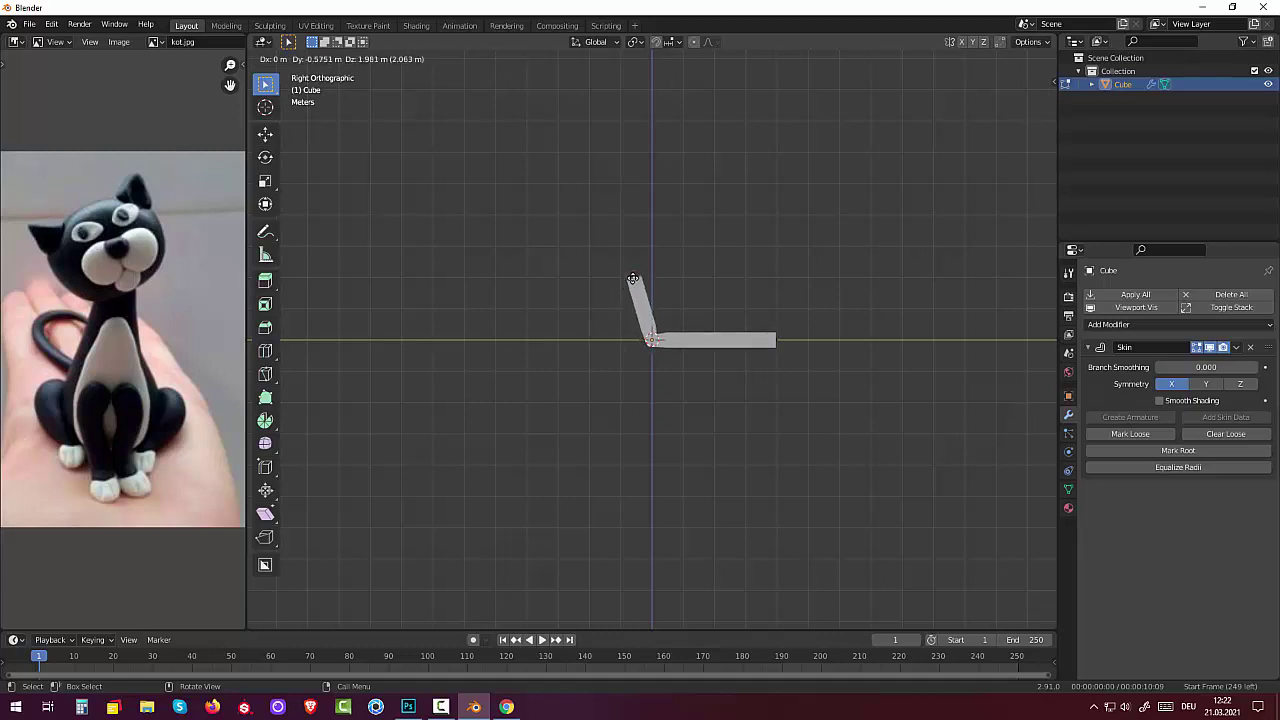
{"action": "left_click", "coordinate": [635, 283]}
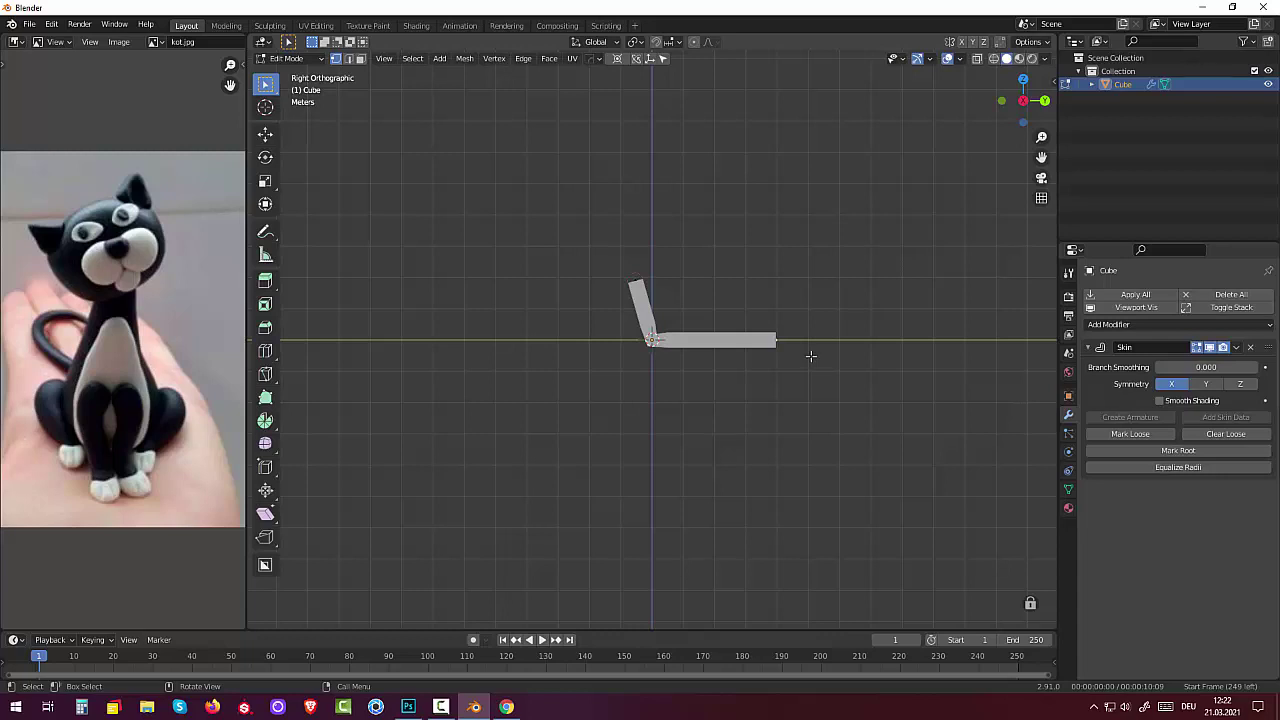
{"action": "key", "text": "g"}
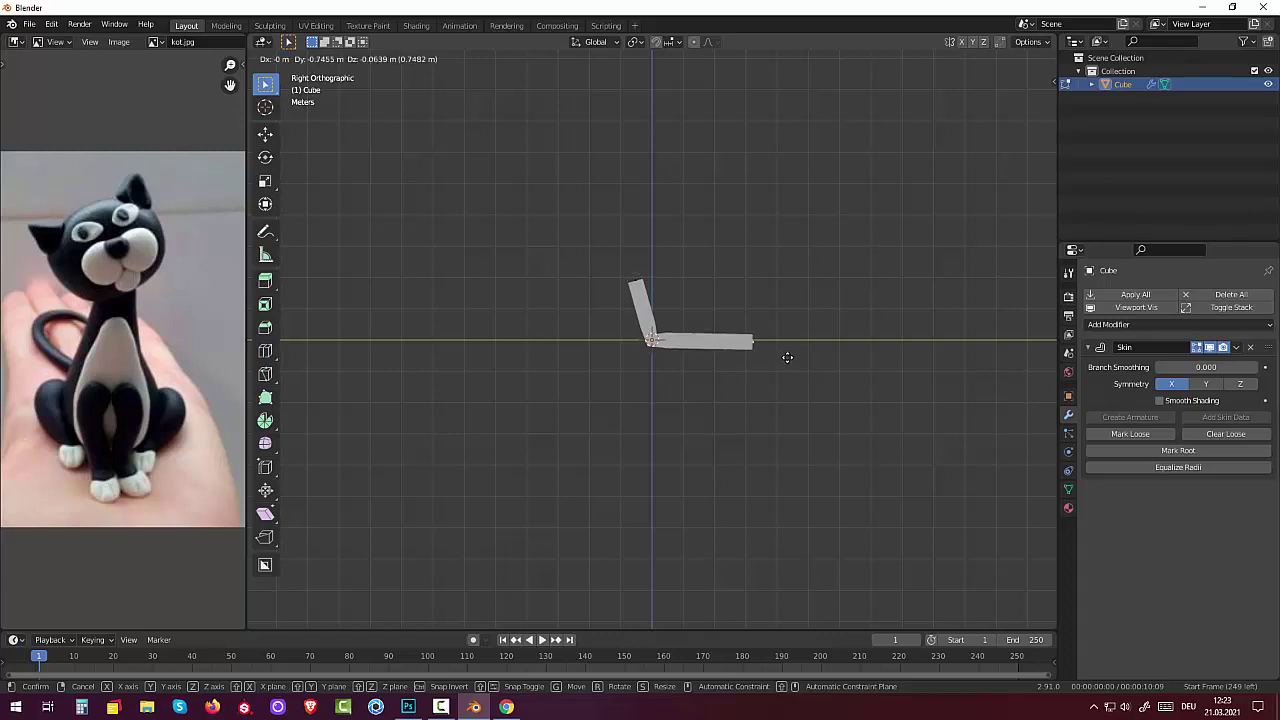
{"action": "left_click", "coordinate": [787, 356]}
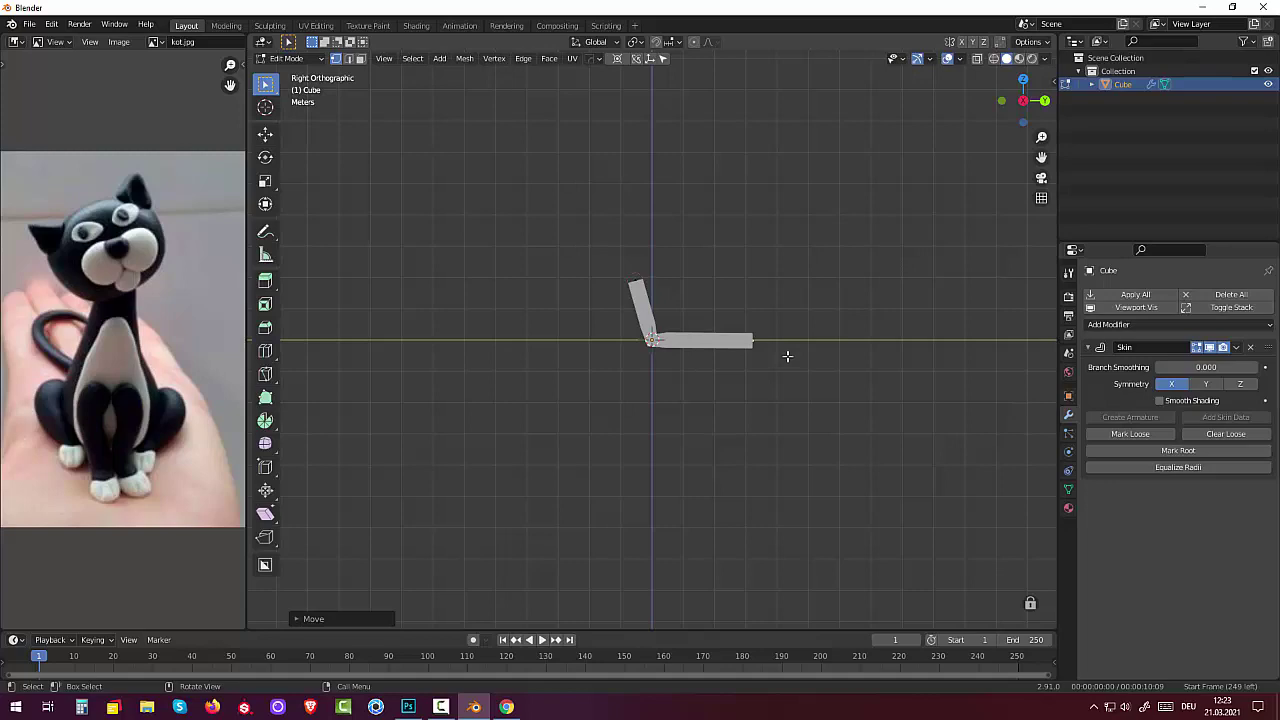
{"action": "mouse_move", "coordinate": [787, 358]}
{"action": "middle_mouse_down"}
{"action": "mouse_move", "coordinate": [788, 391]}
{"action": "mouse_move", "coordinate": [710, 510]}
{"action": "mouse_move", "coordinate": [634, 480]}
{"action": "middle_mouse_up"}
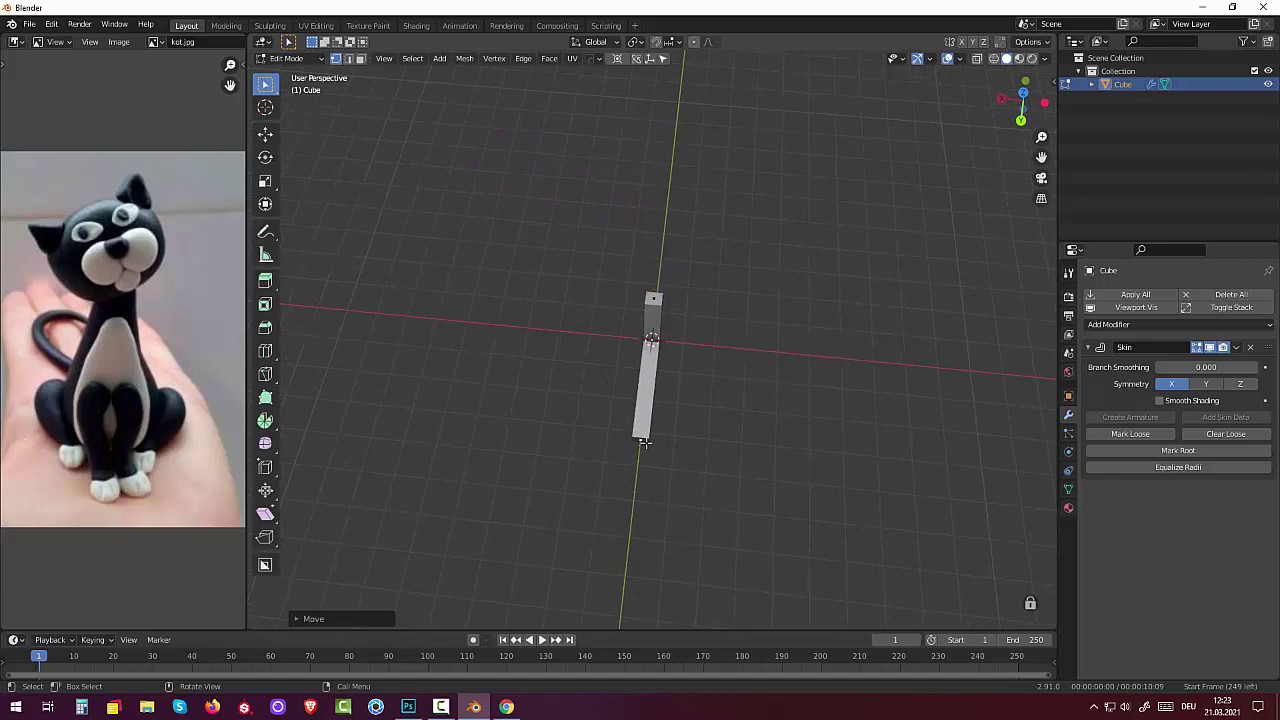
{"action": "key", "text": "e"}
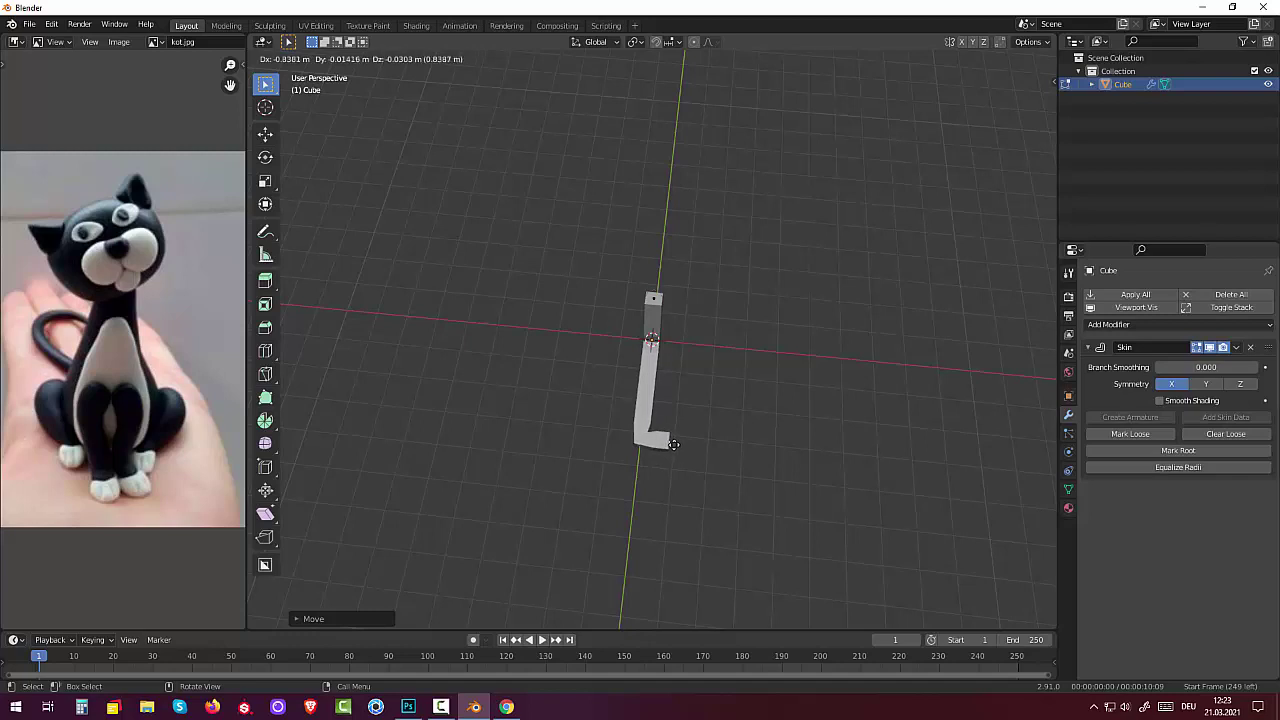
- Fix the new segment, nudge the top vertex about 0.07 m in top view, and deselect
{"action": "left_click", "coordinate": [672, 443]}
{"action": "key", "text": "KP_7"}
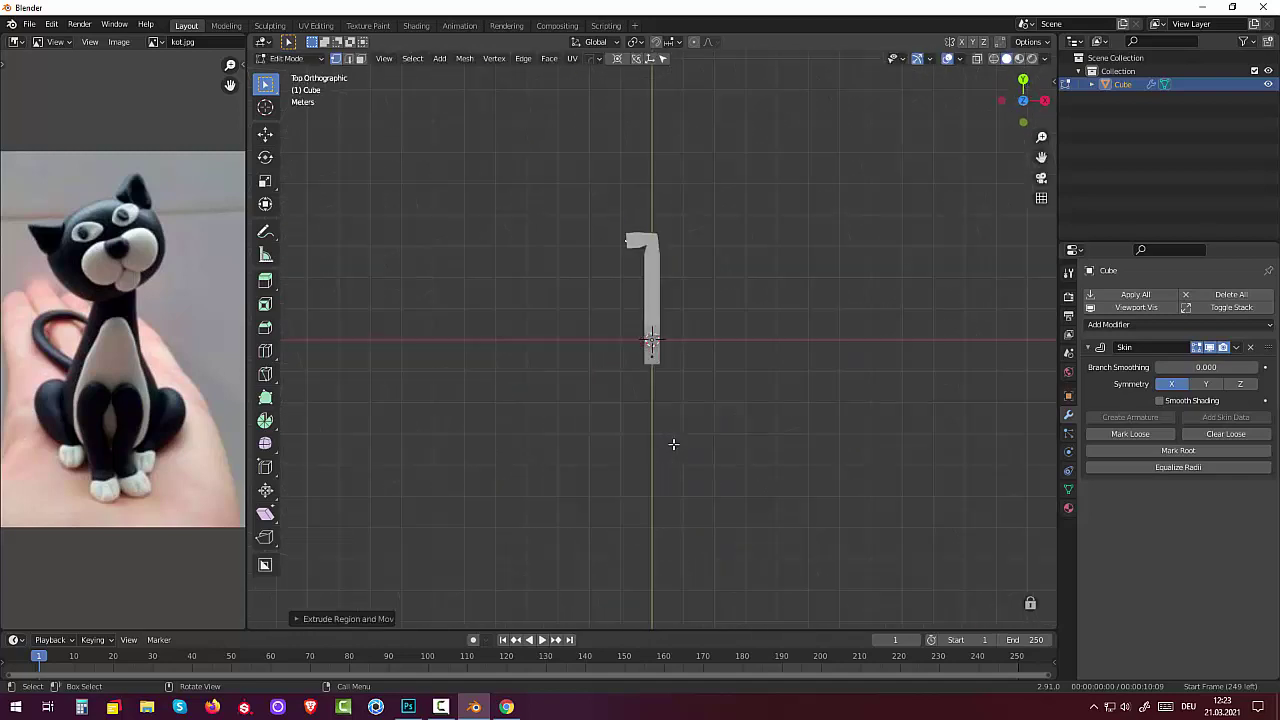
{"action": "left_click", "coordinate": [598, 320]}
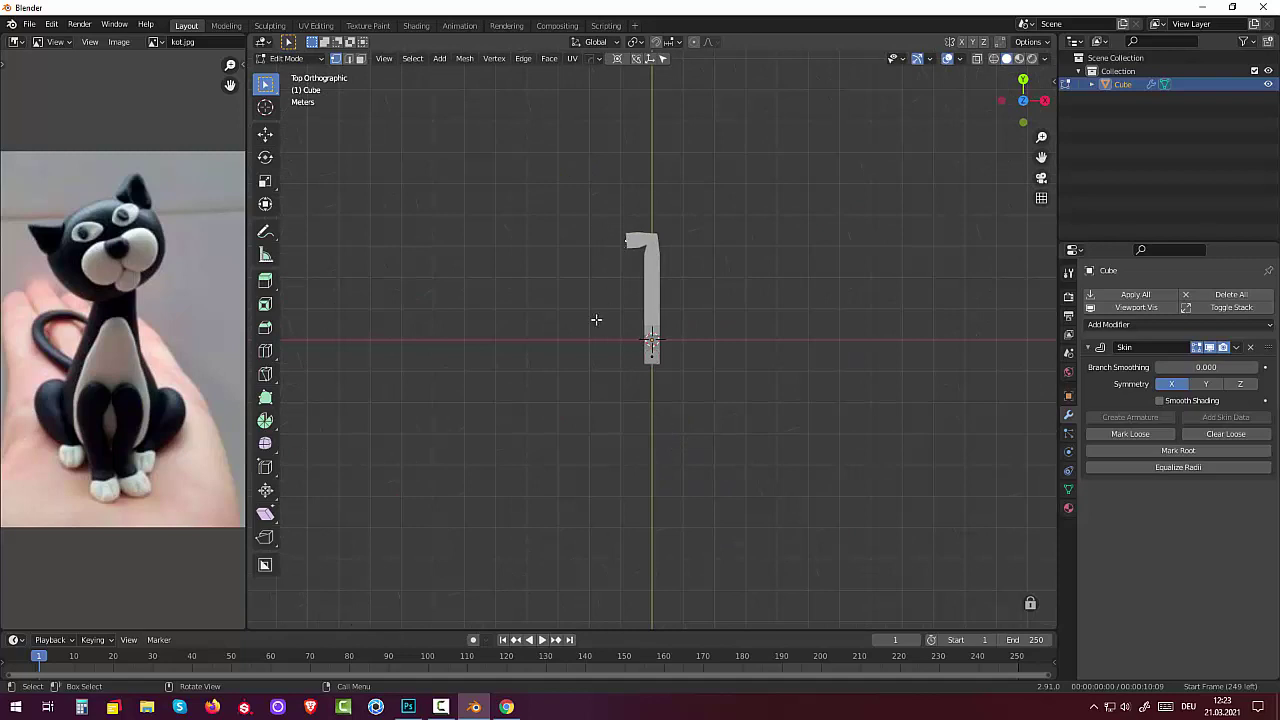
{"action": "key", "text": "g"}
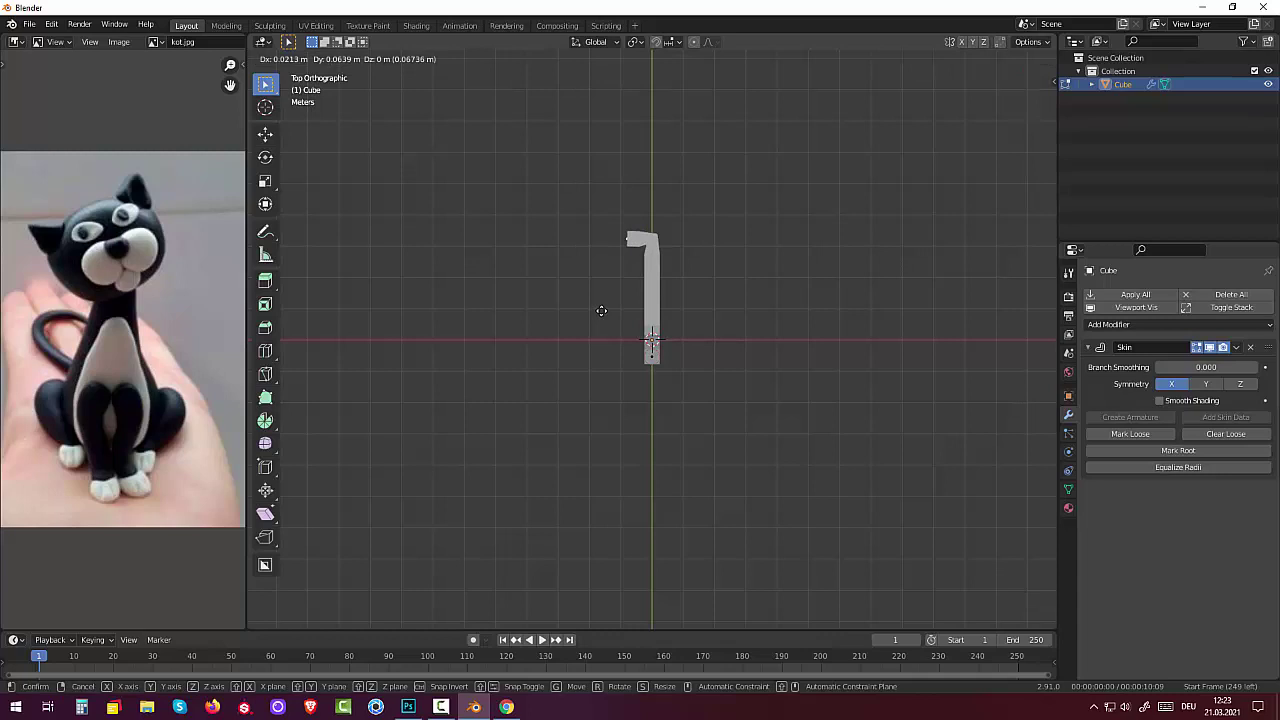
{"action": "left_click", "coordinate": [601, 310]}
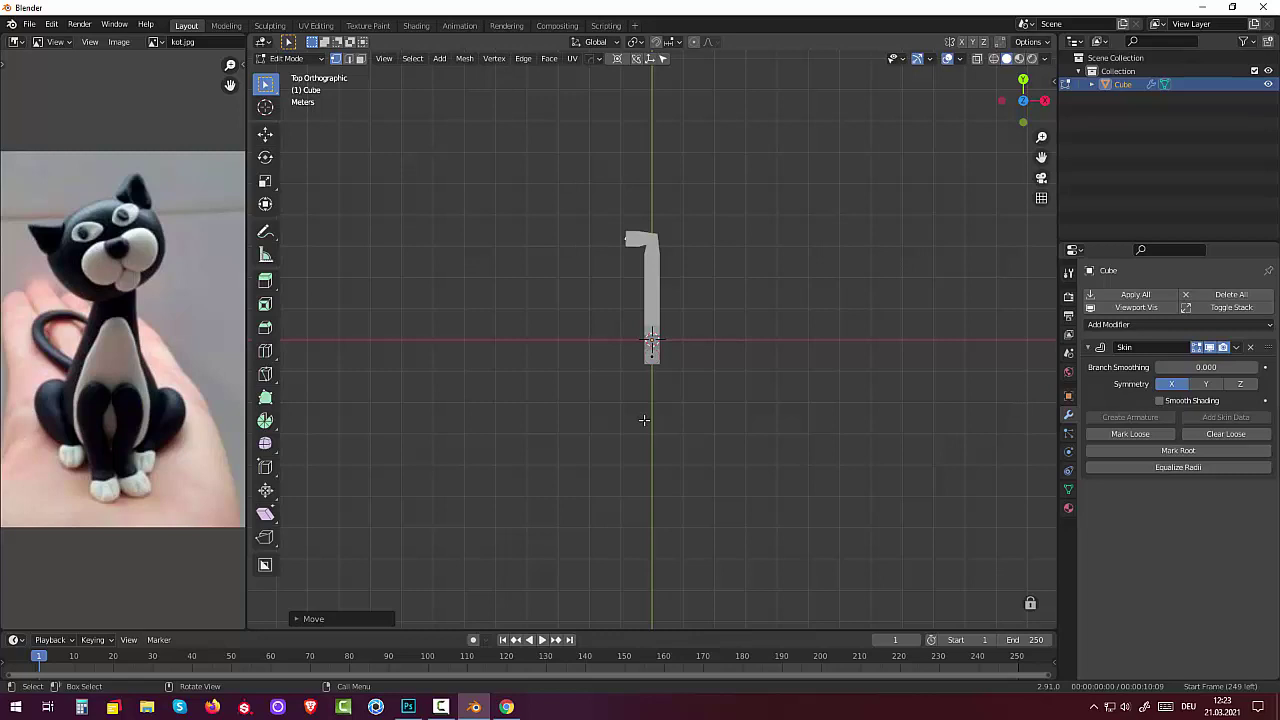
{"action": "left_click", "coordinate": [834, 477]}
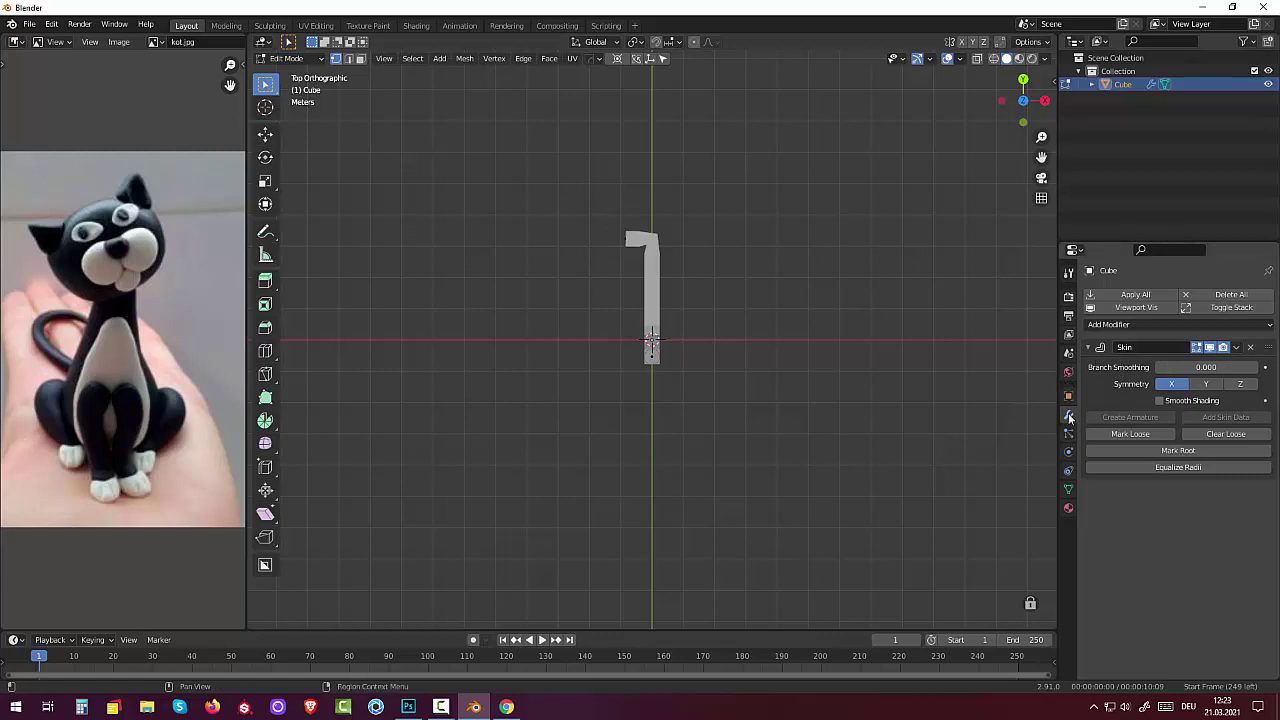
- Add an X-axis Mirror modifier and move it above the Skin modifier
{"action": "left_click", "coordinate": [1107, 326]}
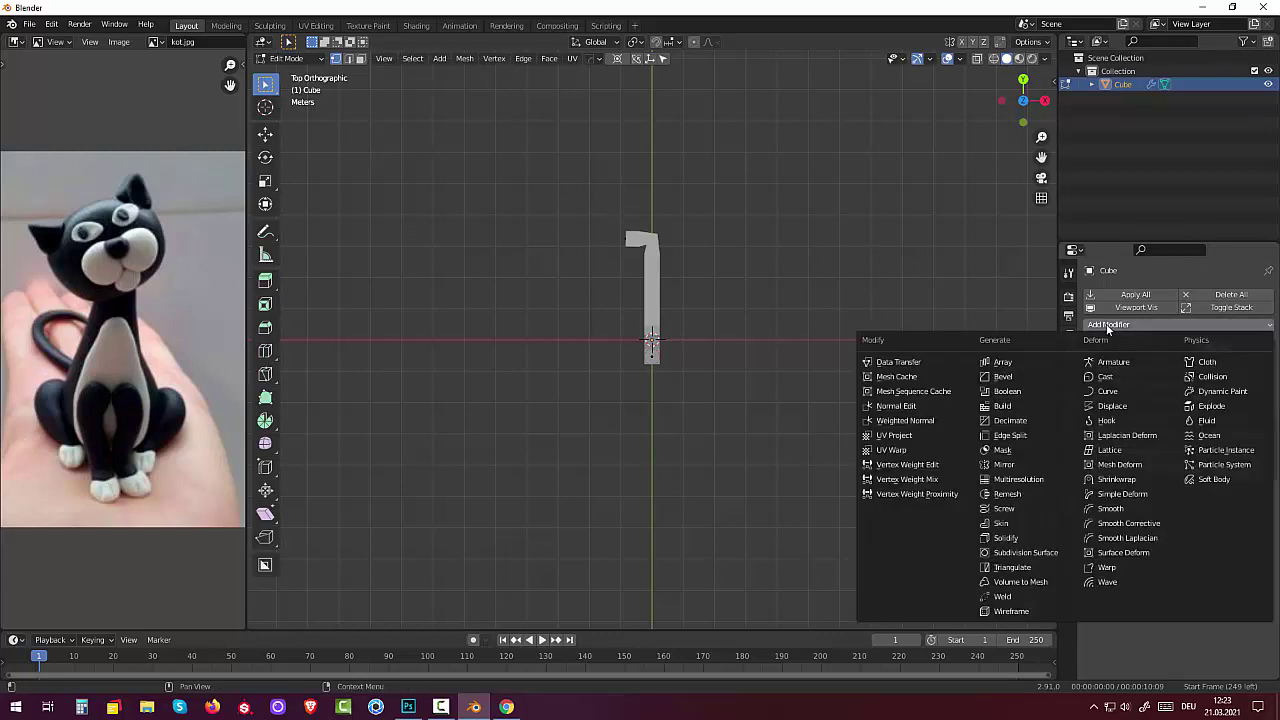
{"action": "left_click", "coordinate": [1008, 465]}
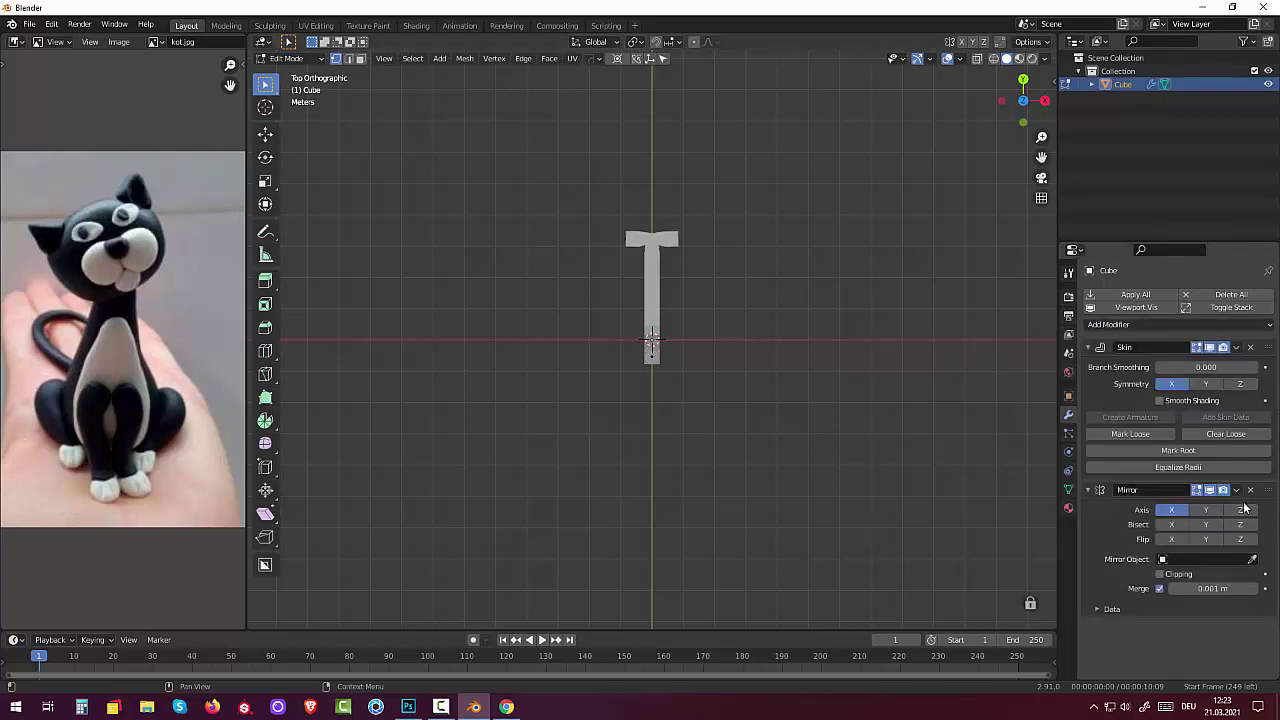
{"action": "left_click_drag", "start_coordinate": [1264, 490], "coordinate": [1268, 348]}
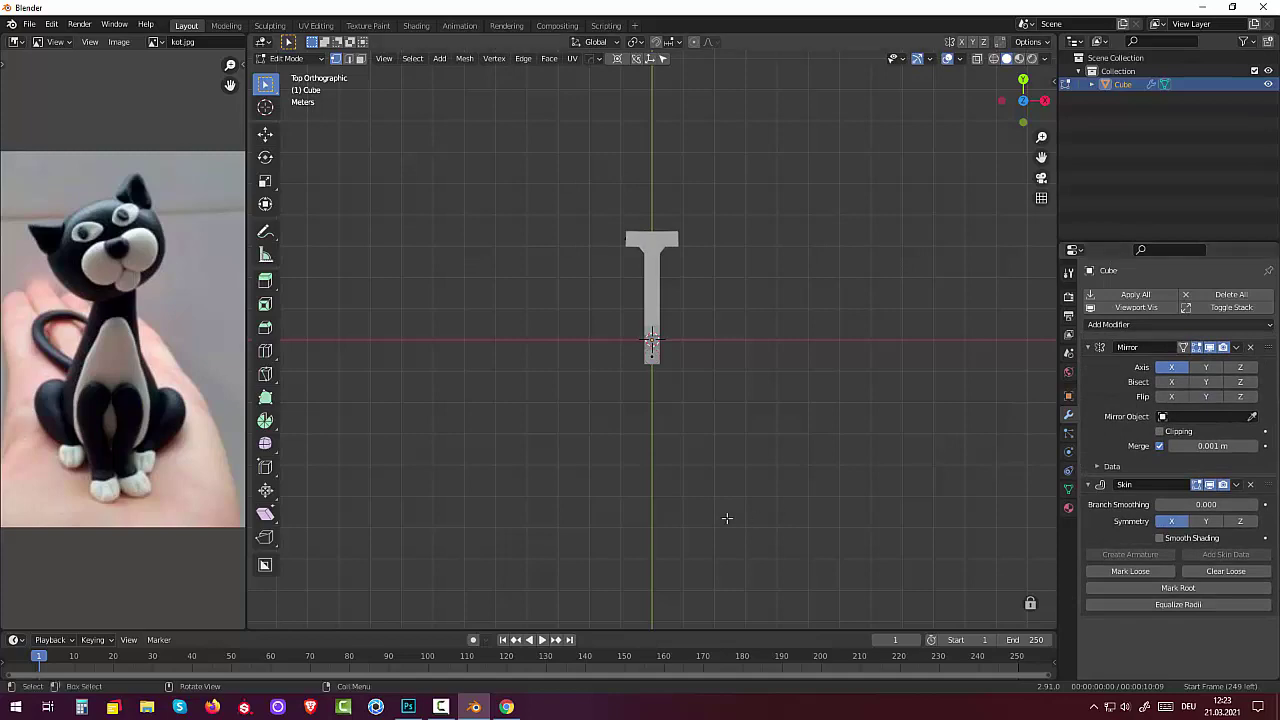
{"action": "middle_click_drag", "start_coordinate": [655, 282], "coordinate": [781, 162]}
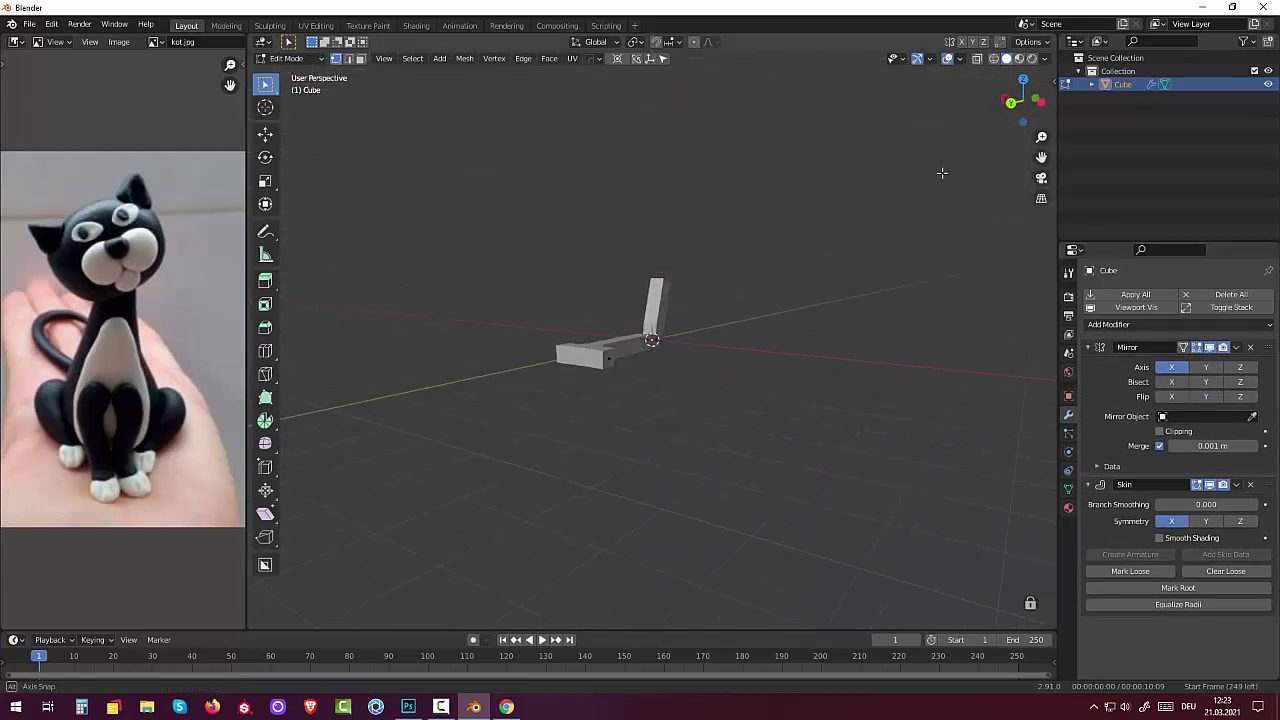
- In right view with X-ray, extrude two leg segments and a forward-pointing foot
{"action": "middle_click_drag", "start_coordinate": [781, 162], "coordinate": [880, 174]}
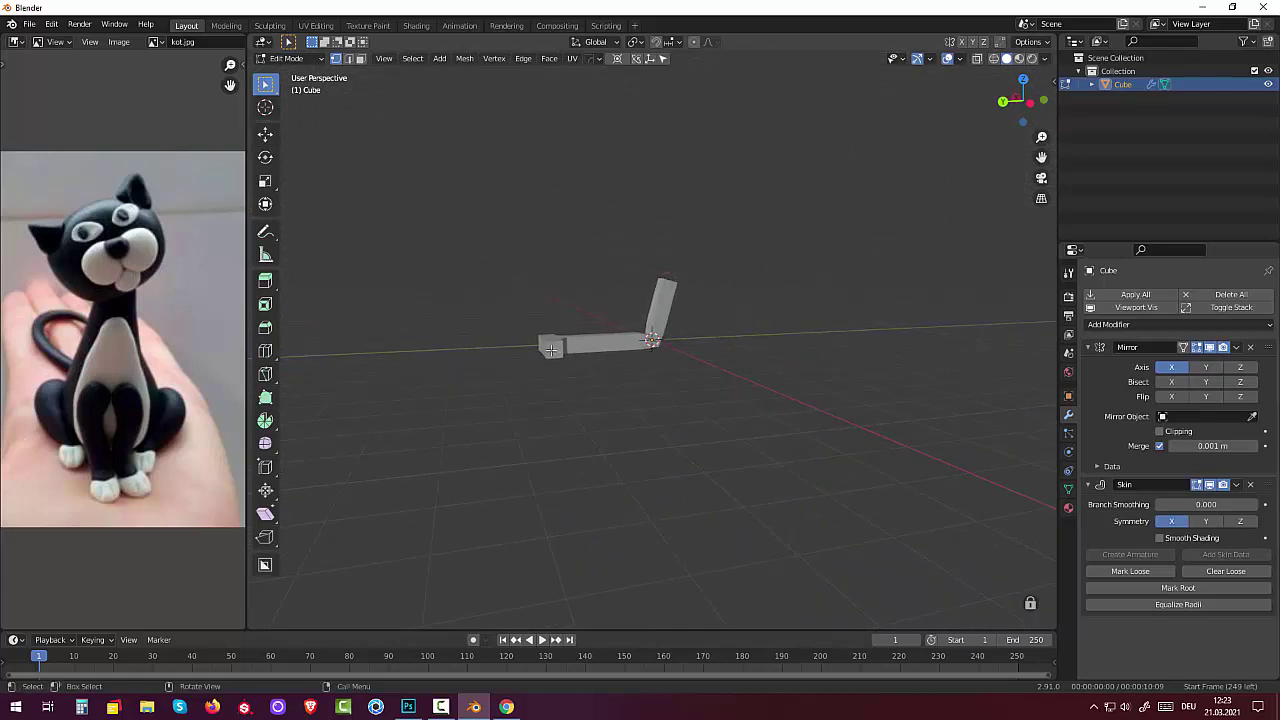
{"action": "key", "text": "KP_3"}
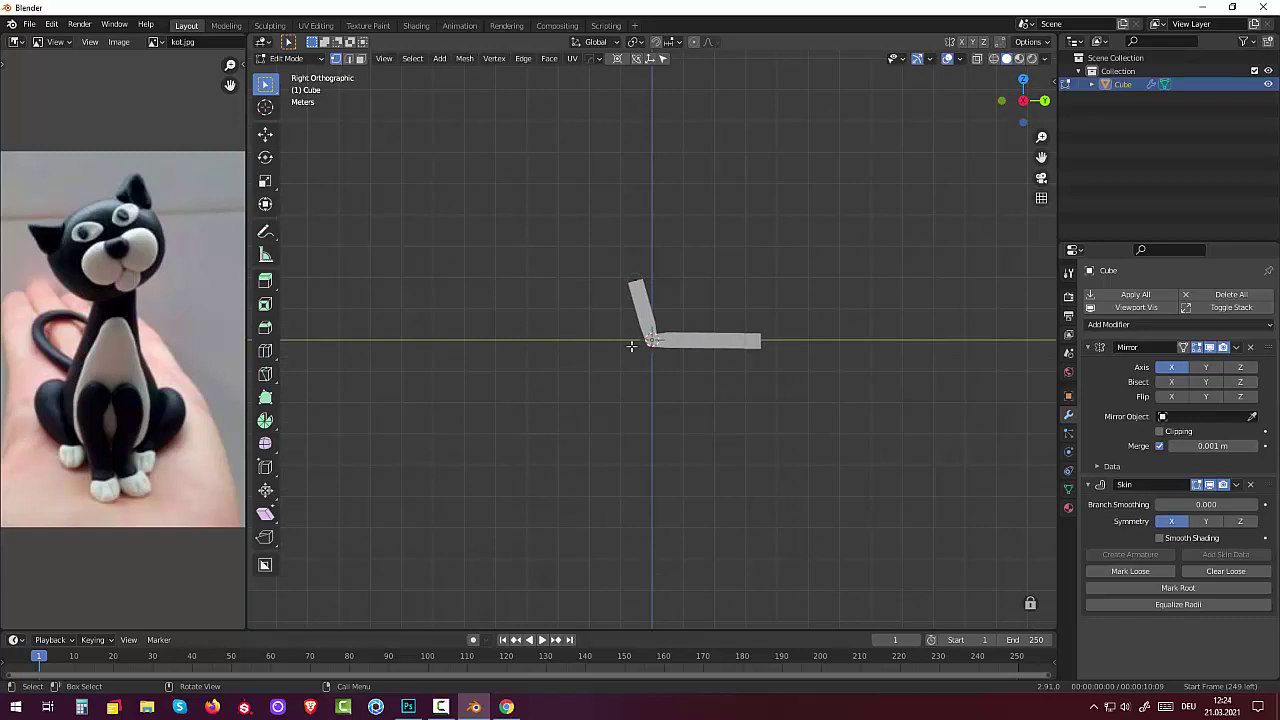
{"action": "left_click", "coordinate": [977, 58]}
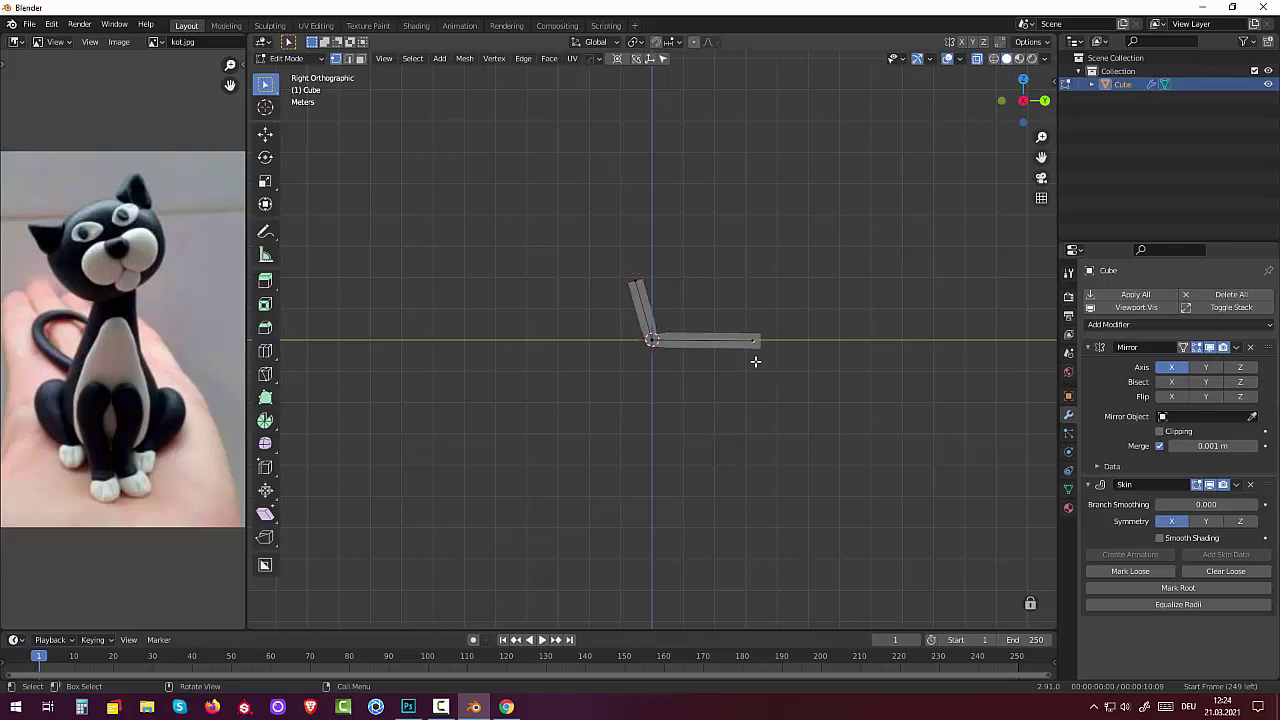
{"action": "key", "text": "e"}
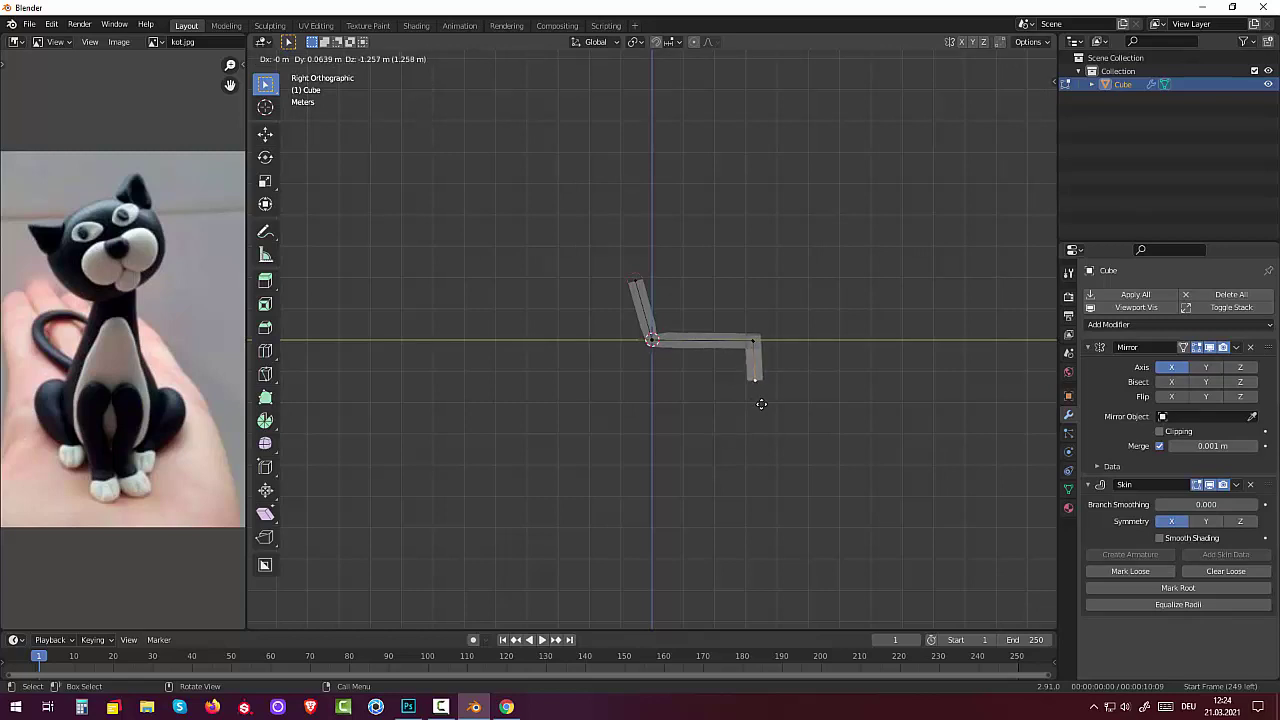
{"action": "left_click", "coordinate": [762, 400]}
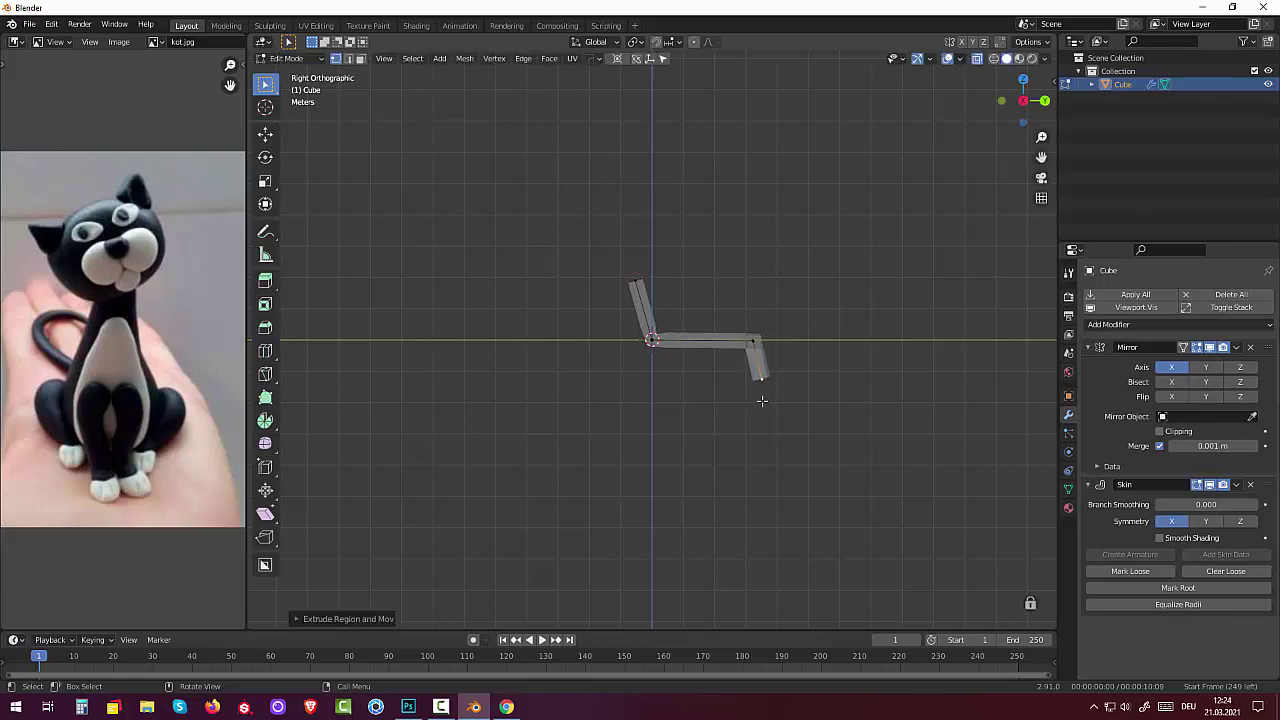
{"action": "key", "text": "e"}
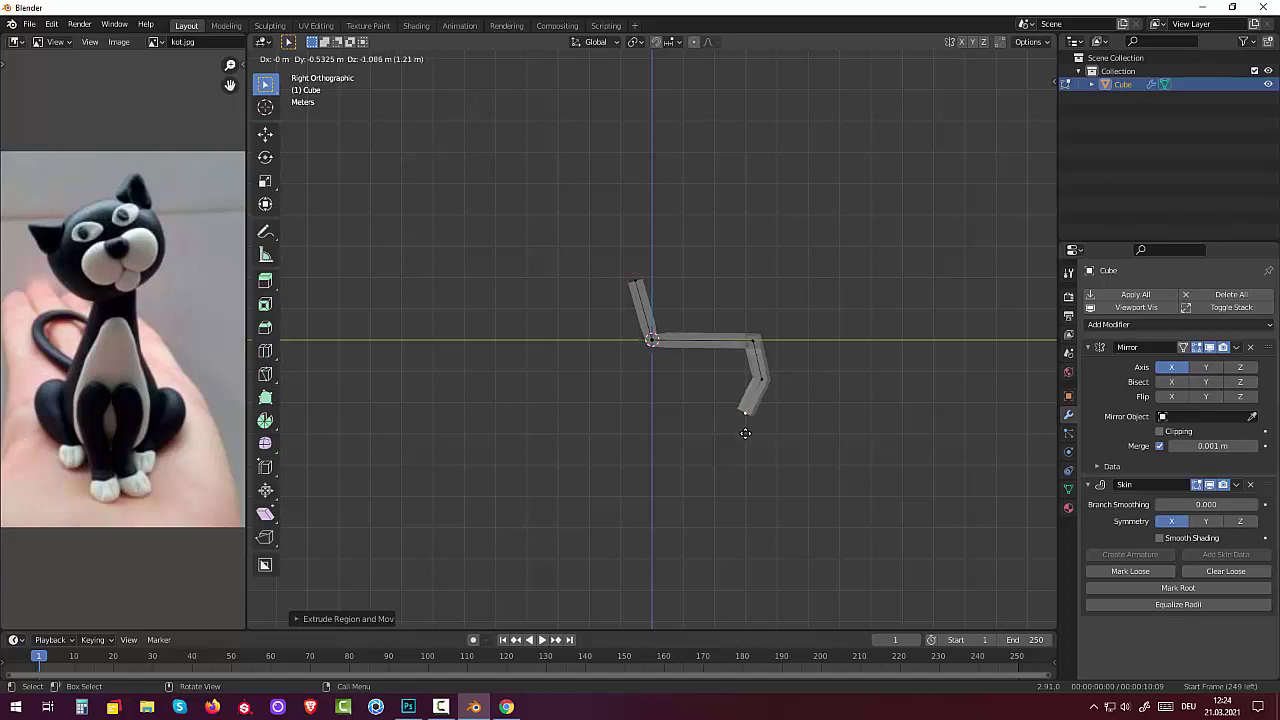
{"action": "left_click", "coordinate": [745, 431]}
{"action": "key", "text": "e"}
{"action": "left_click", "coordinate": [725, 431]}
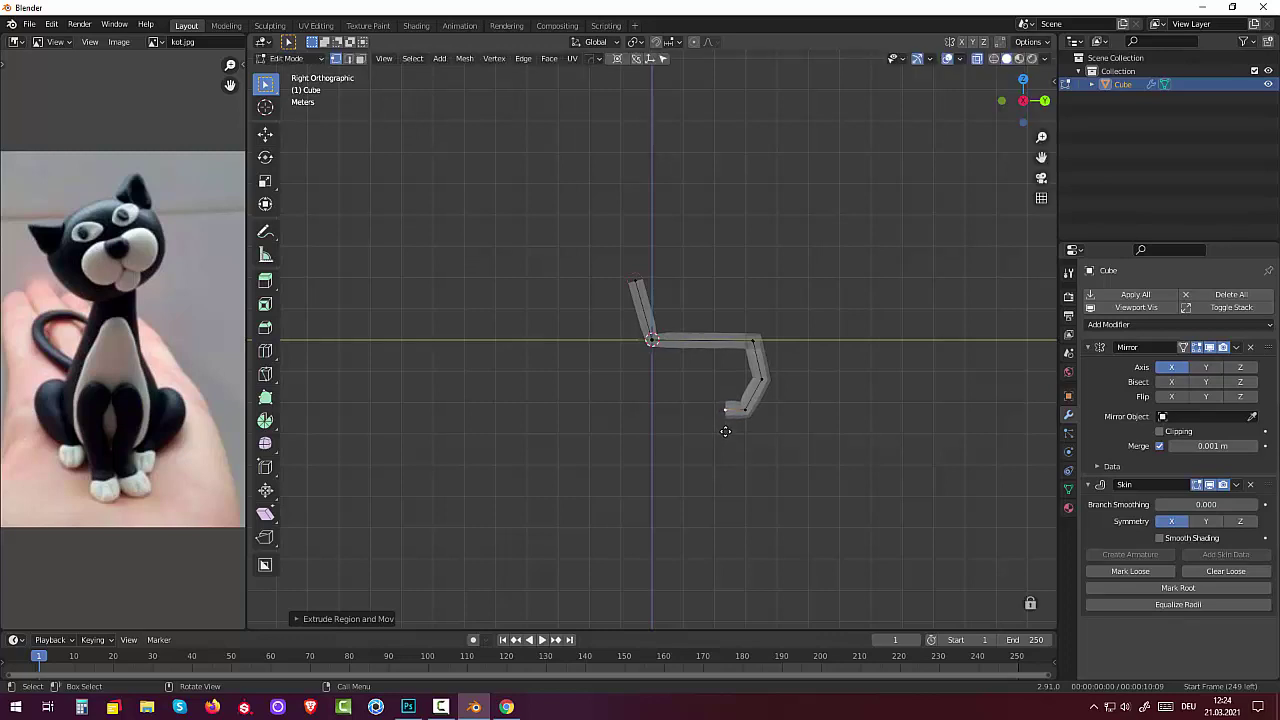
- Select the rear spine vertex and orbit to a lower perspective angle
{"action": "left_click", "coordinate": [752, 341]}
{"action": "mouse_move", "coordinate": [812, 364]}
{"action": "middle_mouse_down"}
{"action": "mouse_move", "coordinate": [806, 529]}
{"action": "mouse_move", "coordinate": [840, 443]}
{"action": "mouse_move", "coordinate": [790, 380]}
{"action": "middle_mouse_up"}
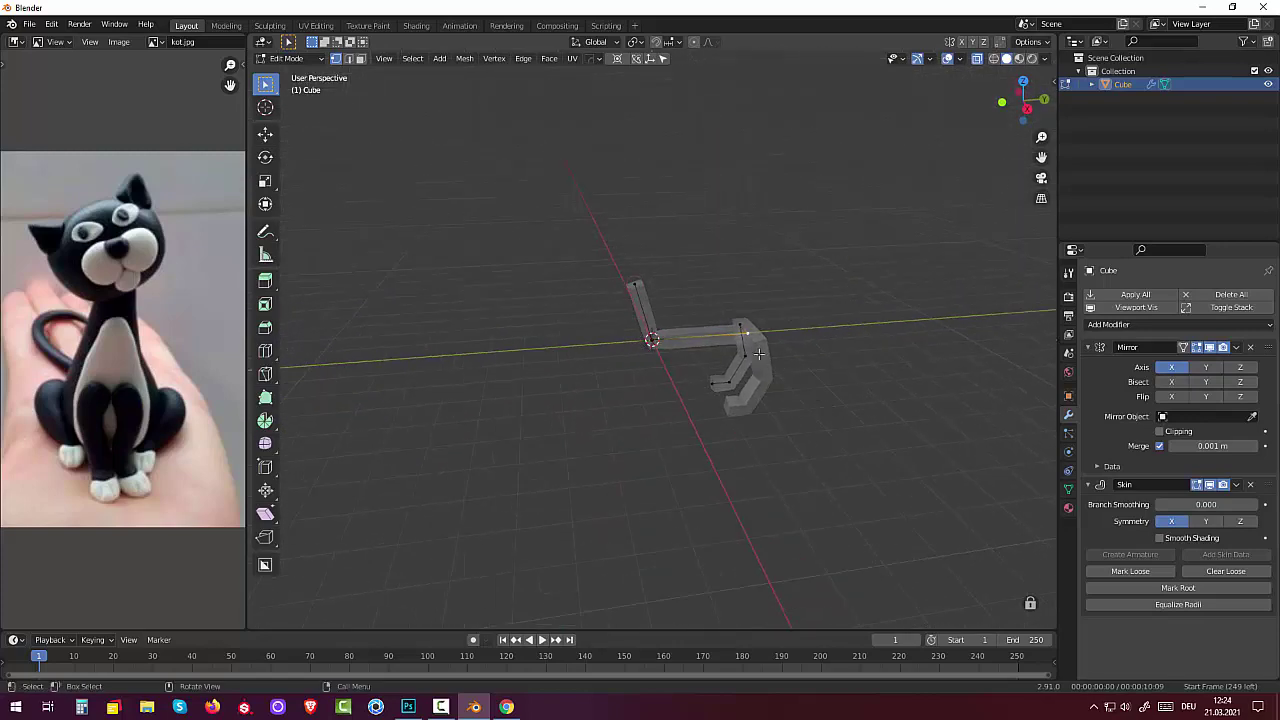
{"action": "middle_click_drag", "start_coordinate": [782, 334], "coordinate": [766, 306]}
- Extrude a two-segment tail rising upward and backward from the rear vertex
{"action": "key", "text": "e"}
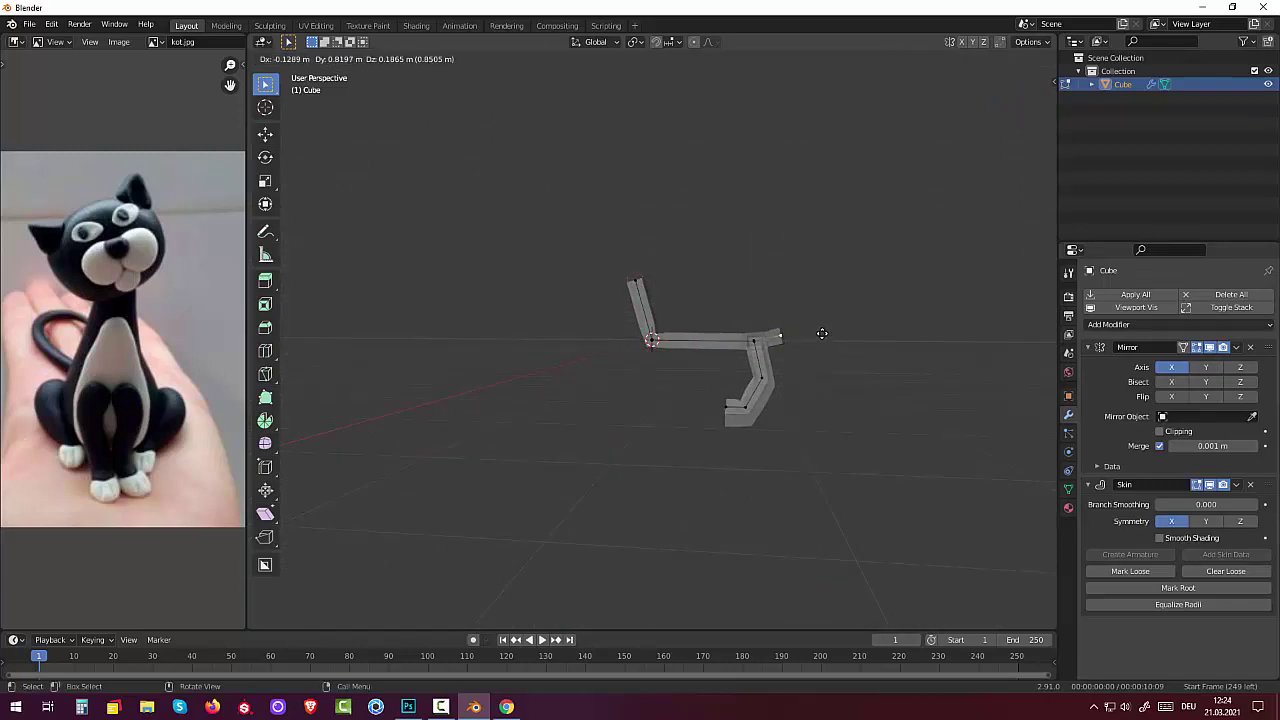
{"action": "left_click", "coordinate": [822, 333]}
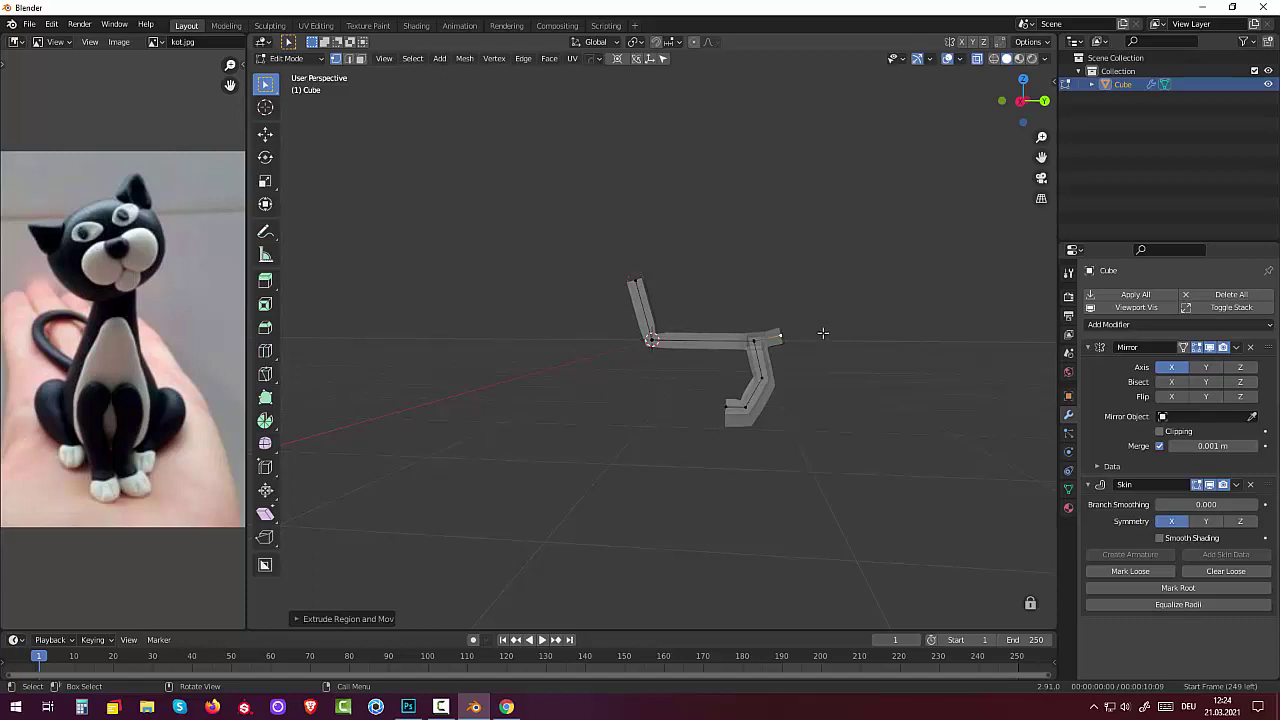
{"action": "key", "text": "e"}
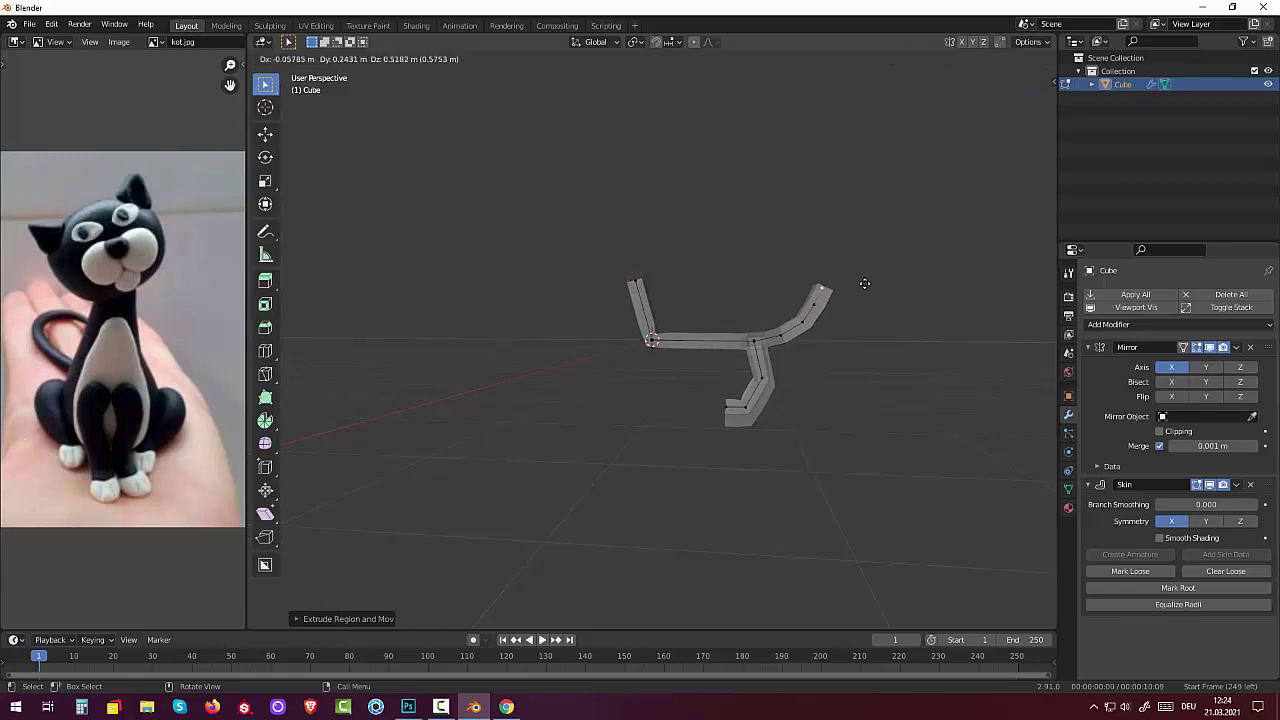
{"action": "left_click", "coordinate": [859, 281]}
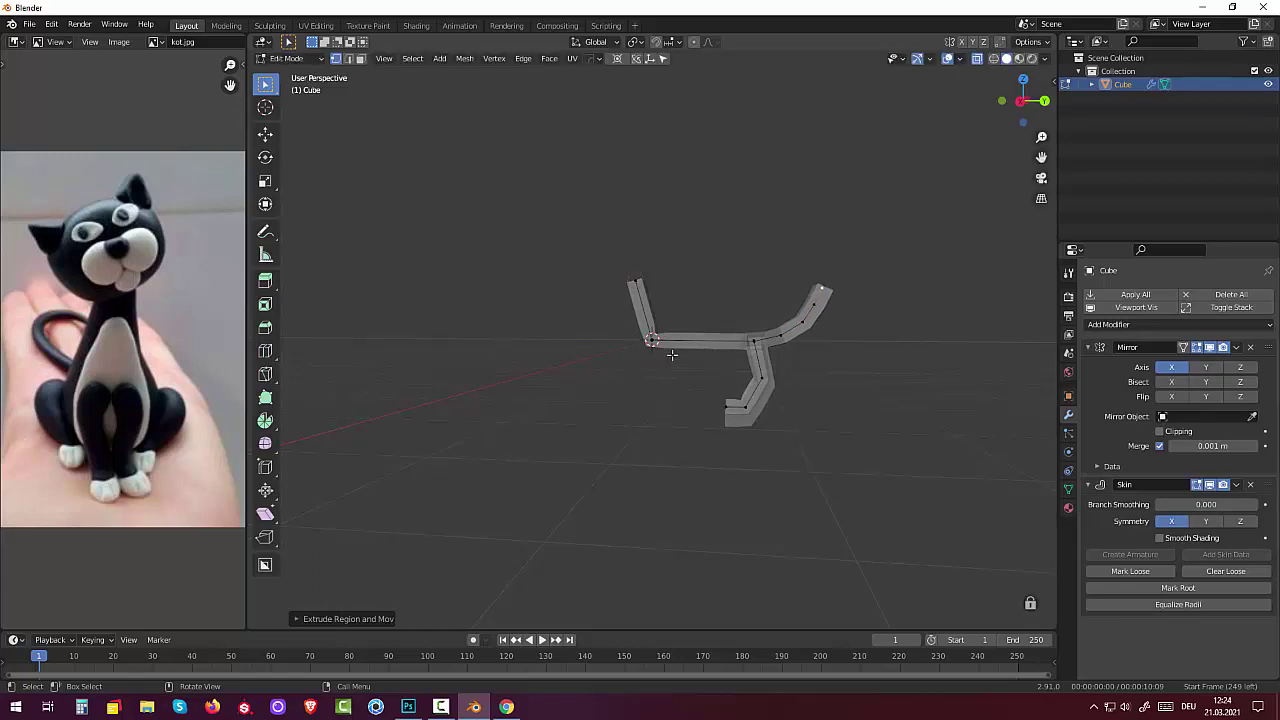
- Select the rear joint vertex and the centre vertex of the spine
{"action": "mouse_move", "coordinate": [674, 354]}
{"action": "middle_mouse_down"}
{"action": "mouse_move", "coordinate": [685, 489]}
{"action": "mouse_move", "coordinate": [761, 344]}
{"action": "middle_mouse_up"}
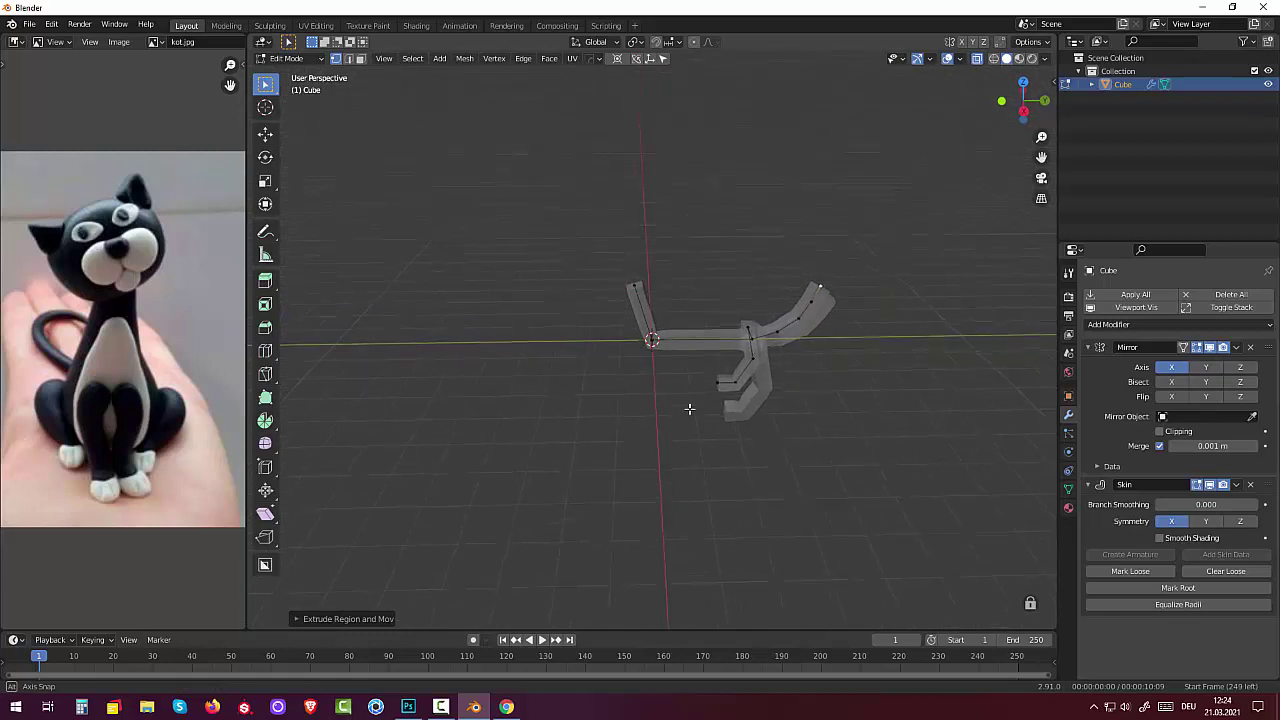
{"action": "left_click", "coordinate": [755, 341]}
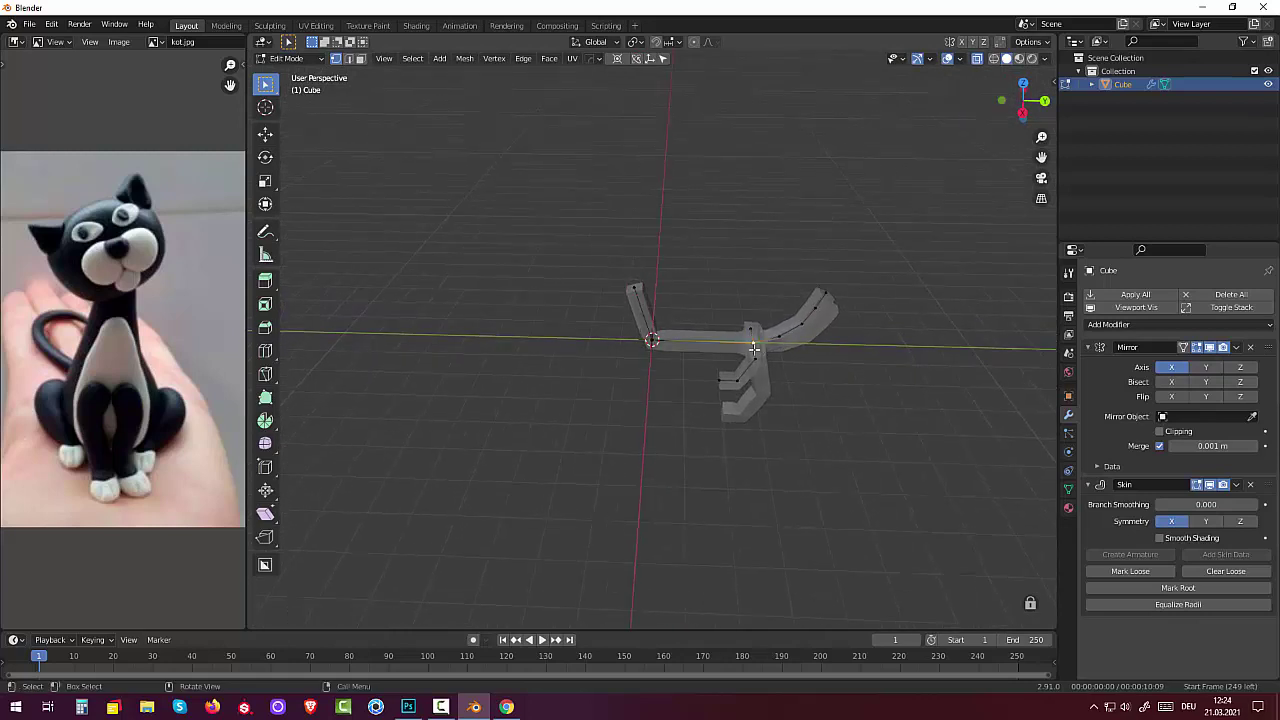
{"action": "left_click", "coordinate": [651, 342], "text": "shift"}
- Subdivide the spine edge and move the new middle vertex along the Y axis
{"action": "right_click", "coordinate": [692, 378]}
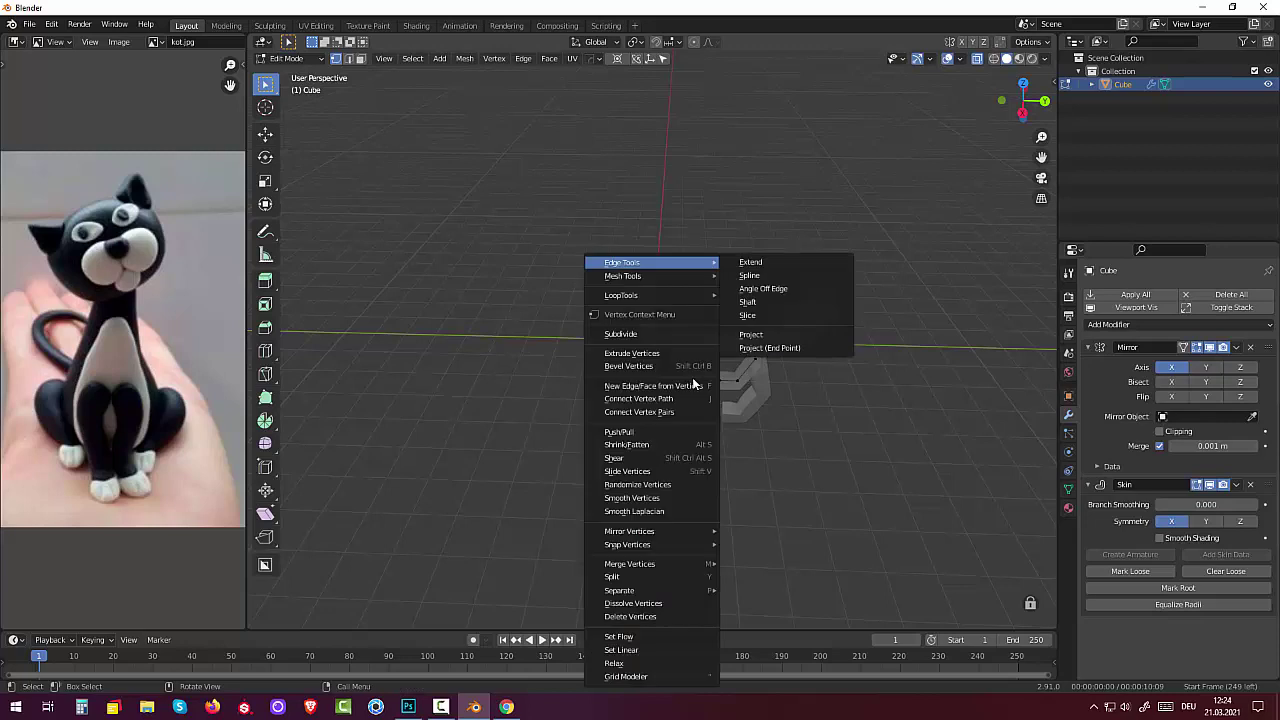
{"action": "left_click", "coordinate": [643, 337]}
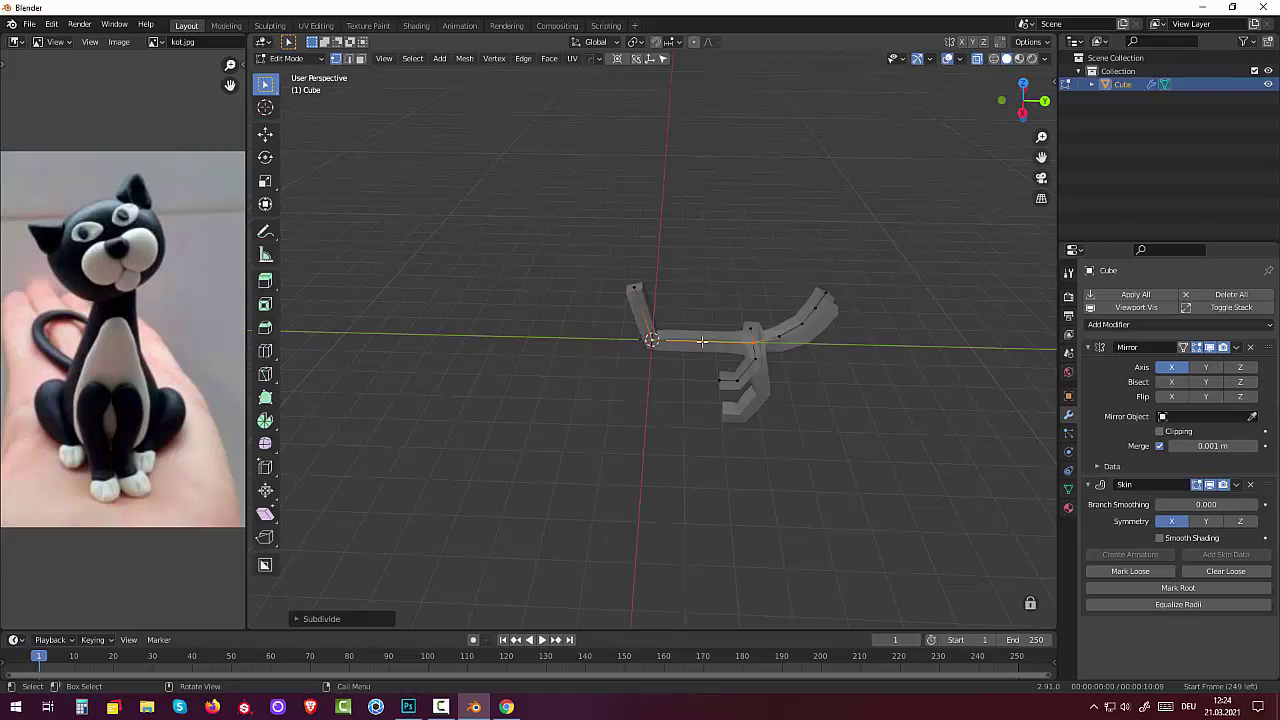
{"action": "left_click", "coordinate": [703, 342]}
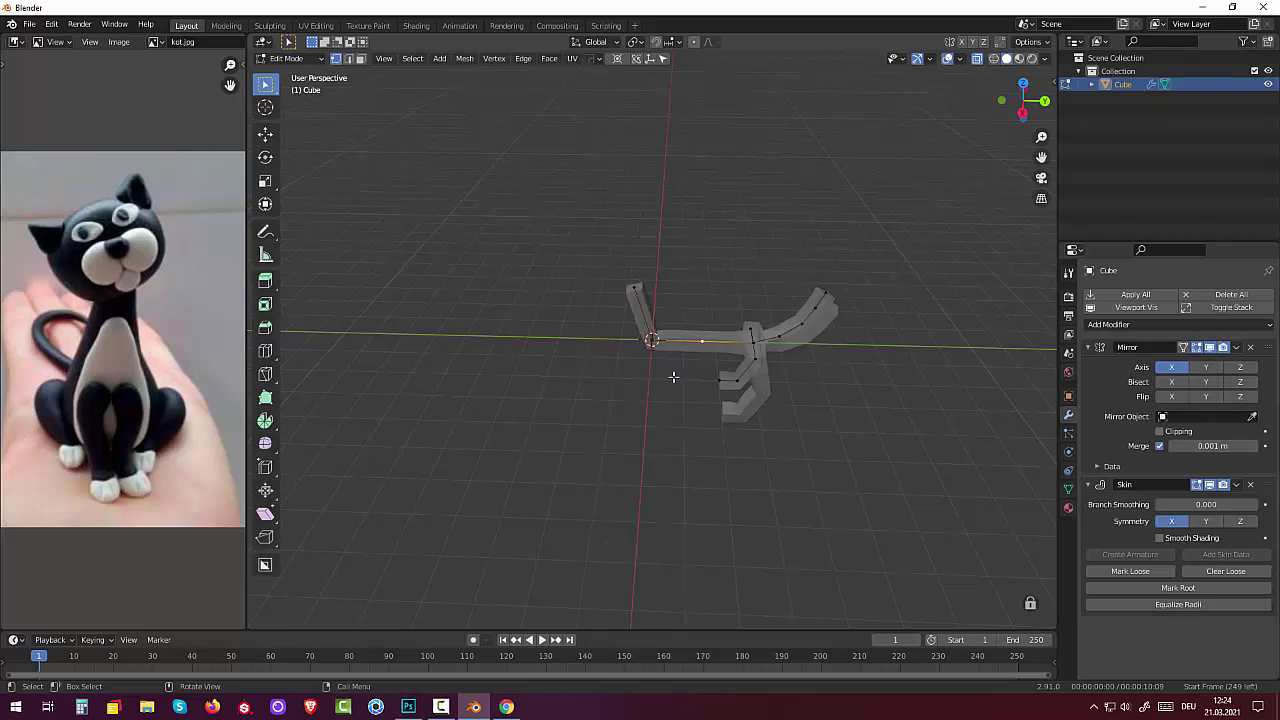
{"action": "key", "text": "g"}
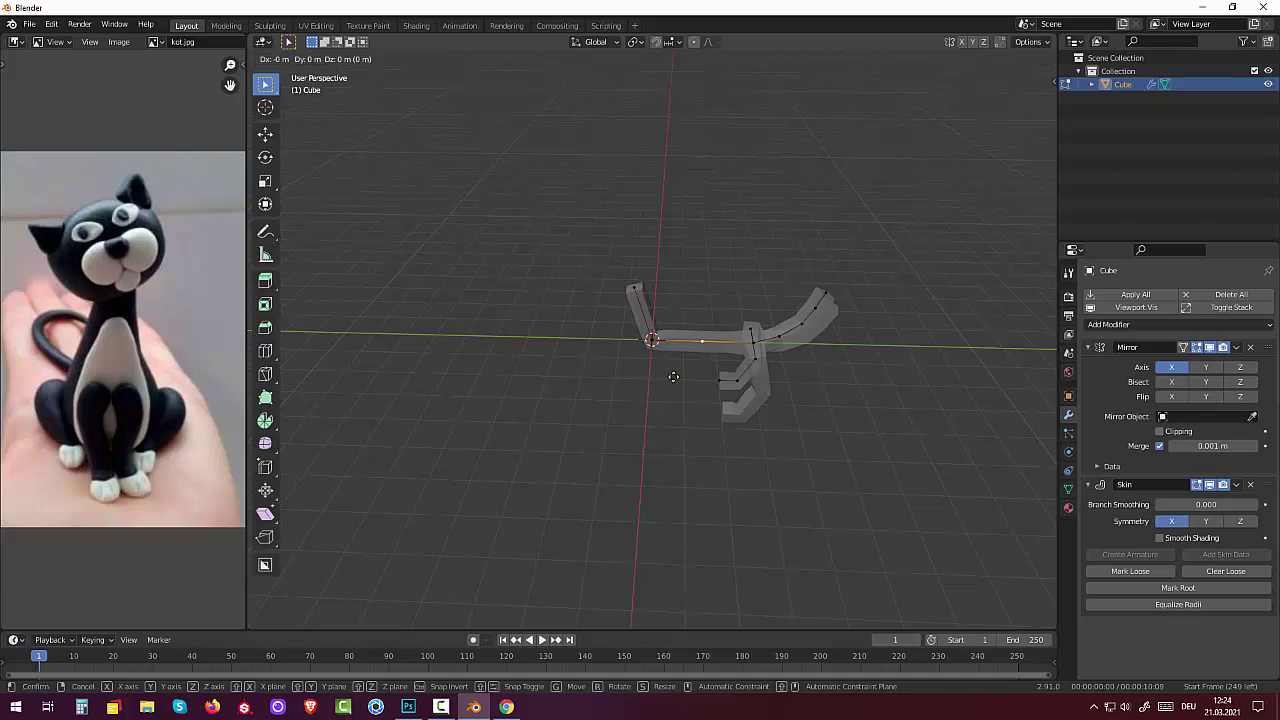
{"action": "key", "text": "y"}
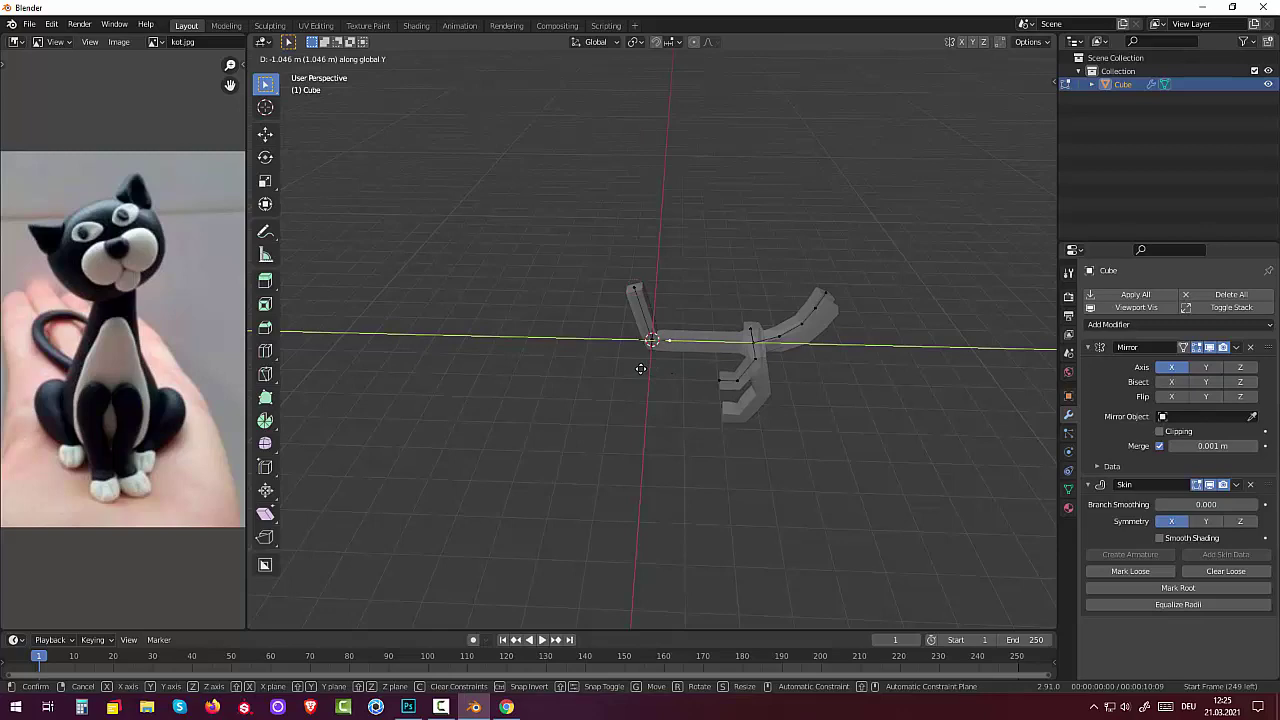
{"action": "left_click", "coordinate": [641, 369]}
- Undo the spine and tail edits, keeping the neck, spine and bent hind leg
{"action": "middle_click_drag", "start_coordinate": [643, 363], "coordinate": [500, 421]}
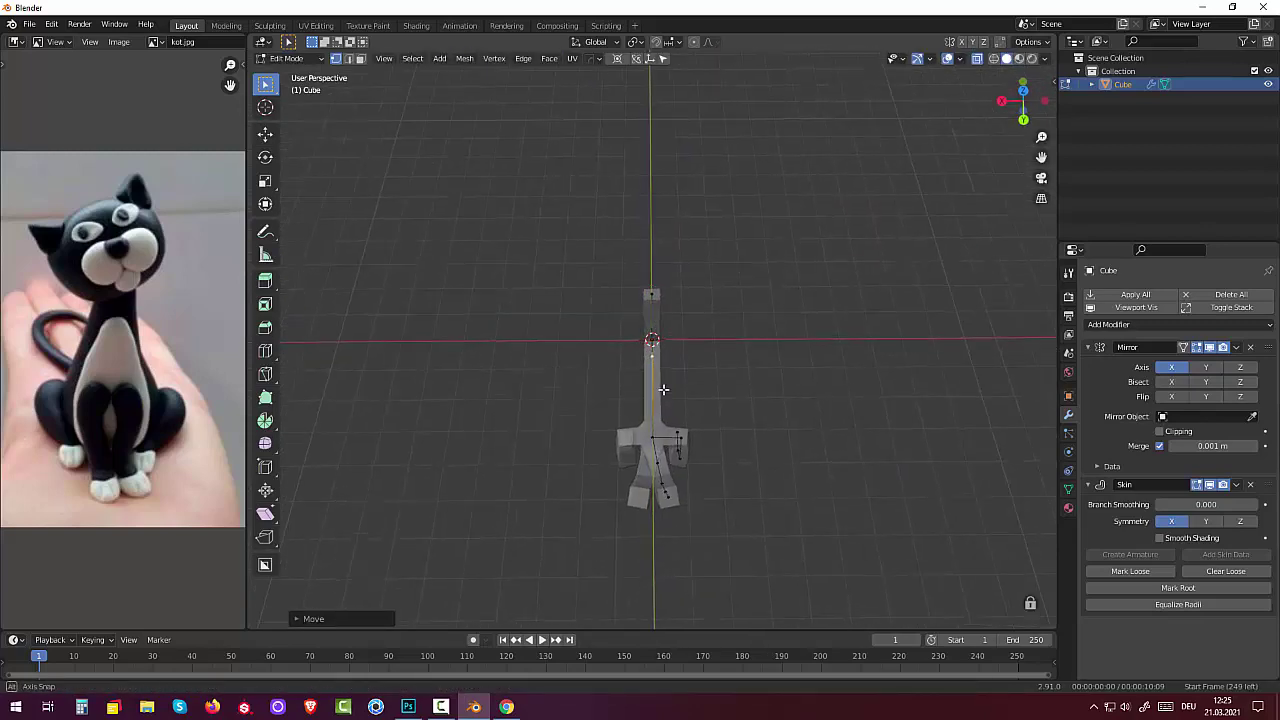
{"action": "middle_click_drag", "start_coordinate": [663, 389], "coordinate": [660, 420]}
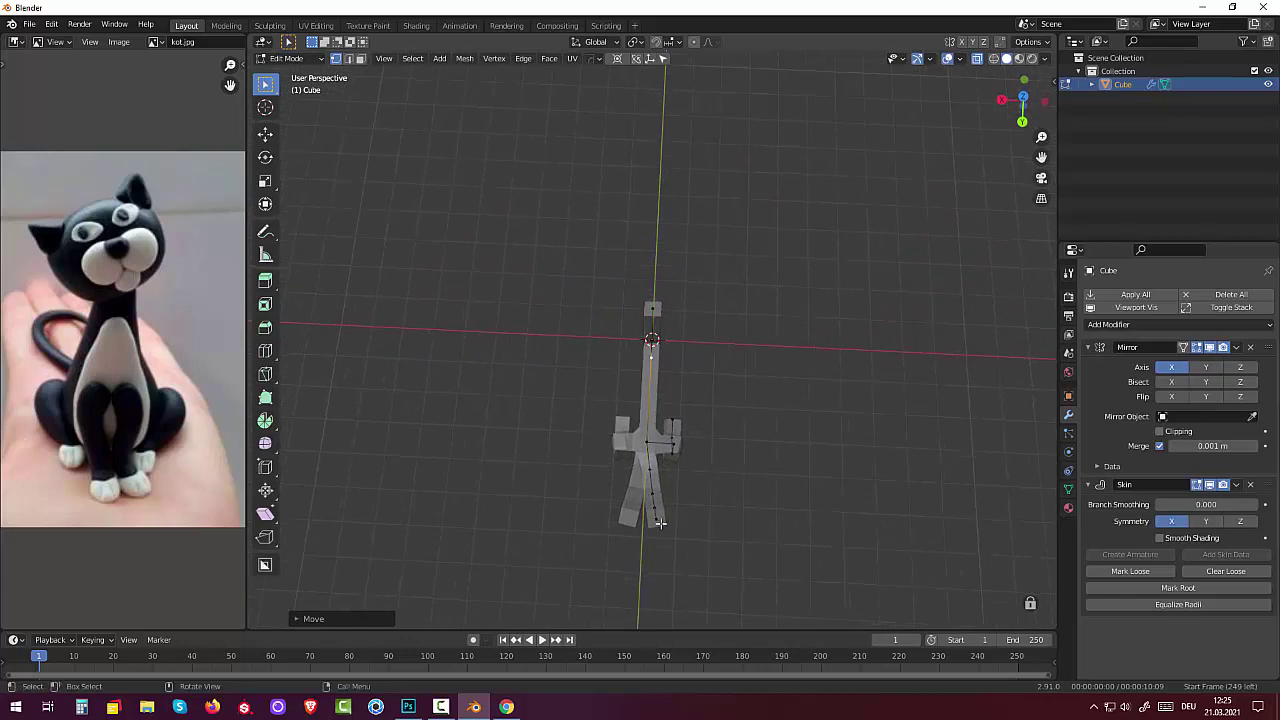
{"action": "left_click", "coordinate": [749, 554], "text": "ctrl"}
{"action": "key", "text": "ctrl+z"}
{"action": "key", "text": "ctrl+z"}
{"action": "key", "text": "ctrl+z"}
{"action": "key", "text": "ctrl+z"}
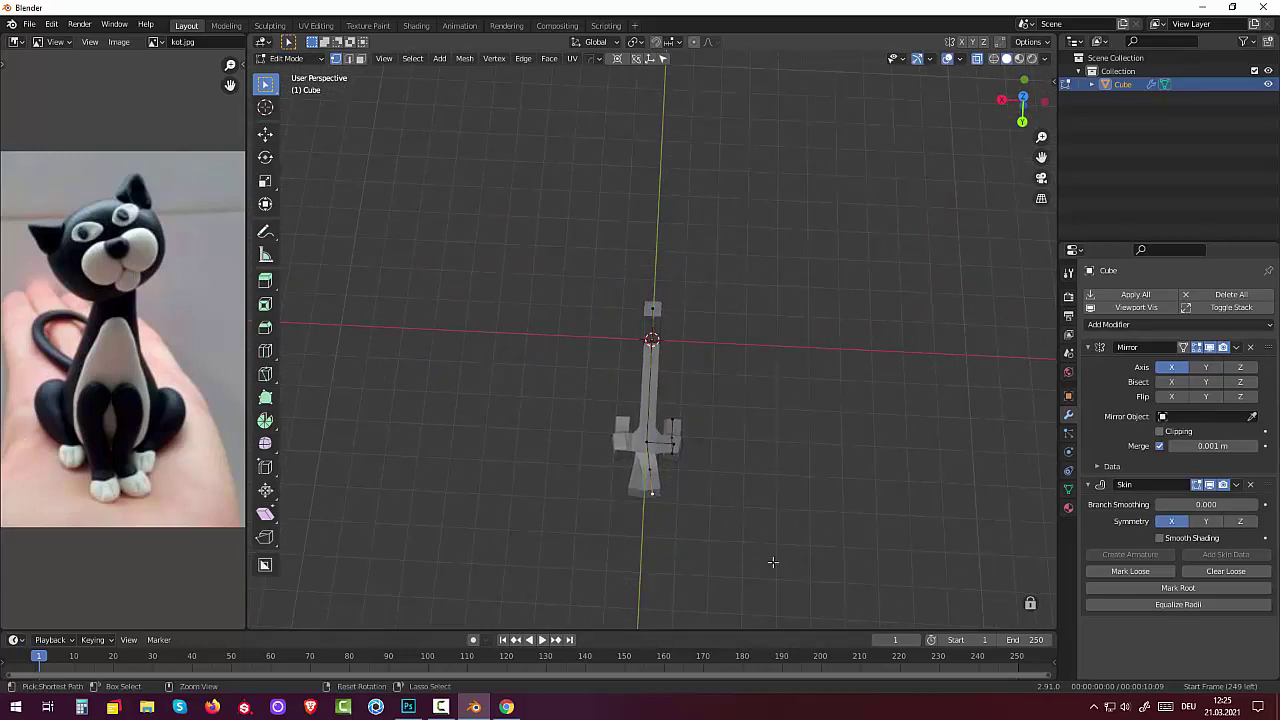
{"action": "key", "text": "ctrl+z"}
{"action": "key", "text": "ctrl+z"}
{"action": "mouse_move", "coordinate": [771, 562]}
{"action": "middle_mouse_down"}
{"action": "mouse_move", "coordinate": [888, 423]}
{"action": "mouse_move", "coordinate": [877, 429]}
{"action": "middle_mouse_up"}
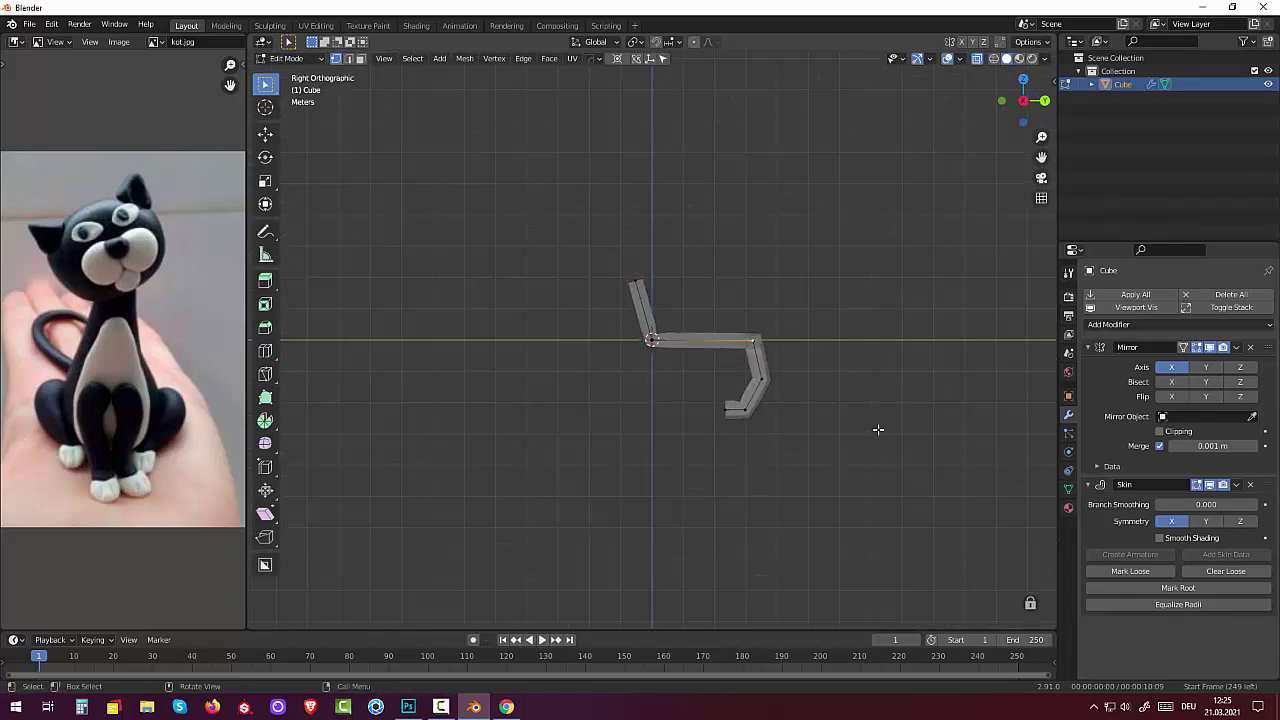
- Extrude a tail up and back from the spine's rear end in four short segments
{"action": "key", "text": "e"}
{"action": "left_click", "coordinate": [808, 362]}
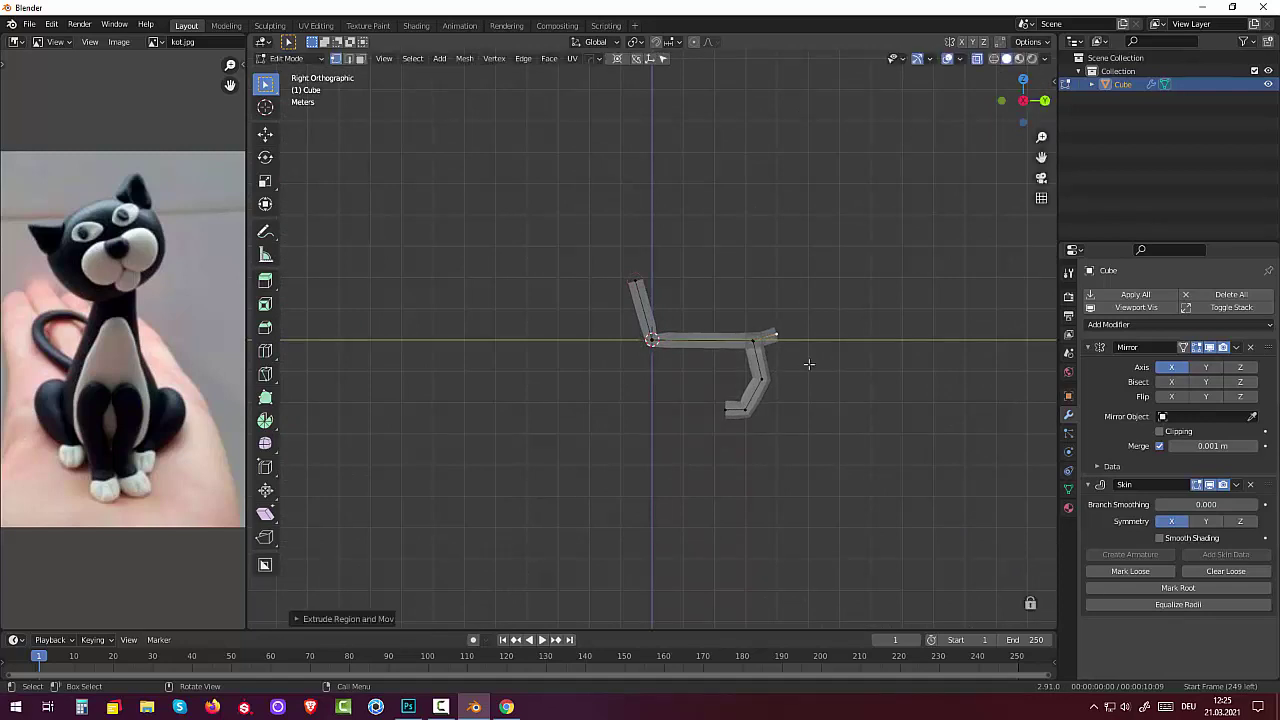
{"action": "key", "text": "e"}
{"action": "left_click", "coordinate": [822, 352]}
{"action": "key", "text": "e"}
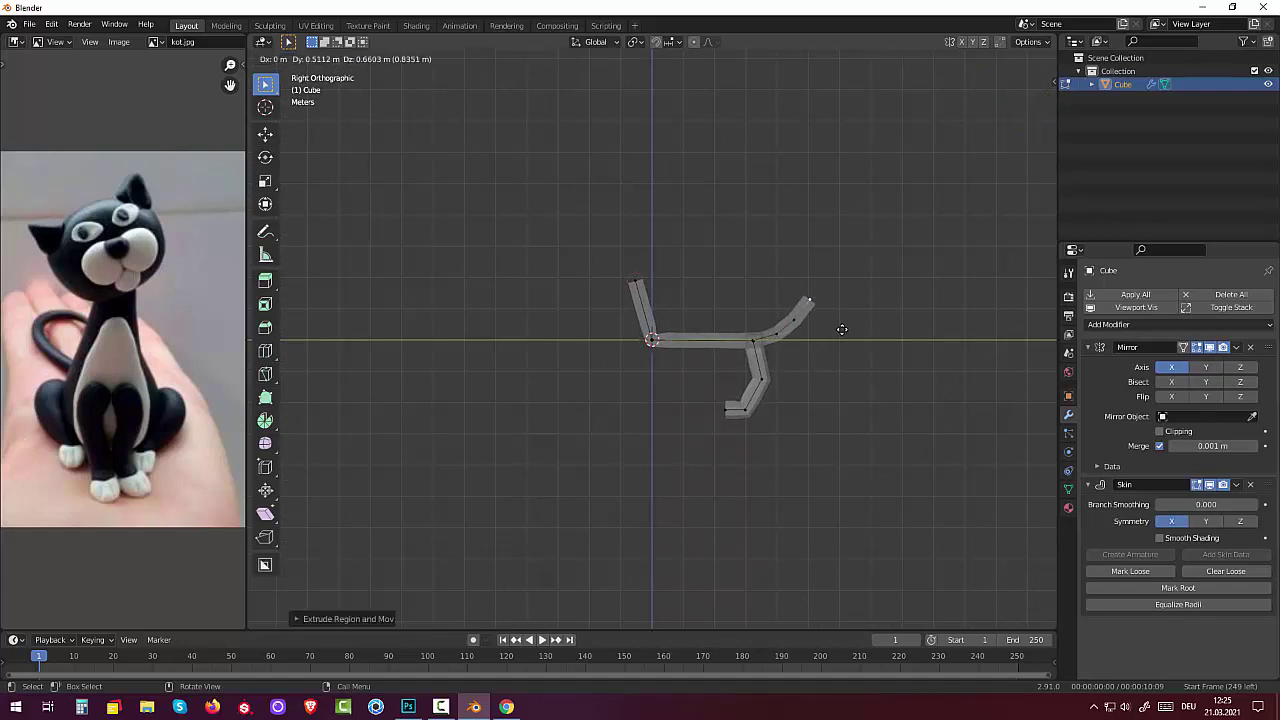
{"action": "left_click", "coordinate": [841, 328]}
{"action": "key", "text": "e"}
{"action": "left_click", "coordinate": [851, 303]}
- Subdivide the selected spine edge
{"action": "mouse_move", "coordinate": [797, 417]}
{"action": "middle_mouse_down"}
{"action": "mouse_move", "coordinate": [814, 571]}
{"action": "mouse_move", "coordinate": [814, 531]}
{"action": "mouse_move", "coordinate": [814, 557]}
{"action": "middle_mouse_up"}
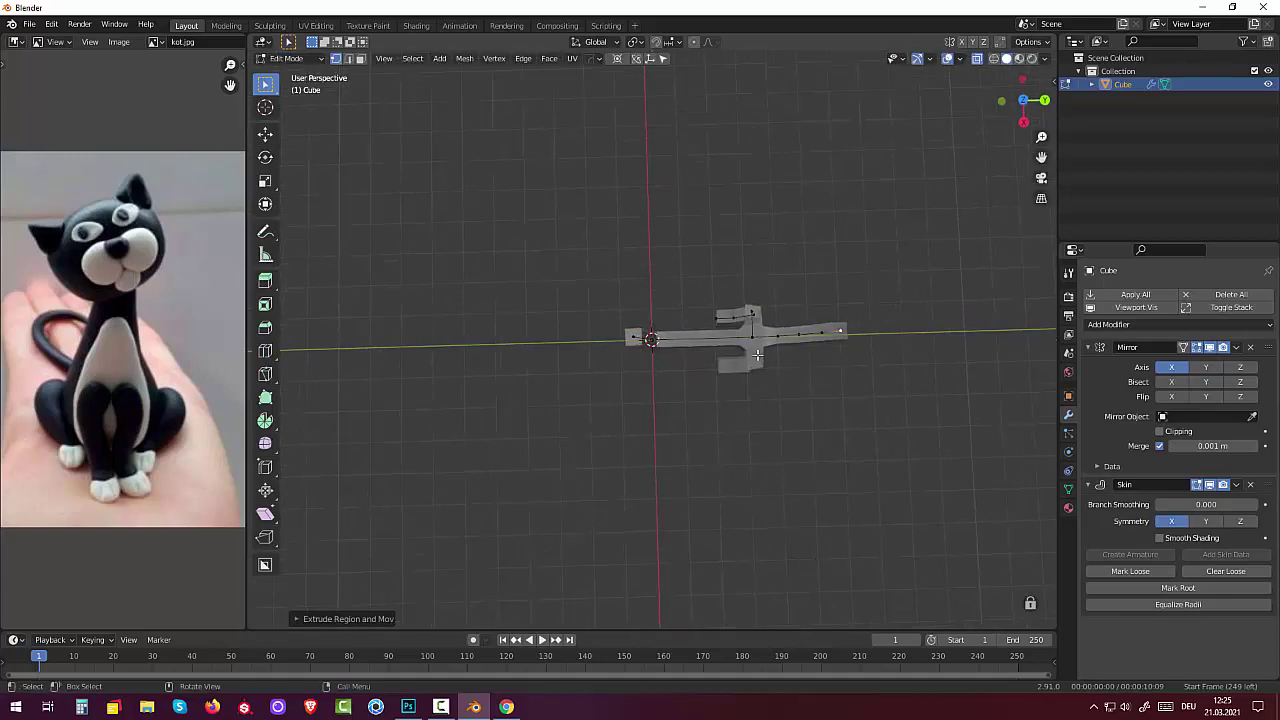
{"action": "middle_click_drag", "start_coordinate": [752, 337], "coordinate": [655, 342]}
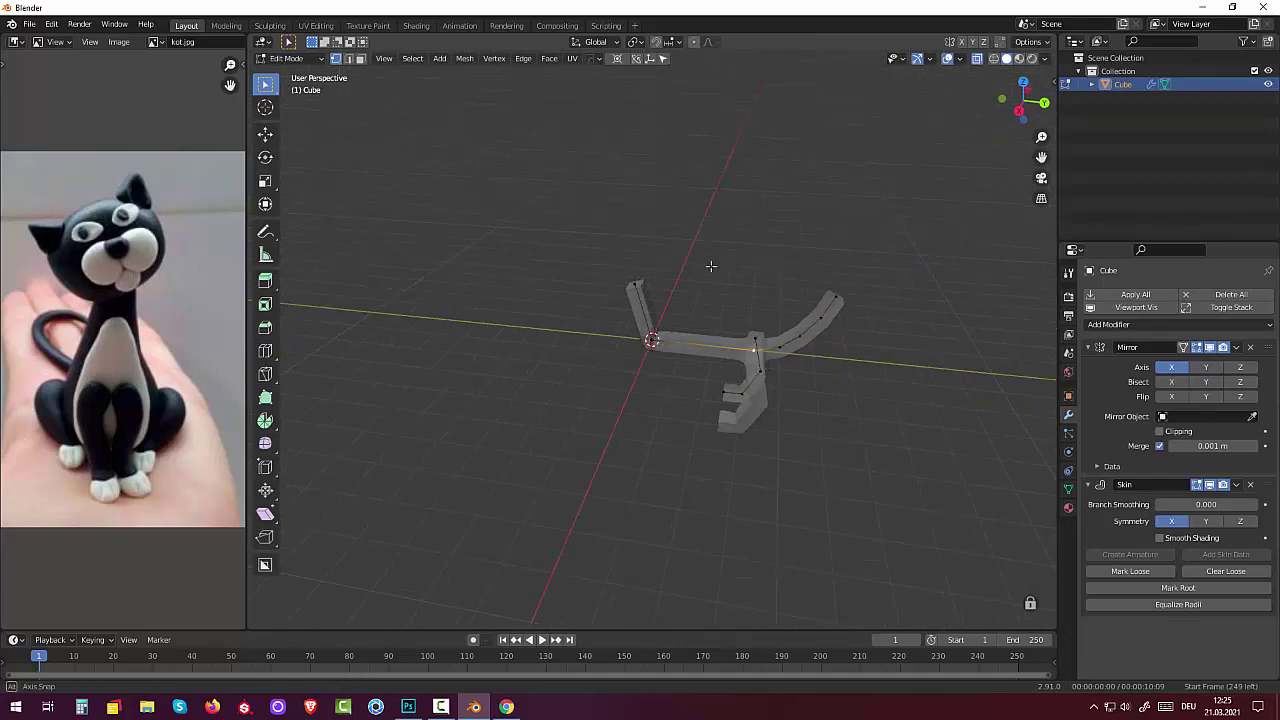
{"action": "mouse_move", "coordinate": [704, 432]}
{"action": "middle_mouse_down"}
{"action": "mouse_move", "coordinate": [743, 457]}
{"action": "mouse_move", "coordinate": [751, 494]}
{"action": "mouse_move", "coordinate": [800, 493]}
{"action": "middle_mouse_up"}
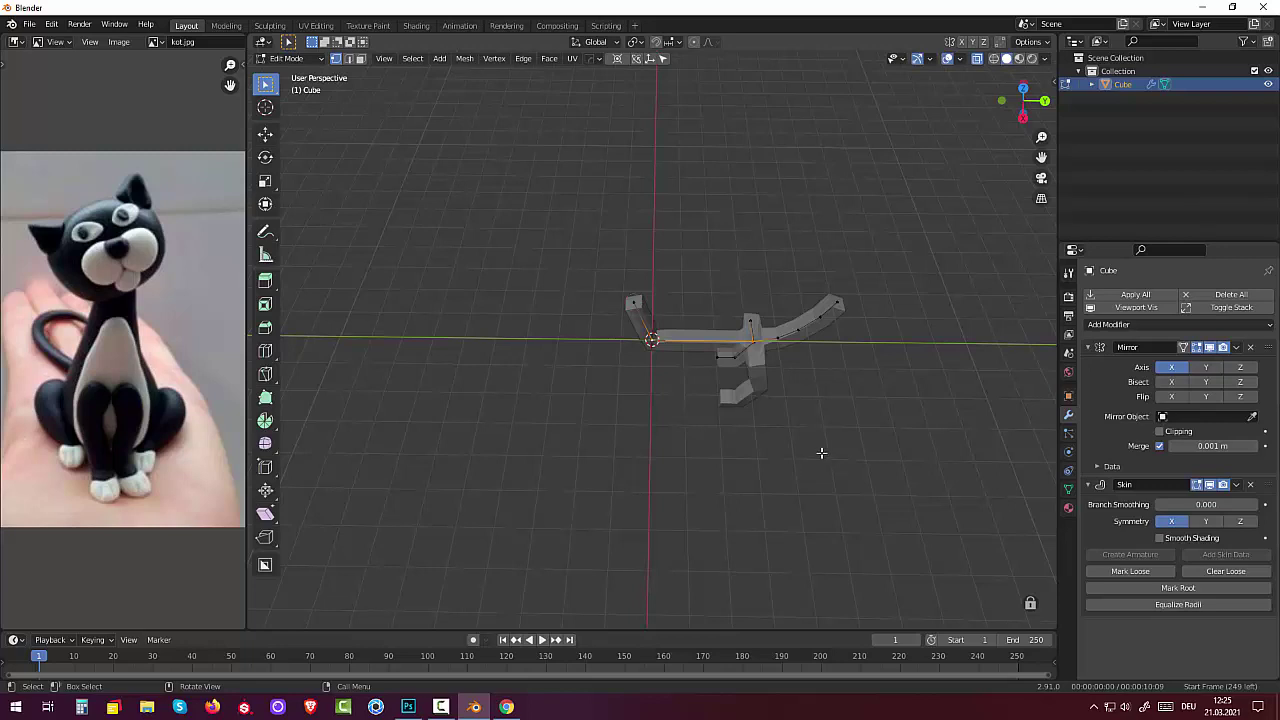
{"action": "right_click", "coordinate": [823, 451]}
{"action": "left_click", "coordinate": [778, 339]}
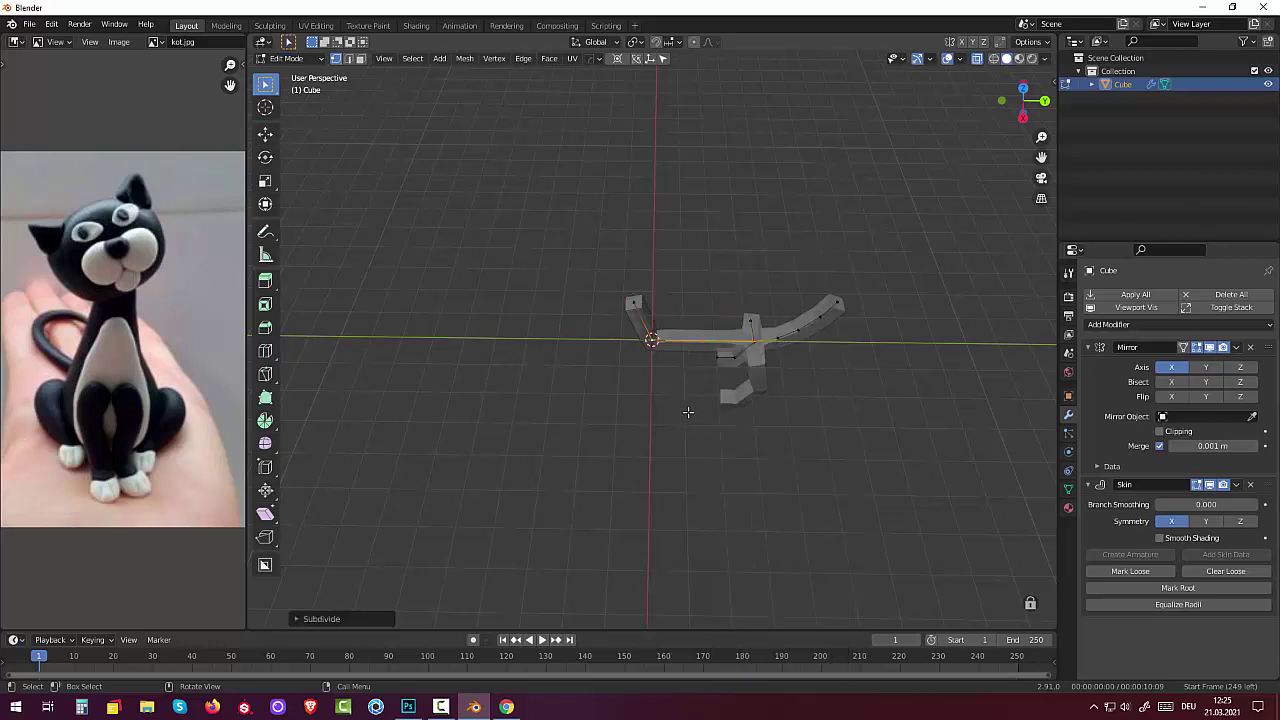
- Reposition the spine vertices along the Y axis from the top view
{"action": "key", "text": "KP_7"}
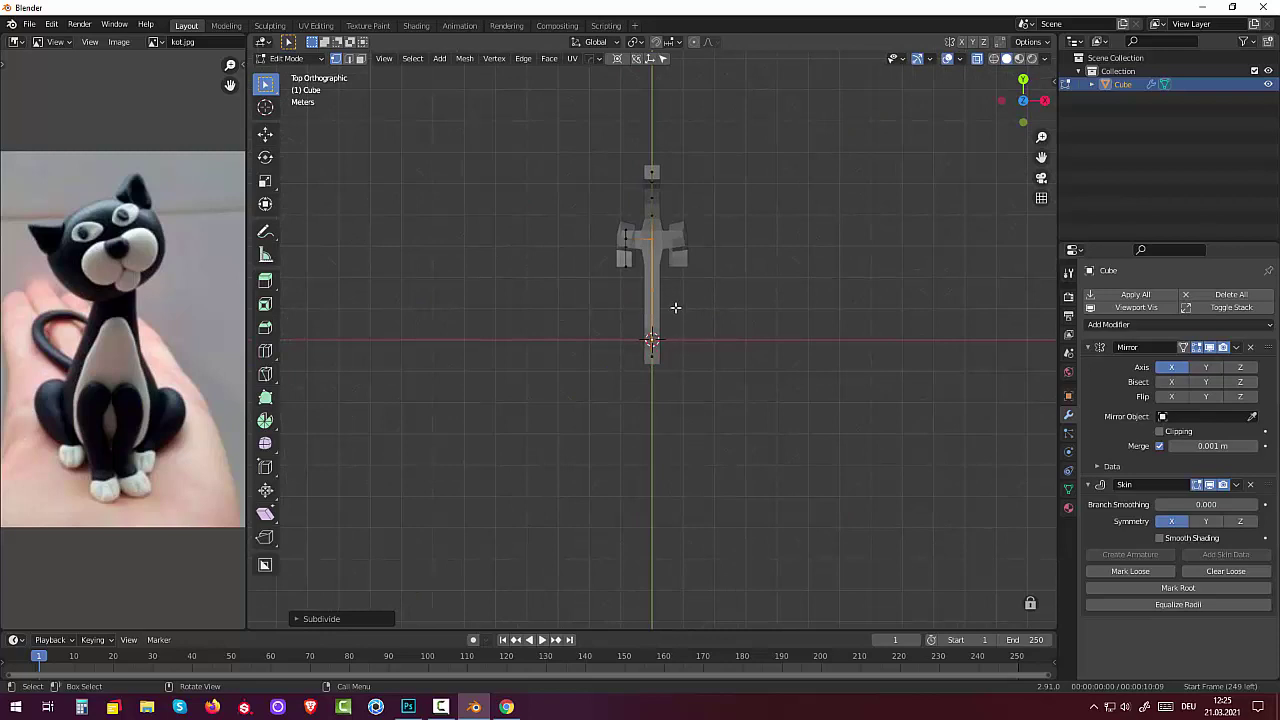
{"action": "left_click", "coordinate": [651, 289]}
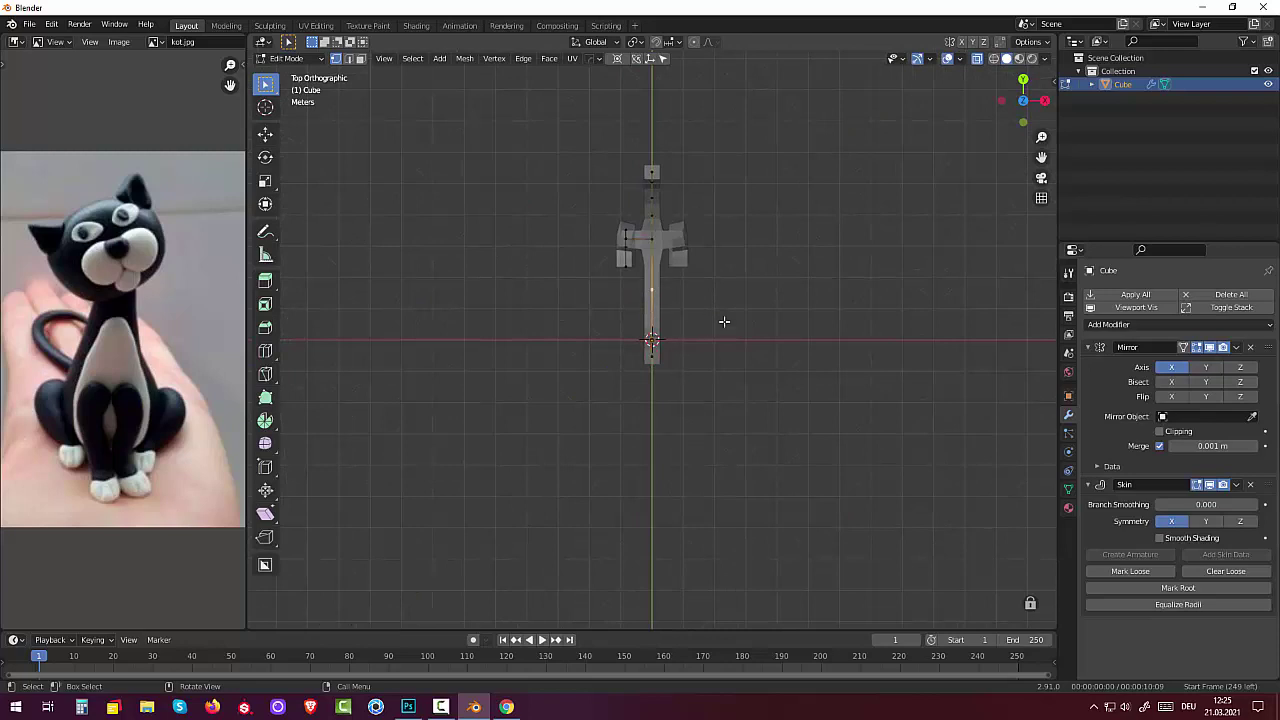
{"action": "key", "text": "g"}
{"action": "key", "text": "y"}
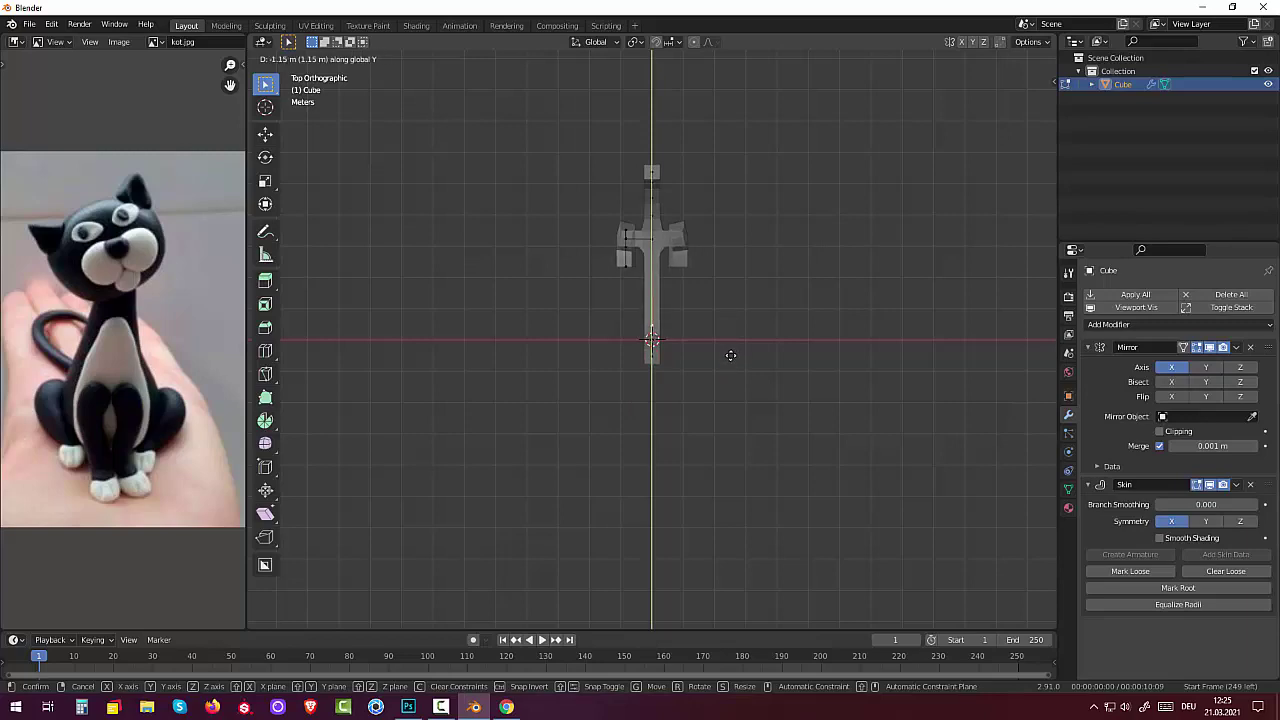
{"action": "left_click", "coordinate": [759, 349]}
{"action": "middle_click_drag", "start_coordinate": [759, 349], "coordinate": [611, 233]}
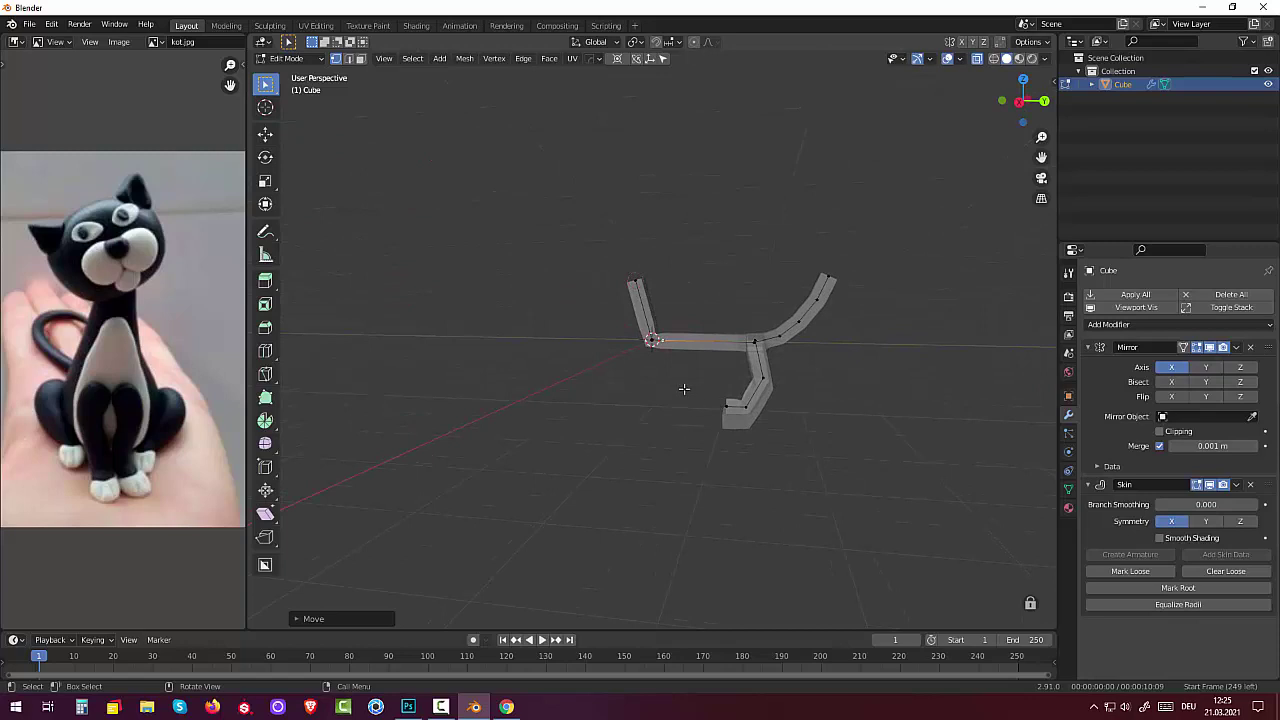
{"action": "key", "text": "g"}
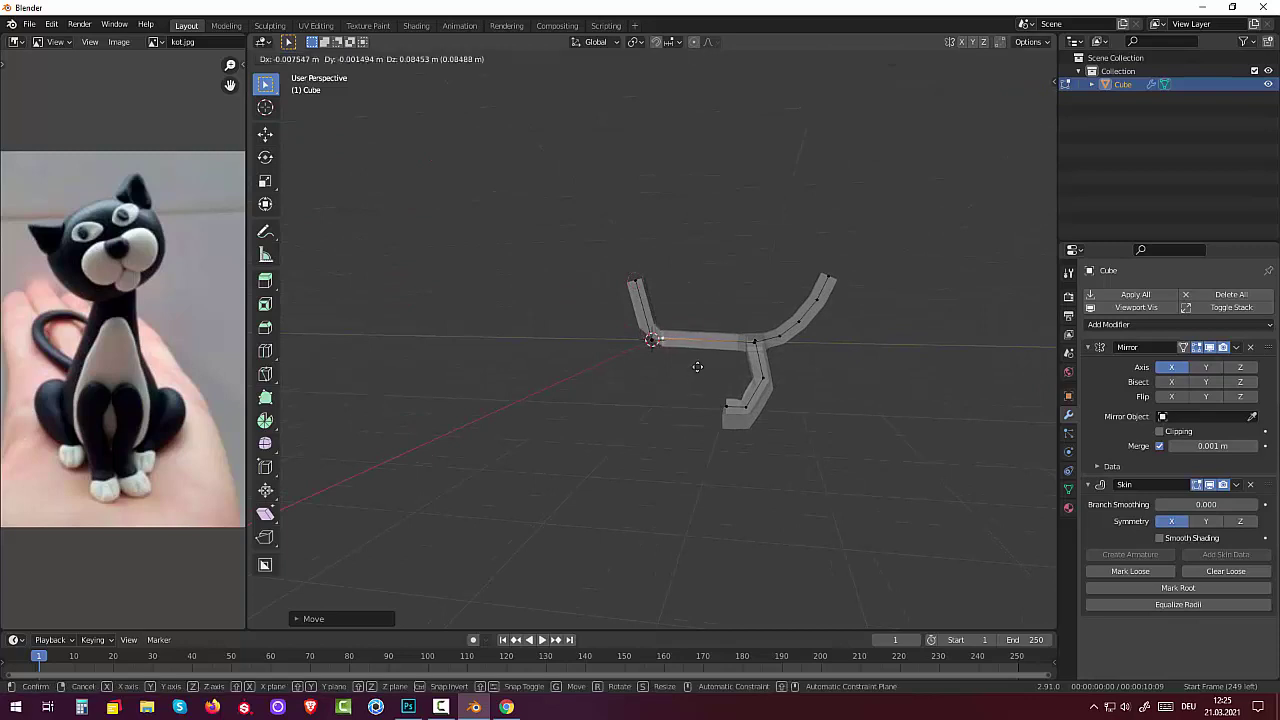
{"action": "key", "text": "y"}
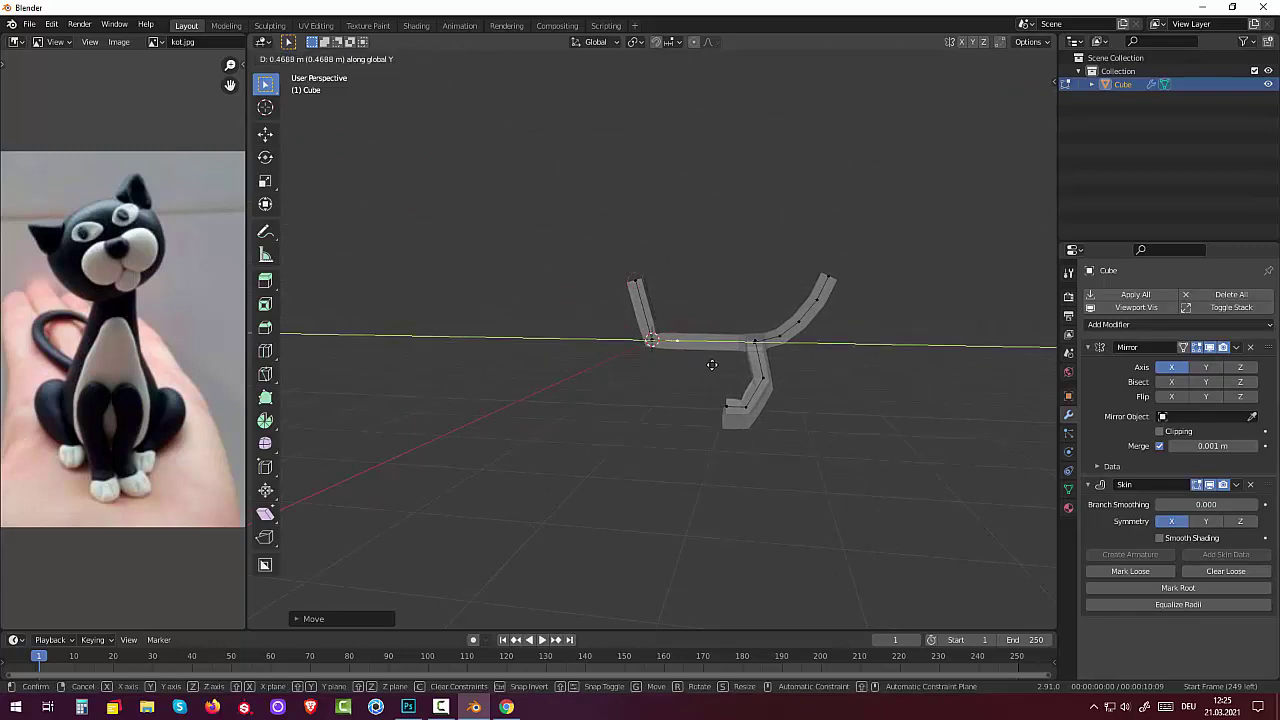
{"action": "left_click", "coordinate": [711, 364]}
- Extrude a short new spine section near the front of the body
{"action": "middle_click_drag", "start_coordinate": [709, 363], "coordinate": [567, 491]}
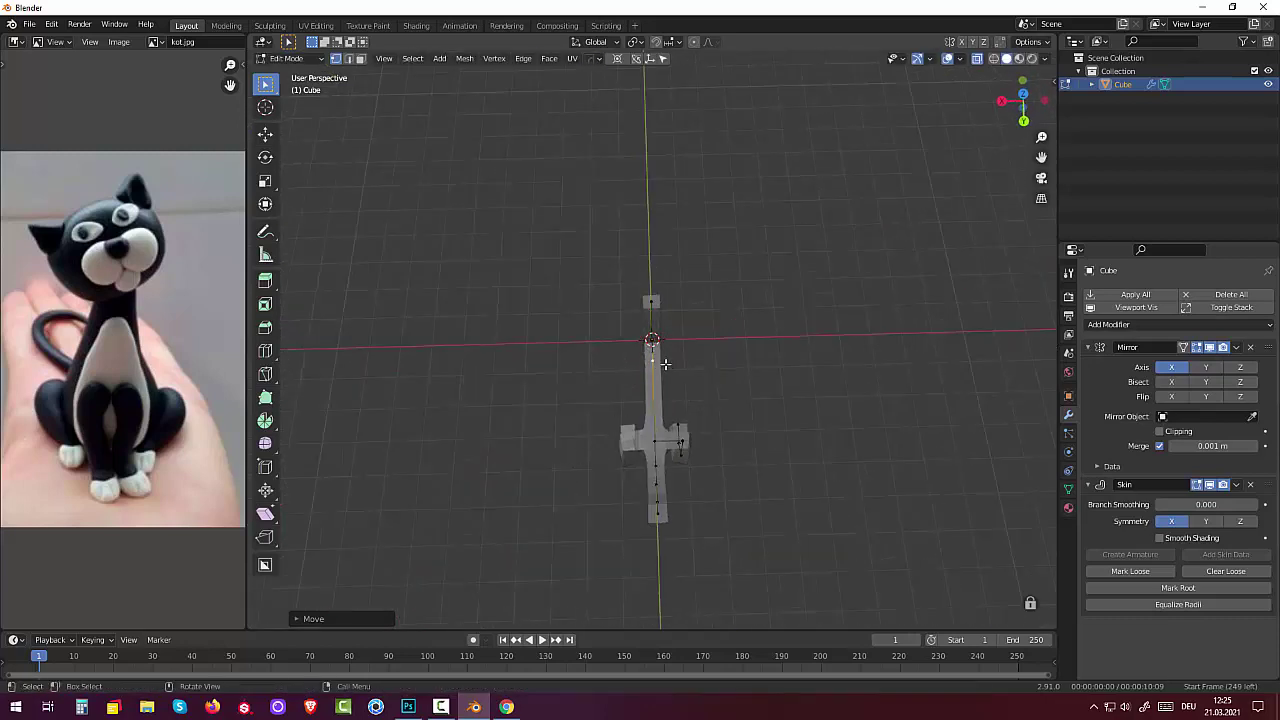
{"action": "key", "text": "e"}
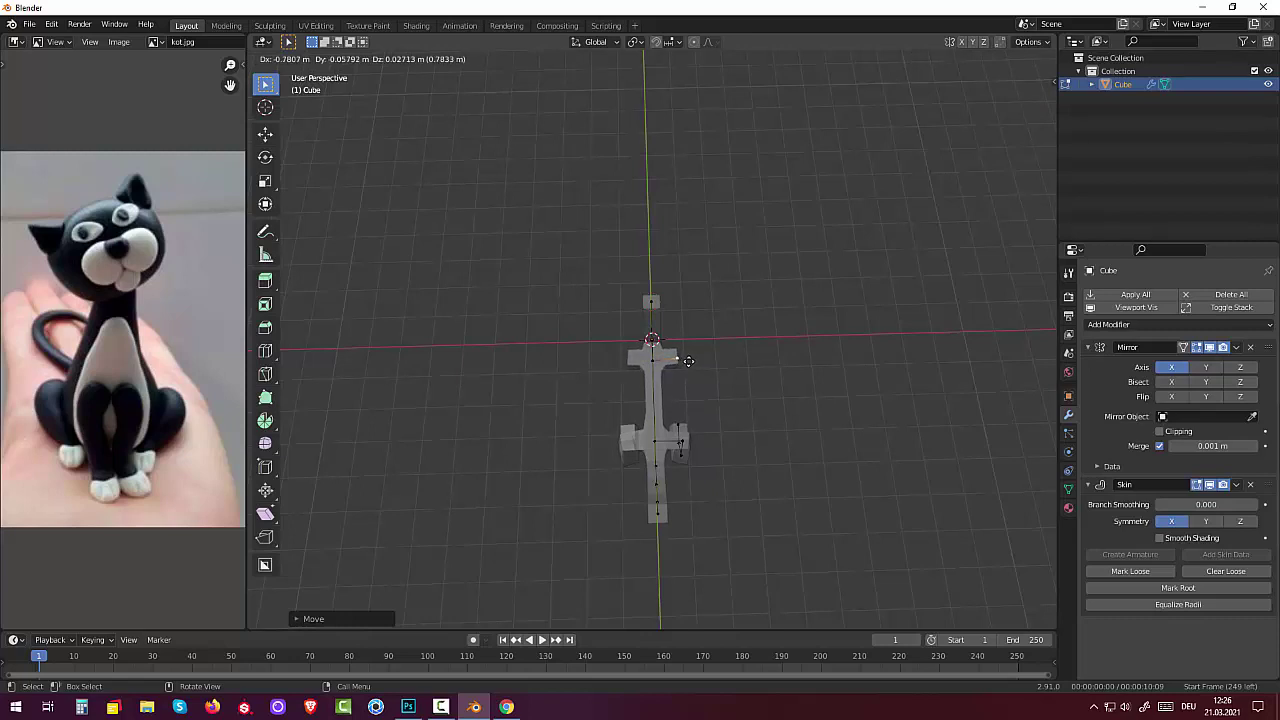
{"action": "left_click", "coordinate": [689, 361]}
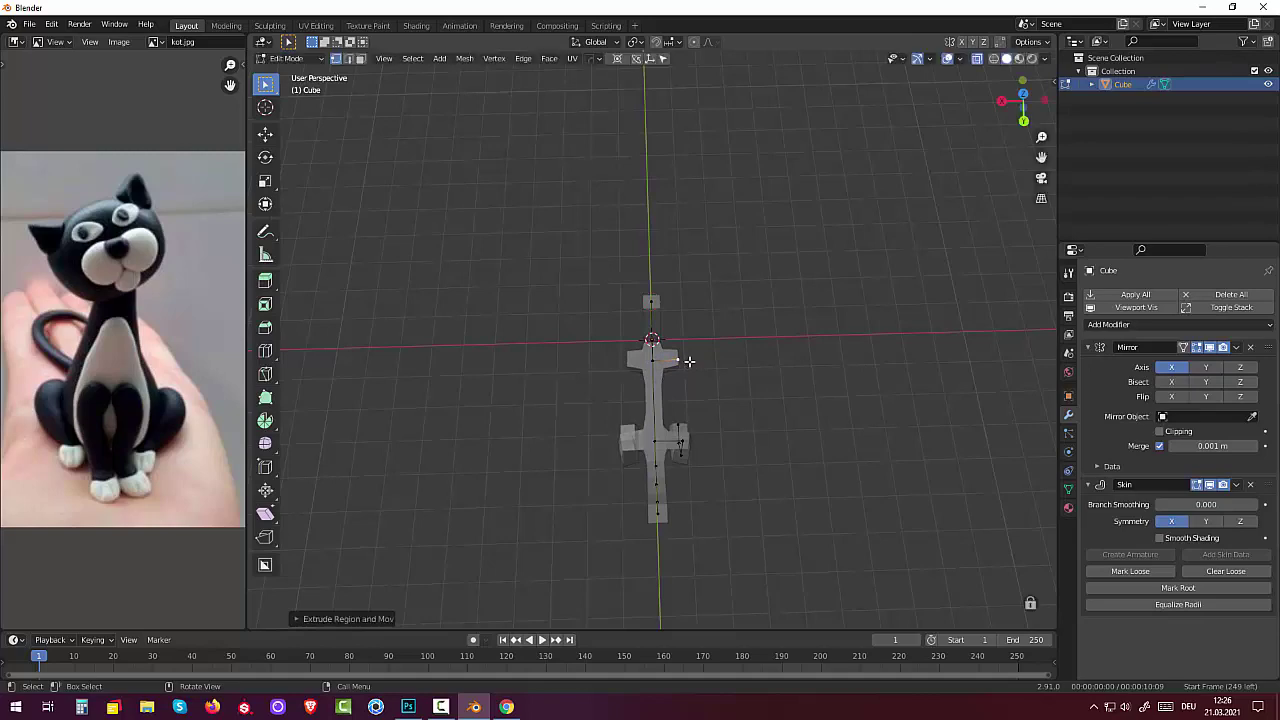
{"action": "middle_click_drag", "start_coordinate": [689, 361], "coordinate": [720, 345]}
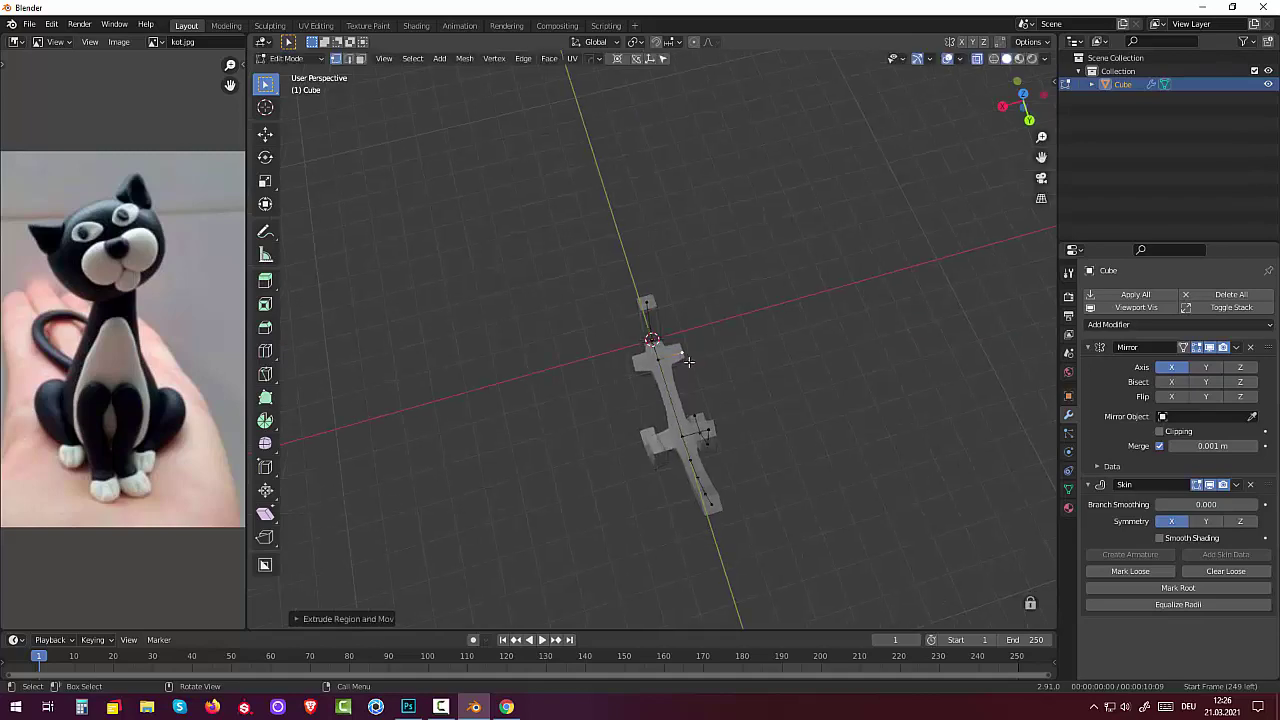
{"action": "key", "text": "KP_7"}
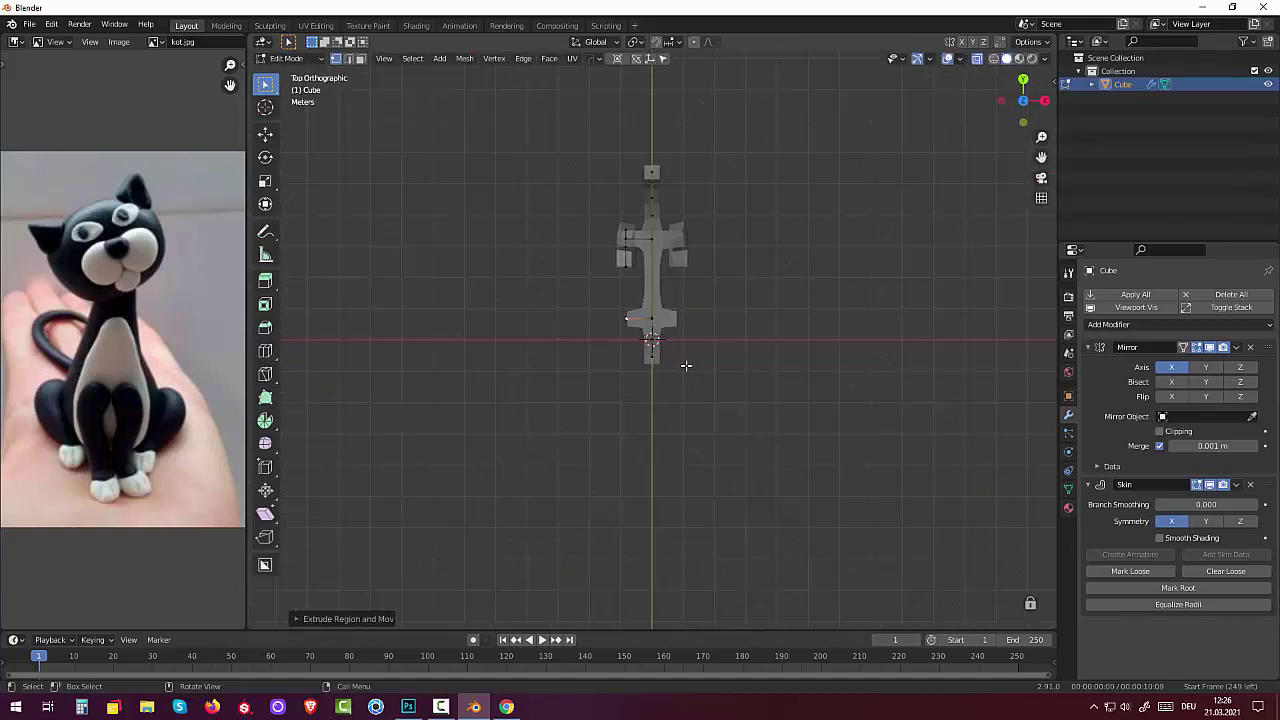
{"action": "middle_click_drag", "start_coordinate": [686, 365], "coordinate": [851, 226]}
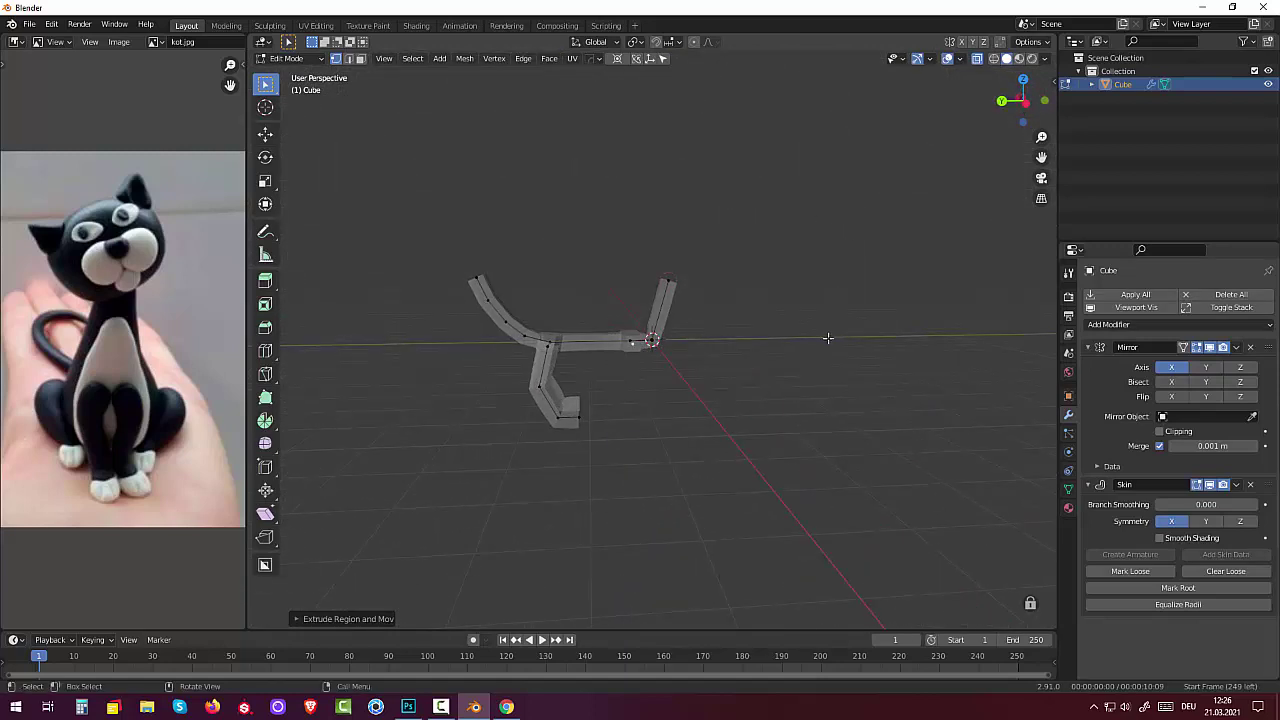
{"action": "key", "text": "KP_3"}
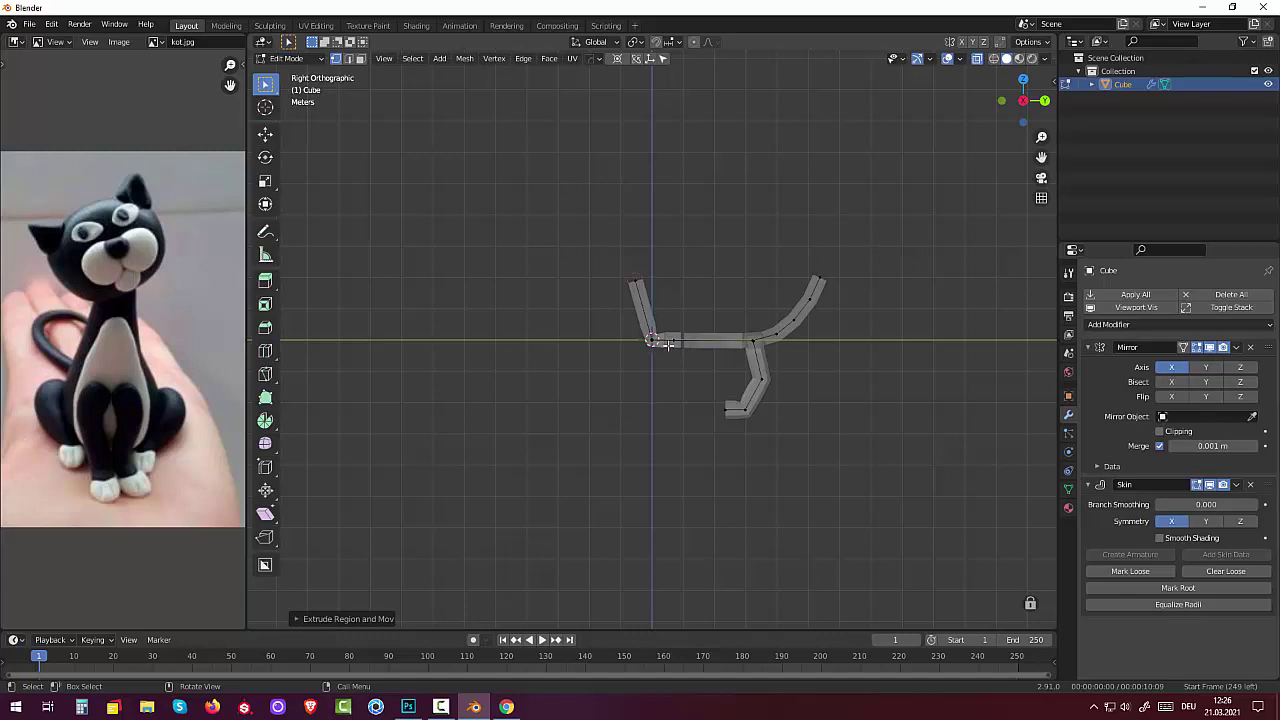
- Extrude a front leg straight down from the spine's front vertex and check it from the right side
{"action": "key", "text": "e"}
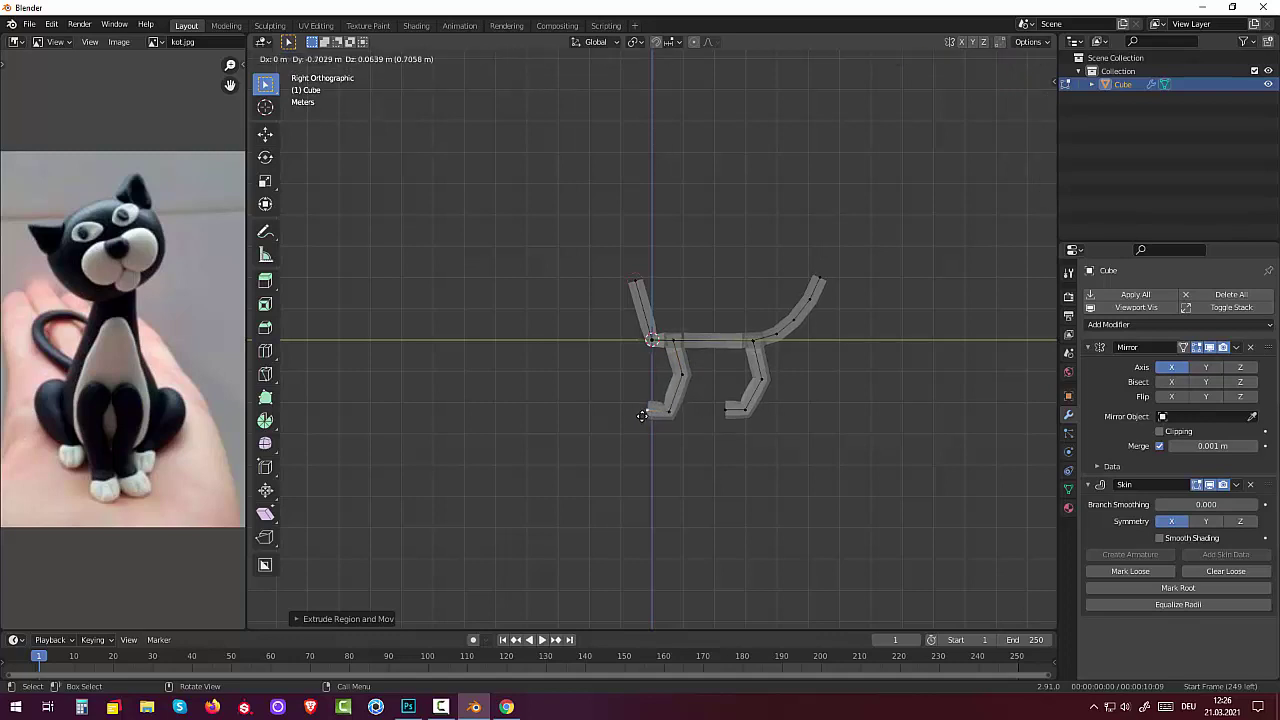
{"action": "left_click", "coordinate": [641, 416]}
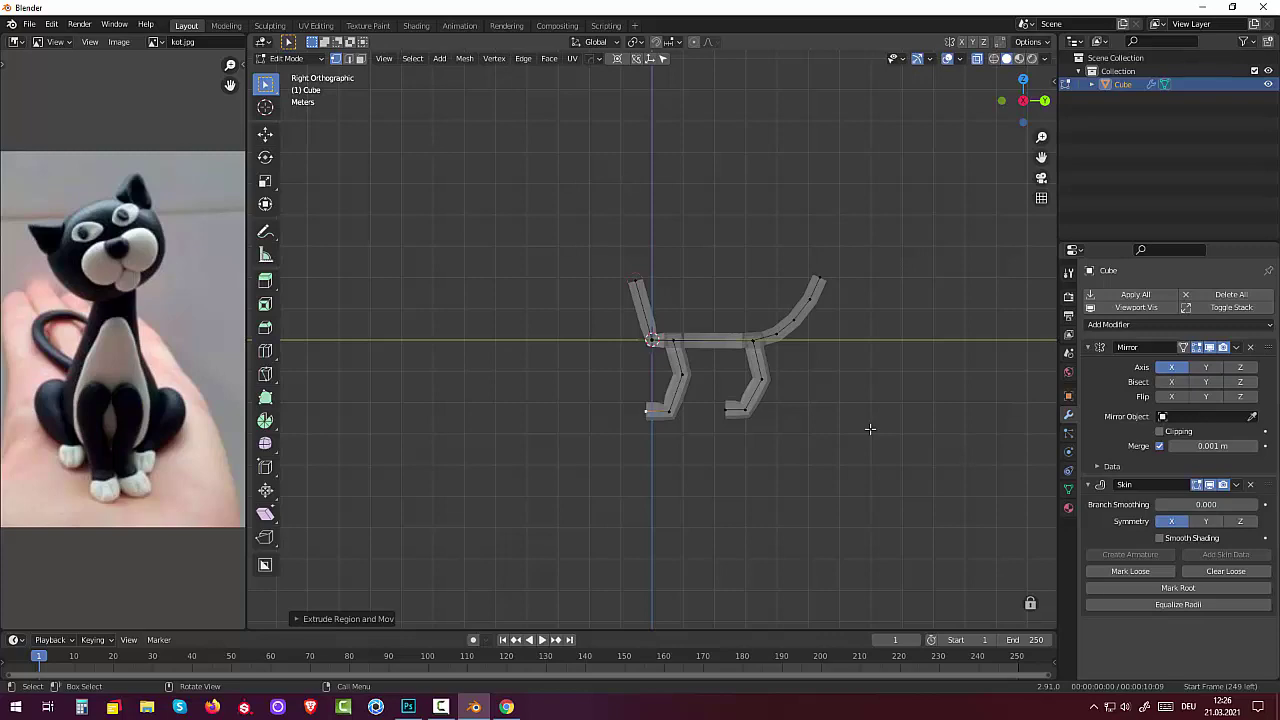
{"action": "mouse_move", "coordinate": [870, 429]}
{"action": "middle_mouse_down"}
{"action": "mouse_move", "coordinate": [842, 401]}
{"action": "mouse_move", "coordinate": [949, 347]}
{"action": "middle_mouse_up"}
{"action": "mouse_move", "coordinate": [290, 288]}
{"action": "middle_mouse_down"}
{"action": "mouse_move", "coordinate": [723, 333]}
{"action": "mouse_move", "coordinate": [771, 352]}
{"action": "middle_mouse_up"}
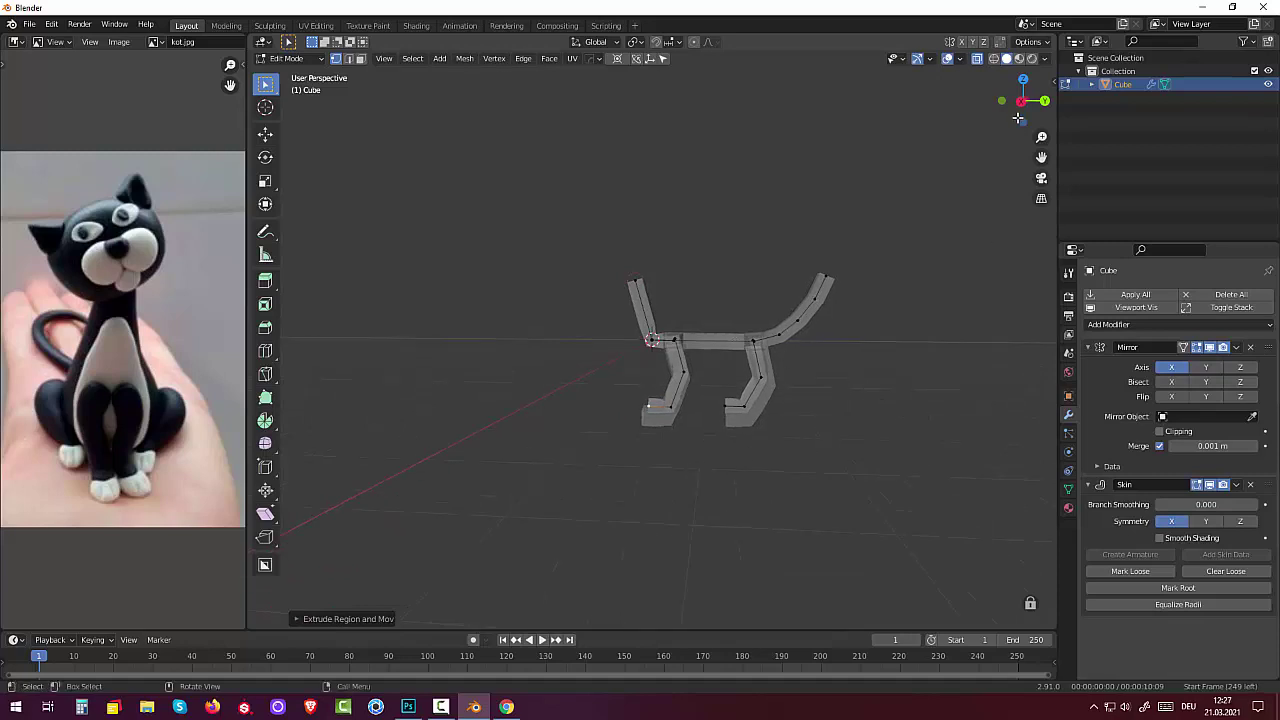
{"action": "middle_click_drag", "start_coordinate": [888, 343], "coordinate": [881, 330]}
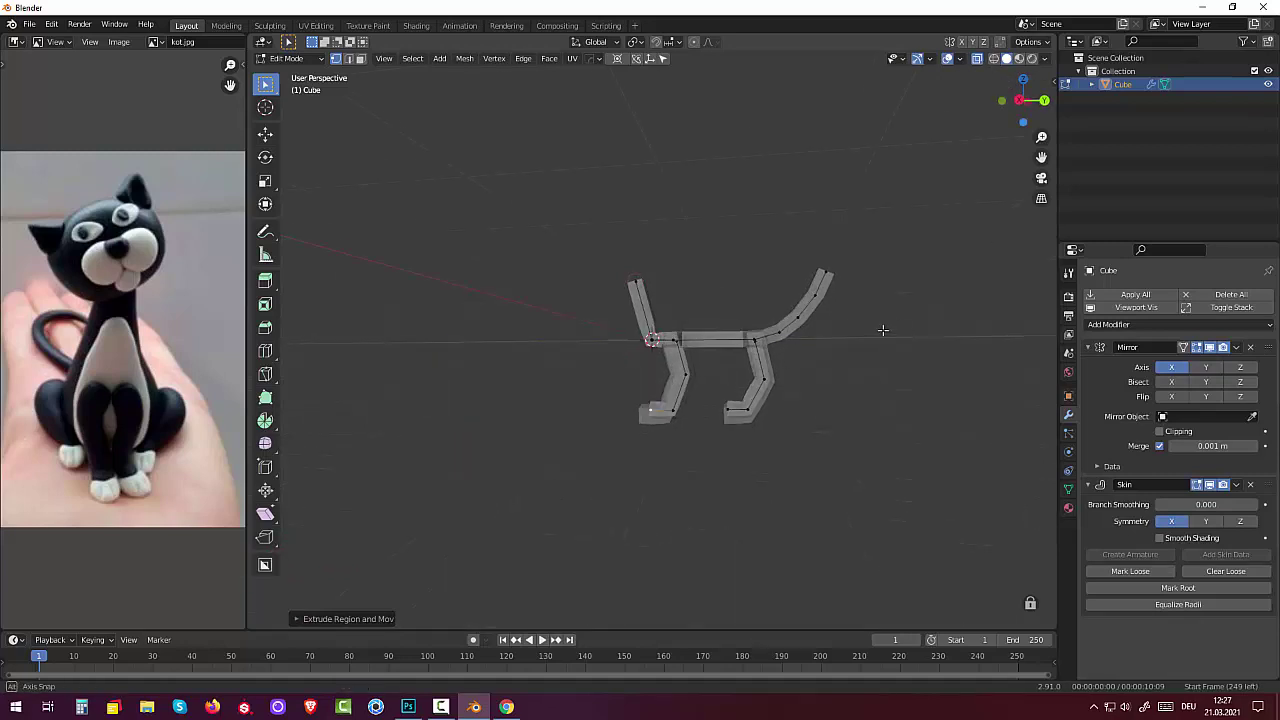
{"action": "key", "text": "KP_3"}
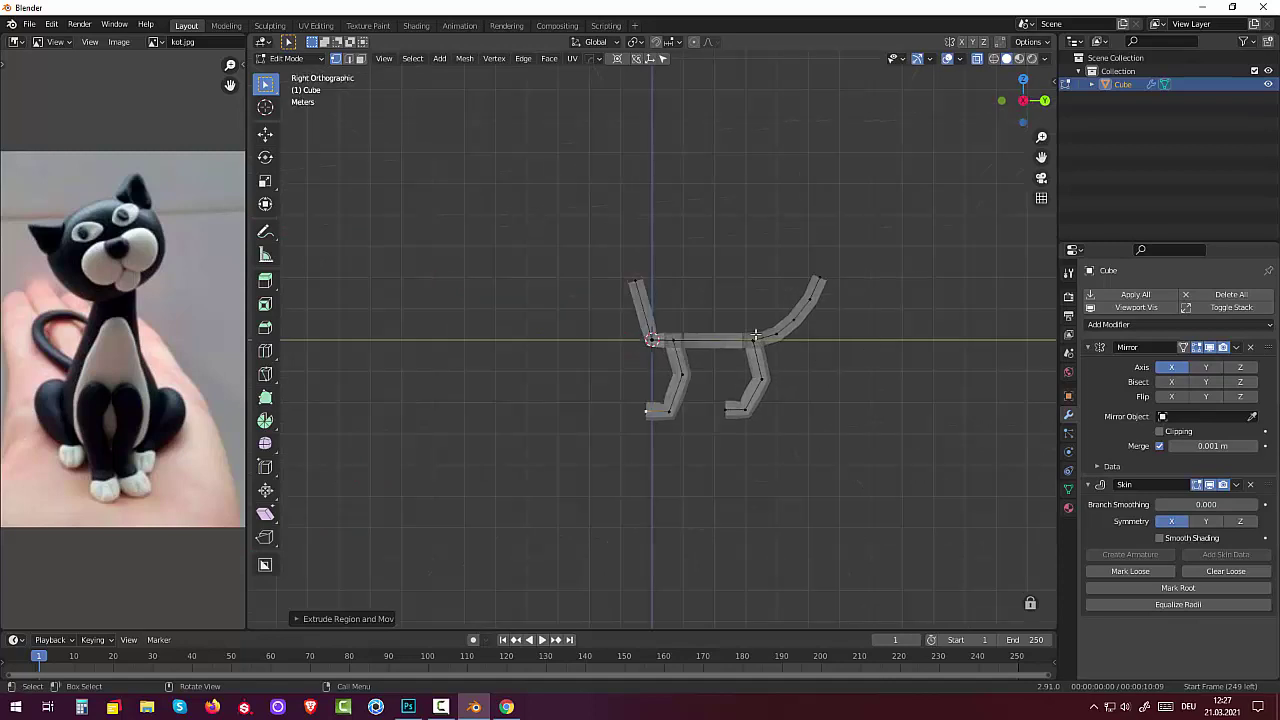
{"action": "mouse_move", "coordinate": [745, 348]}
{"action": "middle_mouse_down"}
{"action": "mouse_move", "coordinate": [751, 364]}
{"action": "mouse_move", "coordinate": [759, 285]}
{"action": "middle_mouse_up"}
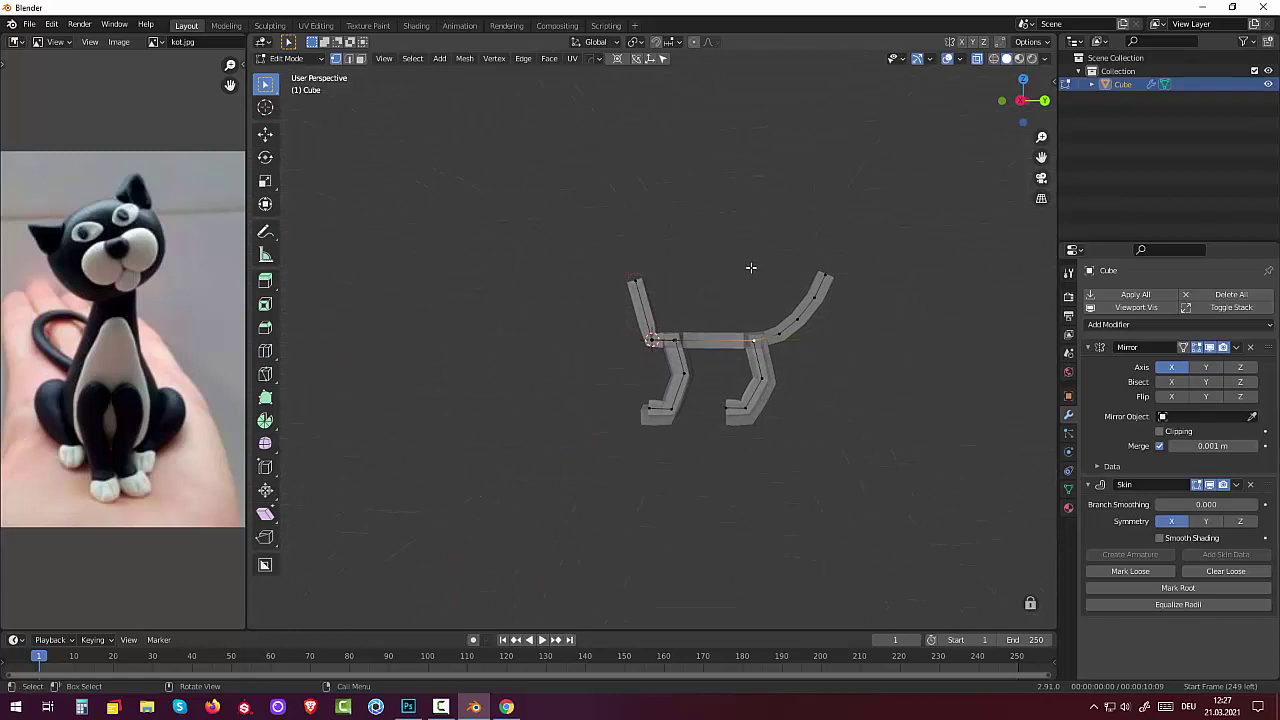
- Scale down the selected mid-body section to make it thinner
{"action": "key", "text": "s"}
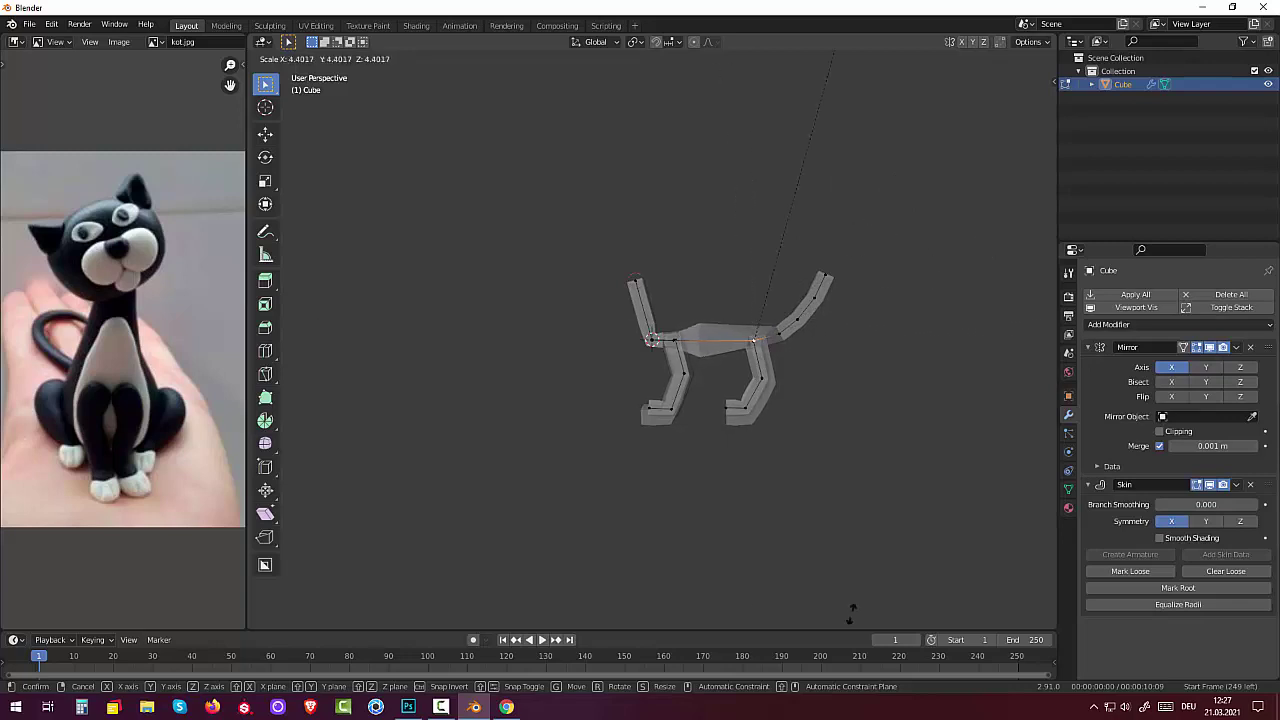
{"action": "left_click", "coordinate": [866, 299]}
{"action": "mouse_move", "coordinate": [820, 377]}
{"action": "middle_mouse_down"}
{"action": "mouse_move", "coordinate": [864, 431]}
{"action": "mouse_move", "coordinate": [848, 400]}
{"action": "mouse_move", "coordinate": [803, 408]}
{"action": "mouse_move", "coordinate": [949, 370]}
{"action": "mouse_move", "coordinate": [991, 383]}
{"action": "mouse_move", "coordinate": [961, 398]}
{"action": "mouse_move", "coordinate": [1026, 400]}
{"action": "mouse_move", "coordinate": [986, 400]}
{"action": "middle_mouse_up"}
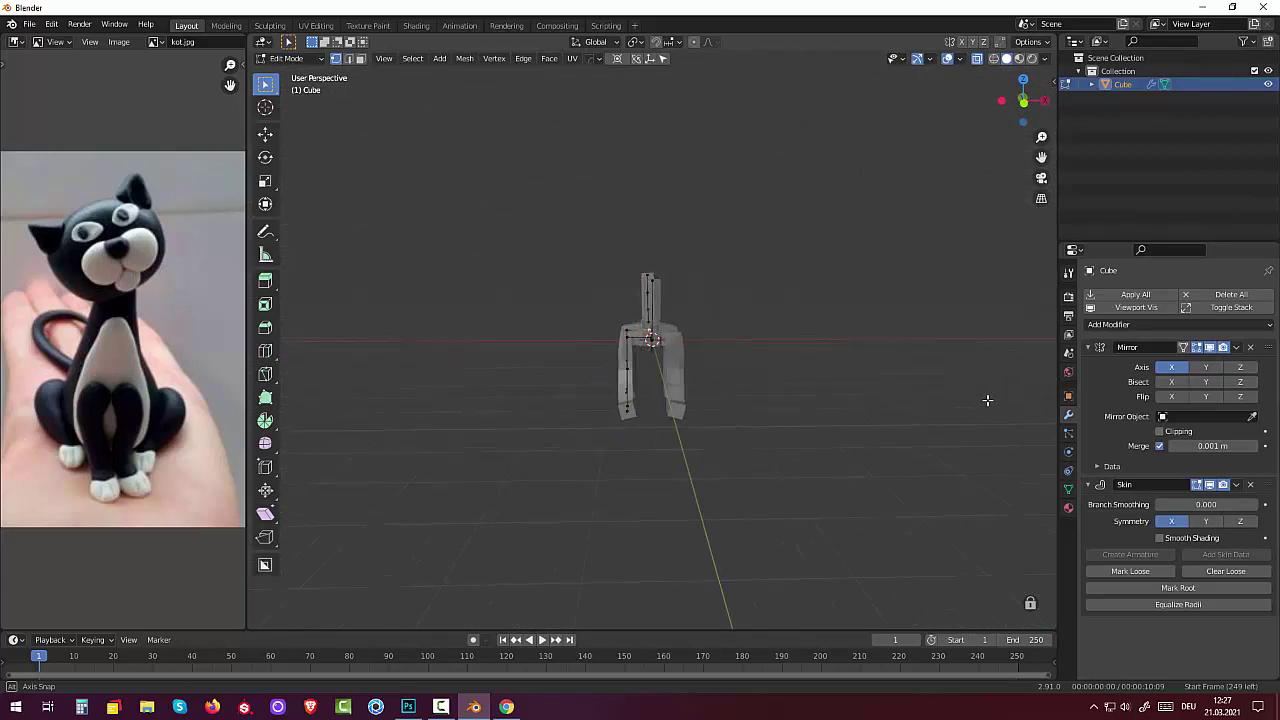
- Rotate the bottom vertex of the front leg
{"action": "left_click", "coordinate": [626, 418]}
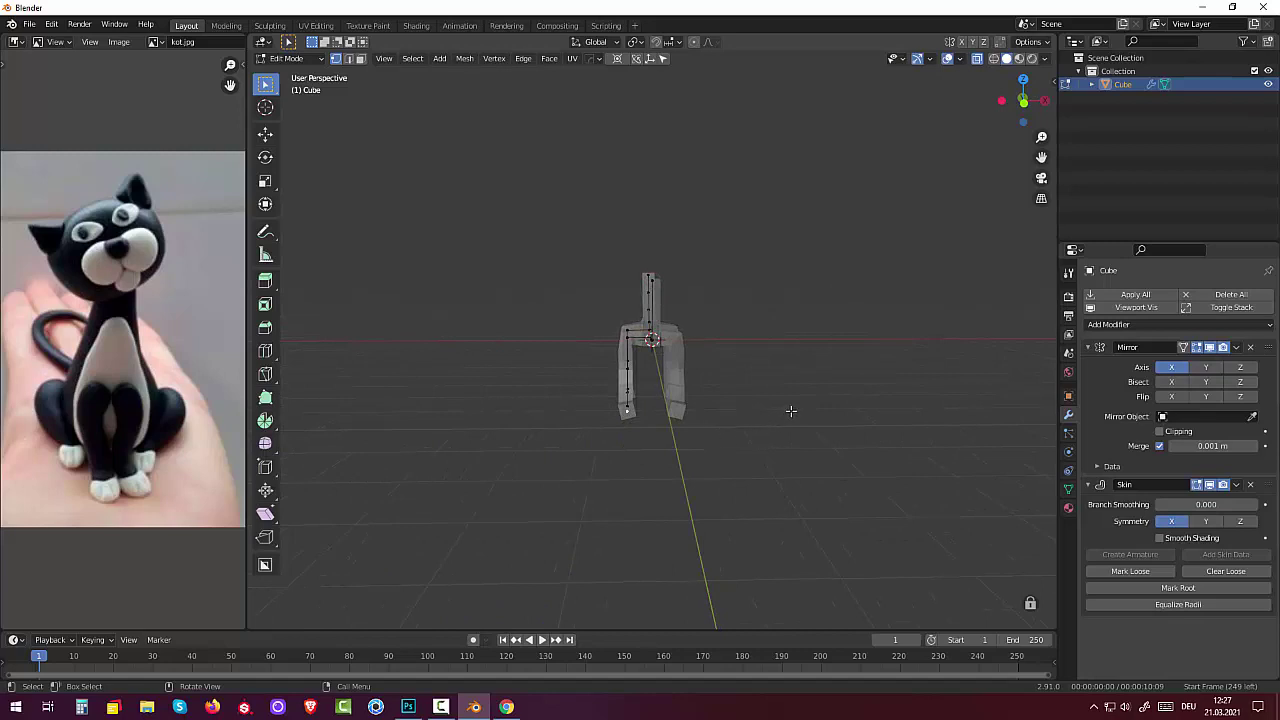
{"action": "key", "text": "r"}
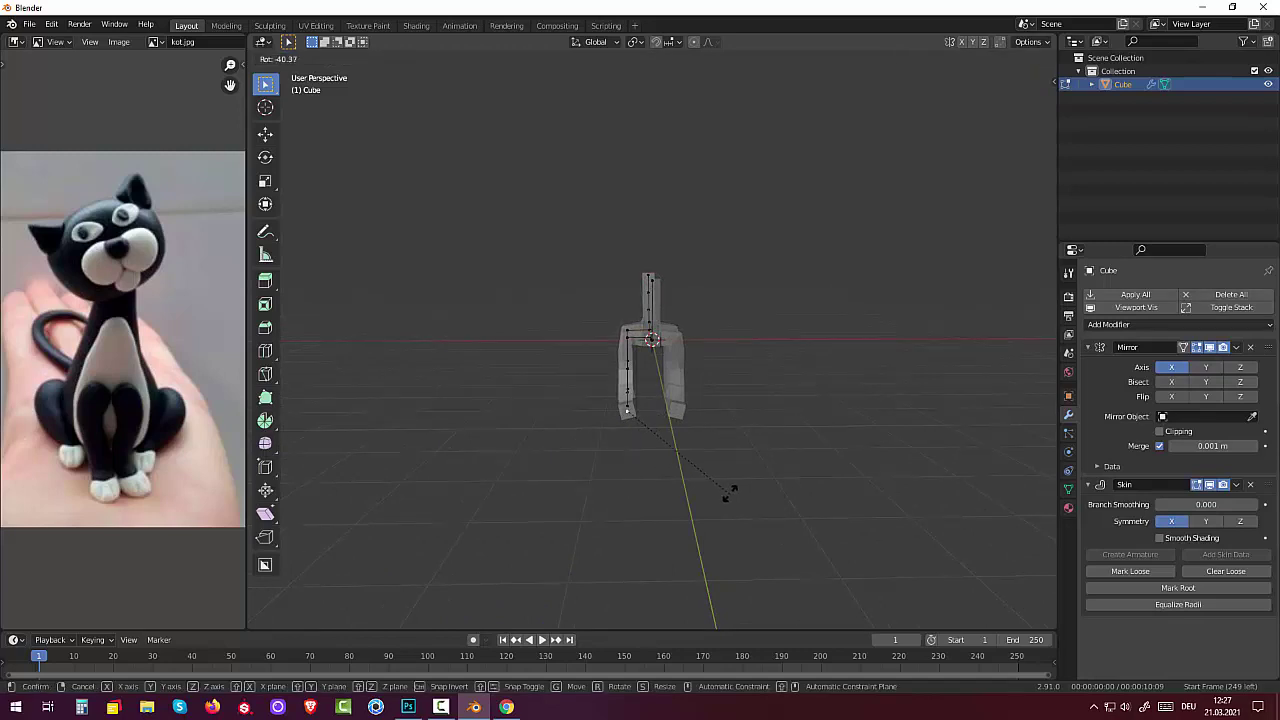
{"action": "left_click", "coordinate": [731, 492]}
{"action": "middle_click_drag", "start_coordinate": [733, 490], "coordinate": [569, 475]}
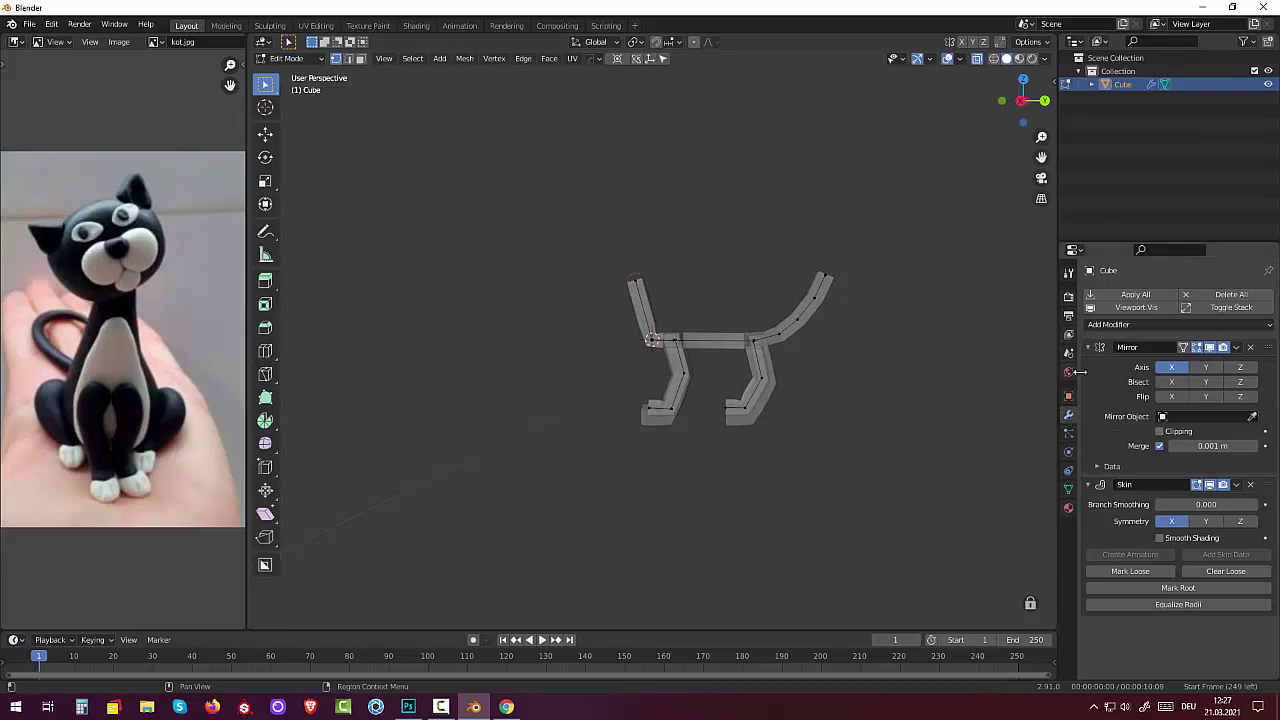
- Add a Subdivision Surface modifier to the cat and select a spine vertex
{"action": "left_click", "coordinate": [1105, 325]}
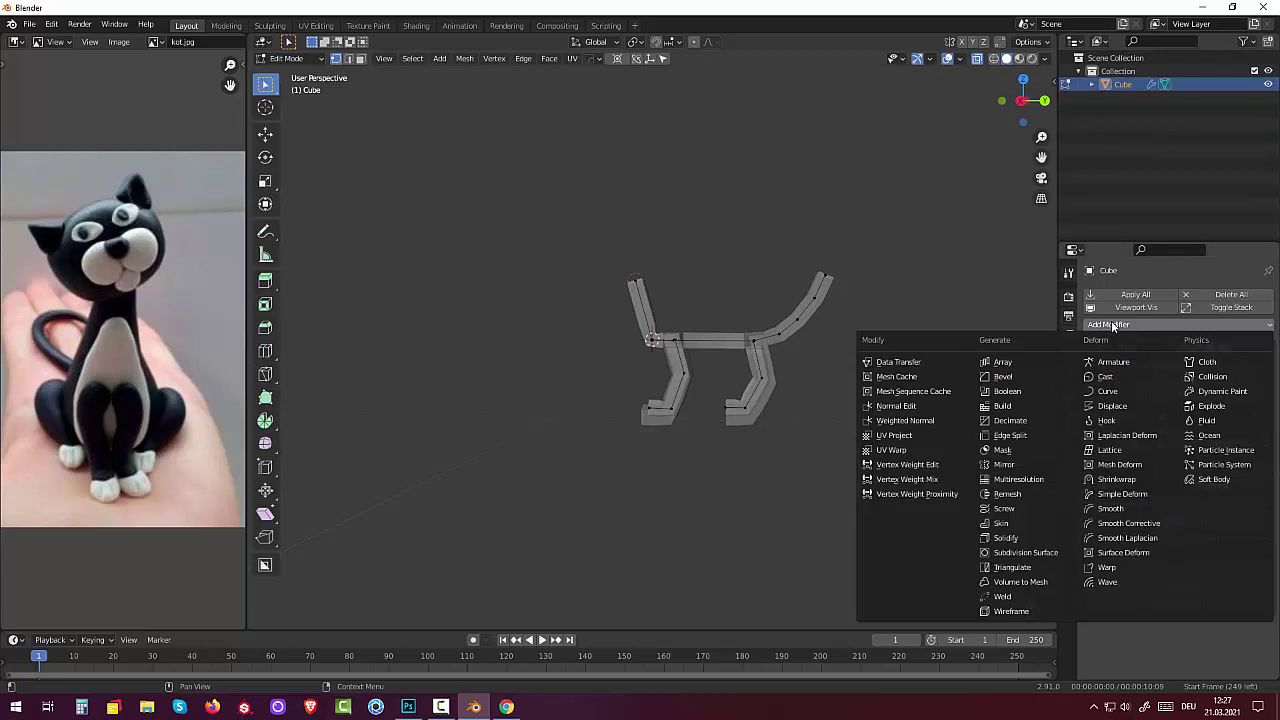
{"action": "left_click", "coordinate": [1029, 557]}
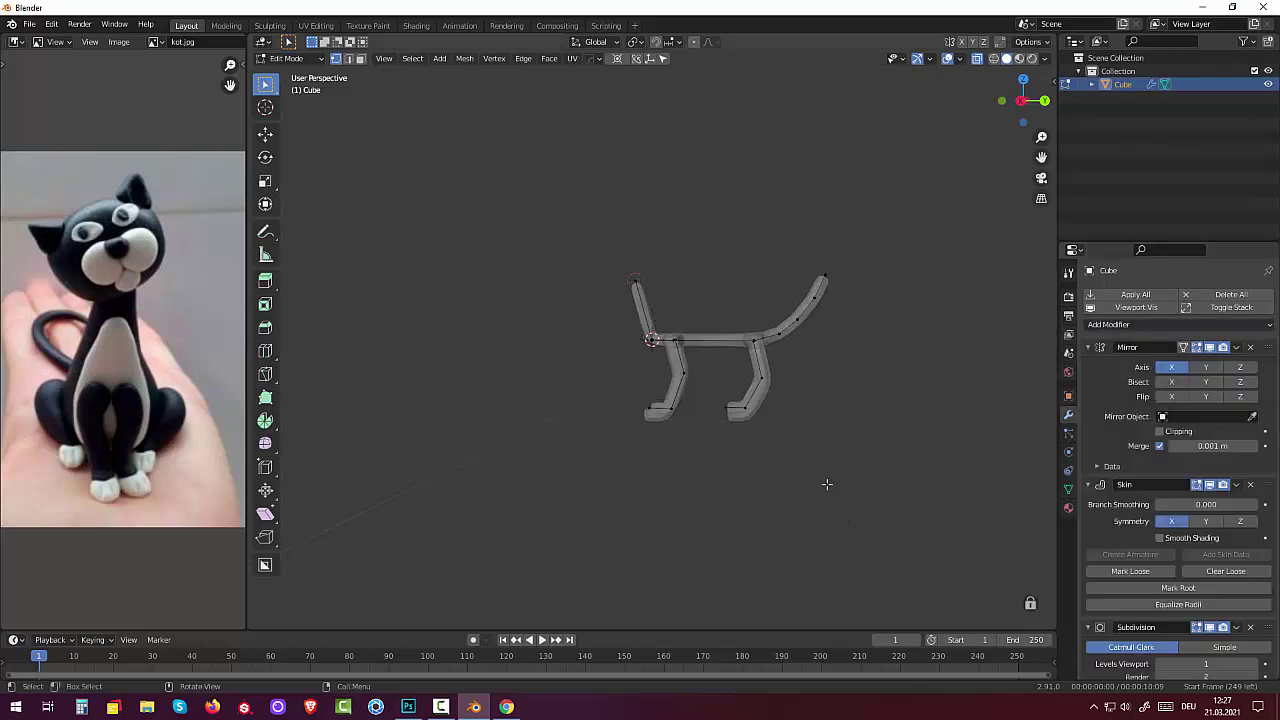
{"action": "mouse_move", "coordinate": [826, 486]}
{"action": "middle_mouse_down"}
{"action": "mouse_move", "coordinate": [869, 581]}
{"action": "mouse_move", "coordinate": [800, 563]}
{"action": "middle_mouse_up"}
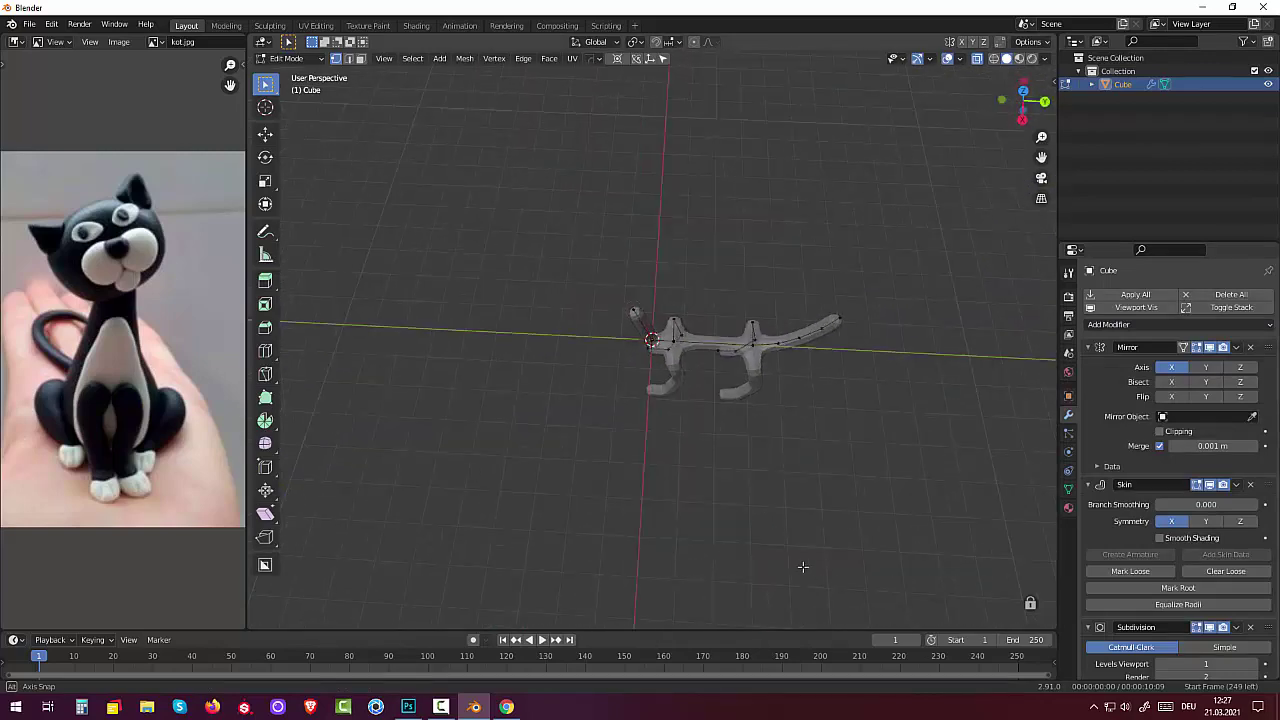
{"action": "scroll", "coordinate": [771, 528], "scroll_direction": "up", "scroll_amount": 3}
{"action": "scroll", "coordinate": [771, 528], "scroll_direction": "up", "scroll_amount": 2}
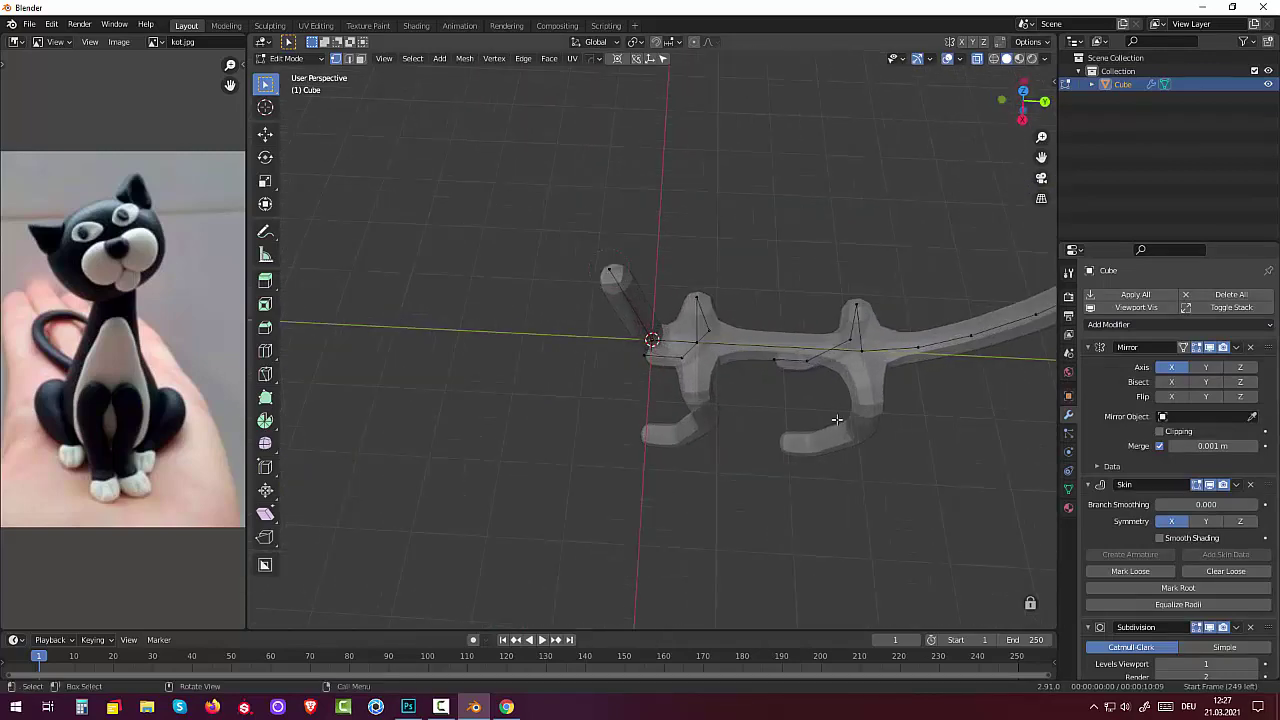
{"action": "left_click", "coordinate": [862, 352]}
{"action": "mouse_move", "coordinate": [893, 448]}
{"action": "middle_mouse_down"}
{"action": "mouse_move", "coordinate": [914, 386]}
{"action": "mouse_move", "coordinate": [903, 366]}
{"action": "mouse_move", "coordinate": [955, 375]}
{"action": "mouse_move", "coordinate": [920, 400]}
{"action": "mouse_move", "coordinate": [894, 371]}
{"action": "middle_mouse_up"}
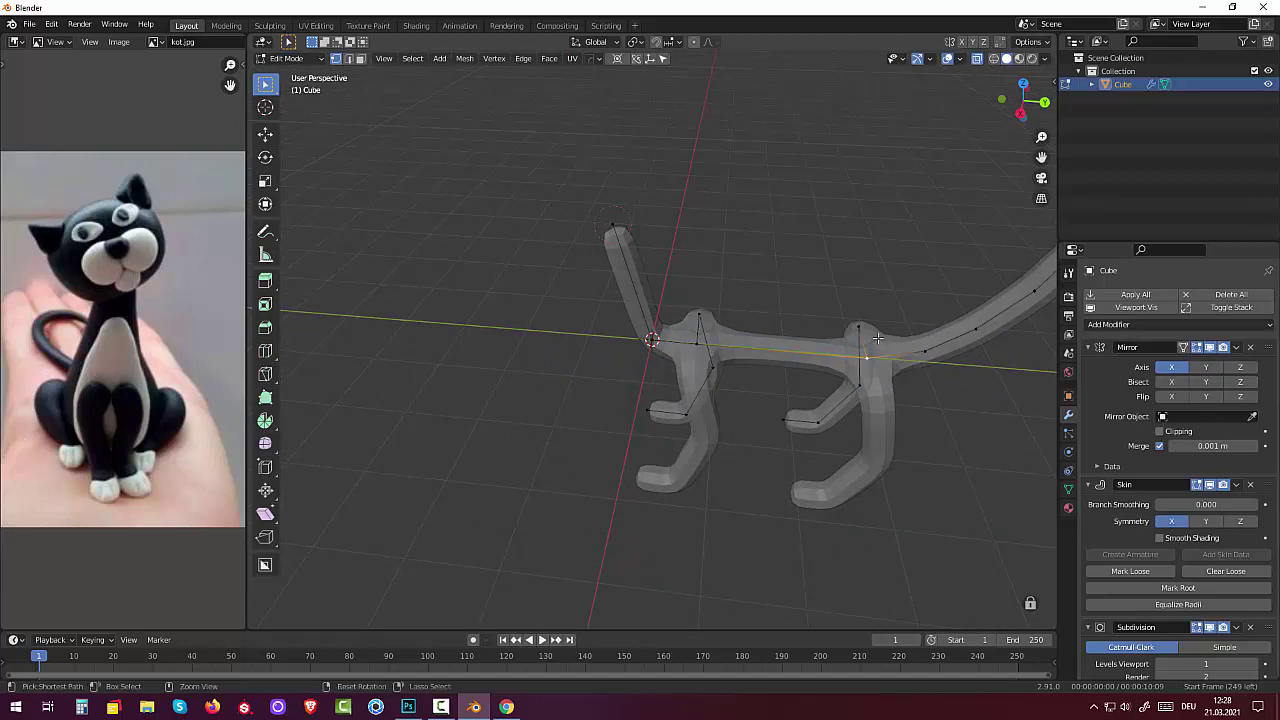
- Enlarge the skin radius at the mid-spine vertex about 4.1 times for a rounder belly
{"action": "key", "text": "ctrl+a"}
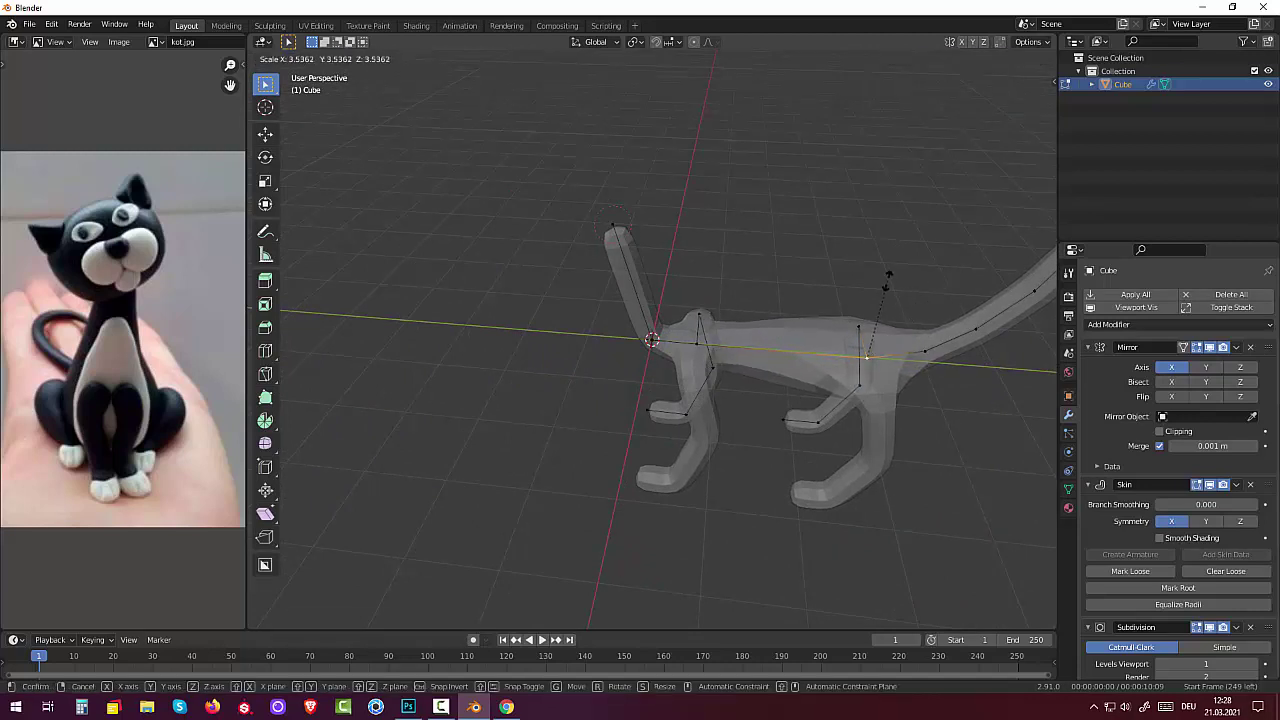
{"action": "left_click", "coordinate": [886, 279]}
{"action": "mouse_move", "coordinate": [737, 294]}
{"action": "middle_mouse_down"}
{"action": "mouse_move", "coordinate": [763, 260]}
{"action": "mouse_move", "coordinate": [697, 346]}
{"action": "middle_mouse_up"}
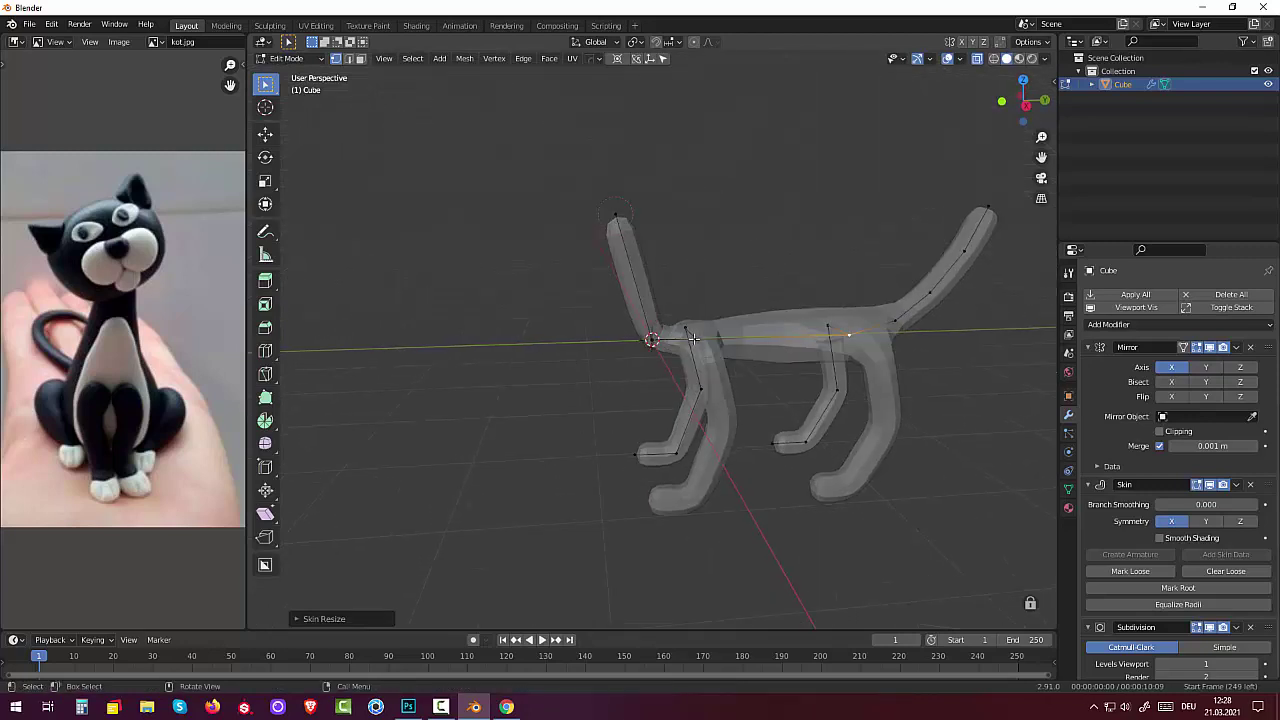
{"action": "left_click", "coordinate": [693, 340]}
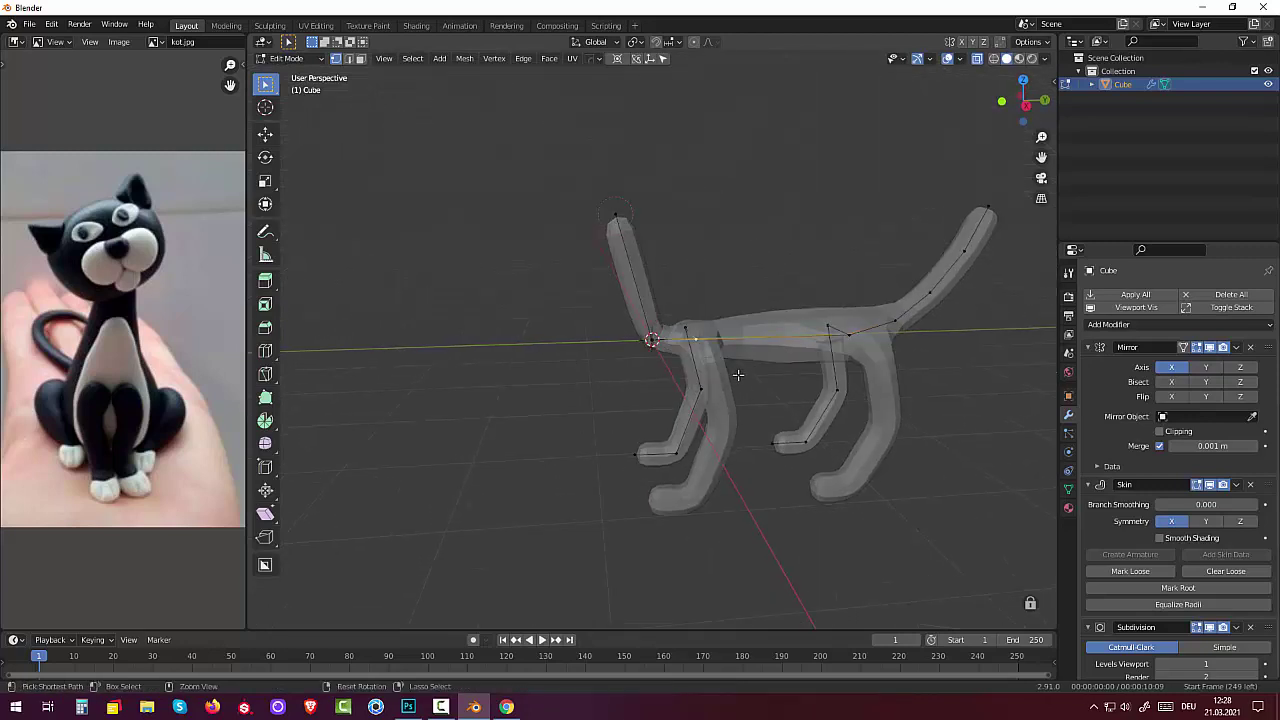
{"action": "key", "text": "KP_3"}
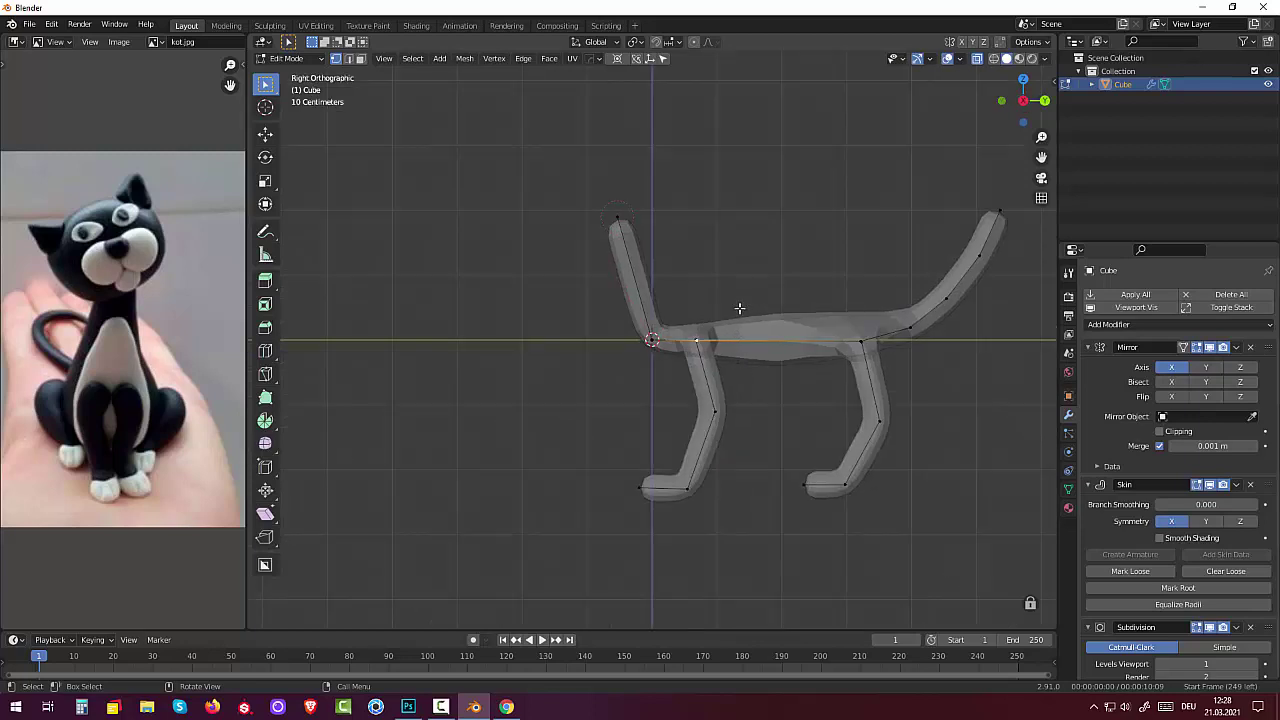
{"action": "key", "text": "ctrl+a"}
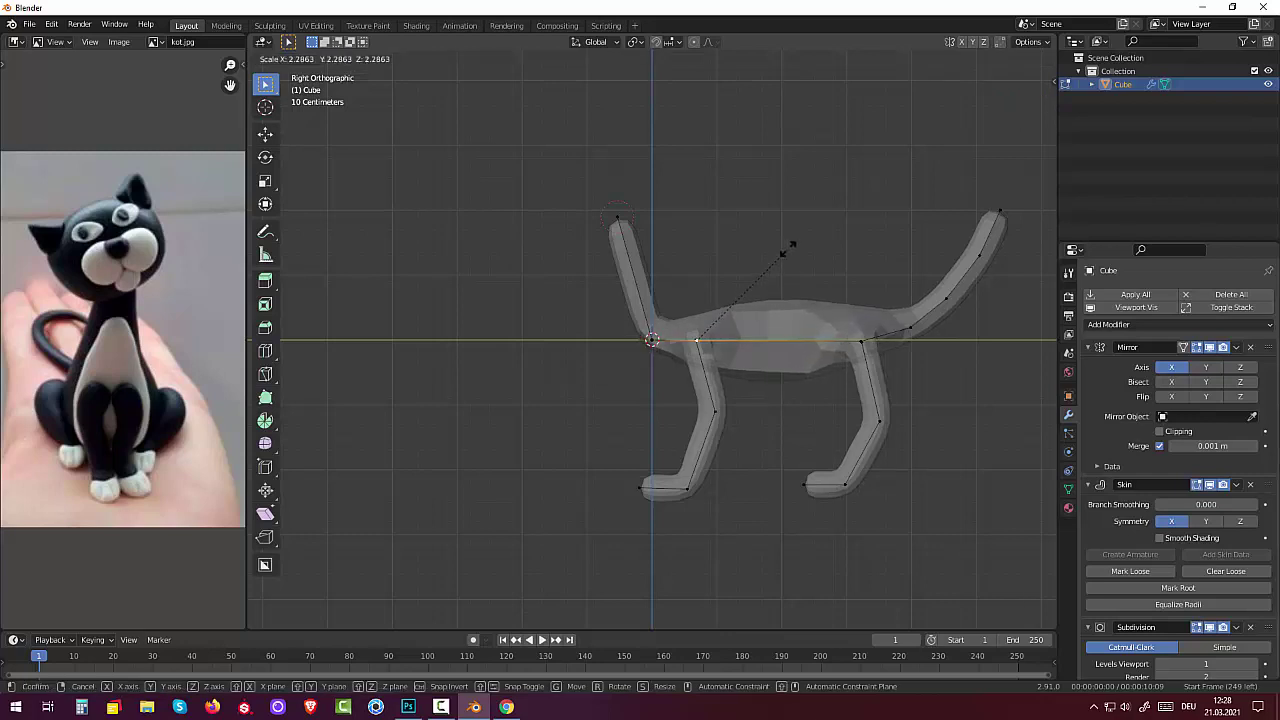
{"action": "left_click", "coordinate": [827, 137]}
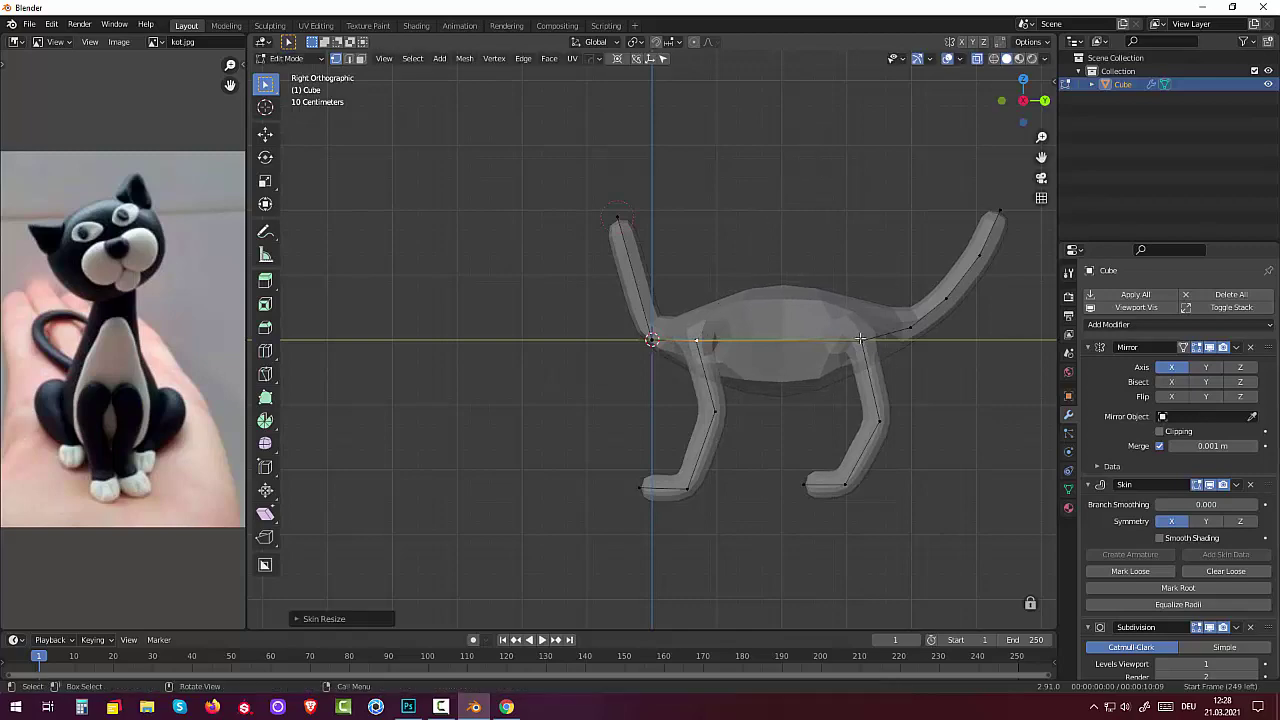
{"action": "mouse_move", "coordinate": [860, 340]}
{"action": "middle_mouse_down"}
{"action": "mouse_move", "coordinate": [873, 392]}
{"action": "mouse_move", "coordinate": [853, 449]}
{"action": "middle_mouse_up"}
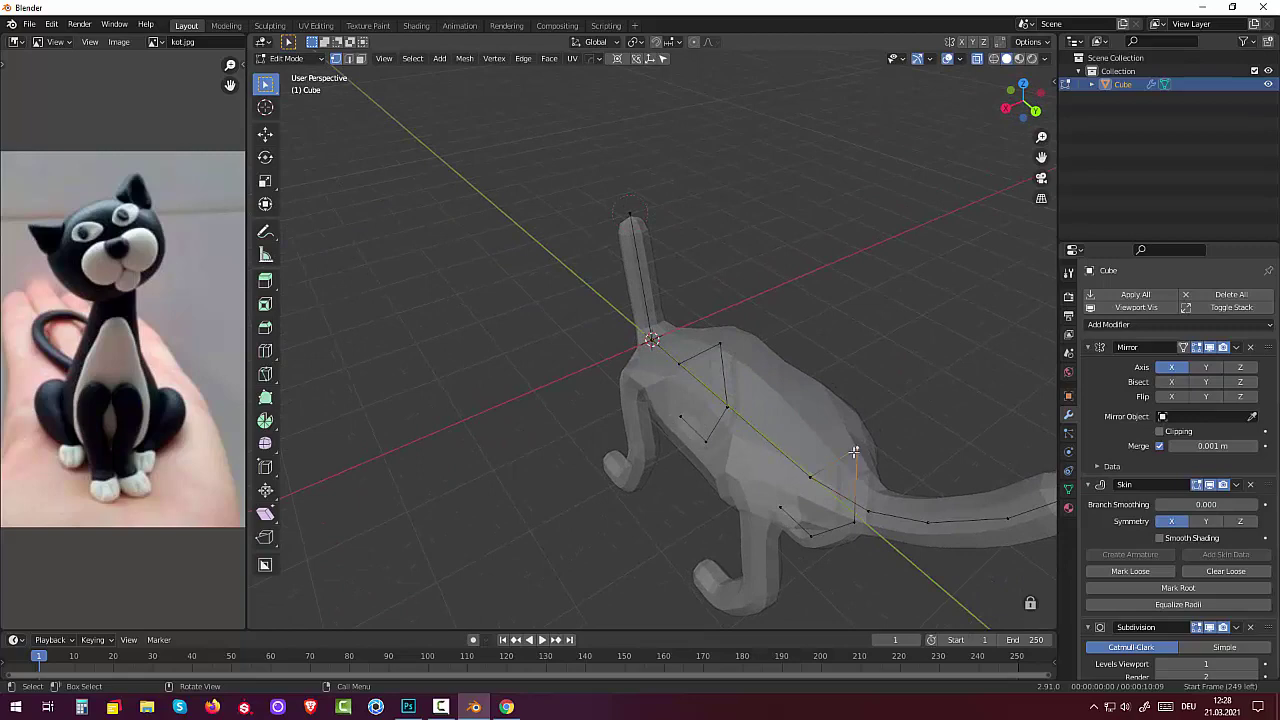
{"action": "mouse_move", "coordinate": [868, 568]}
{"action": "middle_mouse_down"}
{"action": "mouse_move", "coordinate": [652, 523]}
{"action": "mouse_move", "coordinate": [677, 523]}
{"action": "mouse_move", "coordinate": [650, 490]}
{"action": "middle_mouse_up"}
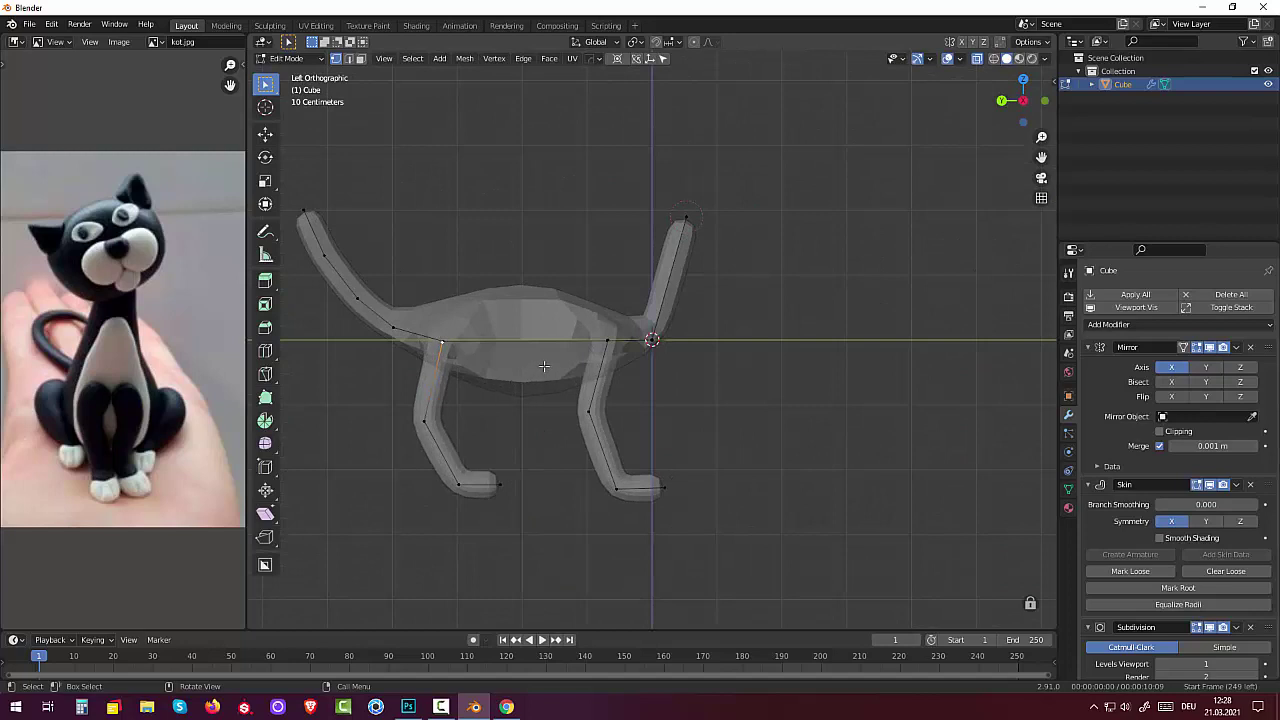
- Enlarge the skin radius of the body, the shoulders and the neck
{"action": "key", "text": "ctrl+a"}
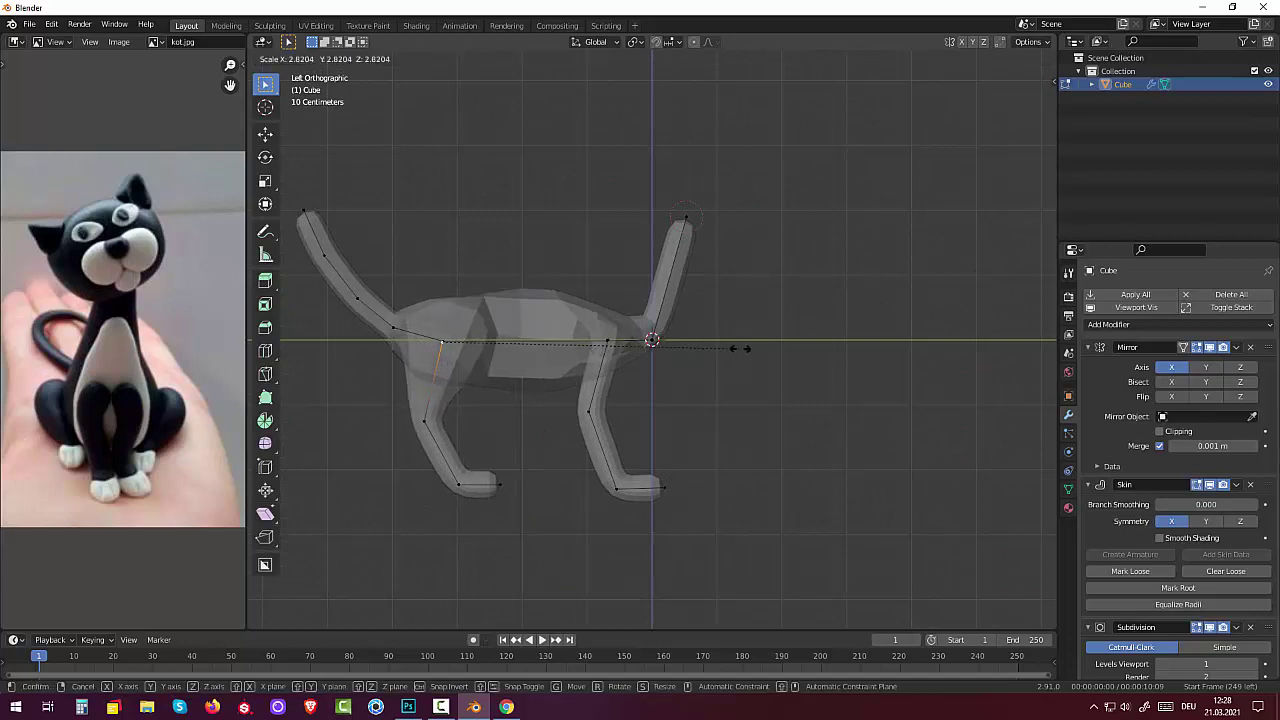
{"action": "left_click", "coordinate": [730, 347]}
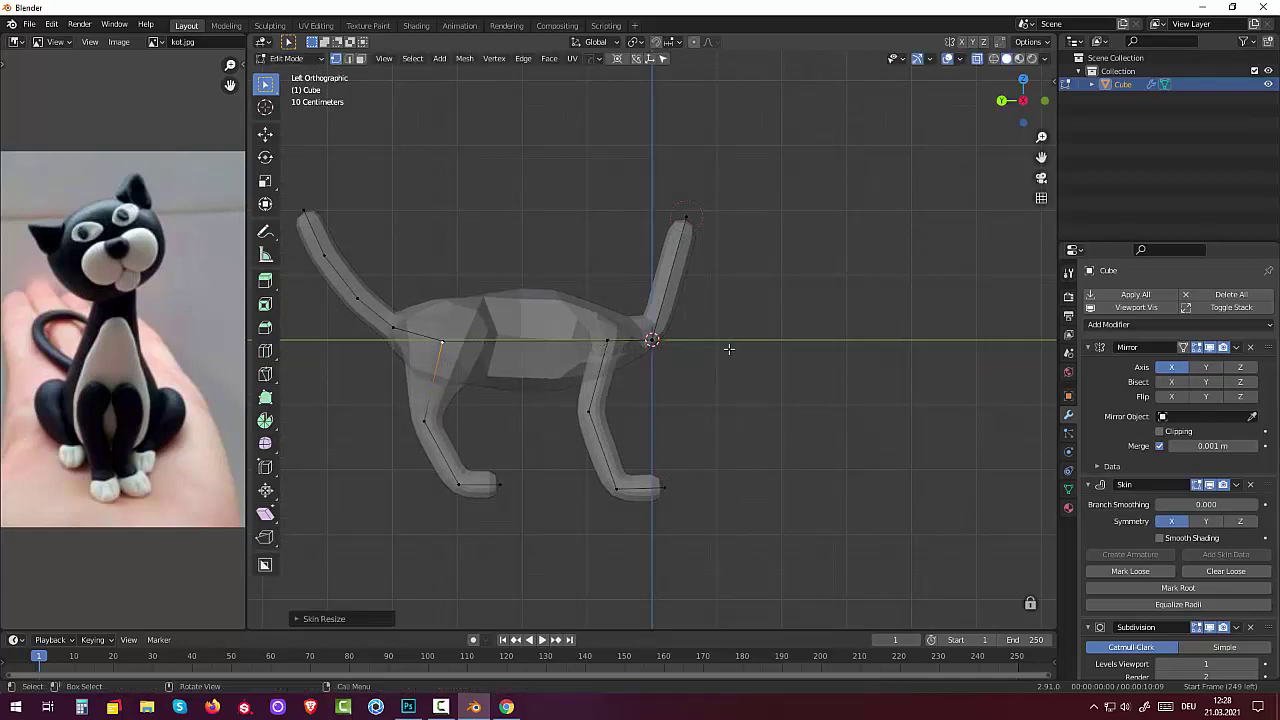
{"action": "left_click", "coordinate": [609, 341]}
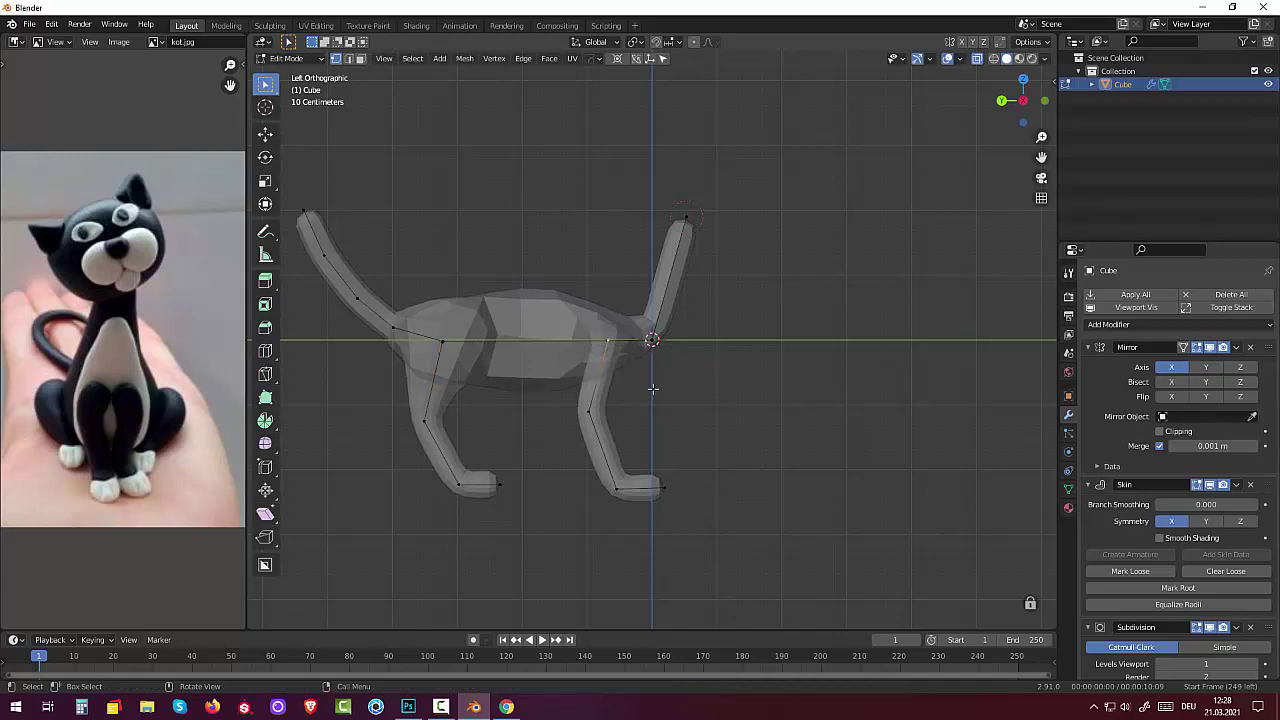
{"action": "key", "text": "ctrl+a"}
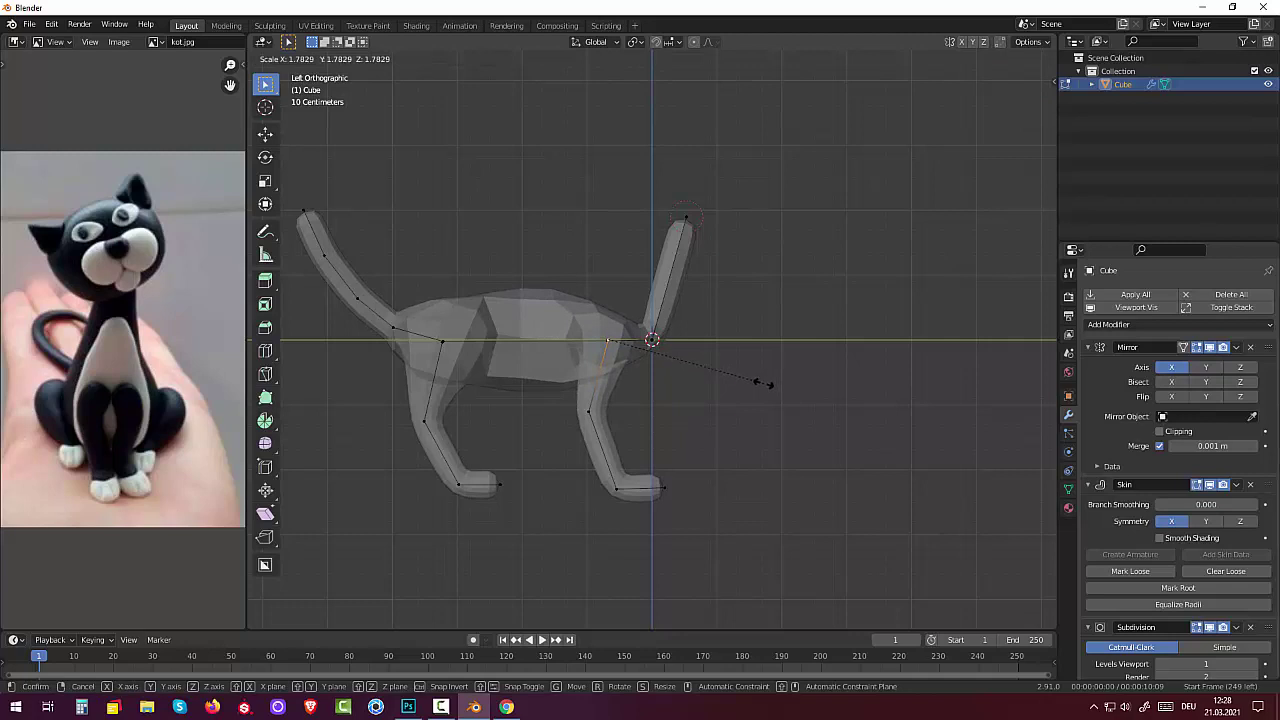
{"action": "left_click", "coordinate": [765, 383]}
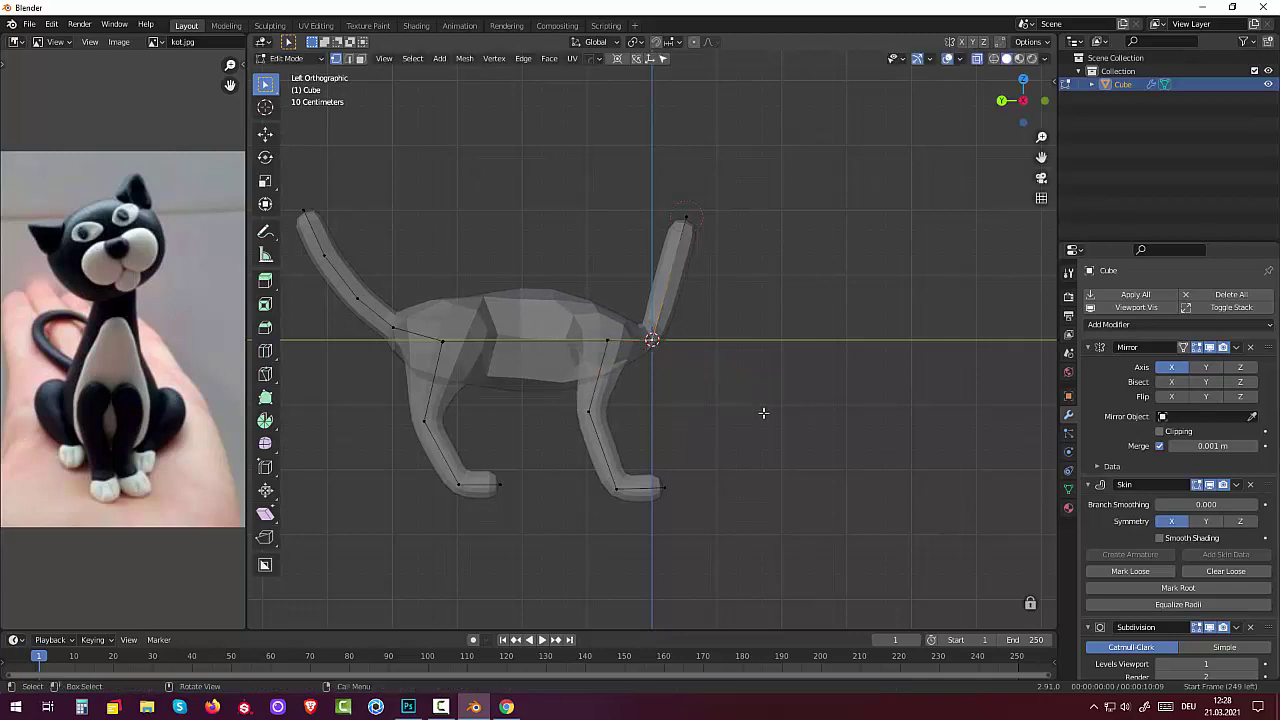
{"action": "key", "text": "ctrl+a"}
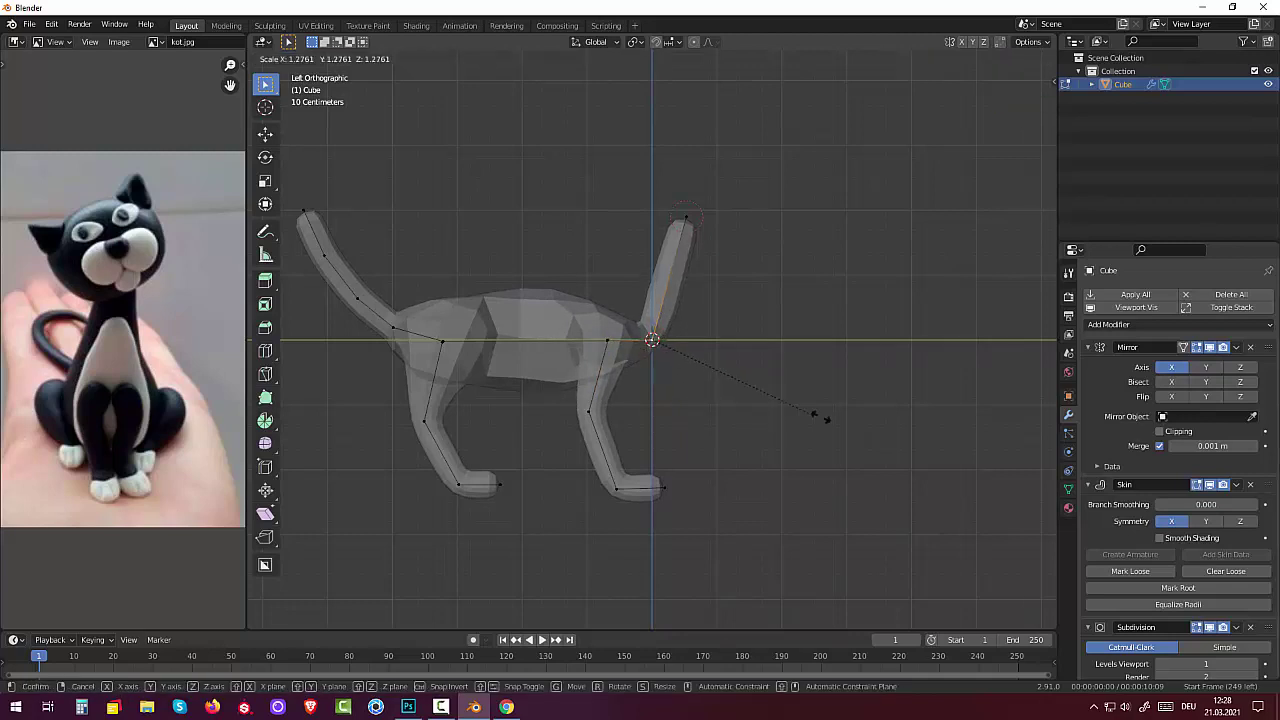
{"action": "left_click", "coordinate": [962, 414]}
- Thicken the skin at the base of the tail and select the tail-tip vertex
{"action": "left_click", "coordinate": [391, 326]}
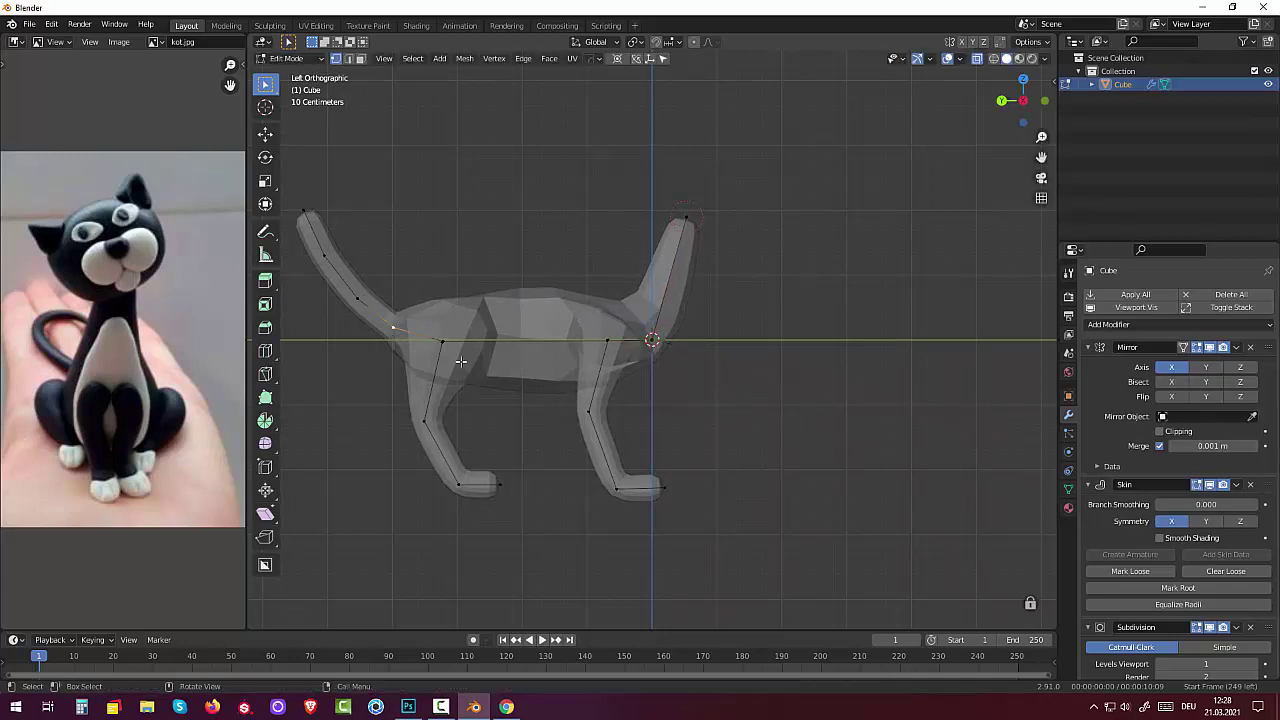
{"action": "key", "text": "ctrl+a"}
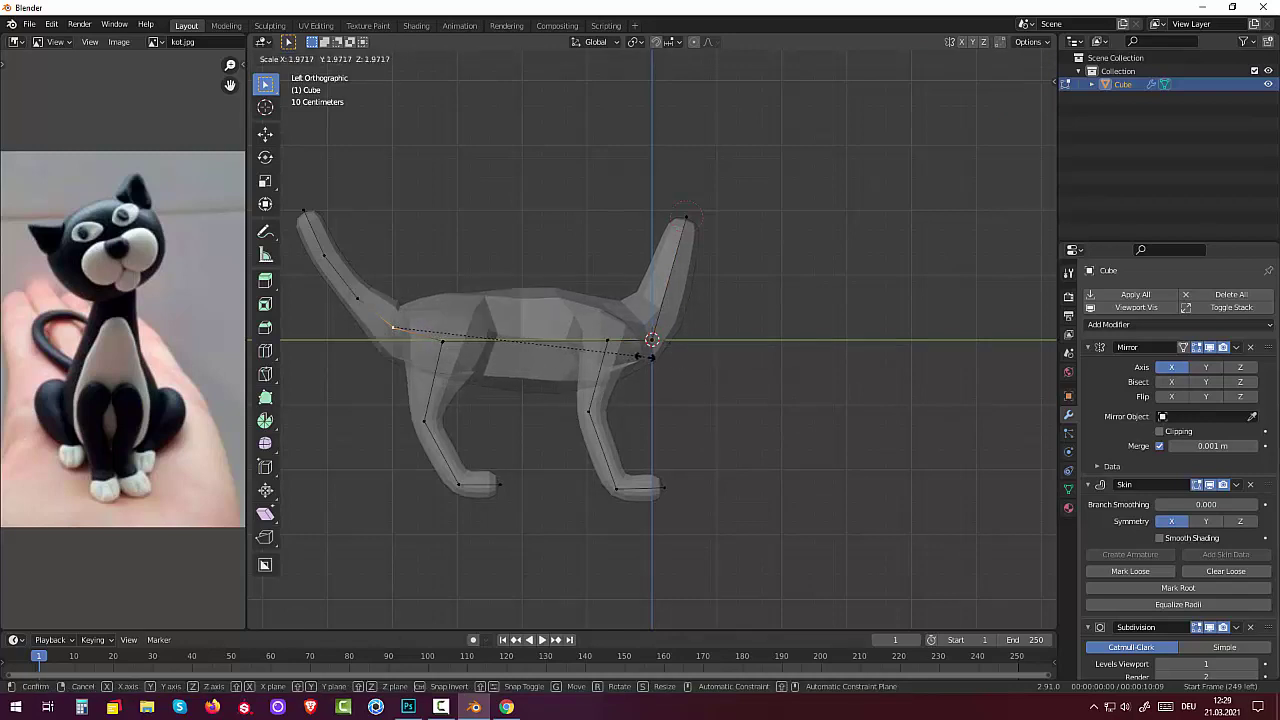
{"action": "left_click", "coordinate": [539, 353]}
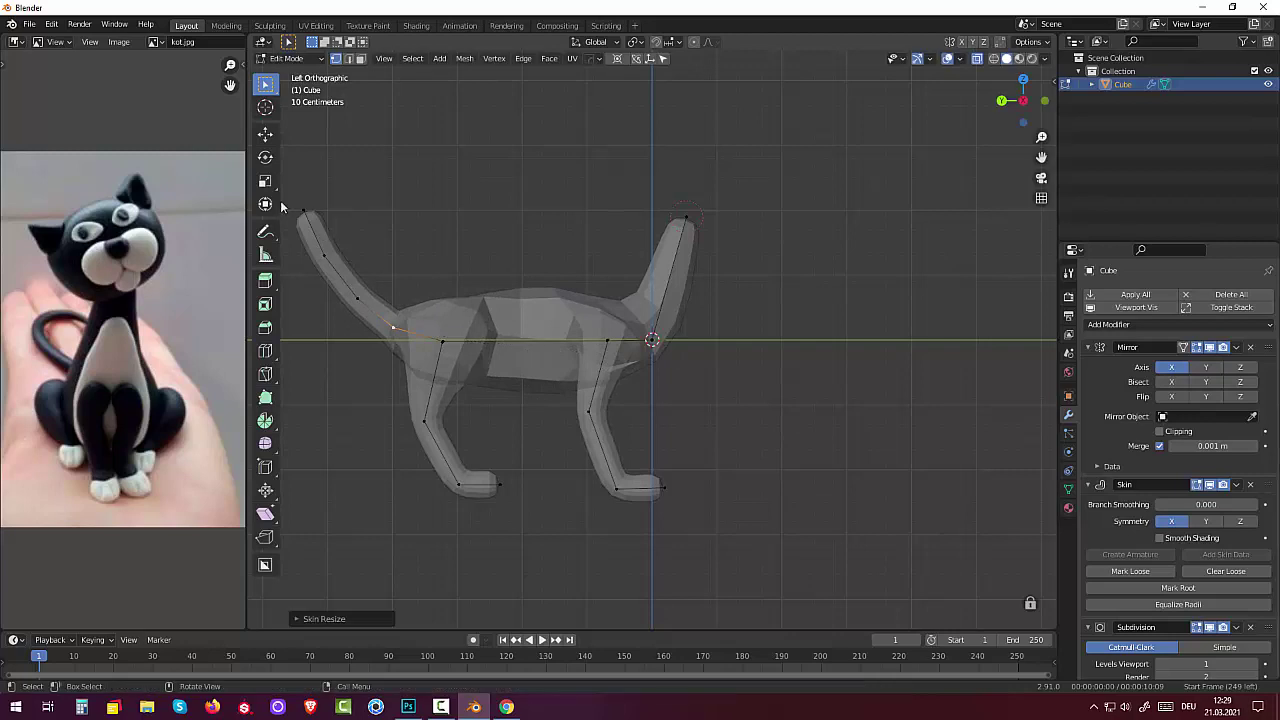
{"action": "left_click", "coordinate": [303, 210]}
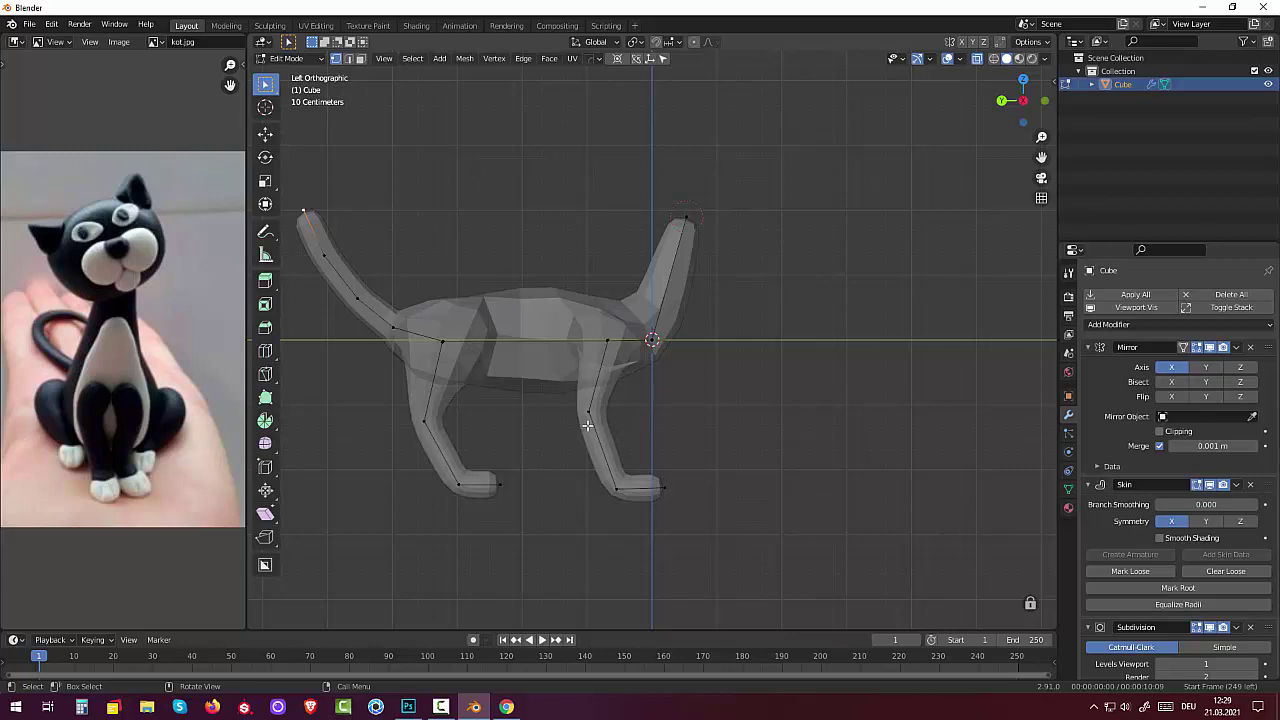
{"action": "scroll", "coordinate": [589, 427], "scroll_direction": "down", "scroll_amount": 5}
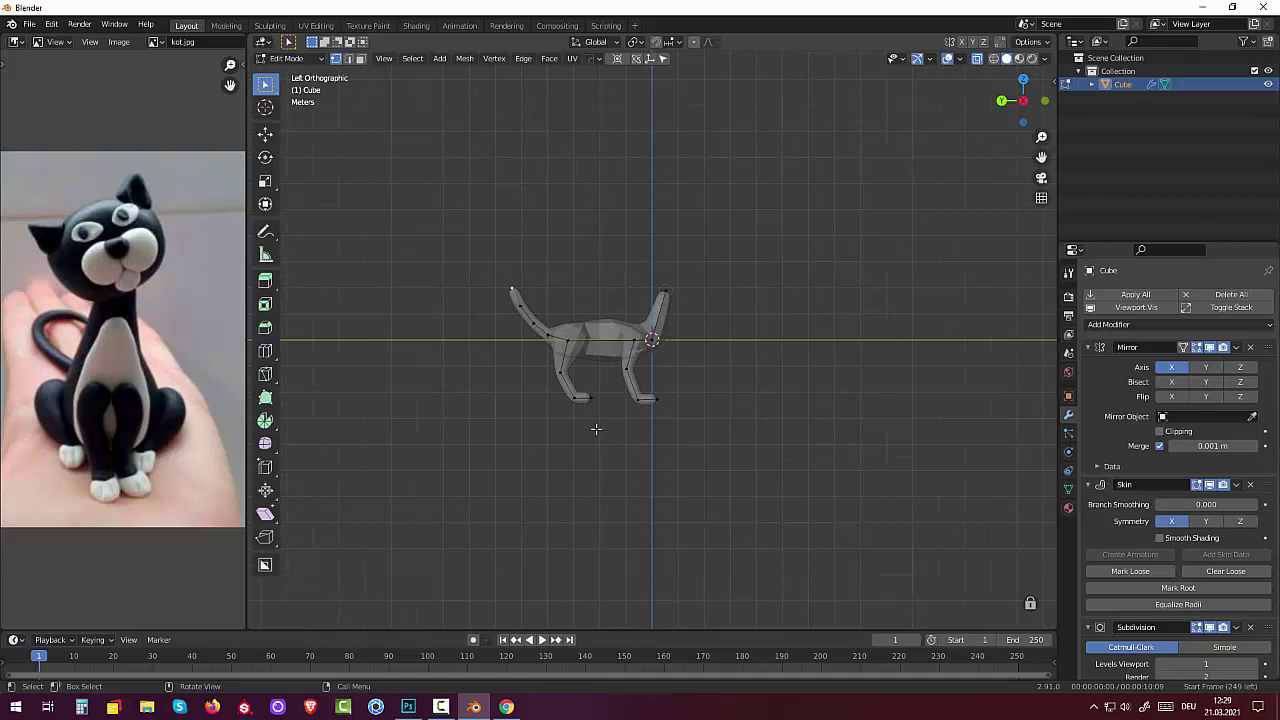
- Shift the back leg and tail sideways along Y from the side view
{"action": "key", "text": "KP_3"}
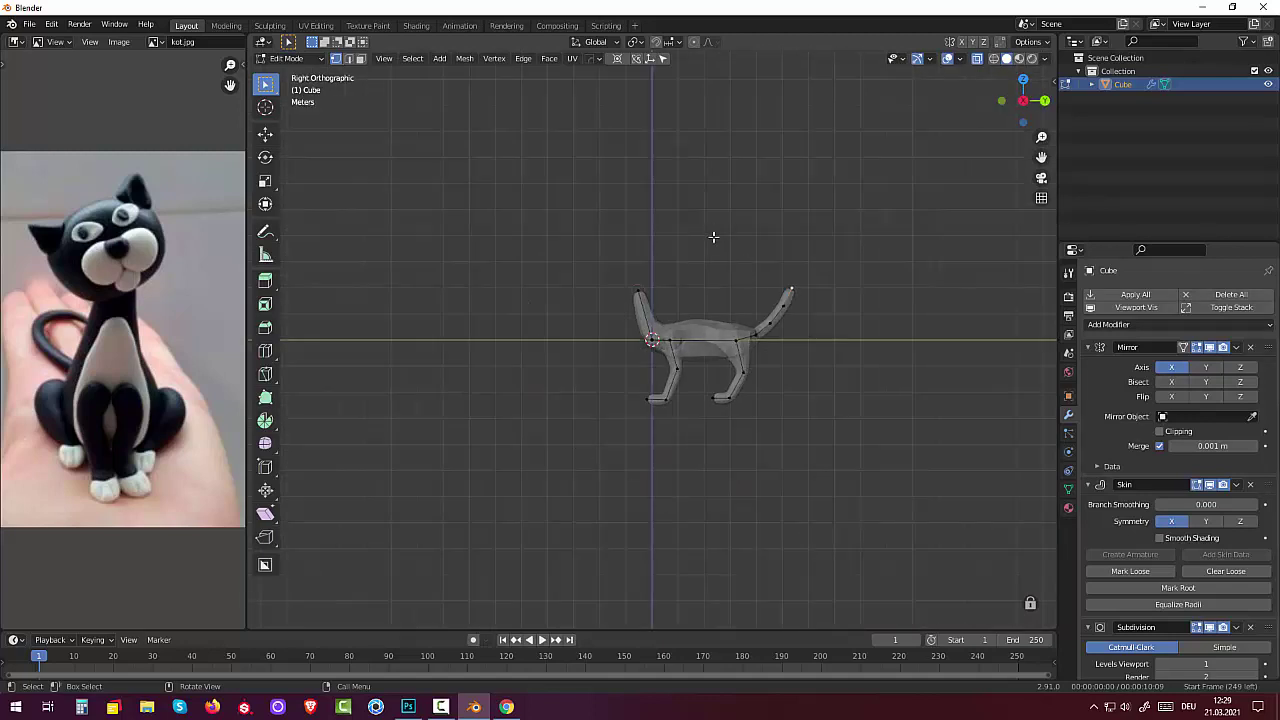
{"action": "left_click_drag", "start_coordinate": [713, 236], "coordinate": [768, 438]}
{"action": "left_click_drag", "start_coordinate": [707, 278], "coordinate": [862, 460]}
{"action": "key", "text": "g"}
{"action": "key", "text": "y"}
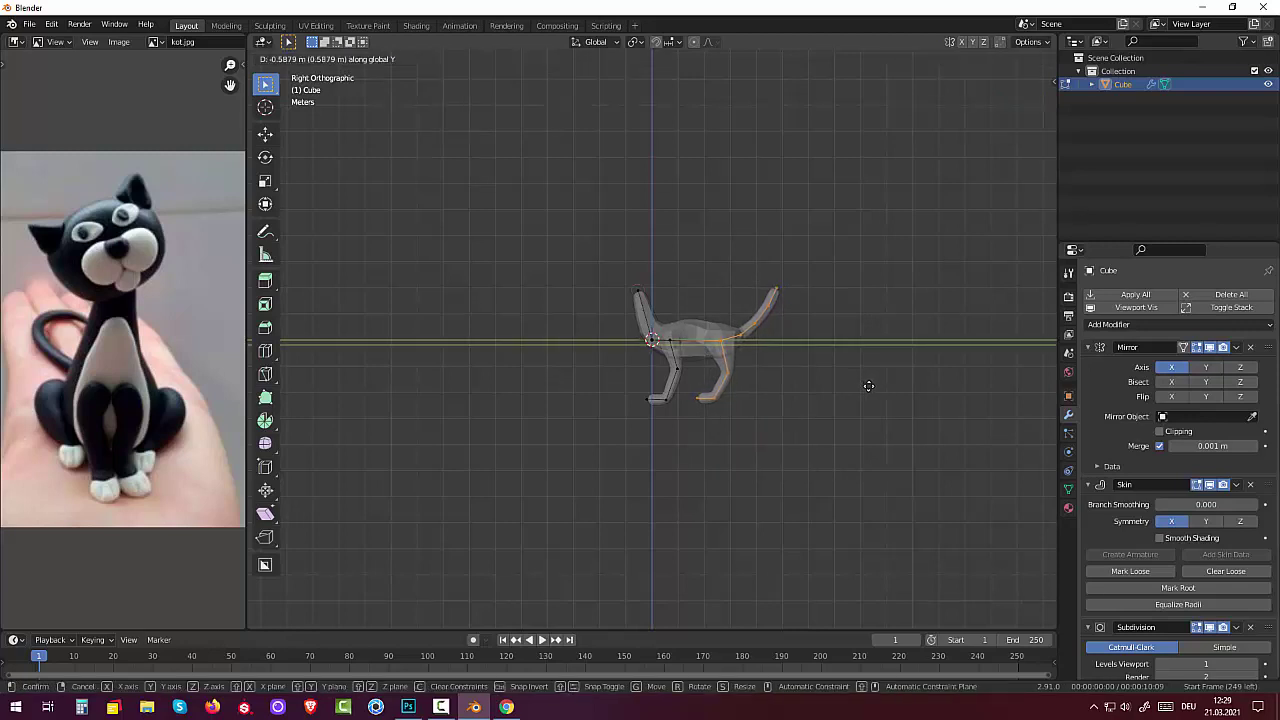
{"action": "left_click", "coordinate": [868, 386]}
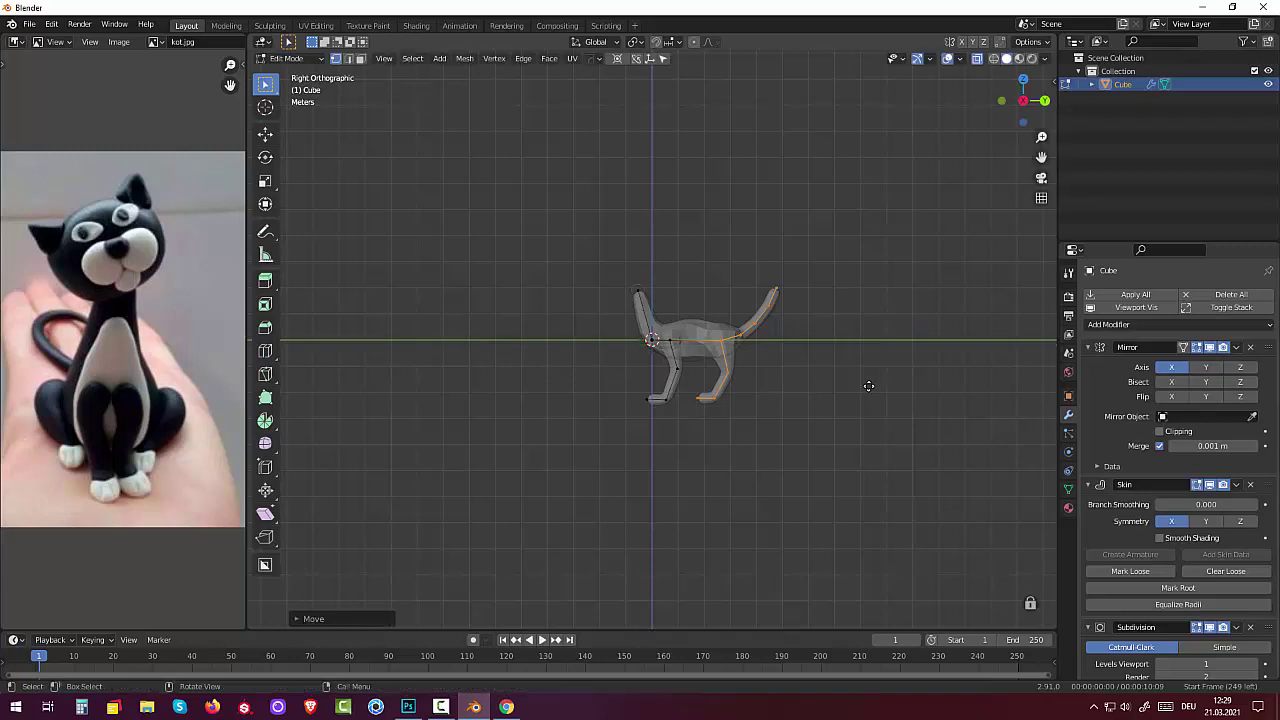
{"action": "scroll", "coordinate": [816, 450], "scroll_direction": "up", "scroll_amount": 2}
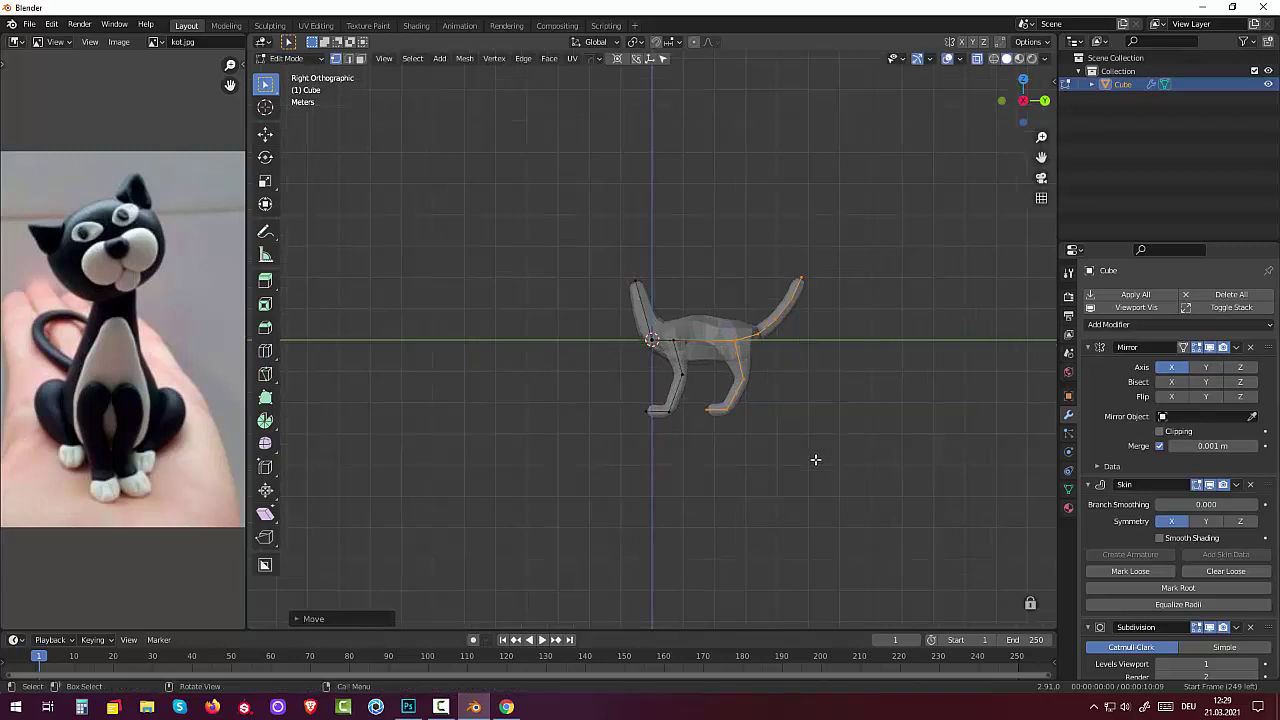
{"action": "scroll", "coordinate": [814, 459], "scroll_direction": "up", "scroll_amount": 3}
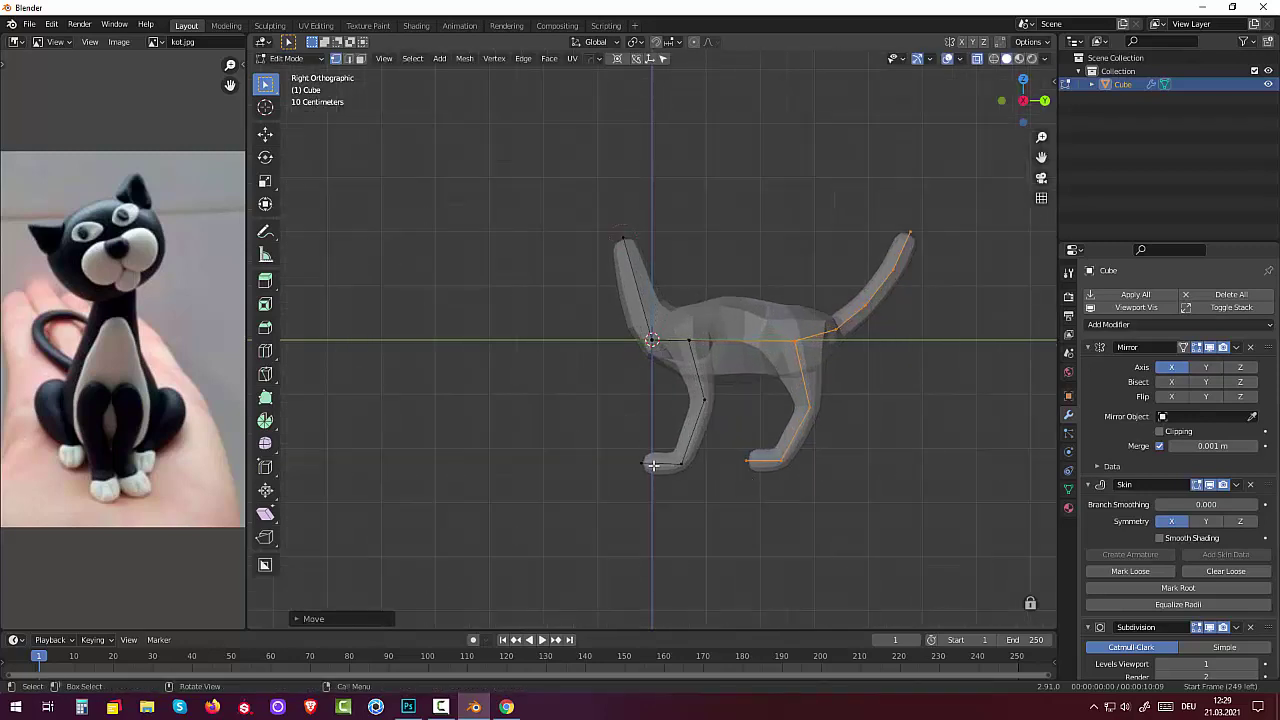
- Reposition the front foot vertex sideways along Y
{"action": "left_click", "coordinate": [641, 462]}
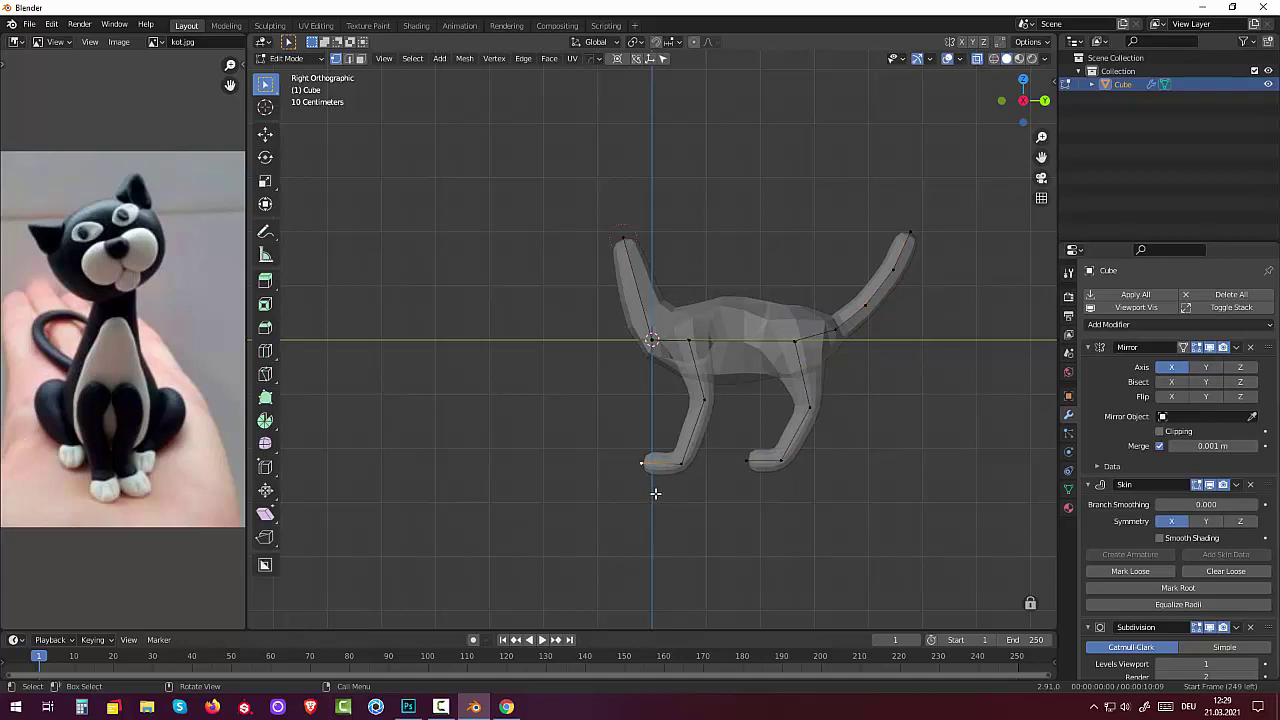
{"action": "key", "text": "g"}
{"action": "key", "text": "y"}
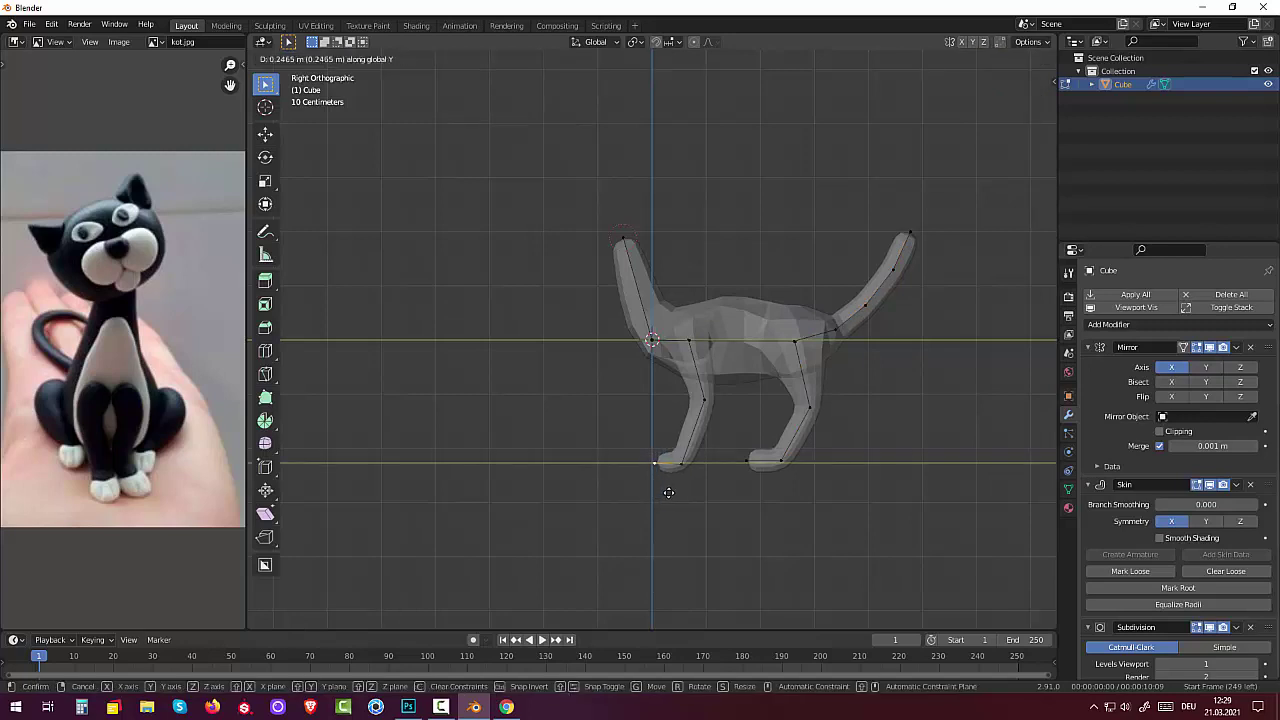
{"action": "left_click", "coordinate": [668, 492]}
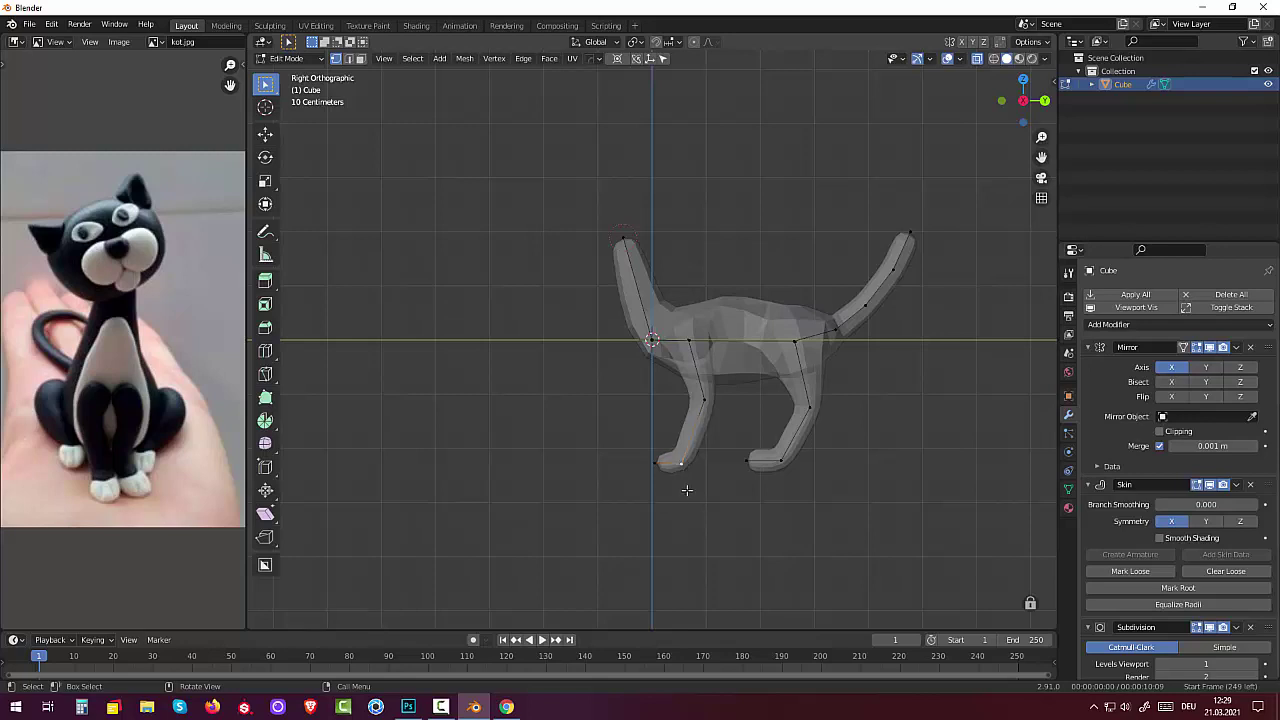
{"action": "key", "text": "g"}
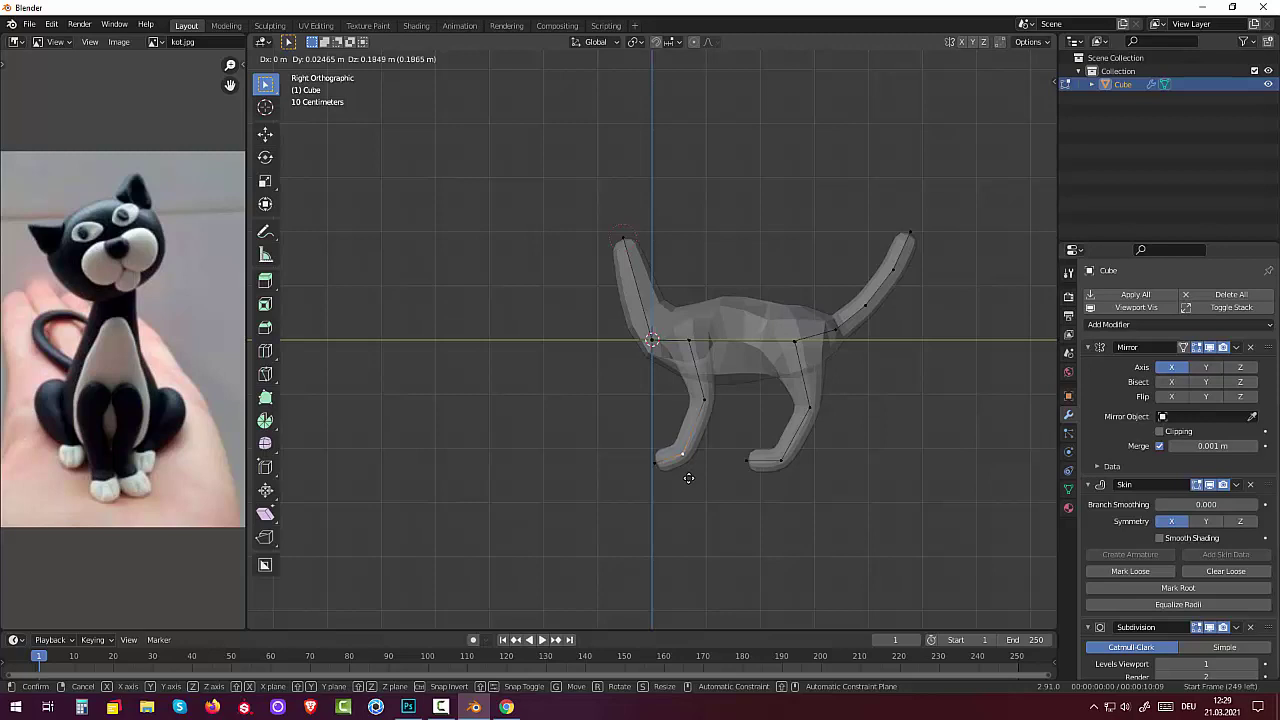
{"action": "left_click", "coordinate": [688, 478]}
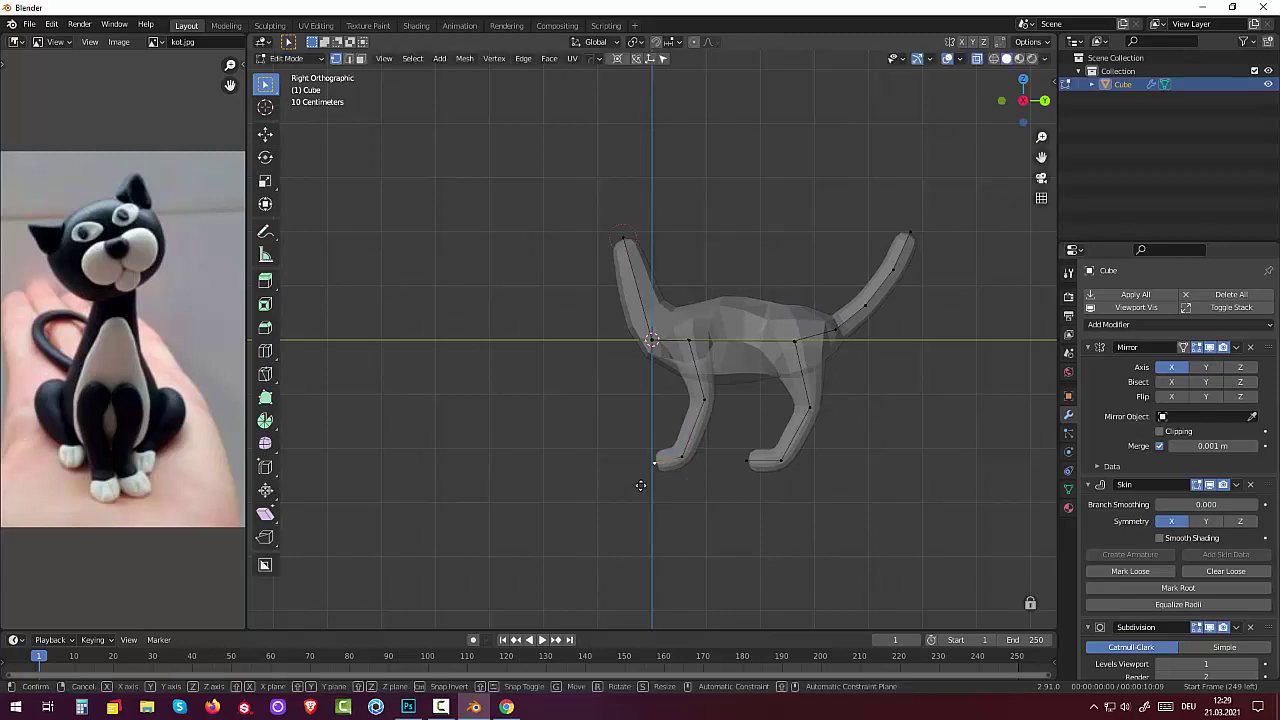
{"action": "left_click", "coordinate": [648, 476]}
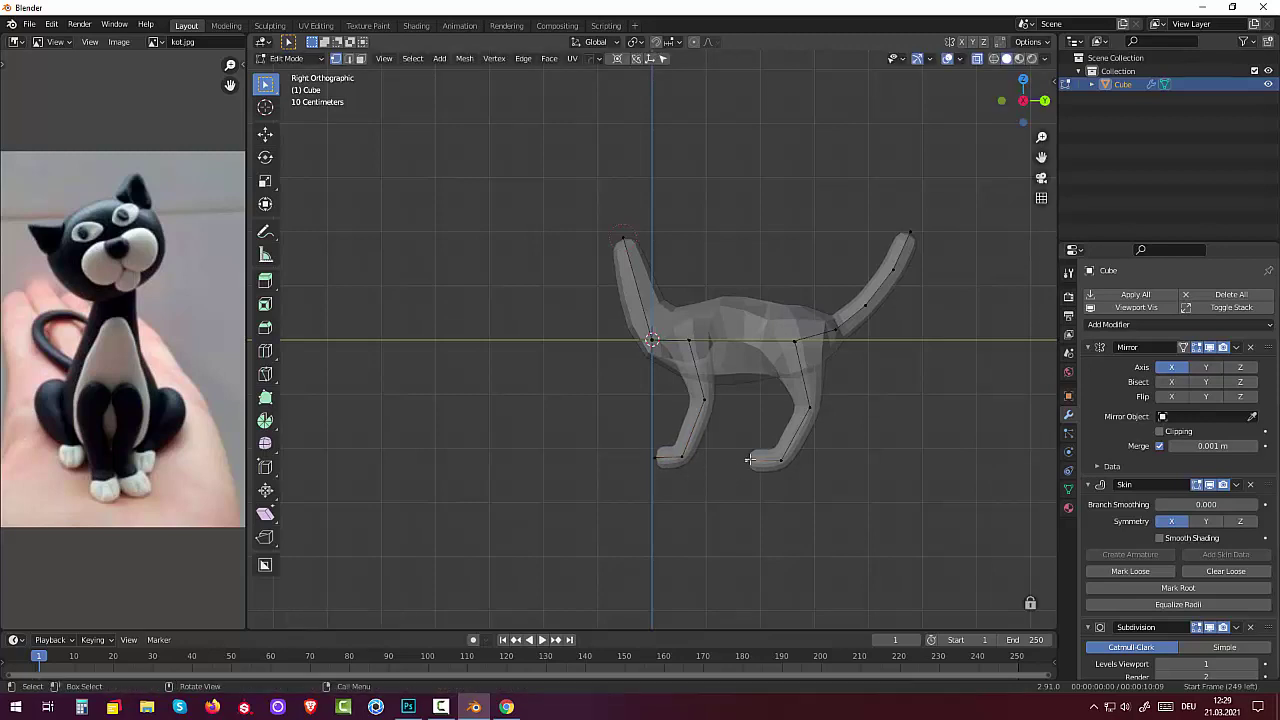
- Reposition the back foot's toe vertex
{"action": "key", "text": "g"}
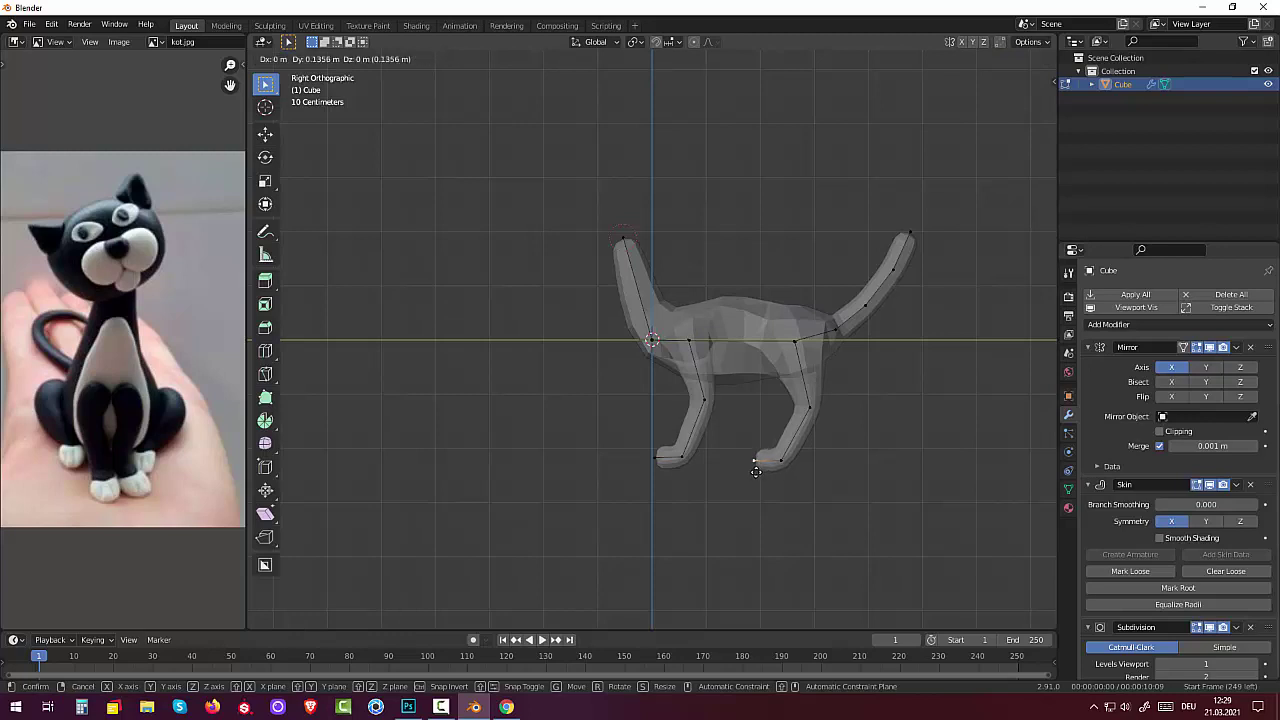
{"action": "left_click", "coordinate": [756, 471]}
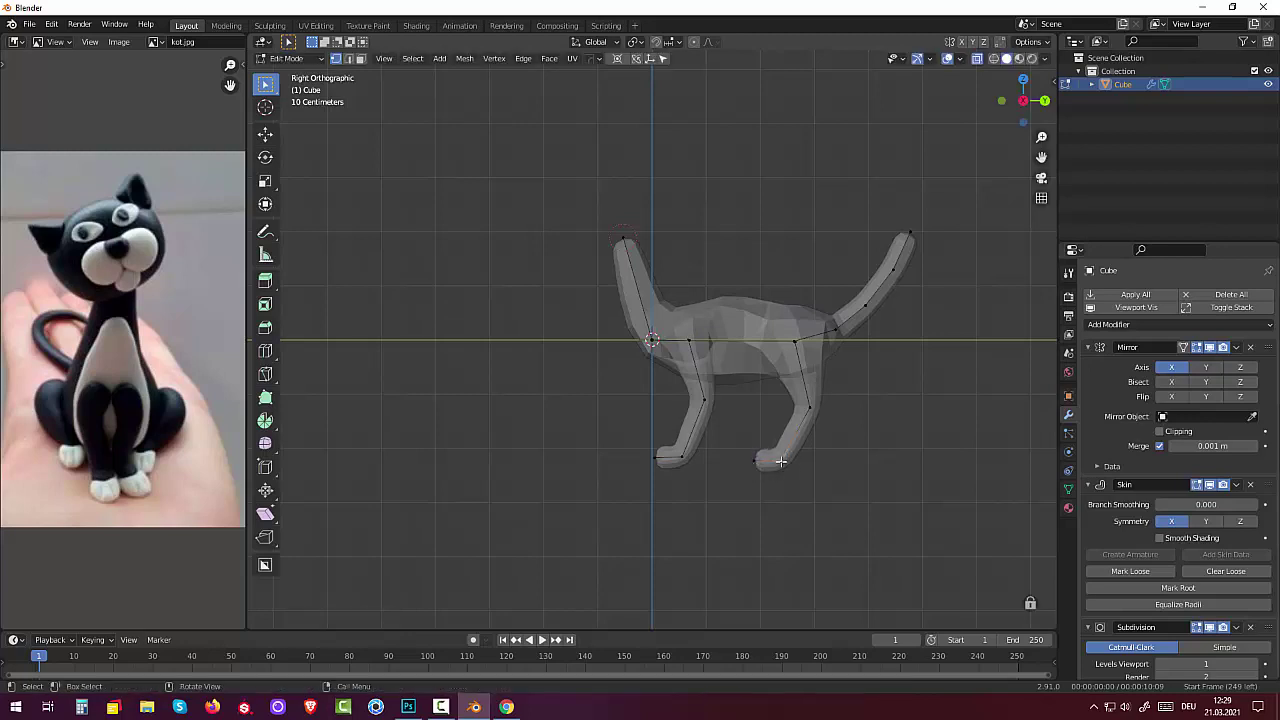
{"action": "key", "text": "g"}
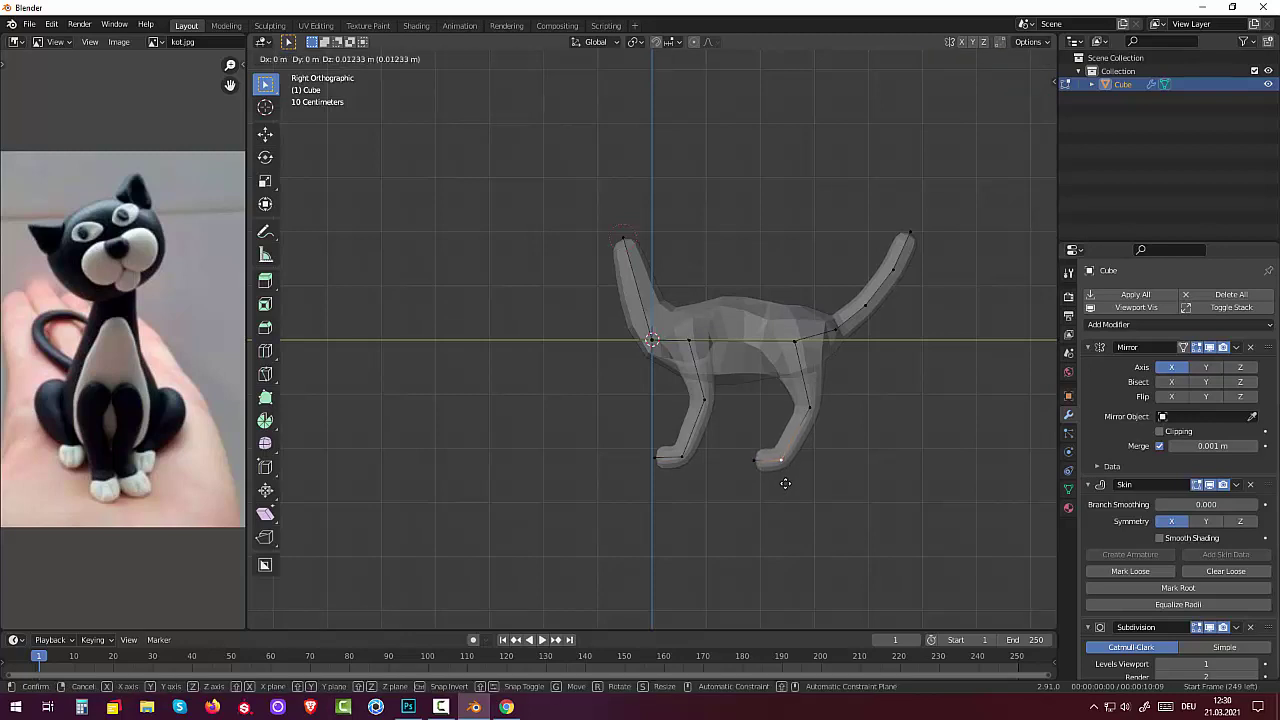
{"action": "left_click", "coordinate": [769, 475]}
{"action": "left_click", "coordinate": [769, 475]}
{"action": "key", "text": "g"}
{"action": "left_click", "coordinate": [757, 461]}
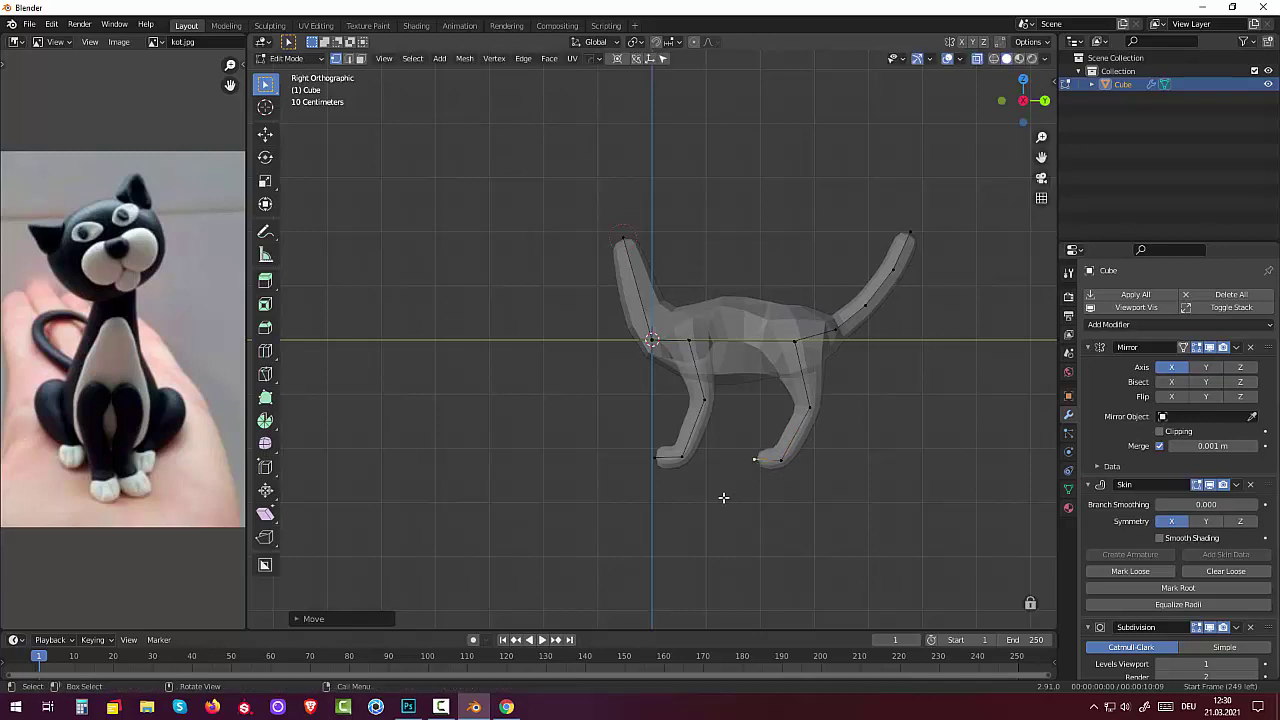
- Taper the tail by shrinking the skin radius of its vertices toward the tip
{"action": "left_click", "coordinate": [910, 232]}
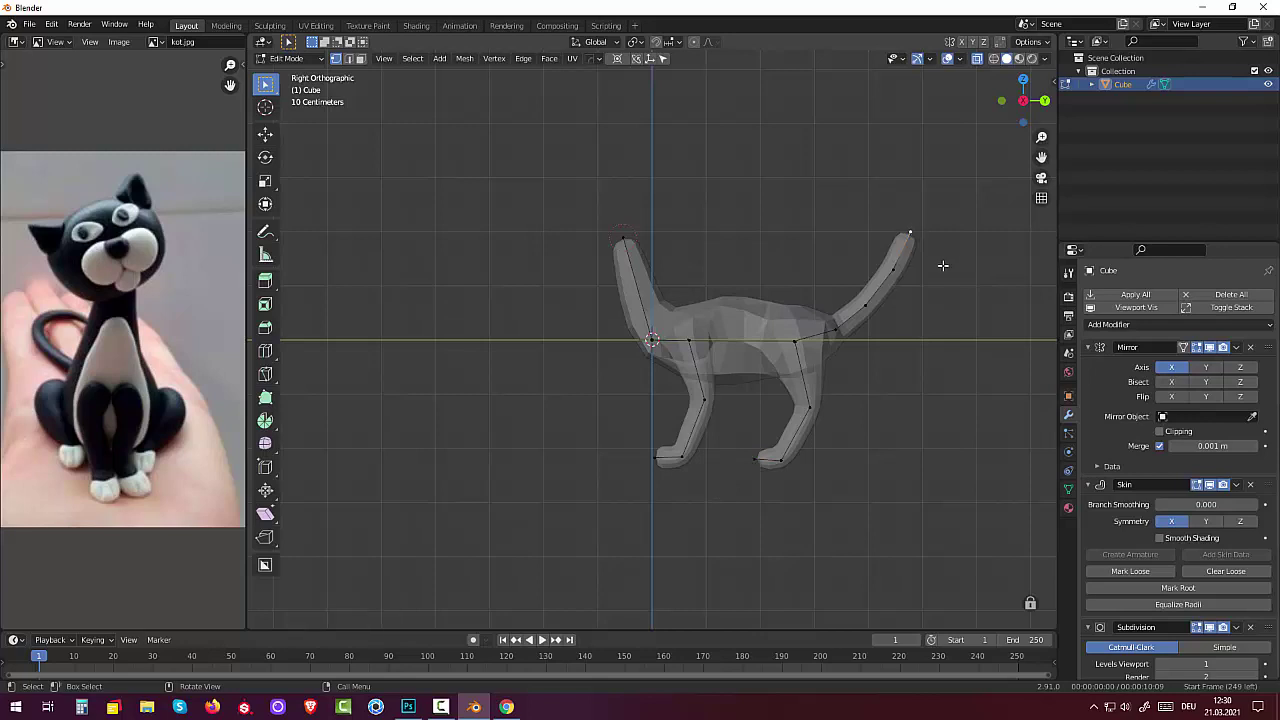
{"action": "key", "text": "ctrl+a"}
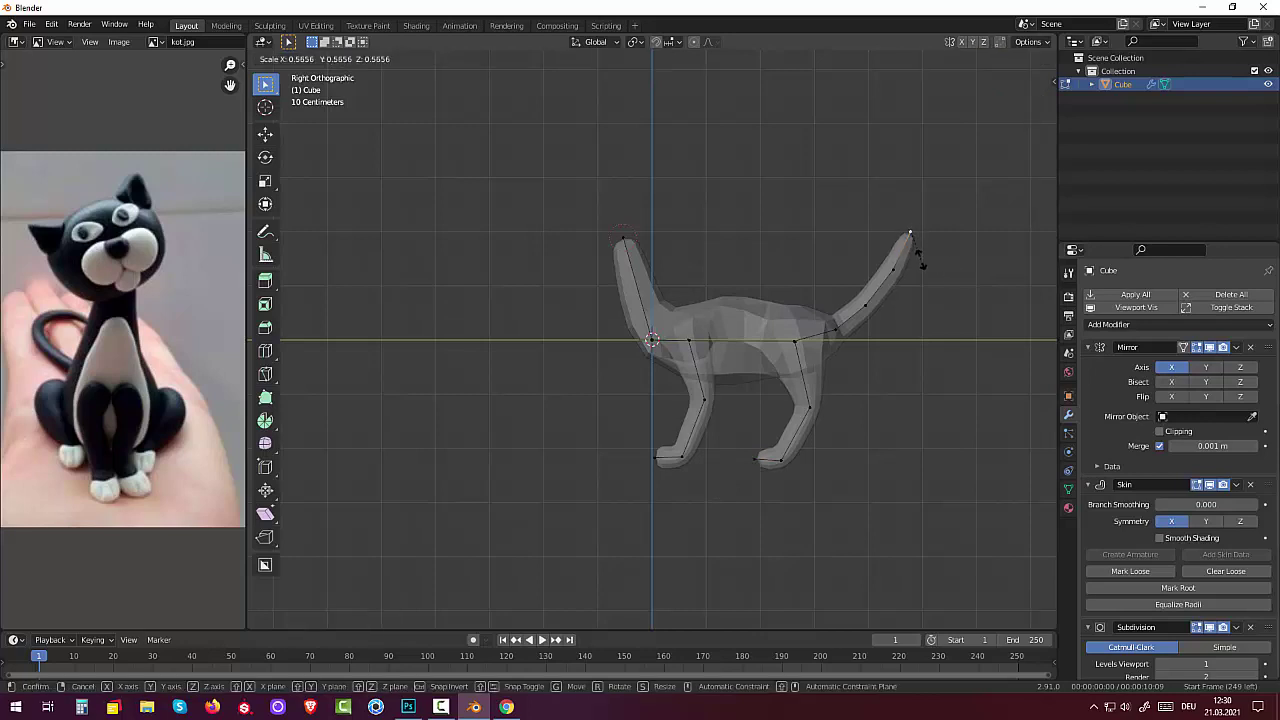
{"action": "left_click", "coordinate": [911, 262]}
{"action": "left_click", "coordinate": [893, 270], "text": "shift"}
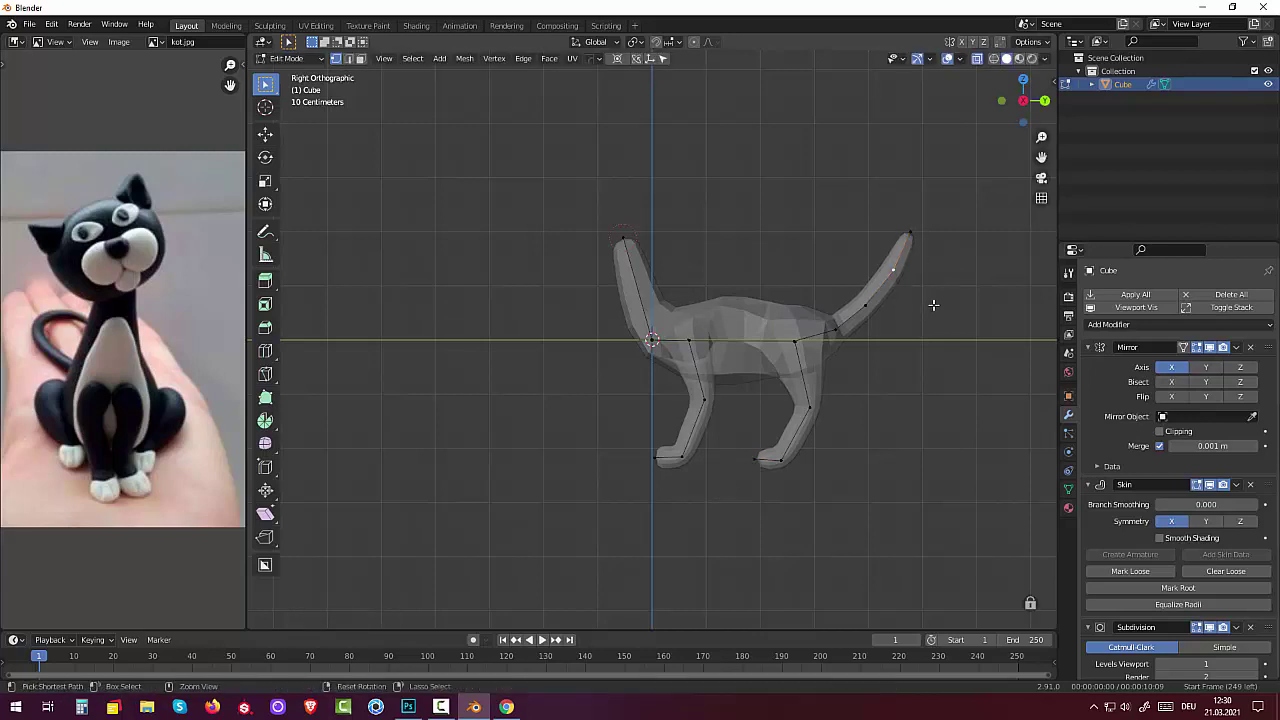
{"action": "key", "text": "ctrl+a"}
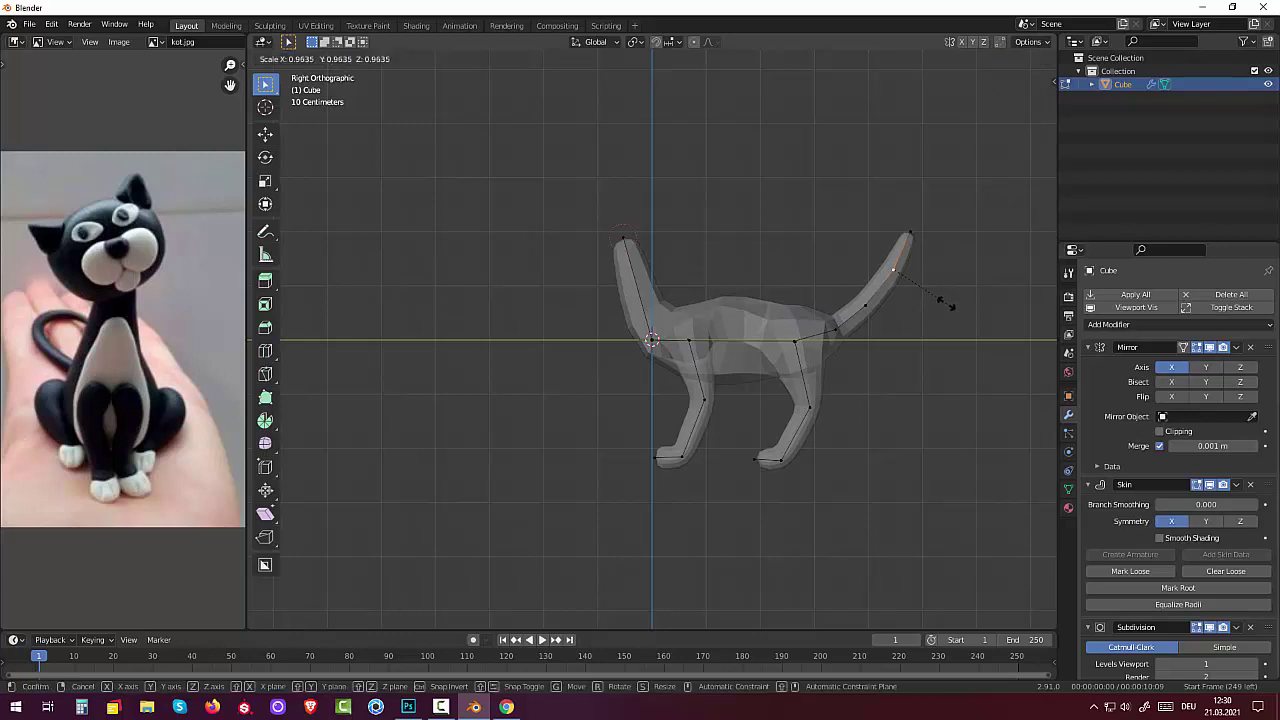
{"action": "left_click", "coordinate": [928, 288]}
{"action": "left_click", "coordinate": [864, 301]}
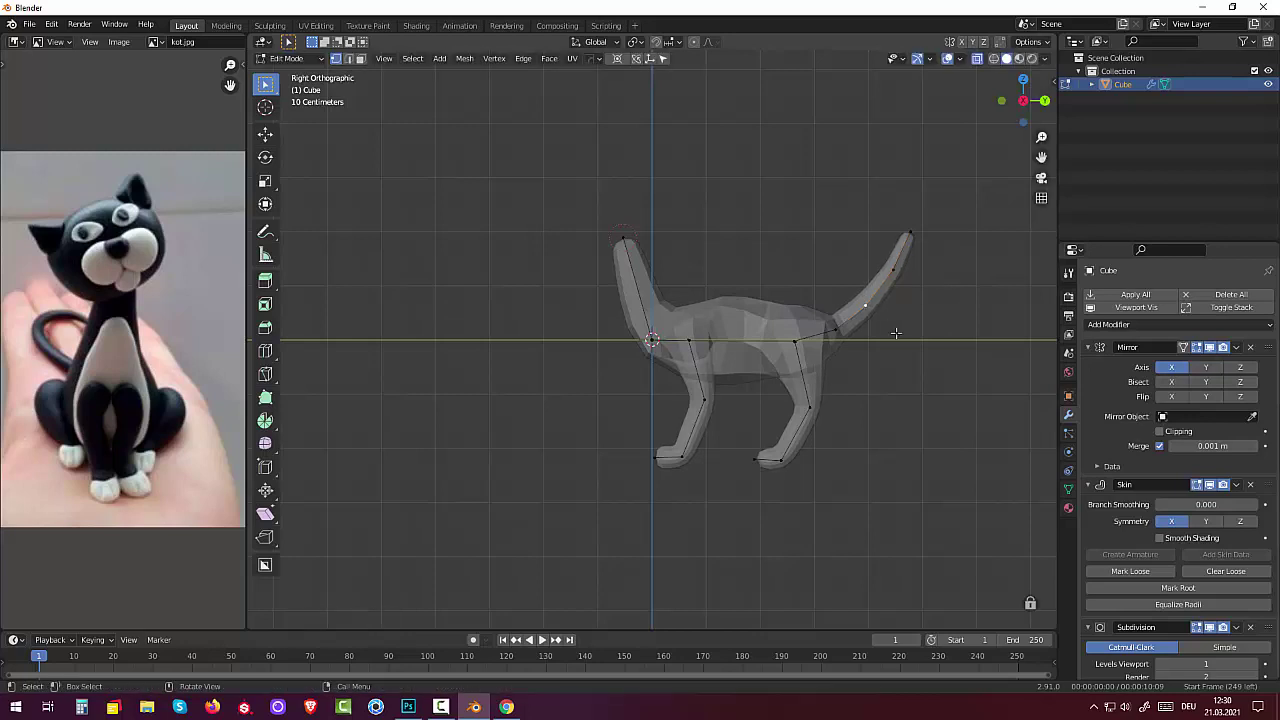
{"action": "key", "text": "s"}
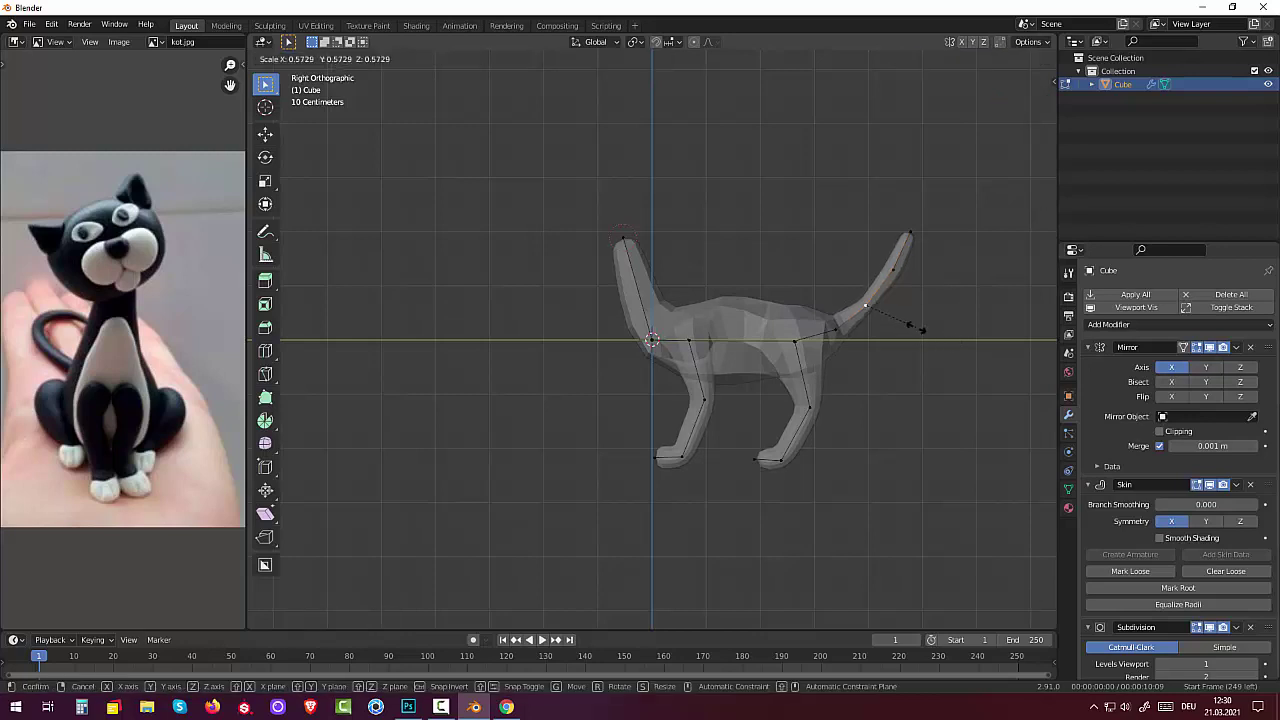
{"action": "left_click", "coordinate": [940, 329]}
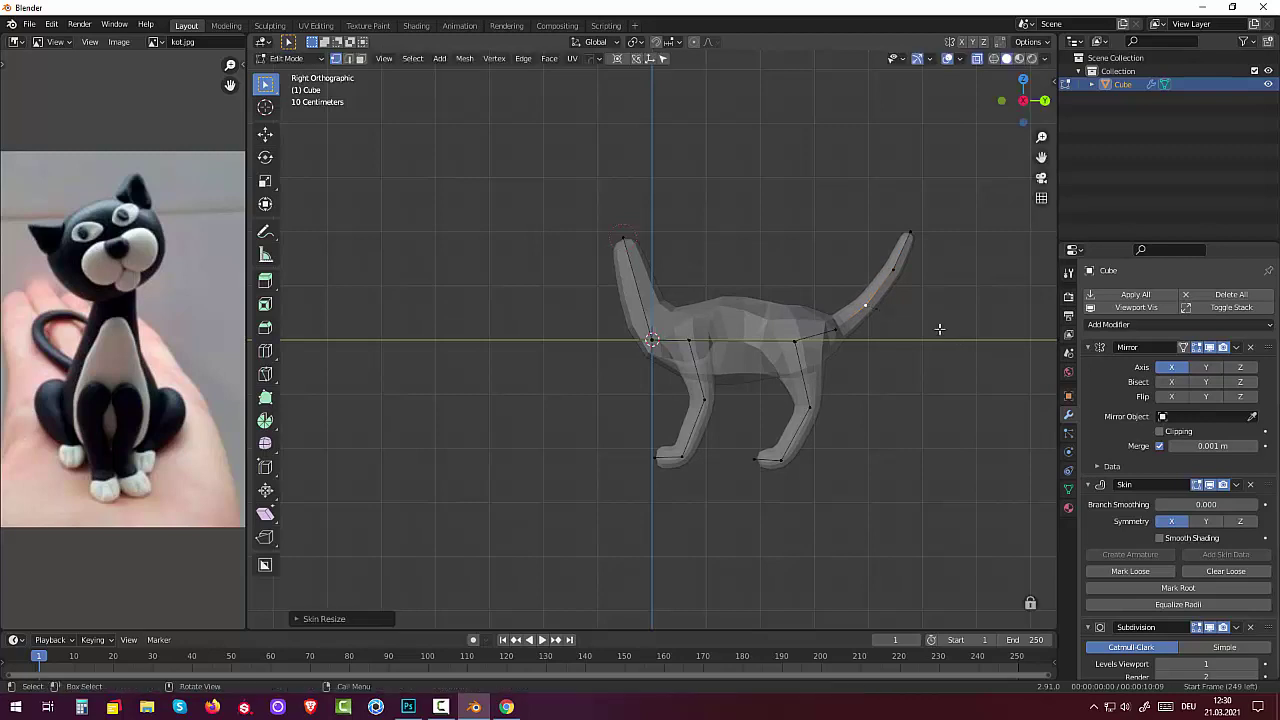
{"action": "left_click", "coordinate": [899, 279]}
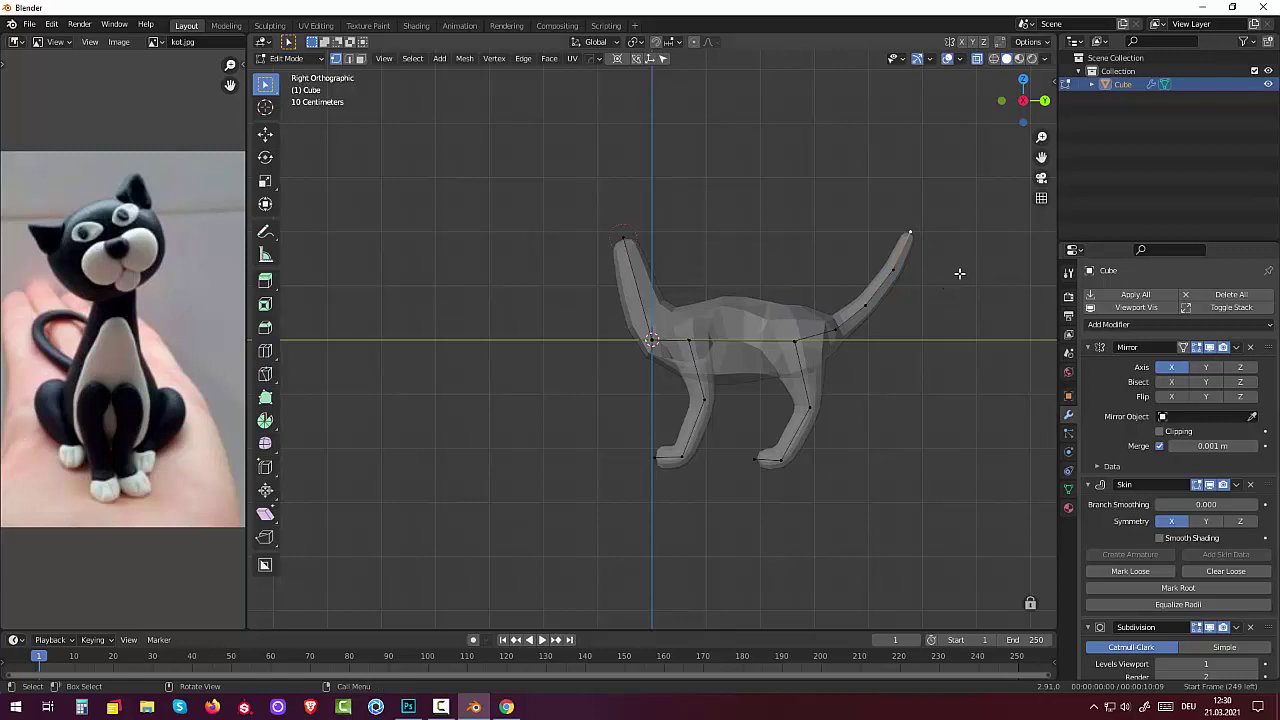
{"action": "key", "text": "ctrl+a"}
{"action": "left_click", "coordinate": [978, 281]}
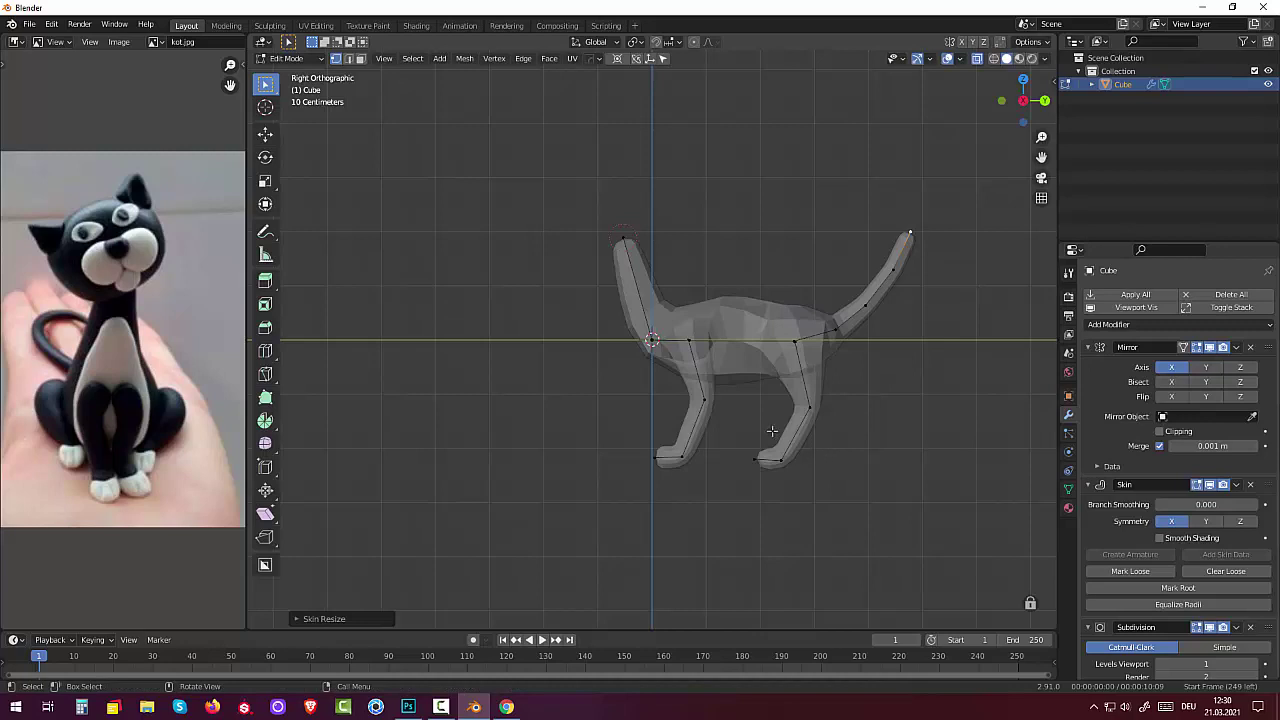
- Lower the head-tip vertex about 0.44 m along Z
{"action": "left_click", "coordinate": [624, 240]}
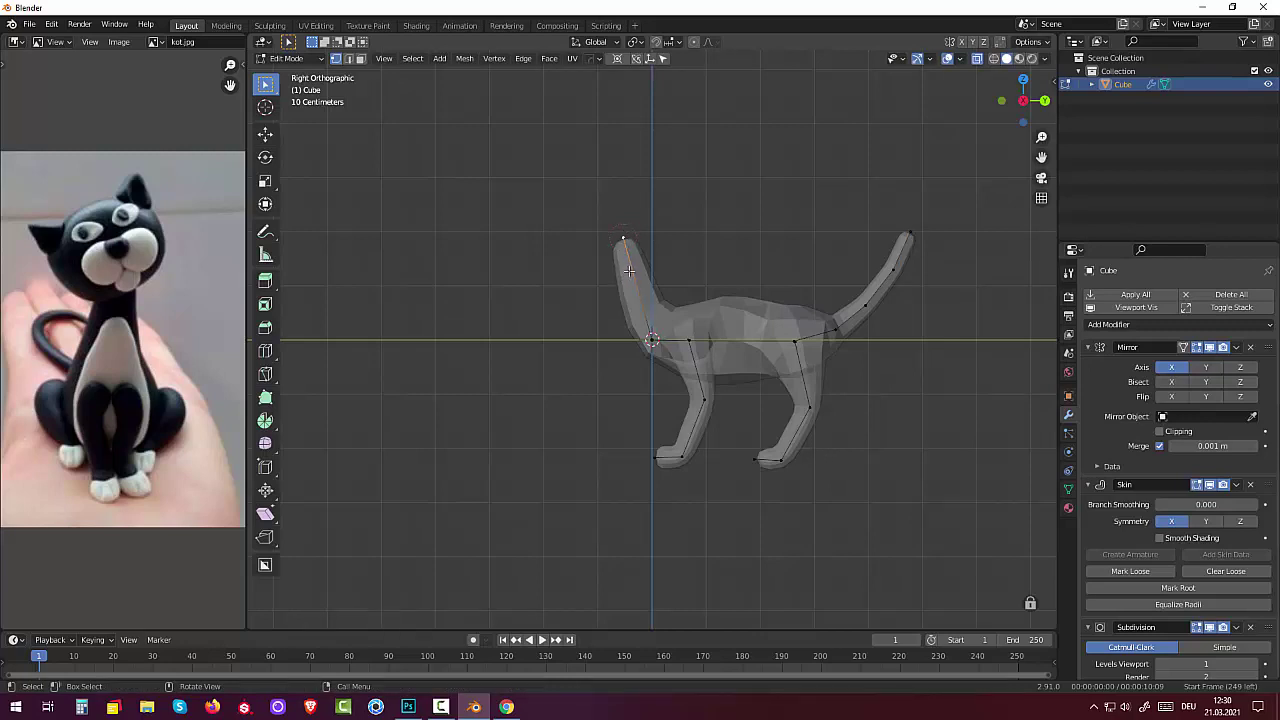
{"action": "key", "text": "g"}
{"action": "key", "text": "z"}
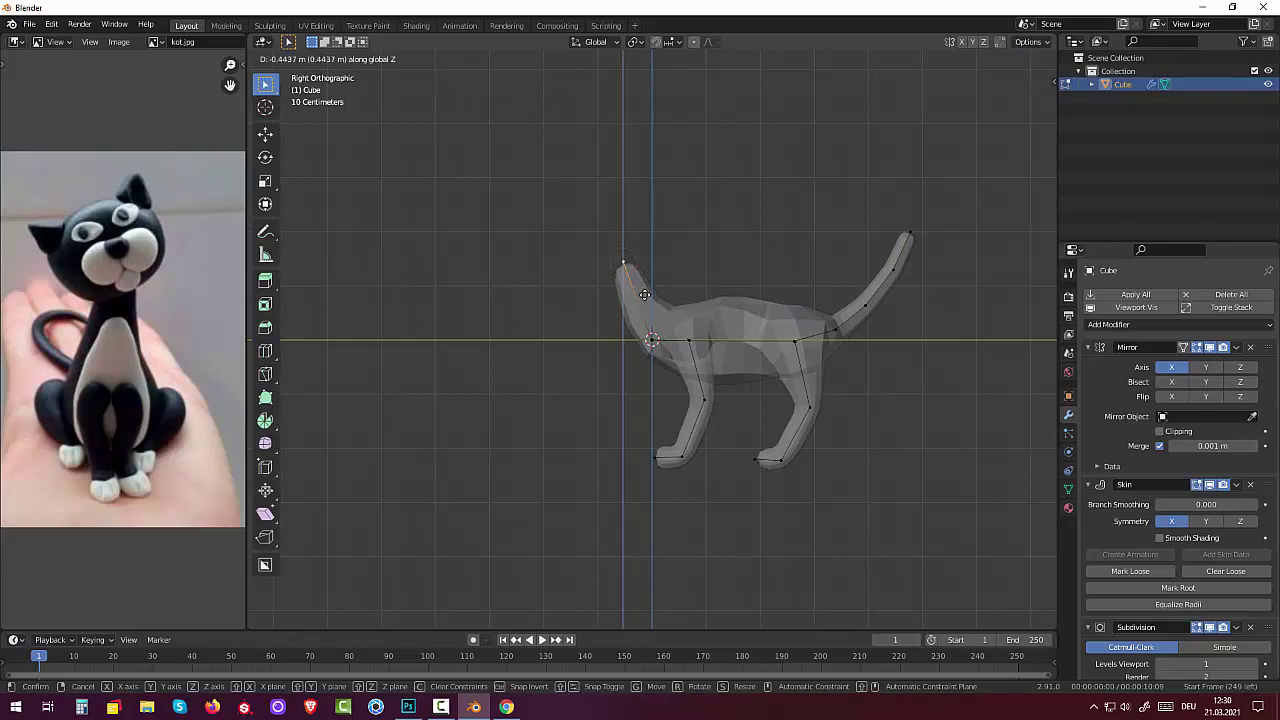
{"action": "left_click", "coordinate": [651, 292]}
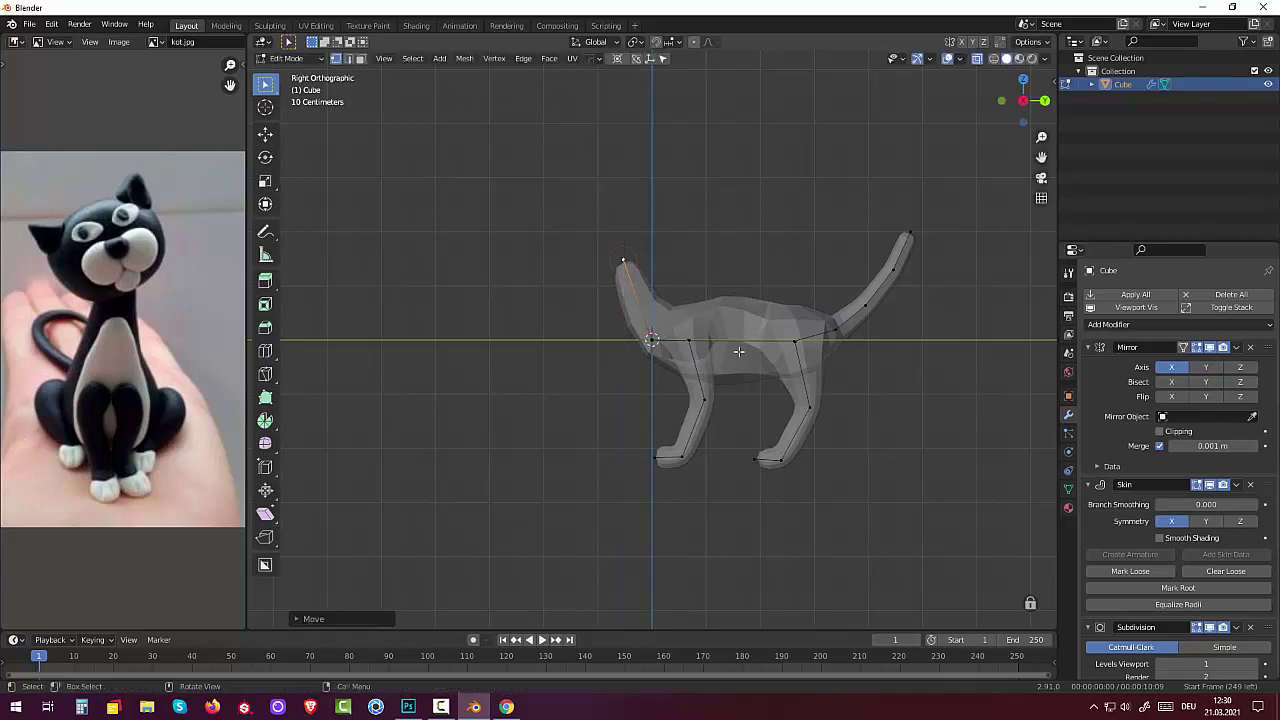
{"action": "mouse_move", "coordinate": [852, 507]}
{"action": "middle_mouse_down"}
{"action": "mouse_move", "coordinate": [701, 582]}
{"action": "mouse_move", "coordinate": [713, 520]}
{"action": "mouse_move", "coordinate": [716, 611]}
{"action": "middle_mouse_up"}
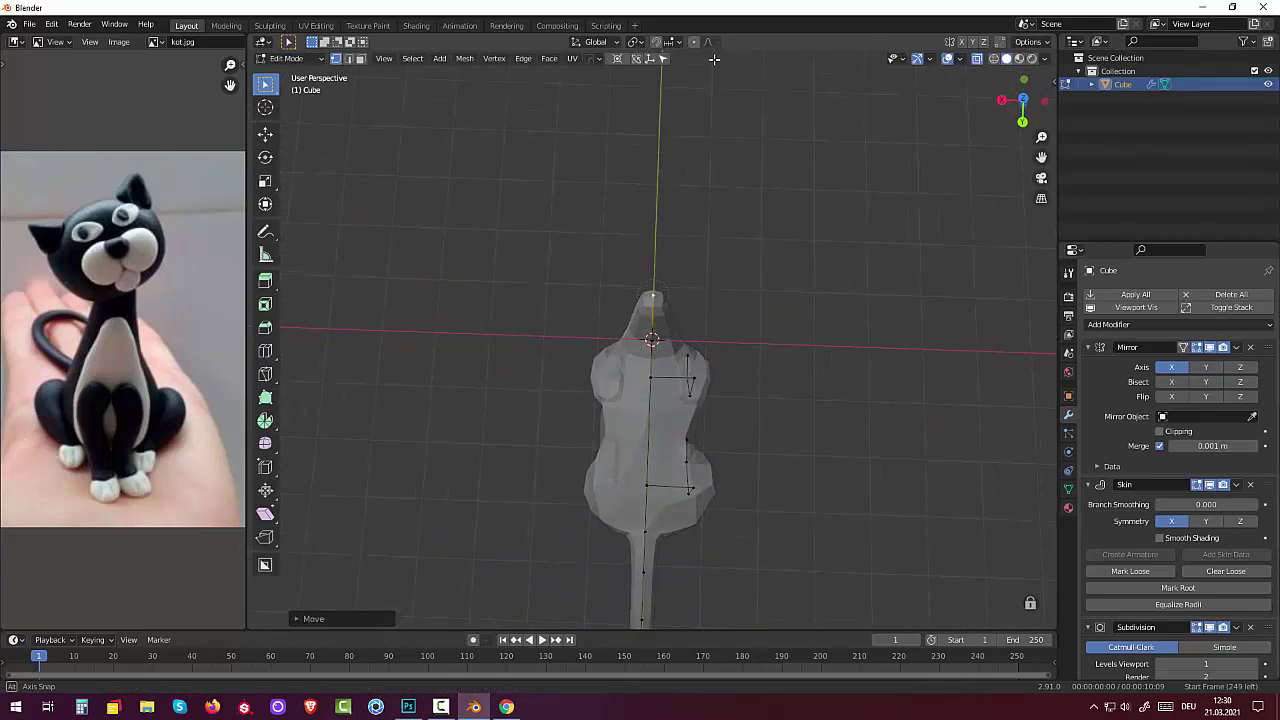
- Try moving a lower-body vertex along X, then cancel the move
{"action": "left_click", "coordinate": [698, 488]}
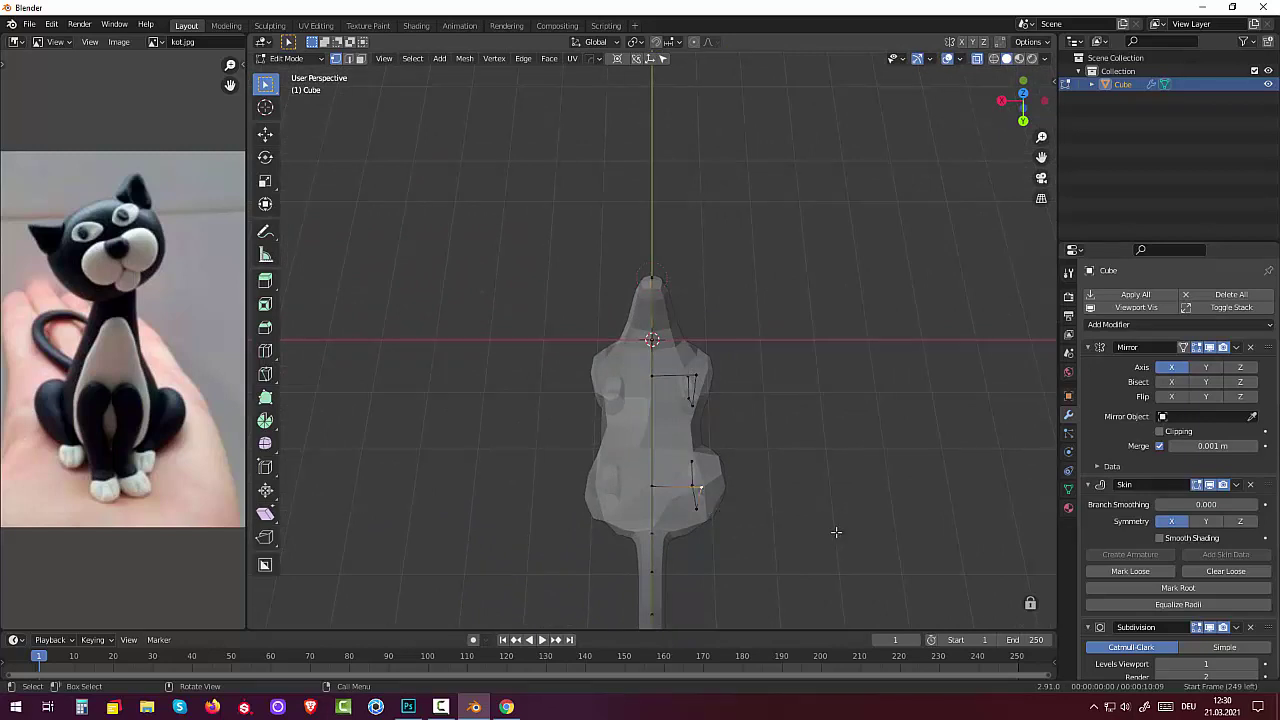
{"action": "key", "text": "g"}
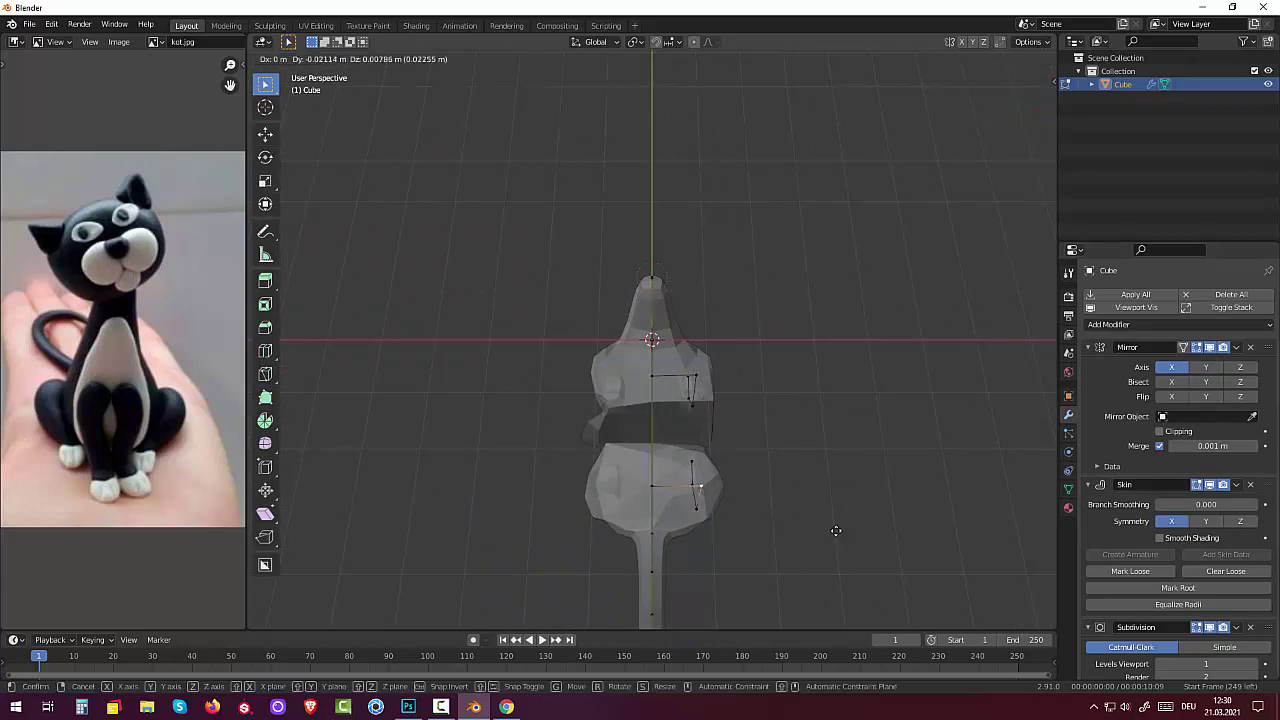
{"action": "key", "text": "x"}
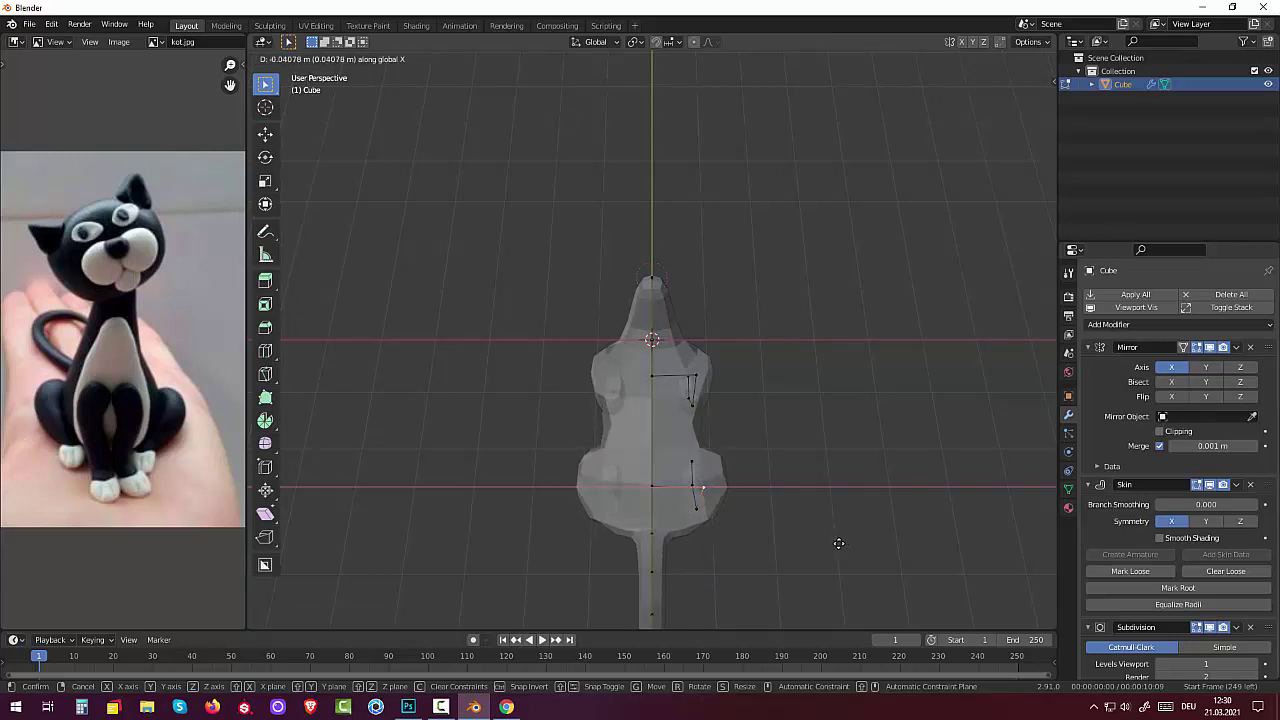
{"action": "key", "text": "Escape"}
{"action": "mouse_move", "coordinate": [840, 547]}
{"action": "middle_mouse_down"}
{"action": "mouse_move", "coordinate": [980, 349]}
{"action": "mouse_move", "coordinate": [1000, 414]}
{"action": "mouse_move", "coordinate": [966, 434]}
{"action": "middle_mouse_up"}
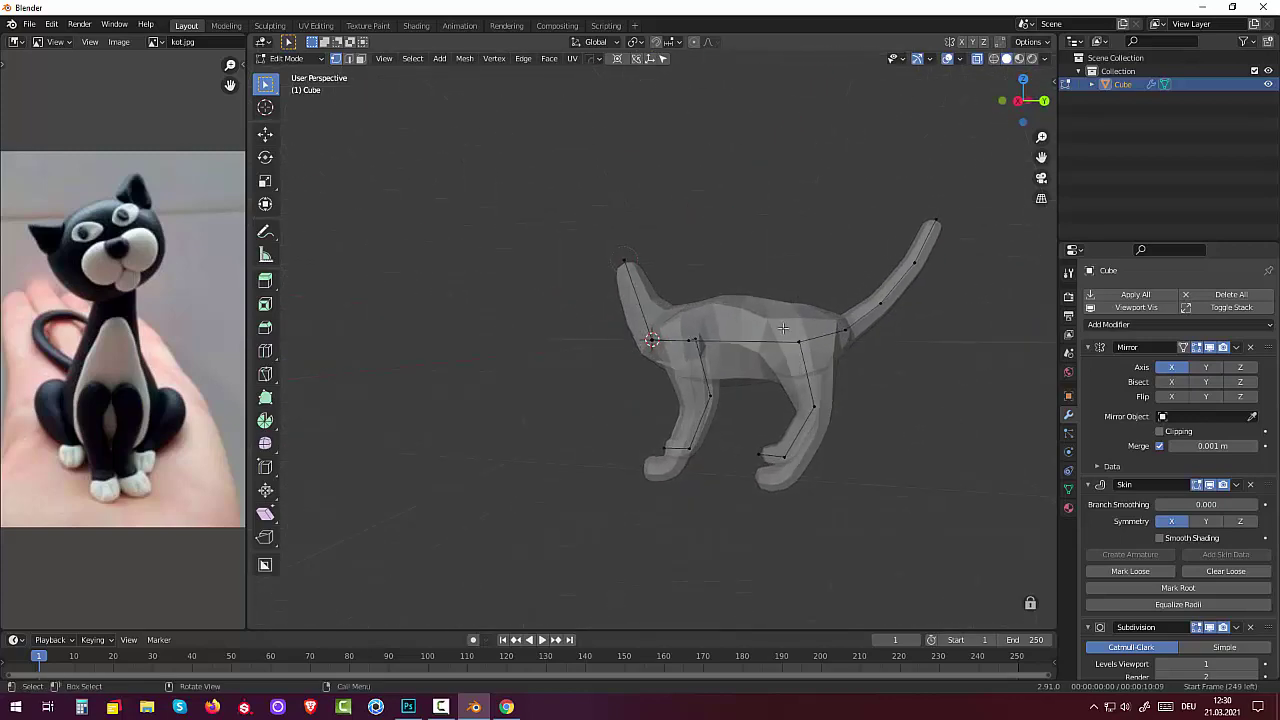
{"action": "mouse_move", "coordinate": [751, 321]}
{"action": "middle_mouse_down"}
{"action": "mouse_move", "coordinate": [829, 391]}
{"action": "mouse_move", "coordinate": [997, 409]}
{"action": "mouse_move", "coordinate": [961, 405]}
{"action": "mouse_move", "coordinate": [956, 523]}
{"action": "mouse_move", "coordinate": [971, 466]}
{"action": "mouse_move", "coordinate": [951, 406]}
{"action": "mouse_move", "coordinate": [983, 409]}
{"action": "mouse_move", "coordinate": [965, 405]}
{"action": "middle_mouse_up"}
- Box-select one leg and move it about 0.07 m outward along X in front view
{"action": "mouse_move", "coordinate": [565, 300]}
{"action": "left_mouse_down"}
{"action": "mouse_move", "coordinate": [611, 583]}
{"action": "mouse_move", "coordinate": [629, 585]}
{"action": "left_mouse_up"}
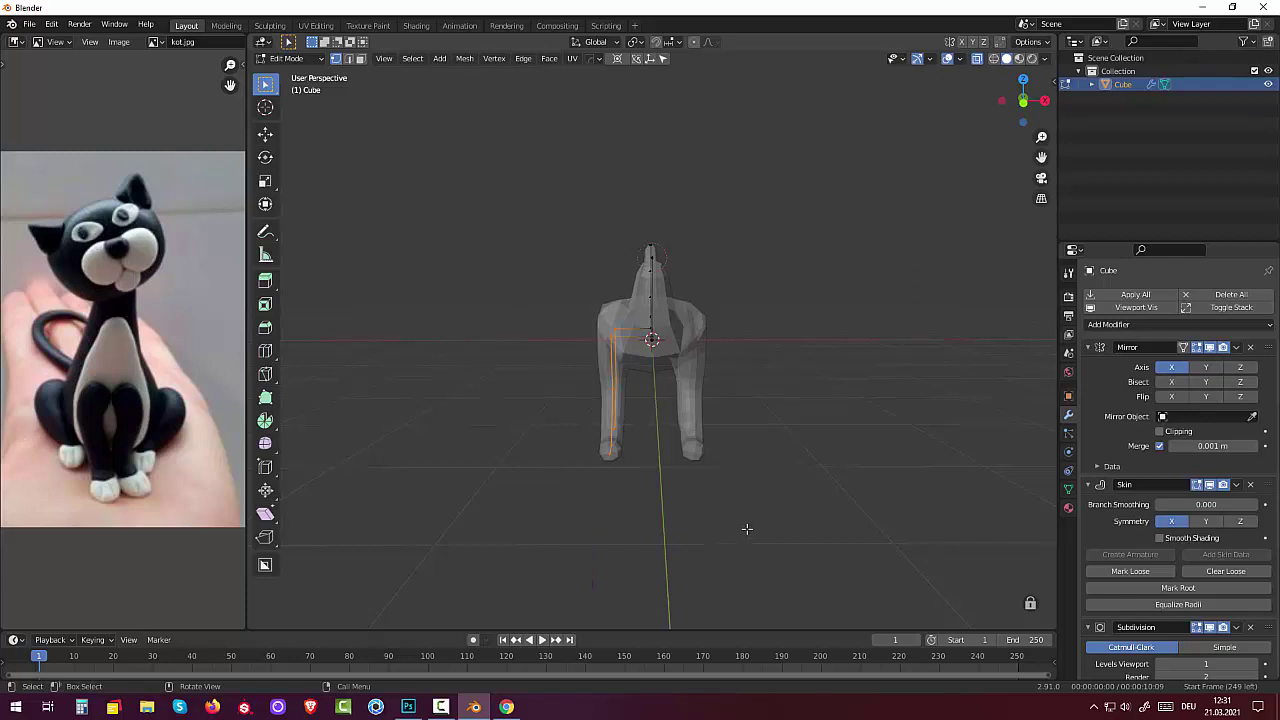
{"action": "key", "text": "KP_1"}
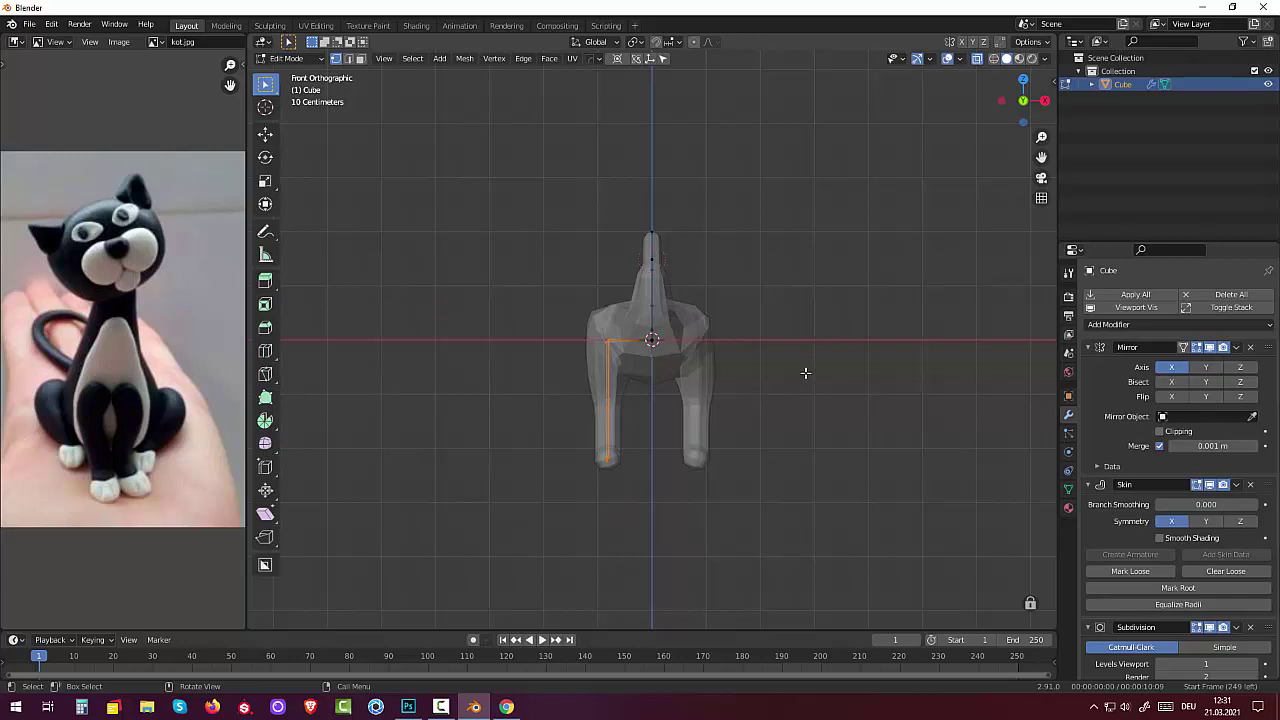
{"action": "key", "text": "g"}
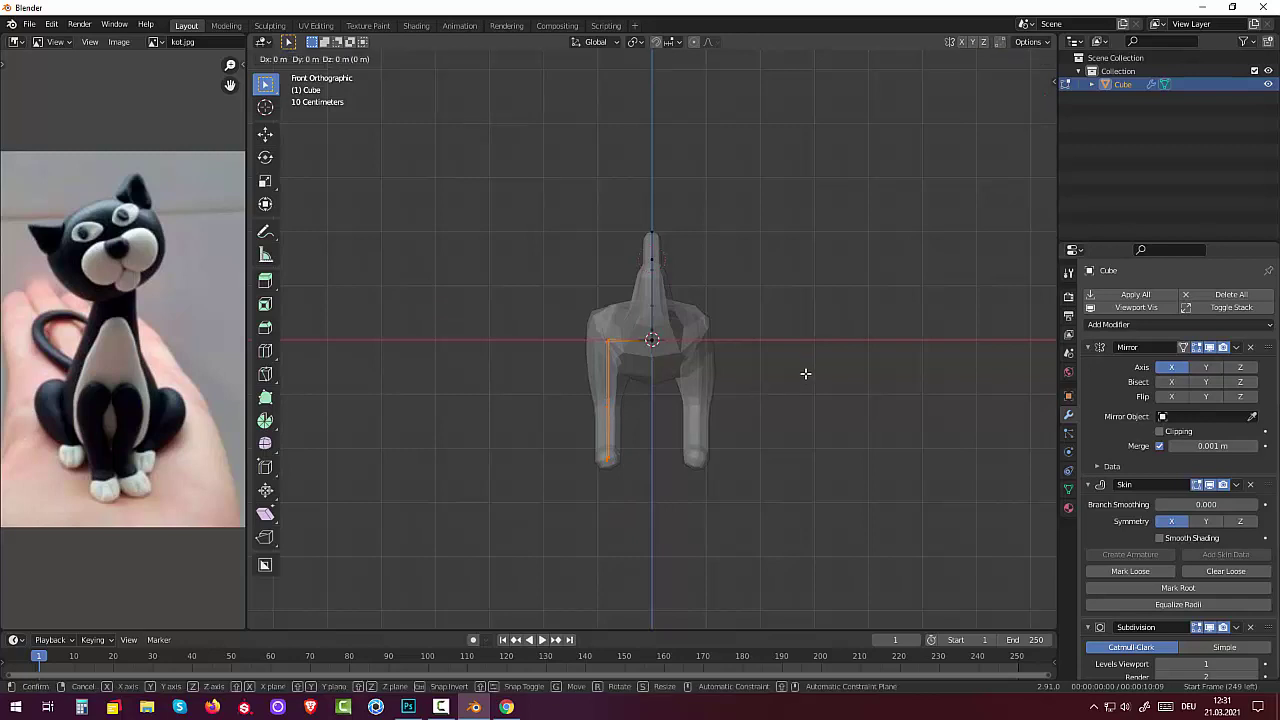
{"action": "key", "text": "x"}
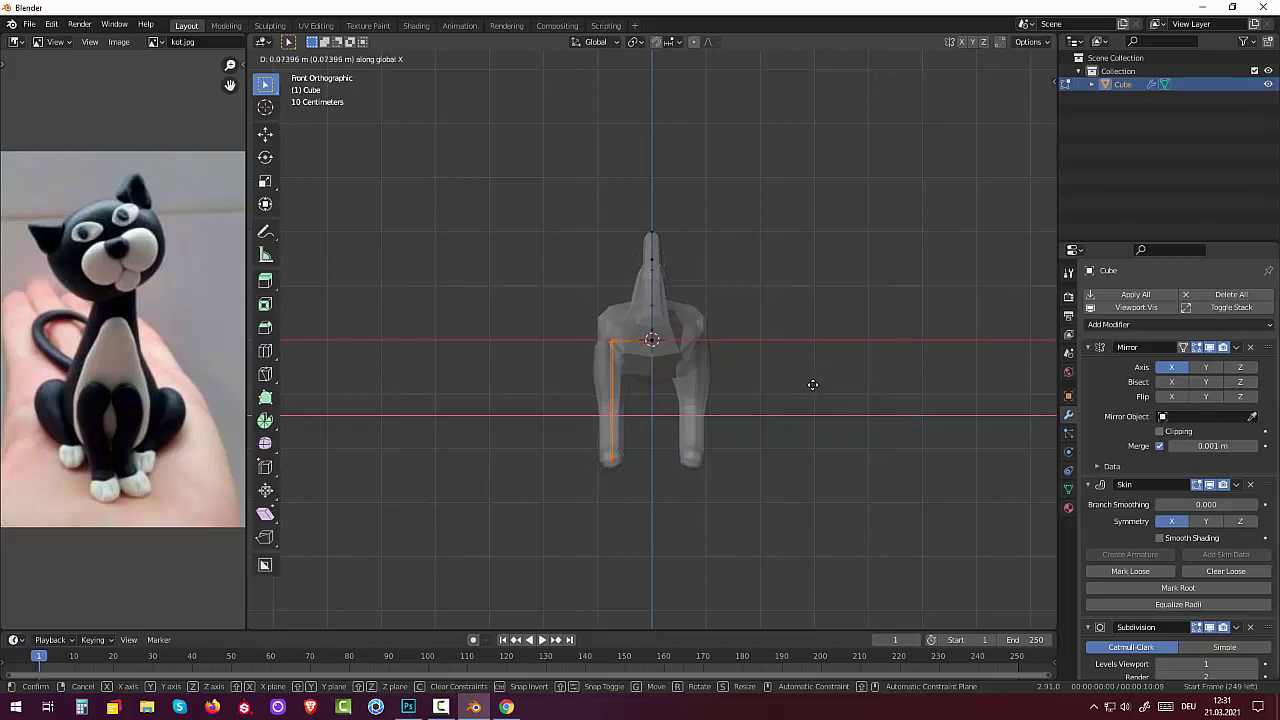
{"action": "left_click", "coordinate": [803, 384]}
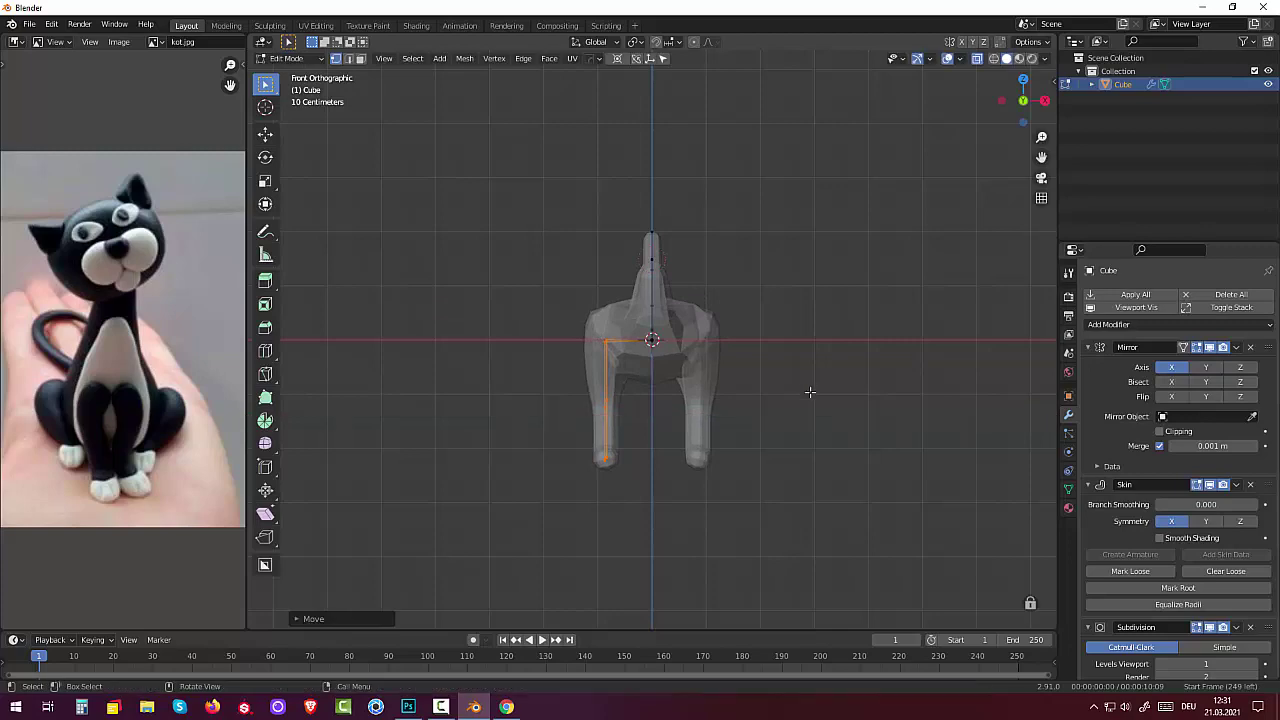
{"action": "mouse_move", "coordinate": [808, 391]}
{"action": "middle_mouse_down"}
{"action": "mouse_move", "coordinate": [640, 531]}
{"action": "mouse_move", "coordinate": [523, 509]}
{"action": "mouse_move", "coordinate": [506, 460]}
{"action": "mouse_move", "coordinate": [523, 423]}
{"action": "mouse_move", "coordinate": [558, 463]}
{"action": "mouse_move", "coordinate": [748, 410]}
{"action": "middle_mouse_up"}
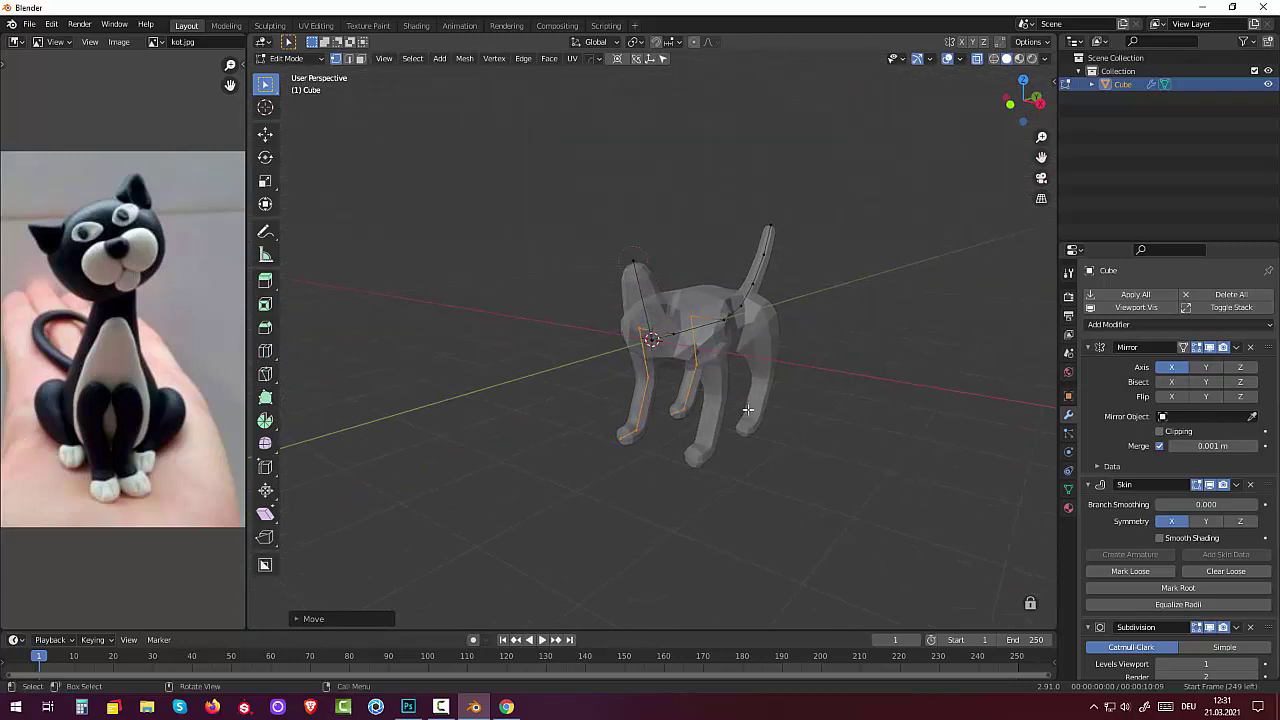
- In Object Mode, apply the Mirror, Skin and Subdivision modifiers and turn off X-ray
{"action": "left_click", "coordinate": [1130, 300]}
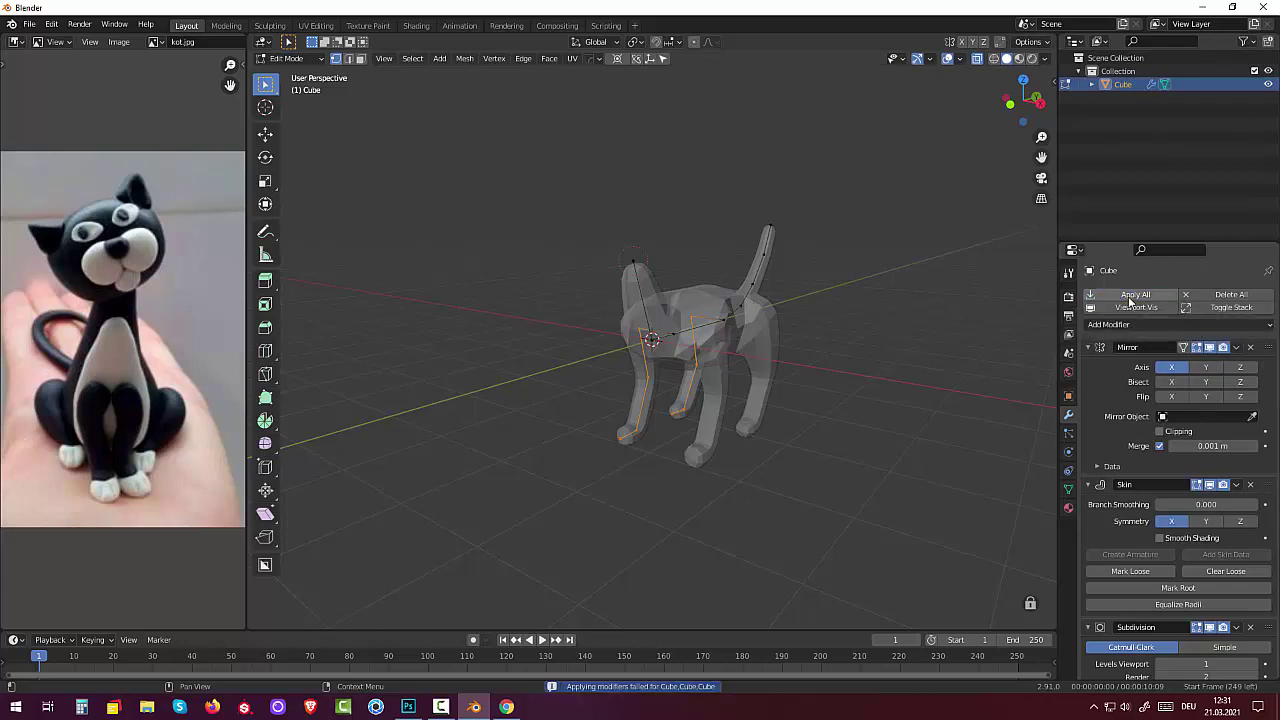
{"action": "left_click", "coordinate": [286, 58]}
{"action": "left_click", "coordinate": [293, 74]}
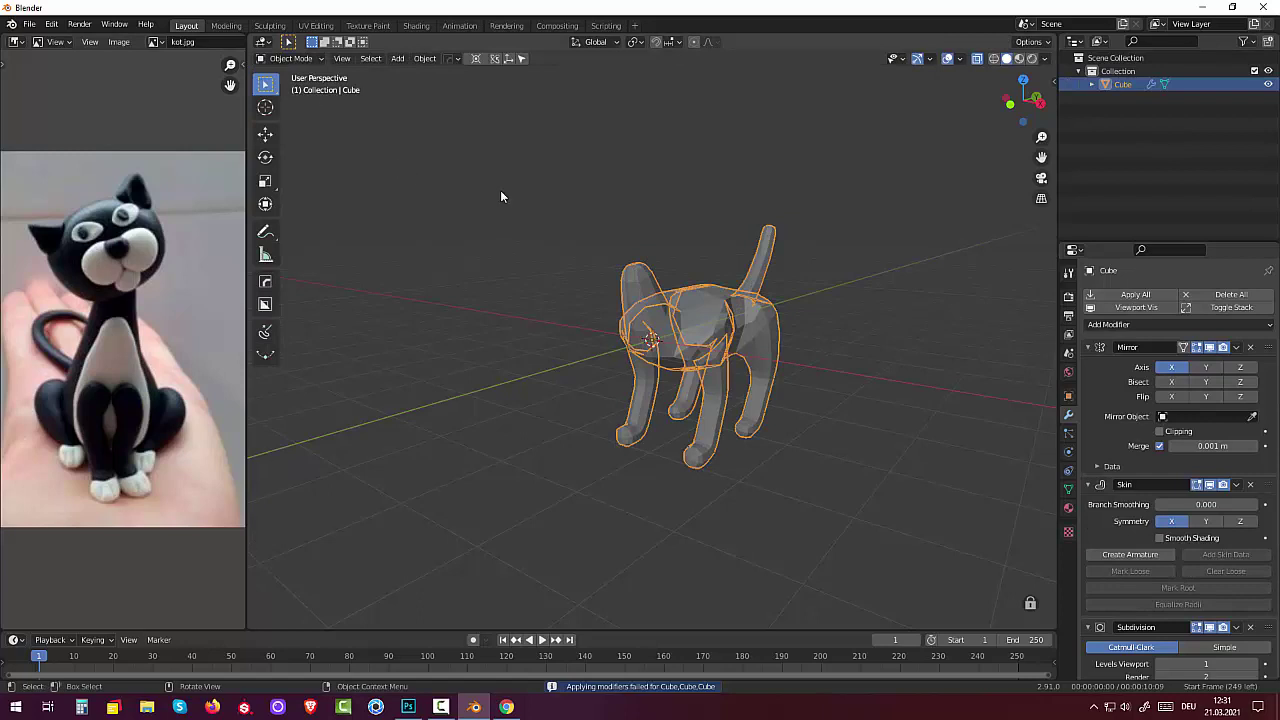
{"action": "left_click", "coordinate": [1130, 295]}
{"action": "left_click", "coordinate": [816, 470]}
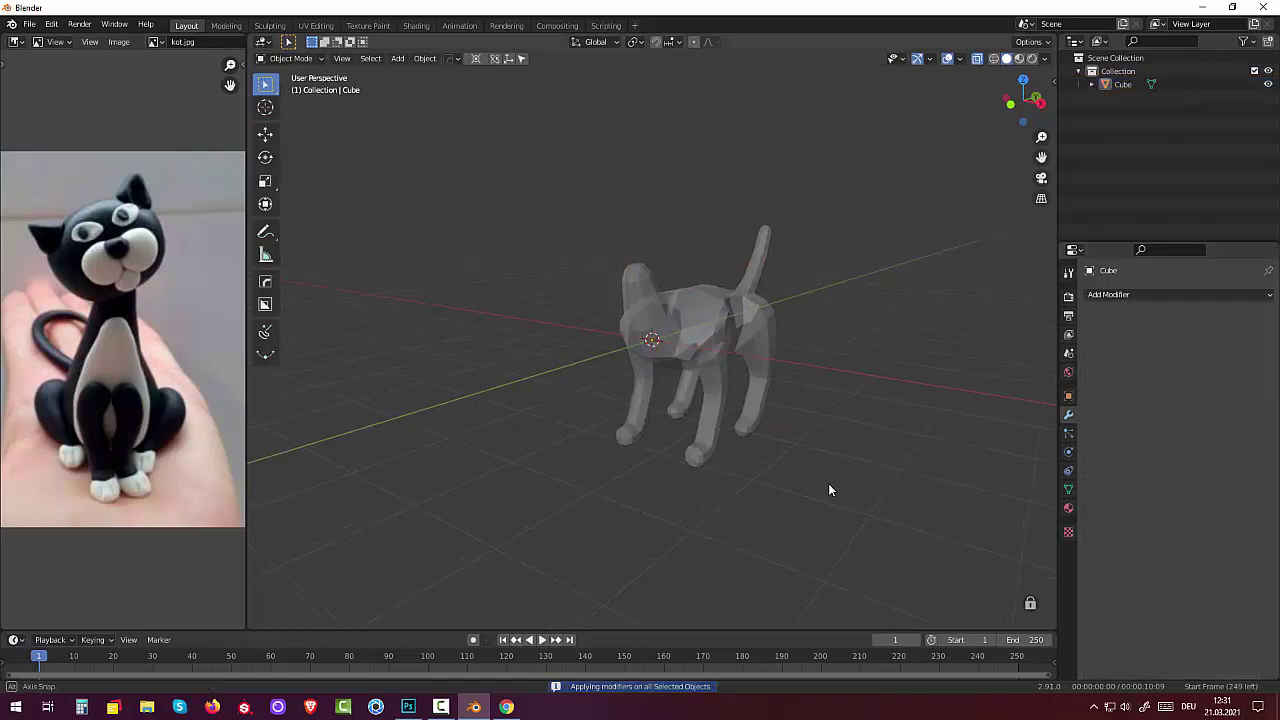
{"action": "mouse_move", "coordinate": [828, 490]}
{"action": "middle_mouse_down"}
{"action": "mouse_move", "coordinate": [892, 500]}
{"action": "mouse_move", "coordinate": [950, 107]}
{"action": "middle_mouse_up"}
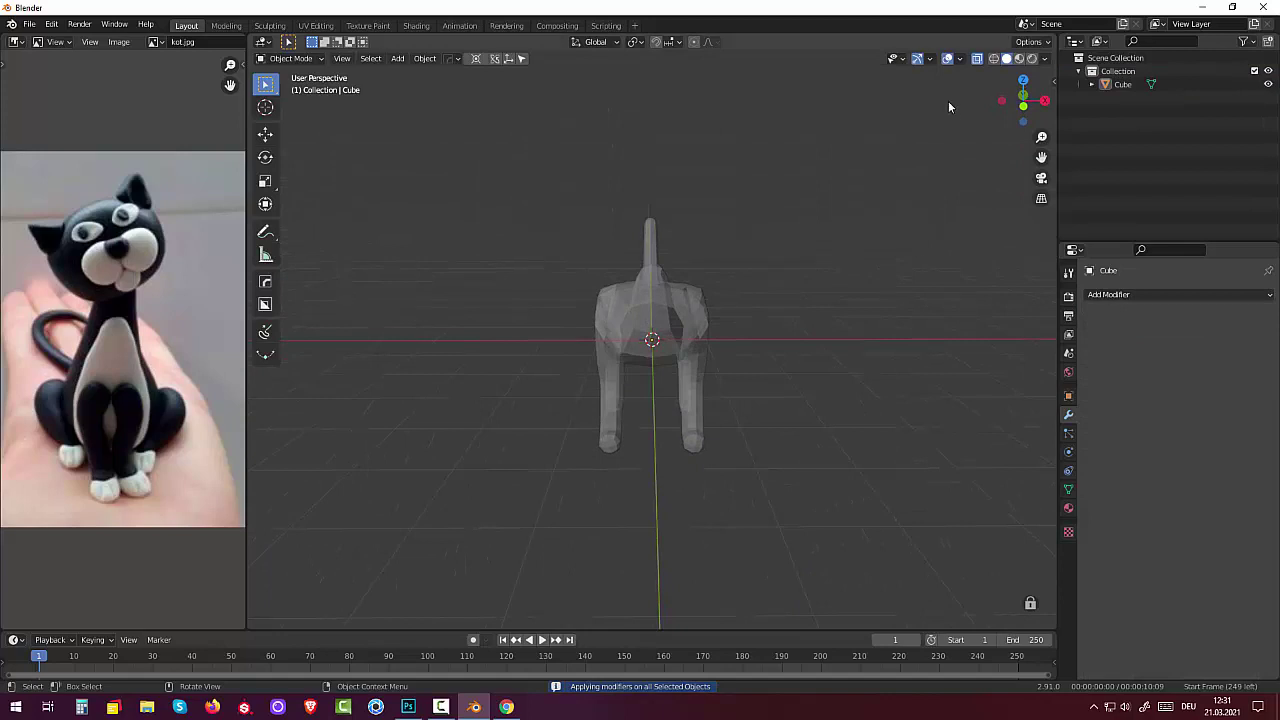
{"action": "left_click", "coordinate": [977, 58]}
{"action": "mouse_move", "coordinate": [854, 339]}
{"action": "middle_mouse_down"}
{"action": "mouse_move", "coordinate": [760, 439]}
{"action": "mouse_move", "coordinate": [748, 521]}
{"action": "mouse_move", "coordinate": [794, 526]}
{"action": "mouse_move", "coordinate": [831, 509]}
{"action": "mouse_move", "coordinate": [903, 460]}
{"action": "mouse_move", "coordinate": [893, 407]}
{"action": "mouse_move", "coordinate": [782, 400]}
{"action": "mouse_move", "coordinate": [738, 428]}
{"action": "mouse_move", "coordinate": [665, 428]}
{"action": "mouse_move", "coordinate": [533, 490]}
{"action": "middle_mouse_up"}
- Scale the cat mesh to about 0.78 along global X, then orbit around to check it
{"action": "scroll", "coordinate": [533, 490], "scroll_direction": "down", "scroll_amount": 3}
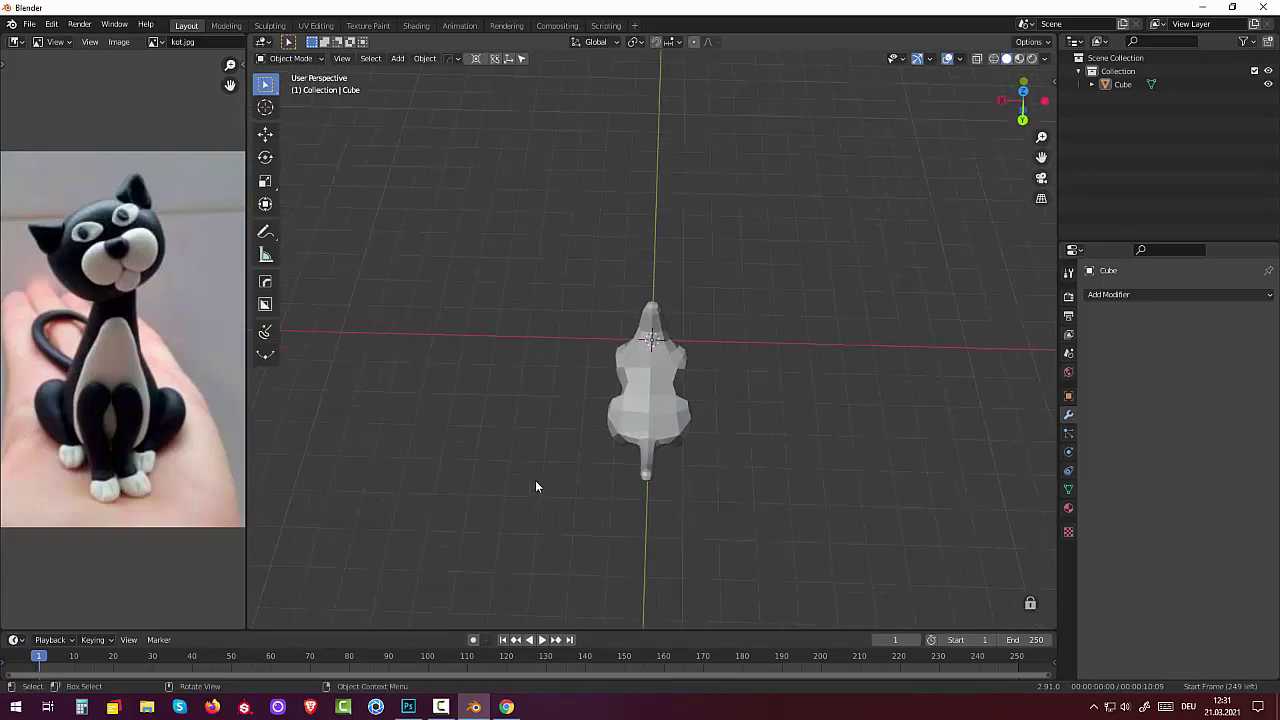
{"action": "left_click", "coordinate": [651, 412]}
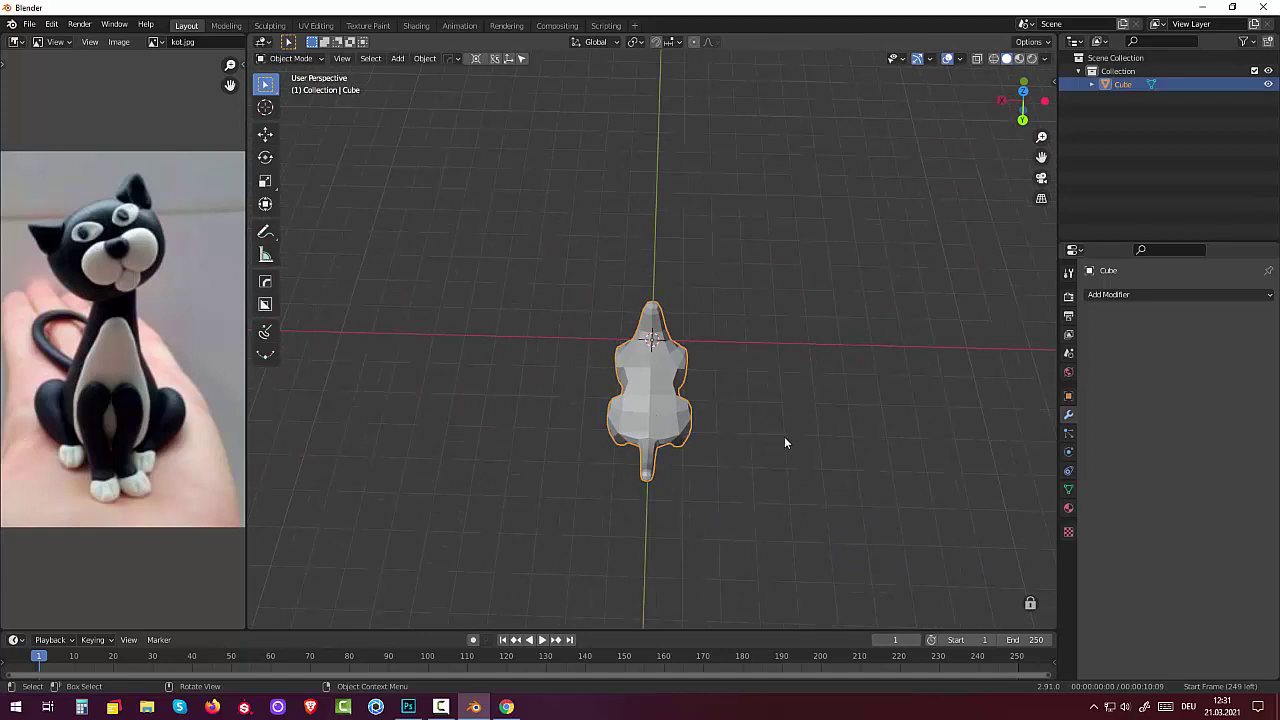
{"action": "key", "text": "s"}
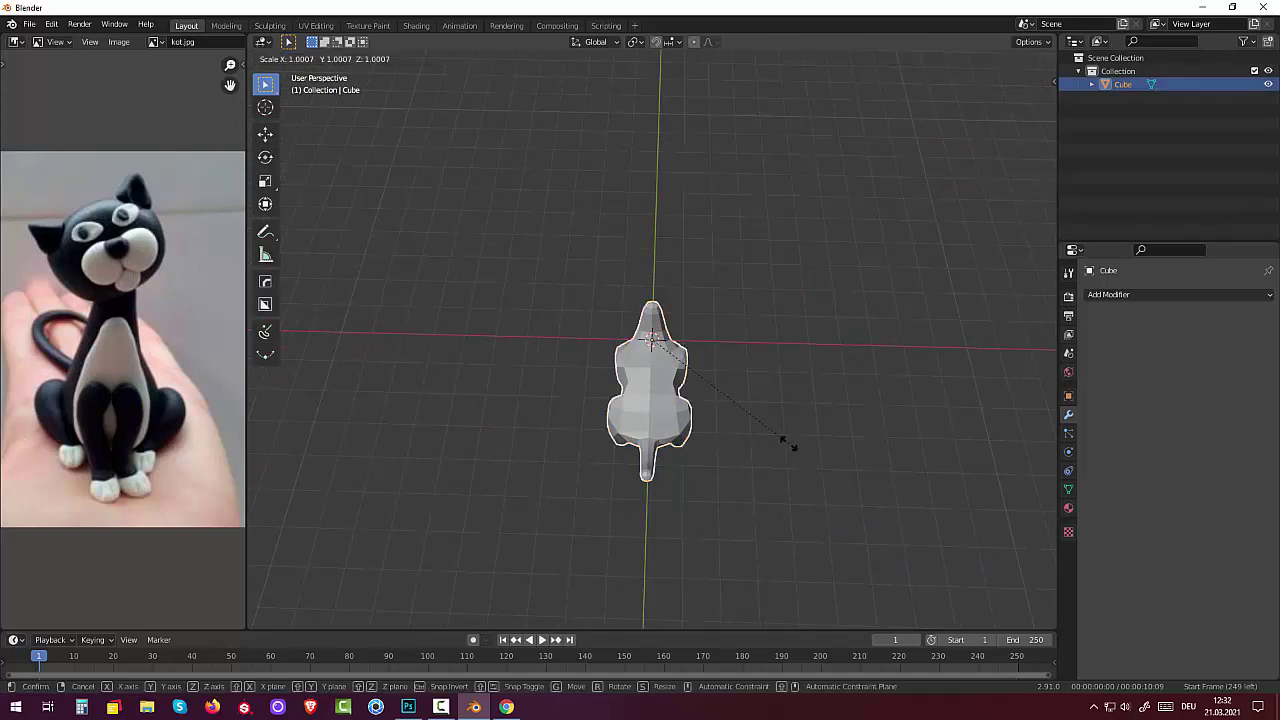
{"action": "key", "text": "x"}
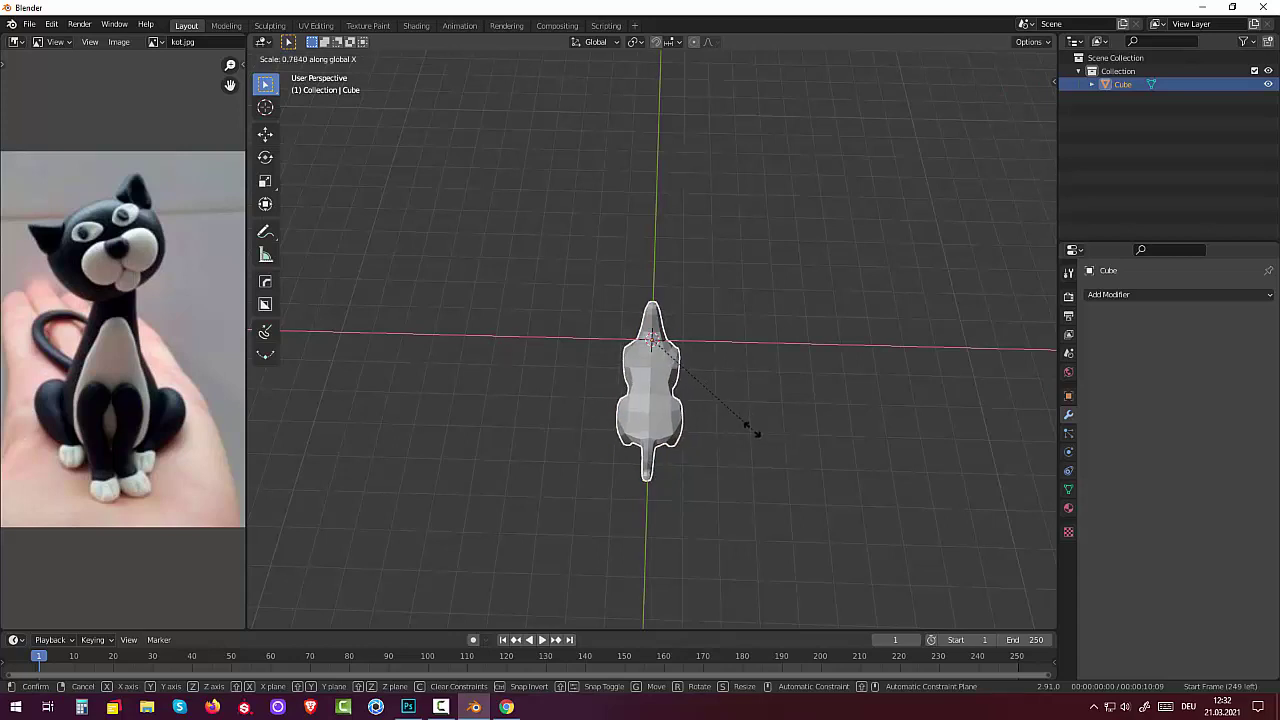
{"action": "left_click", "coordinate": [741, 431]}
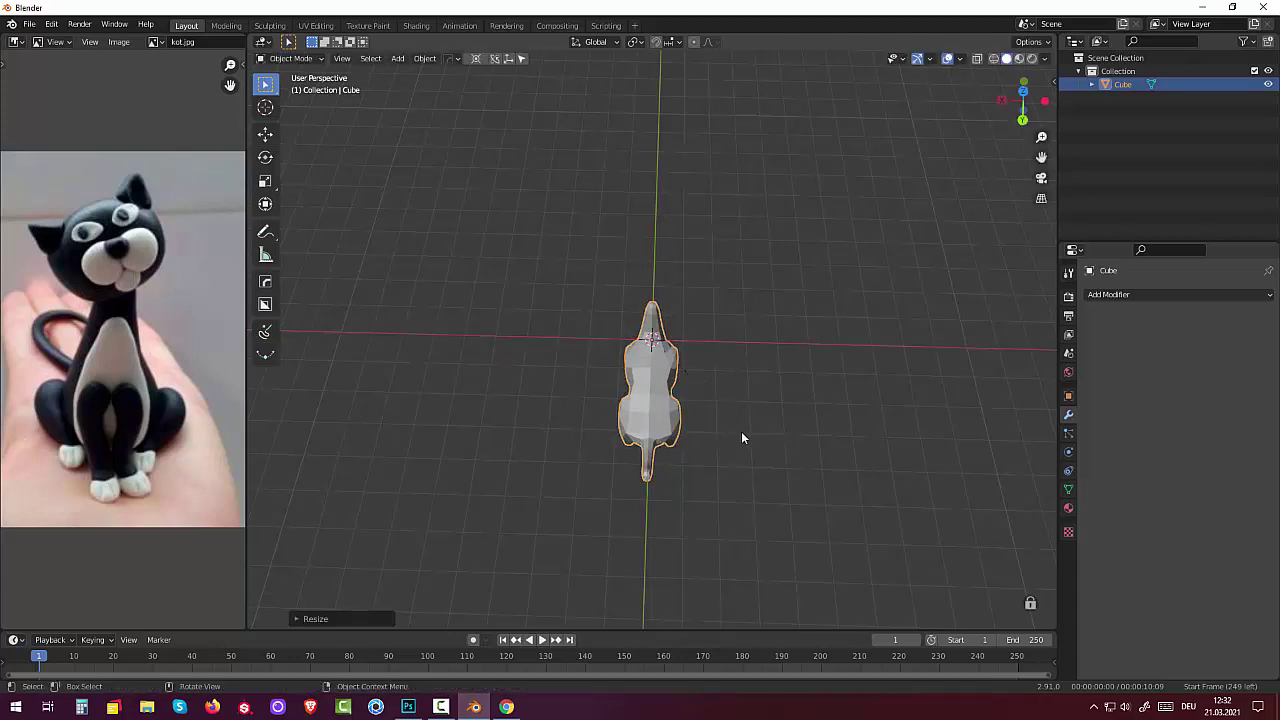
{"action": "mouse_move", "coordinate": [741, 431]}
{"action": "middle_mouse_down"}
{"action": "mouse_move", "coordinate": [581, 346]}
{"action": "mouse_move", "coordinate": [866, 363]}
{"action": "mouse_move", "coordinate": [887, 346]}
{"action": "middle_mouse_up"}
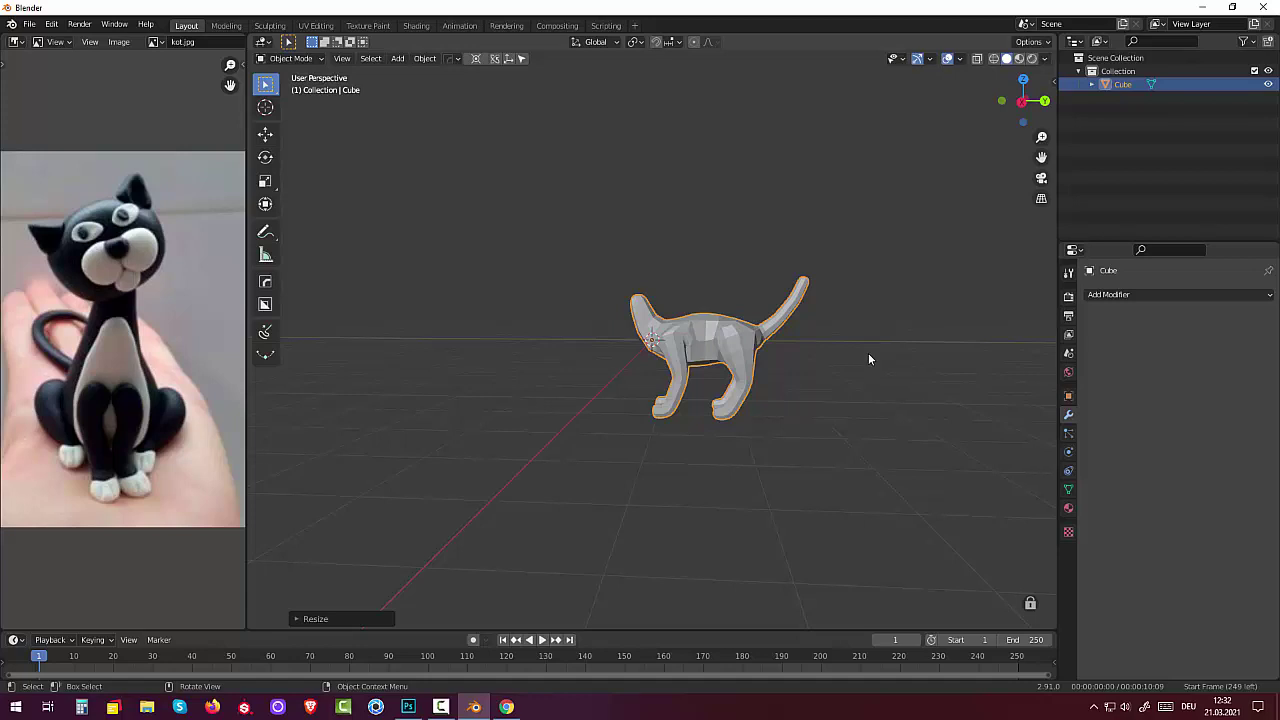
{"action": "scroll", "coordinate": [825, 370], "scroll_direction": "up", "scroll_amount": 3}
{"action": "scroll", "coordinate": [806, 370], "scroll_direction": "up", "scroll_amount": 1}
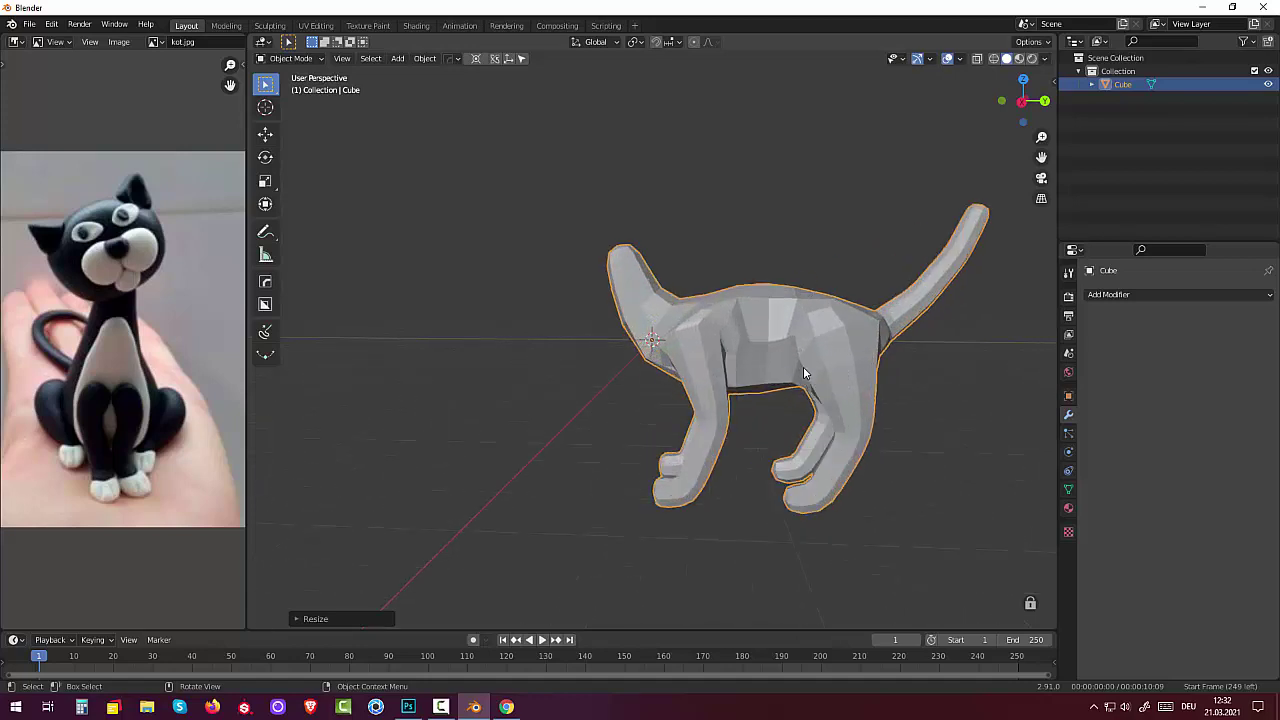
{"action": "scroll", "coordinate": [800, 368], "scroll_direction": "up", "scroll_amount": 1}
{"action": "mouse_move", "coordinate": [798, 370]}
{"action": "middle_mouse_down"}
{"action": "mouse_move", "coordinate": [903, 383]}
{"action": "mouse_move", "coordinate": [894, 357]}
{"action": "mouse_move", "coordinate": [798, 350]}
{"action": "mouse_move", "coordinate": [795, 369]}
{"action": "middle_mouse_up"}
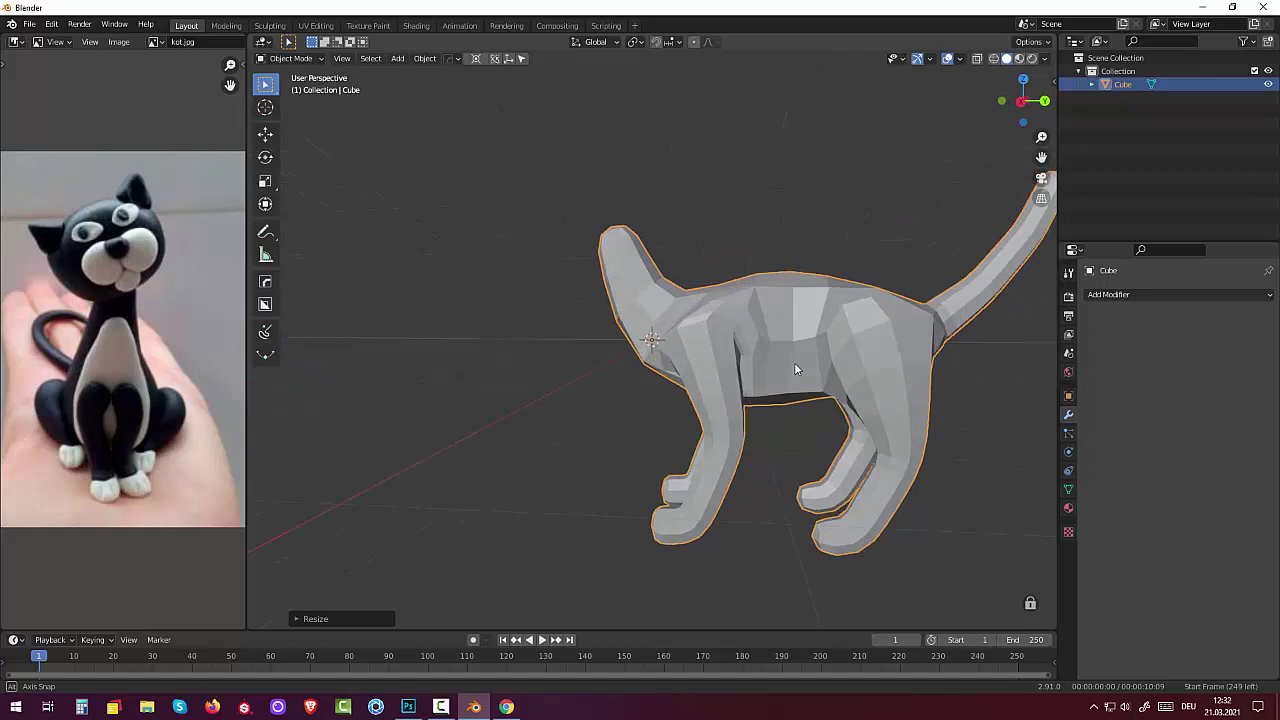
{"action": "scroll", "coordinate": [787, 362], "scroll_direction": "down", "scroll_amount": 2}
{"action": "mouse_move", "coordinate": [873, 406]}
{"action": "middle_mouse_down"}
{"action": "mouse_move", "coordinate": [898, 410]}
{"action": "mouse_move", "coordinate": [829, 394]}
{"action": "mouse_move", "coordinate": [630, 437]}
{"action": "mouse_move", "coordinate": [592, 400]}
{"action": "mouse_move", "coordinate": [663, 428]}
{"action": "mouse_move", "coordinate": [438, 394]}
{"action": "mouse_move", "coordinate": [530, 405]}
{"action": "middle_mouse_up"}
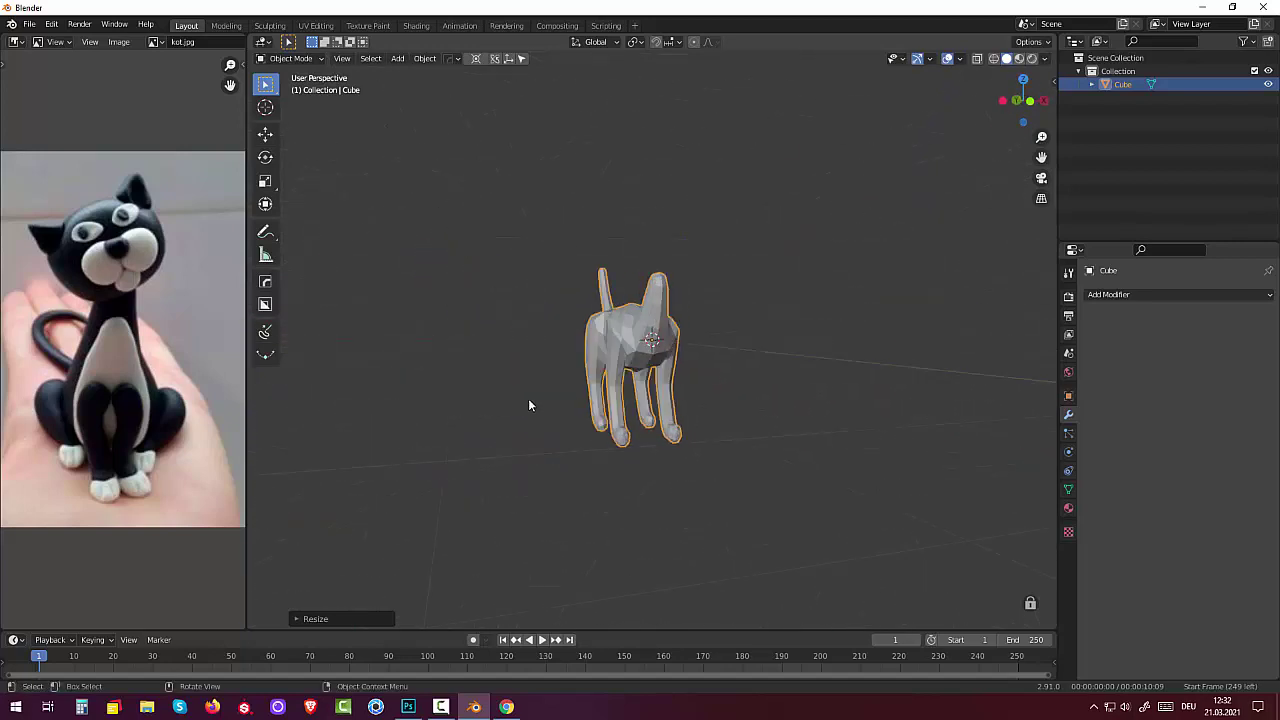
- Switch the cat into Sculpt Mode after briefly trying Edit Mode and returning to Object Mode
{"action": "left_click", "coordinate": [1109, 295]}
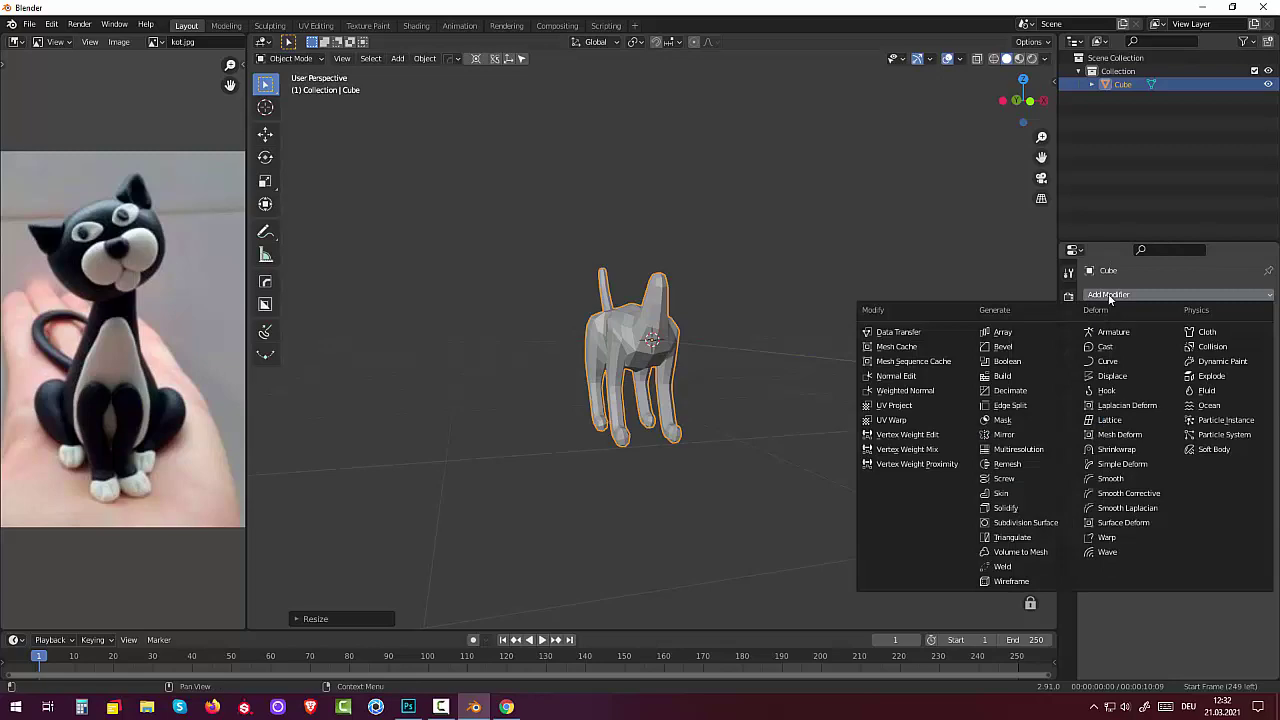
{"action": "left_click", "coordinate": [289, 58]}
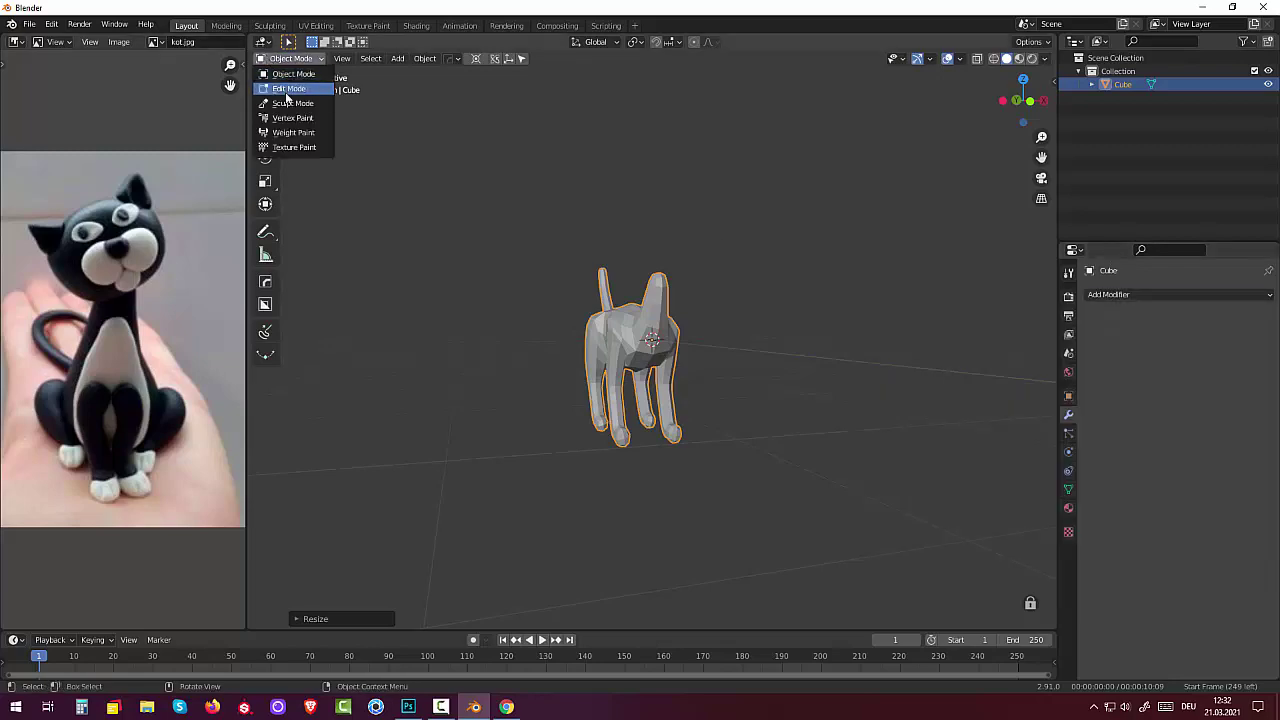
{"action": "left_click", "coordinate": [288, 89]}
{"action": "mouse_move", "coordinate": [463, 320]}
{"action": "middle_mouse_down"}
{"action": "mouse_move", "coordinate": [600, 334]}
{"action": "mouse_move", "coordinate": [561, 428]}
{"action": "mouse_move", "coordinate": [443, 466]}
{"action": "mouse_move", "coordinate": [351, 394]}
{"action": "mouse_move", "coordinate": [346, 351]}
{"action": "mouse_move", "coordinate": [307, 326]}
{"action": "middle_mouse_up"}
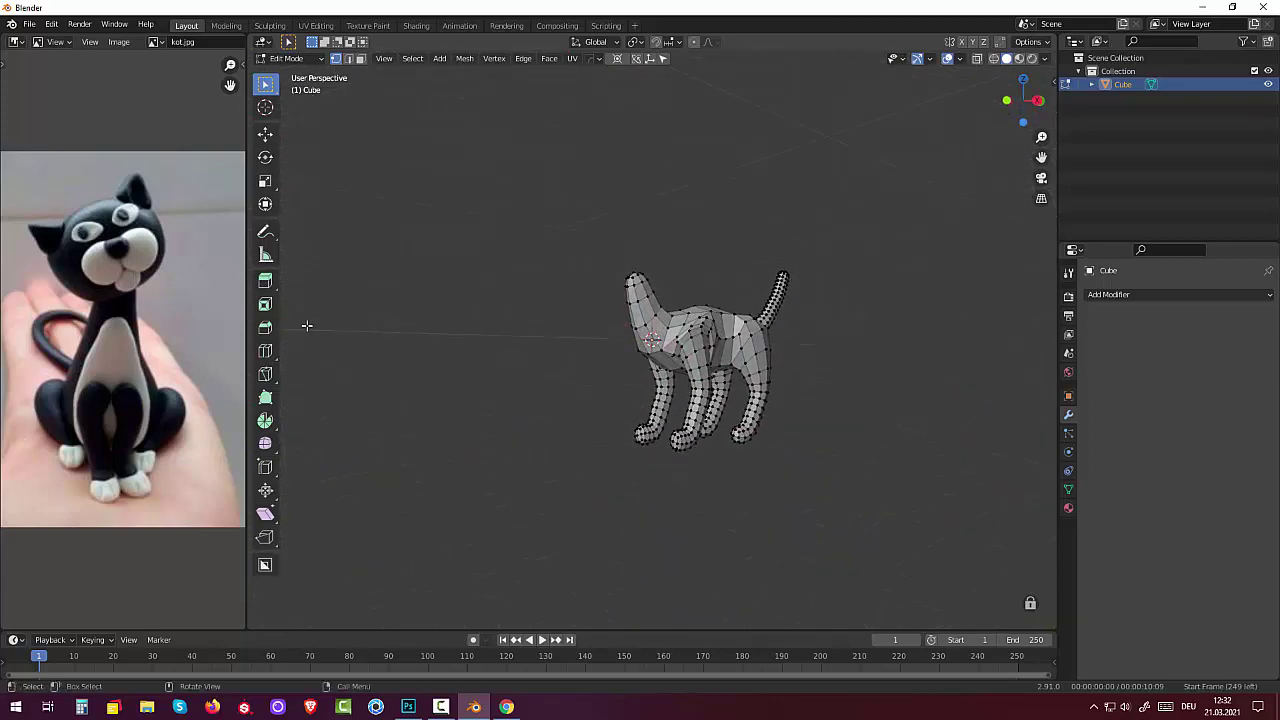
{"action": "left_click", "coordinate": [285, 59]}
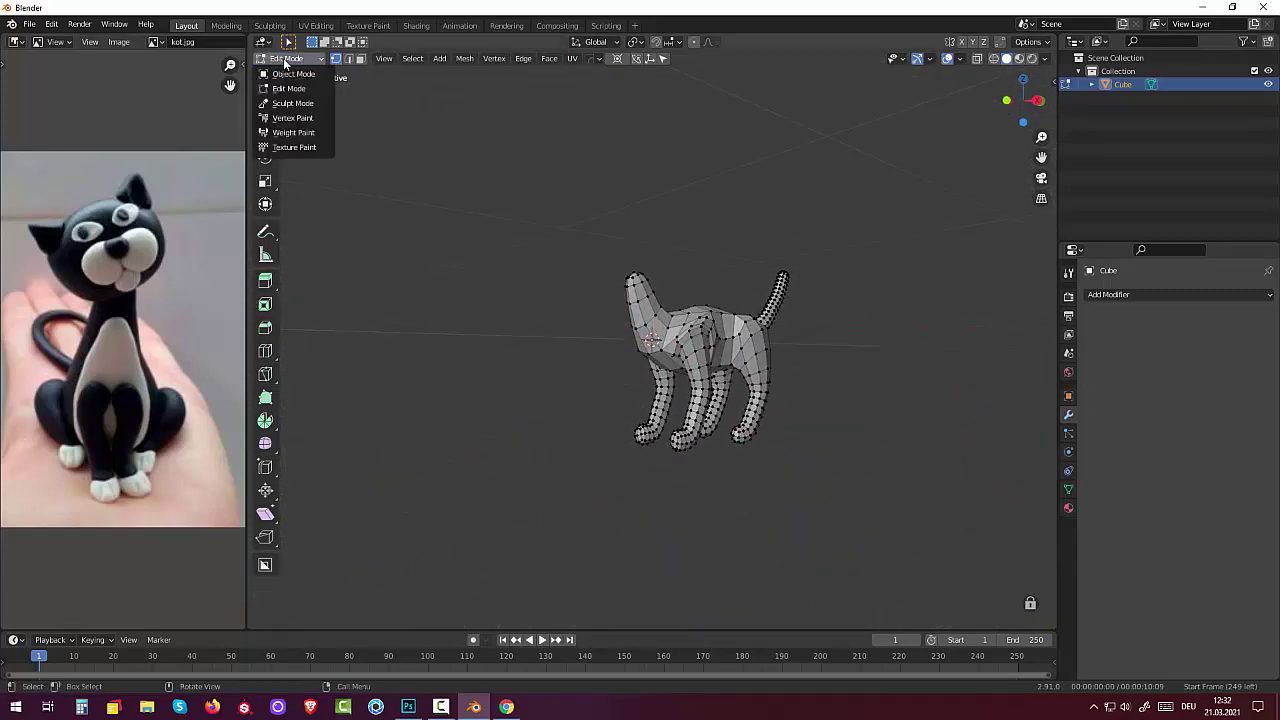
{"action": "left_click", "coordinate": [294, 76]}
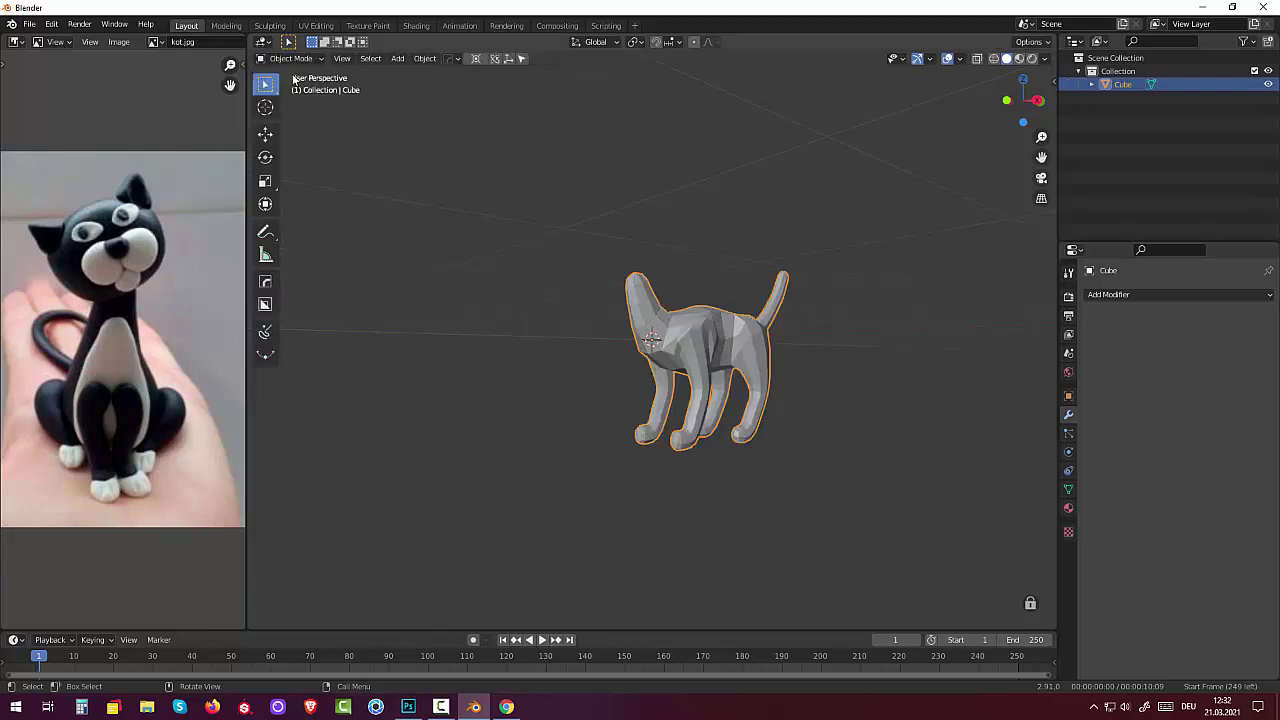
{"action": "left_click", "coordinate": [293, 59]}
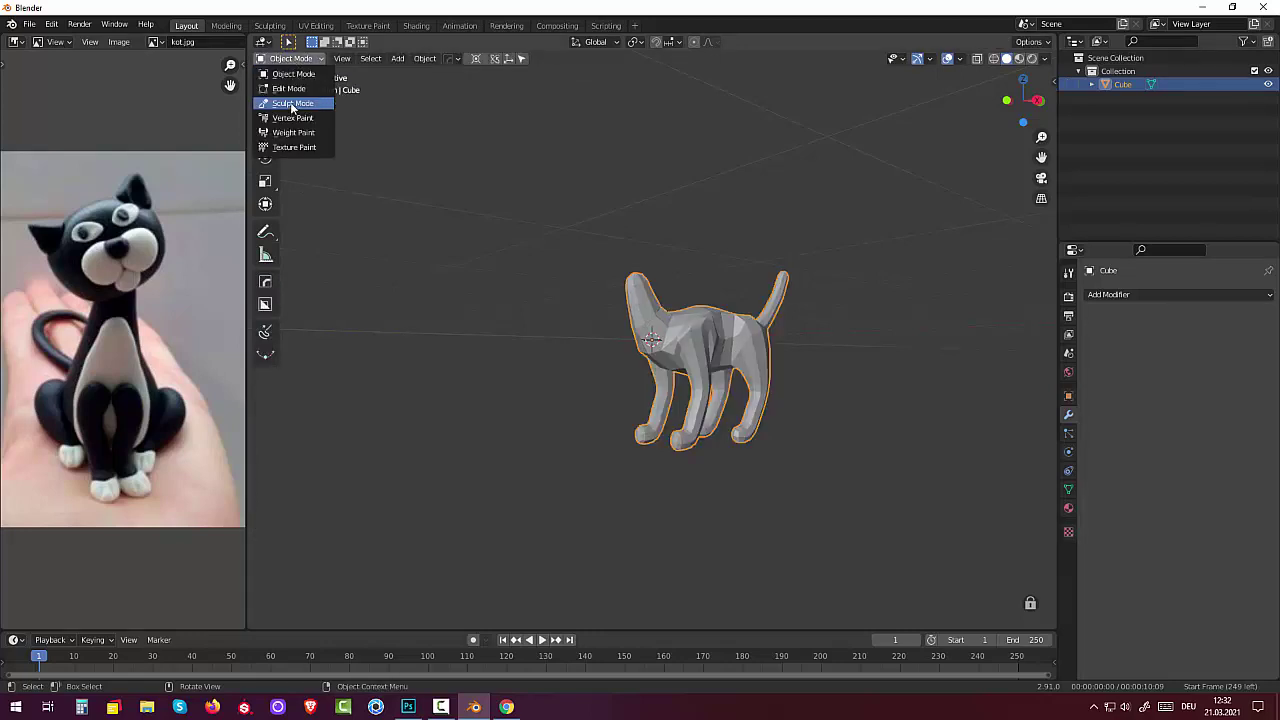
{"action": "left_click", "coordinate": [292, 104]}
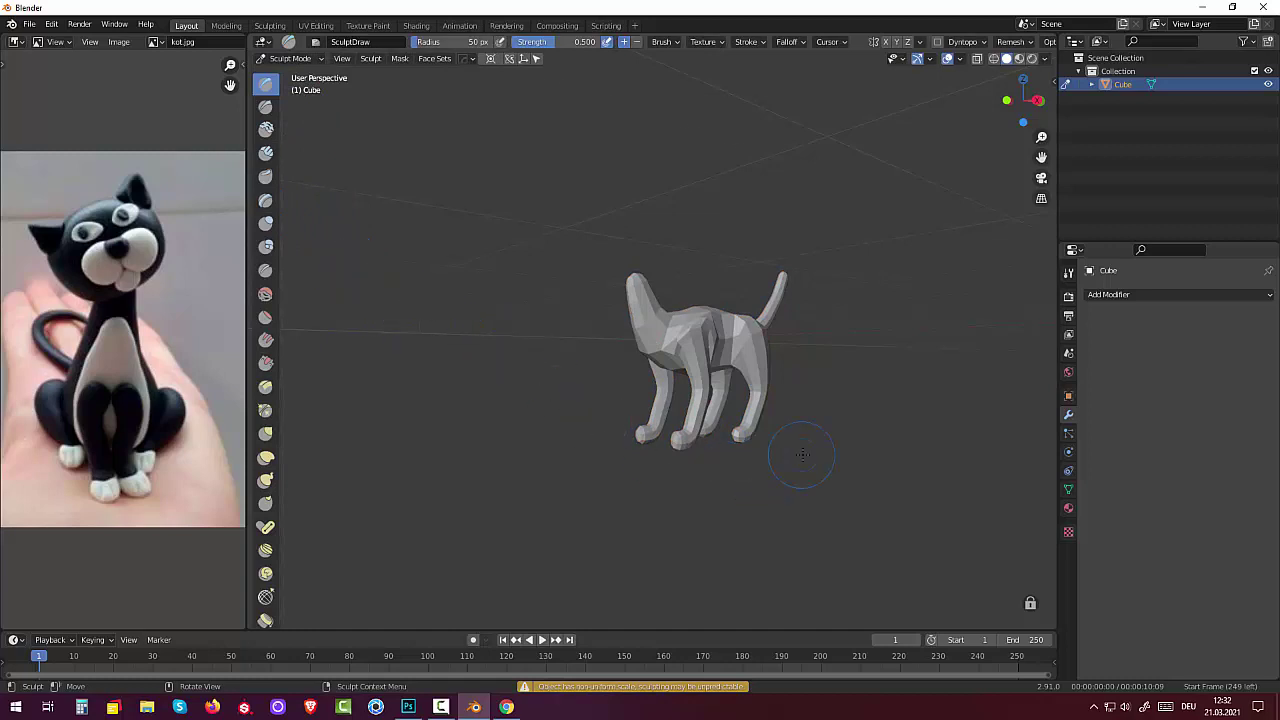
- Use the Elastic Deform brush to reshape the cat's back, flank and chest
{"action": "middle_click_drag", "start_coordinate": [802, 454], "coordinate": [796, 346]}
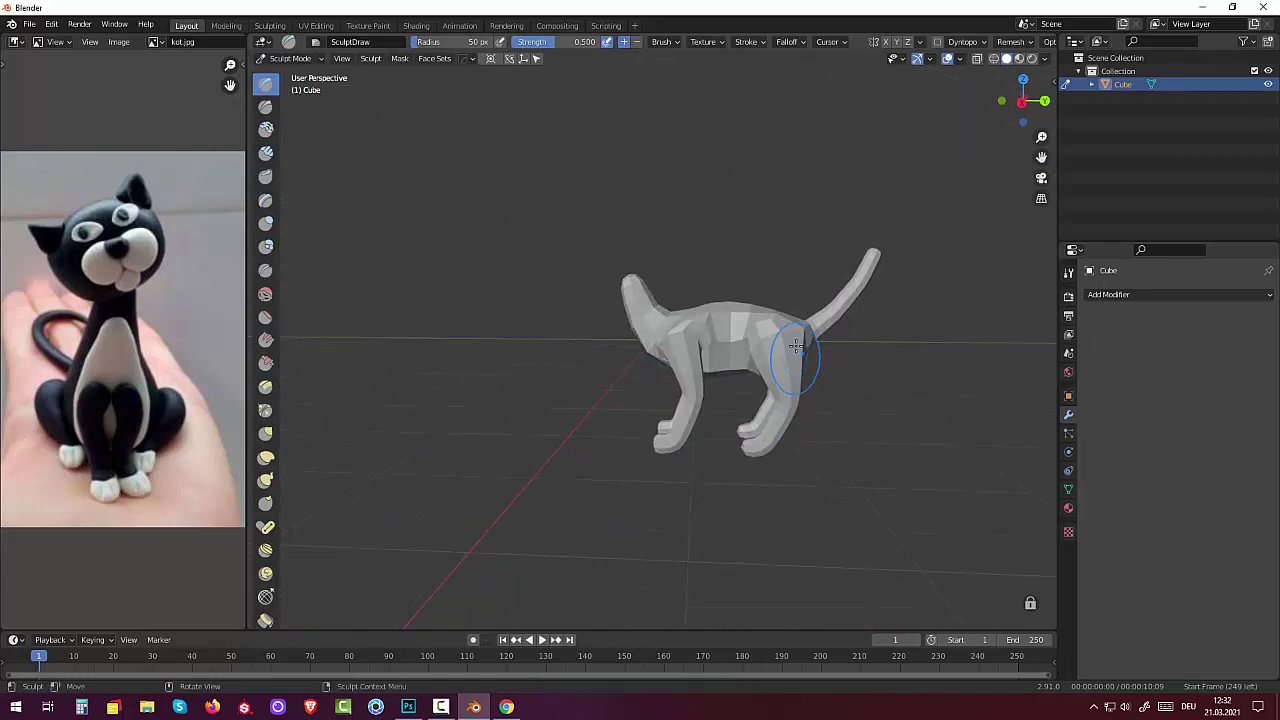
{"action": "left_click", "coordinate": [266, 457]}
{"action": "left_click_drag", "start_coordinate": [766, 320], "coordinate": [770, 334]}
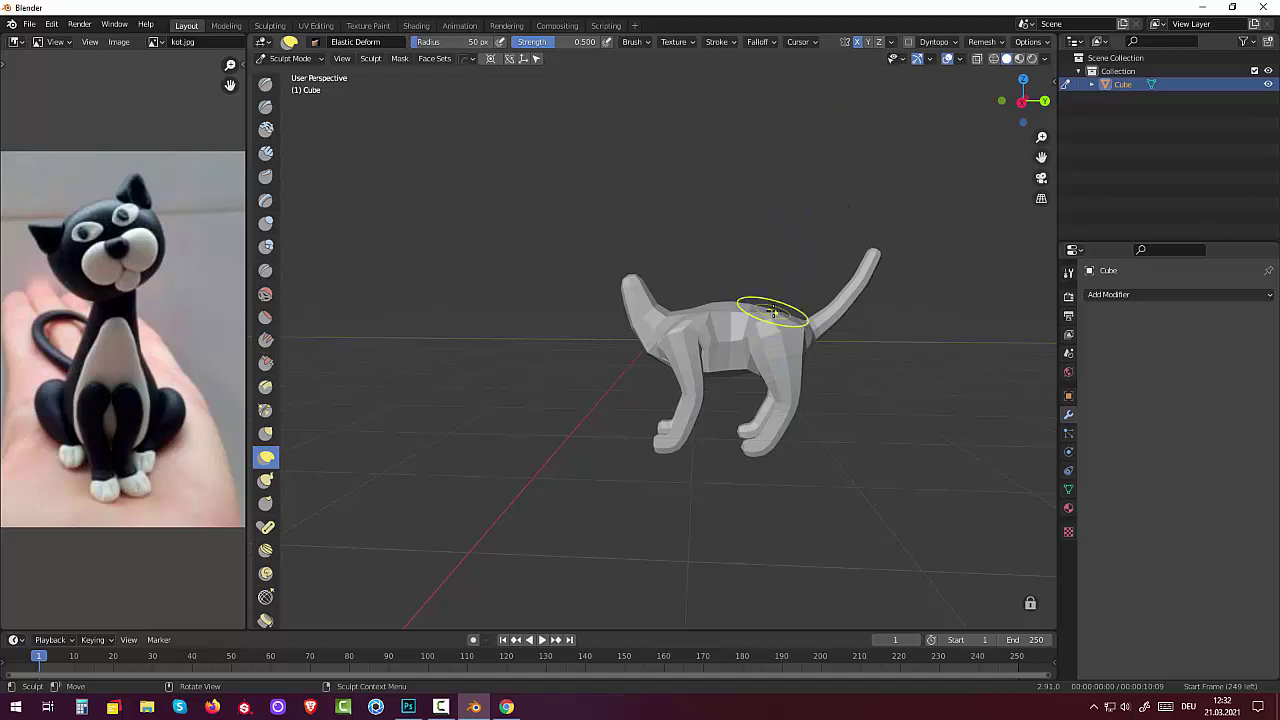
{"action": "left_click_drag", "start_coordinate": [772, 312], "coordinate": [793, 268]}
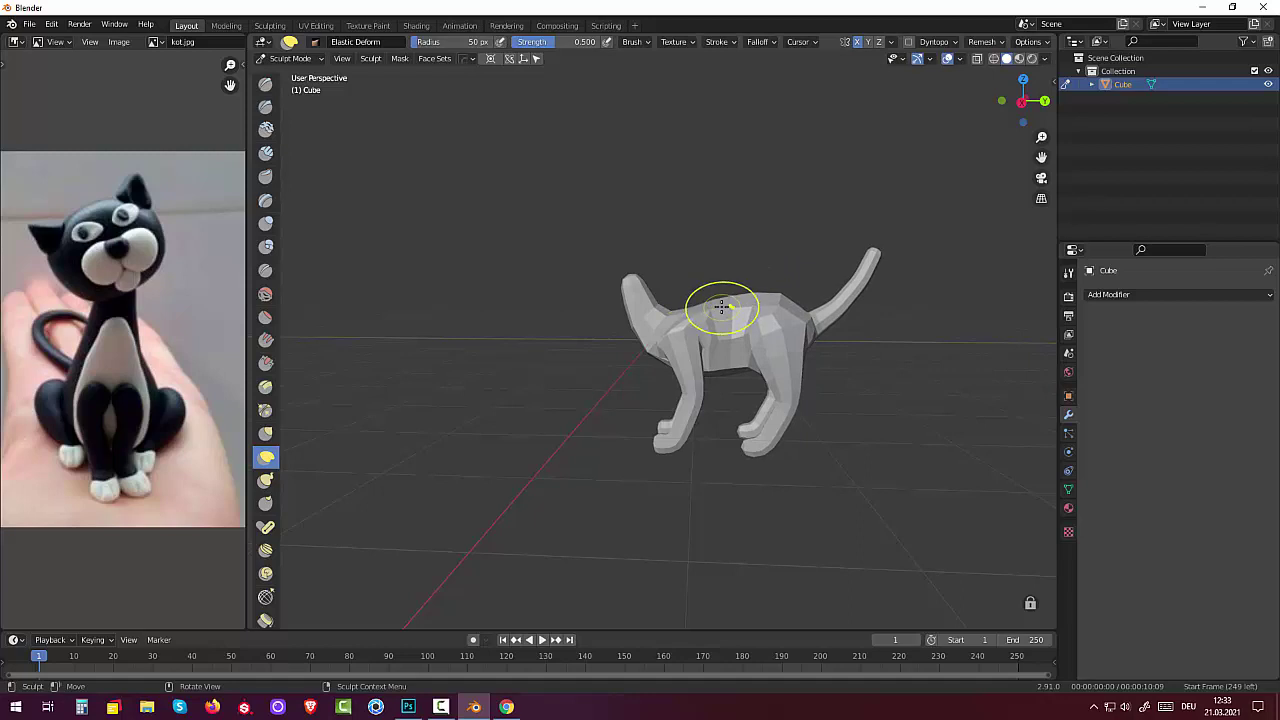
{"action": "left_click_drag", "start_coordinate": [714, 312], "coordinate": [714, 312]}
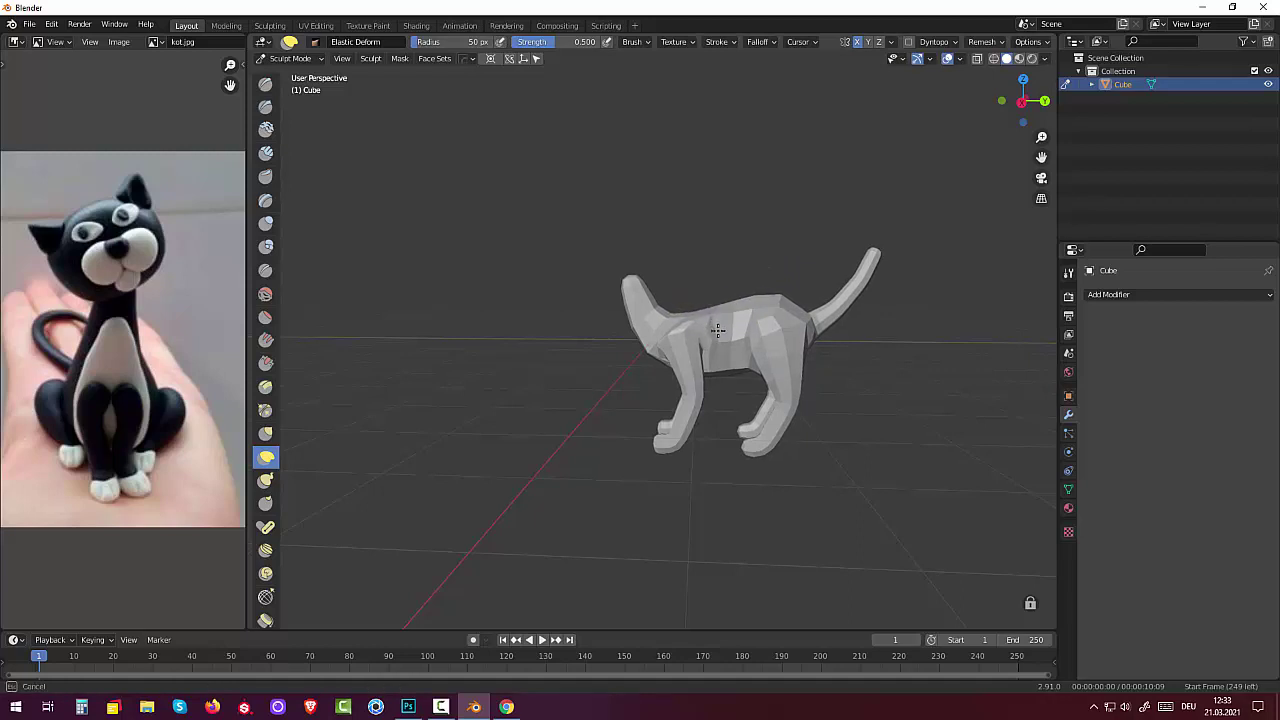
{"action": "mouse_move", "coordinate": [717, 332]}
{"action": "left_mouse_down"}
{"action": "mouse_move", "coordinate": [632, 328]}
{"action": "mouse_move", "coordinate": [629, 281]}
{"action": "left_mouse_up"}
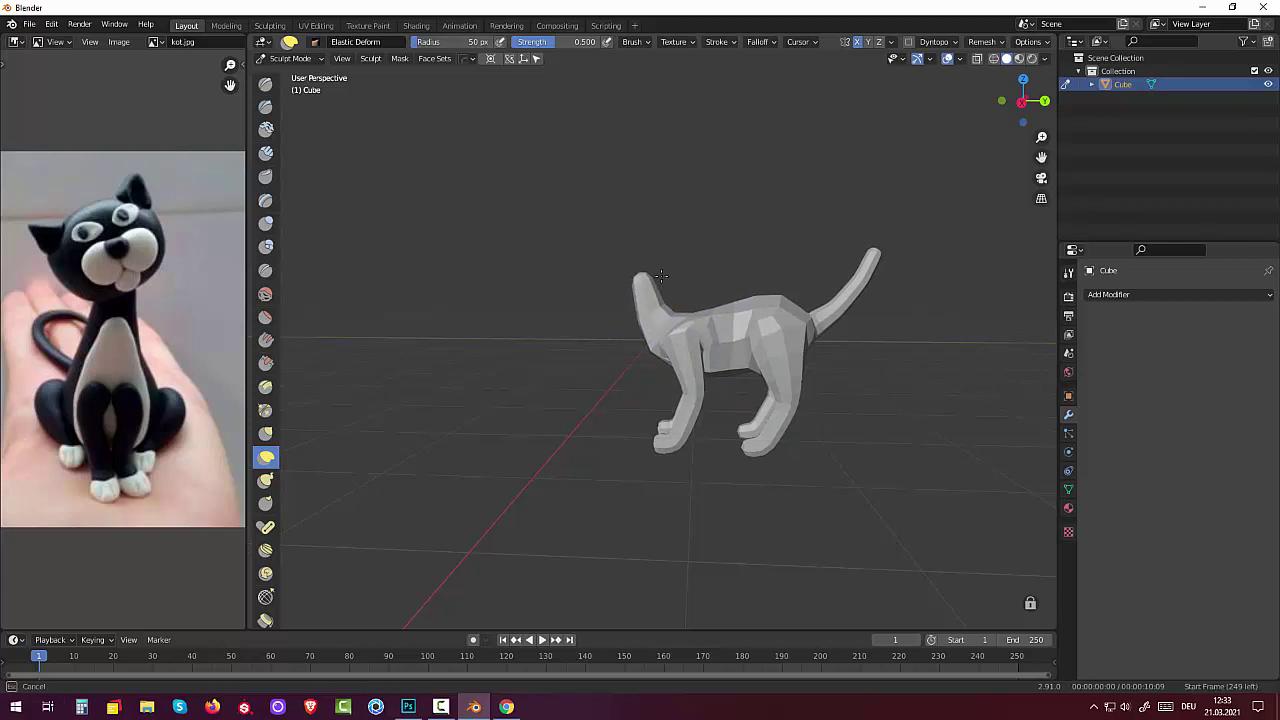
{"action": "left_click_drag", "start_coordinate": [661, 275], "coordinate": [668, 288]}
{"action": "middle_click_drag", "start_coordinate": [686, 314], "coordinate": [814, 343]}
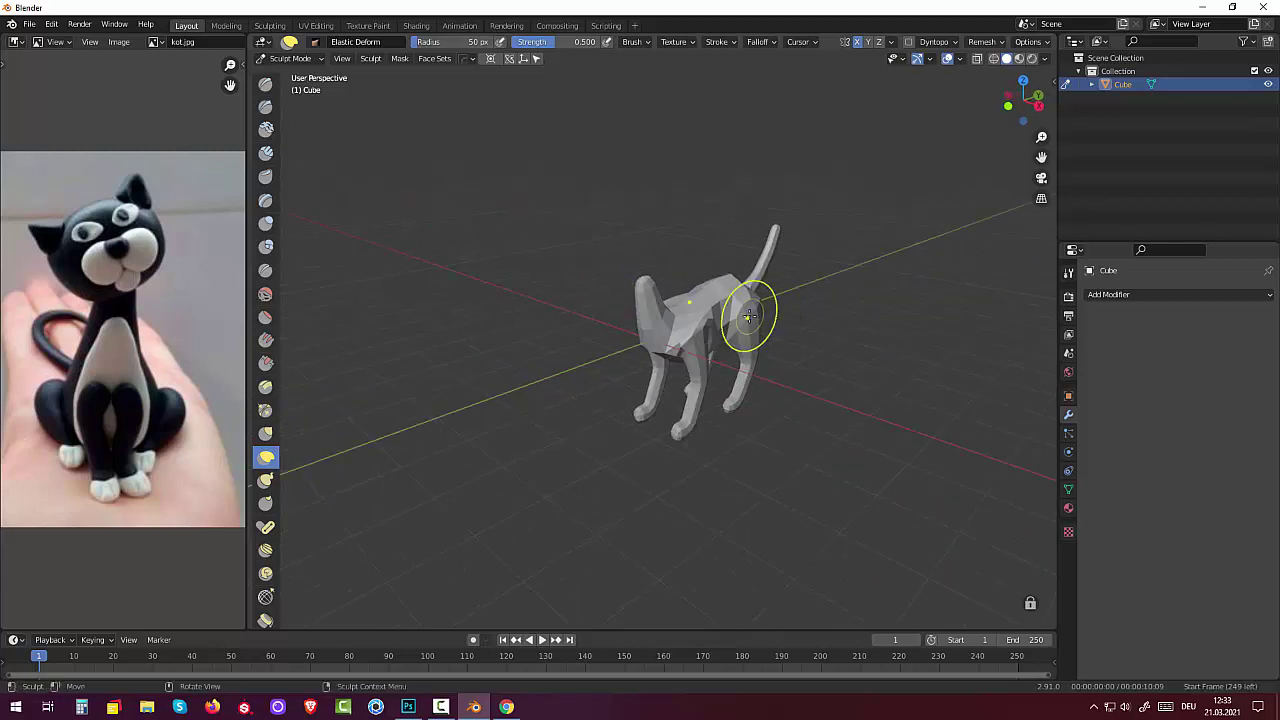
{"action": "middle_click_drag", "start_coordinate": [760, 310], "coordinate": [693, 340]}
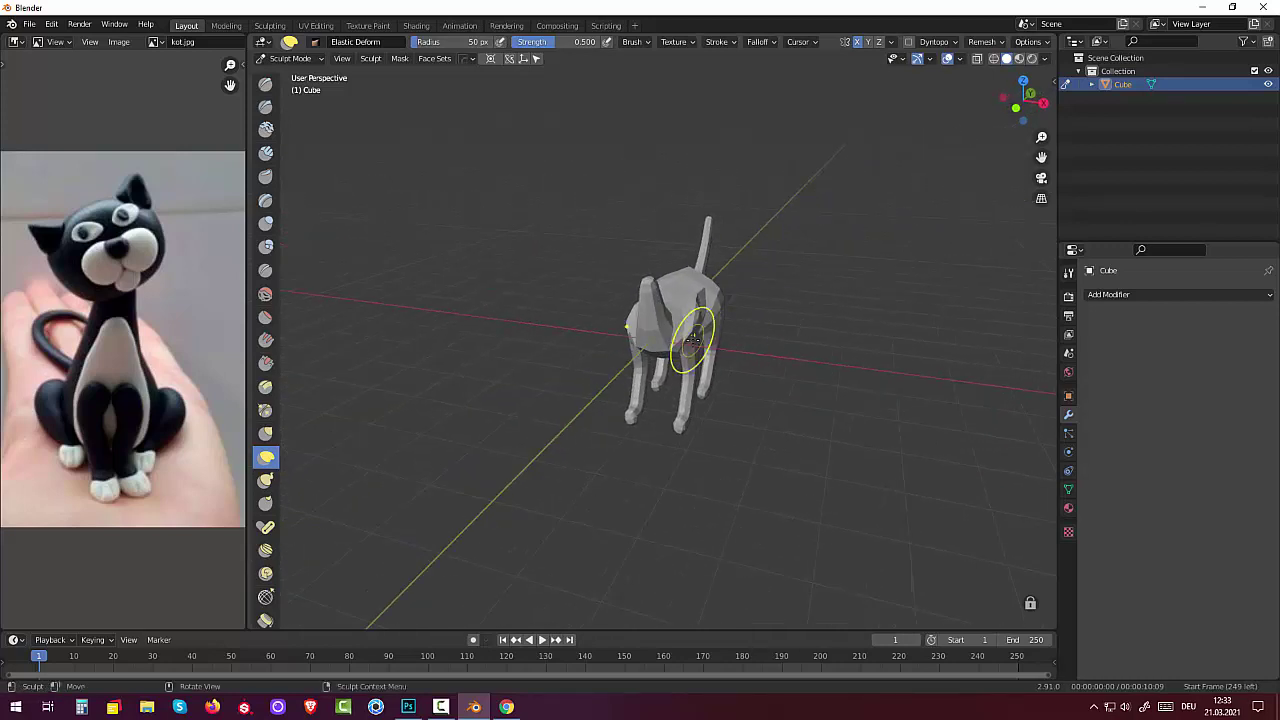
{"action": "left_click_drag", "start_coordinate": [692, 340], "coordinate": [709, 329]}
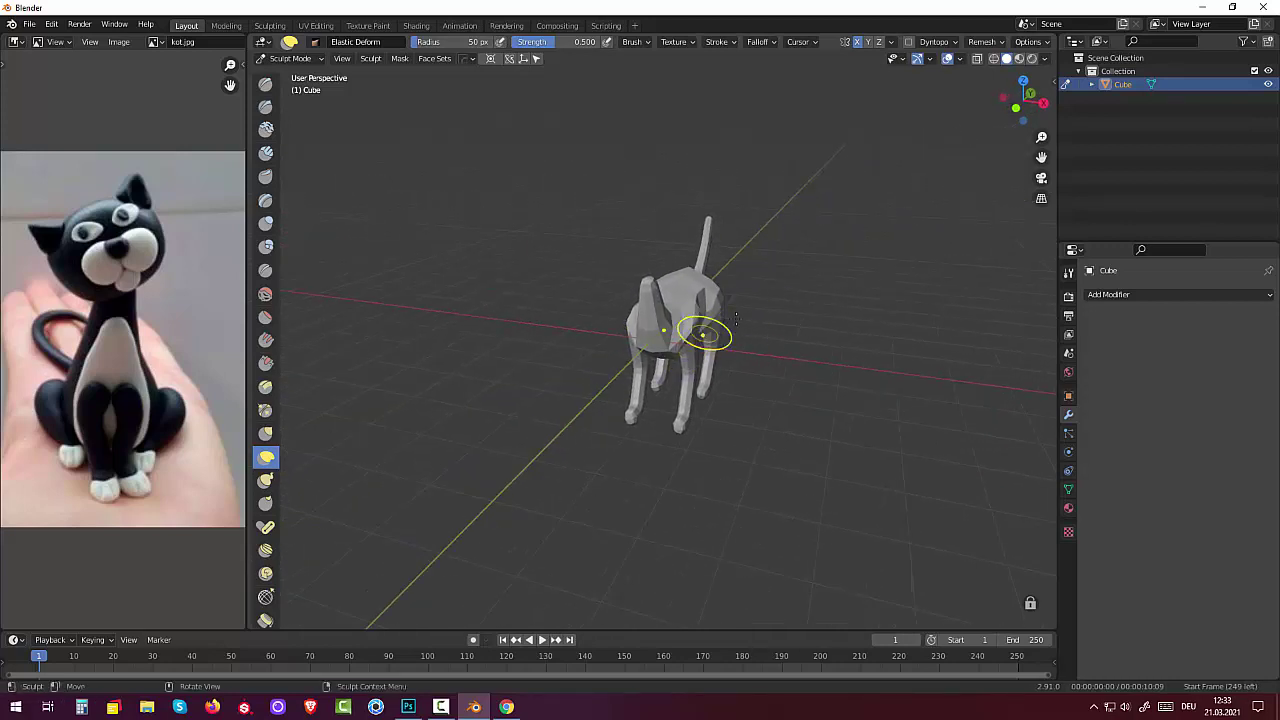
{"action": "mouse_move", "coordinate": [709, 329]}
{"action": "middle_mouse_down"}
{"action": "mouse_move", "coordinate": [768, 290]}
{"action": "mouse_move", "coordinate": [585, 293]}
{"action": "mouse_move", "coordinate": [600, 296]}
{"action": "middle_mouse_up"}
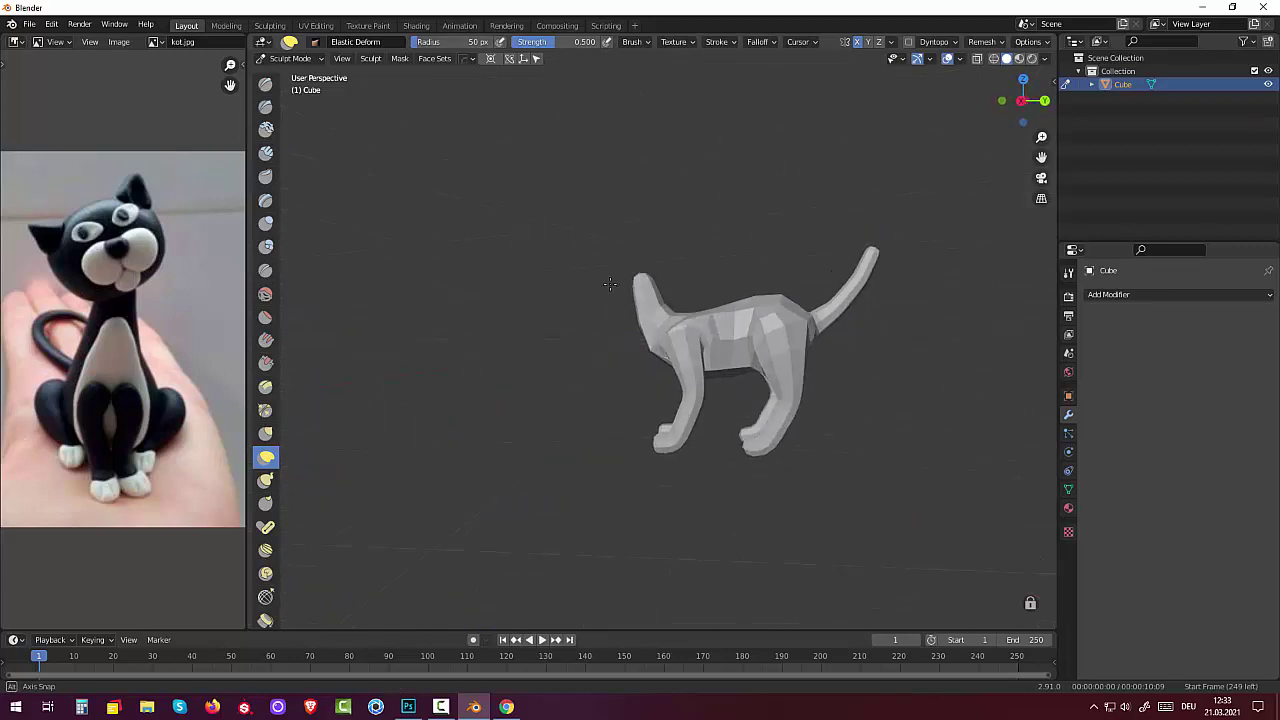
- With the Inflate/Deflate brush, bulge out the cat's shoulder, side and hip
{"action": "left_click", "coordinate": [265, 224]}
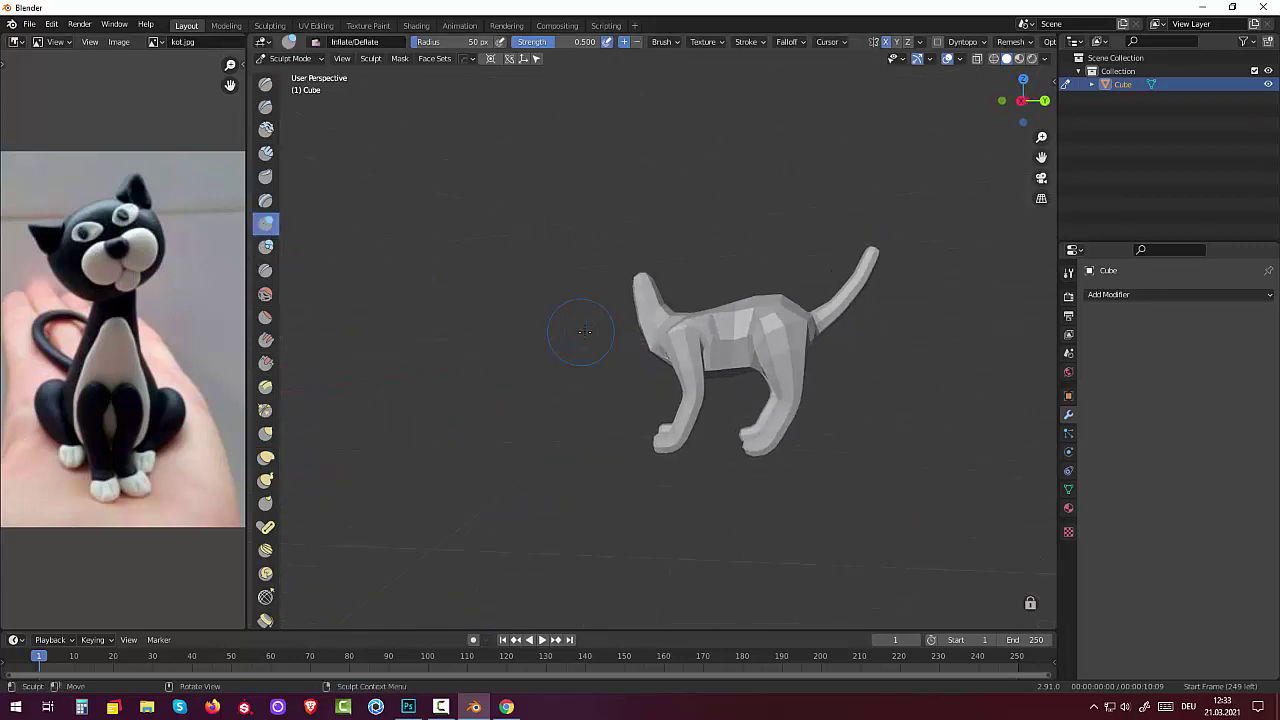
{"action": "mouse_move", "coordinate": [685, 358]}
{"action": "left_mouse_down"}
{"action": "mouse_move", "coordinate": [671, 360]}
{"action": "mouse_move", "coordinate": [752, 337]}
{"action": "mouse_move", "coordinate": [784, 360]}
{"action": "mouse_move", "coordinate": [772, 382]}
{"action": "left_mouse_up"}
{"action": "mouse_move", "coordinate": [780, 395]}
{"action": "middle_mouse_down"}
{"action": "mouse_move", "coordinate": [790, 414]}
{"action": "mouse_move", "coordinate": [930, 411]}
{"action": "mouse_move", "coordinate": [624, 510]}
{"action": "mouse_move", "coordinate": [548, 406]}
{"action": "middle_mouse_up"}
{"action": "mouse_move", "coordinate": [465, 432]}
{"action": "middle_mouse_down"}
{"action": "mouse_move", "coordinate": [593, 420]}
{"action": "mouse_move", "coordinate": [713, 300]}
{"action": "middle_mouse_up"}
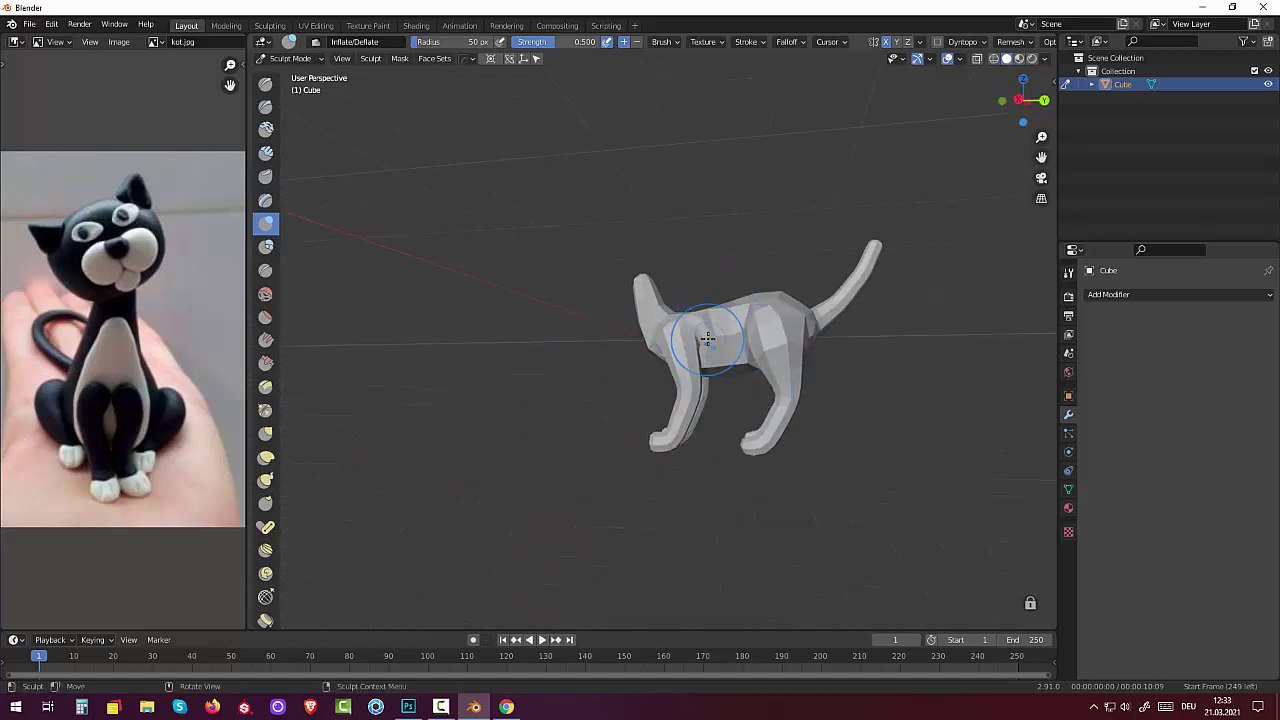
{"action": "mouse_move", "coordinate": [704, 341]}
{"action": "middle_mouse_down"}
{"action": "mouse_move", "coordinate": [868, 424]}
{"action": "mouse_move", "coordinate": [832, 370]}
{"action": "middle_mouse_up"}
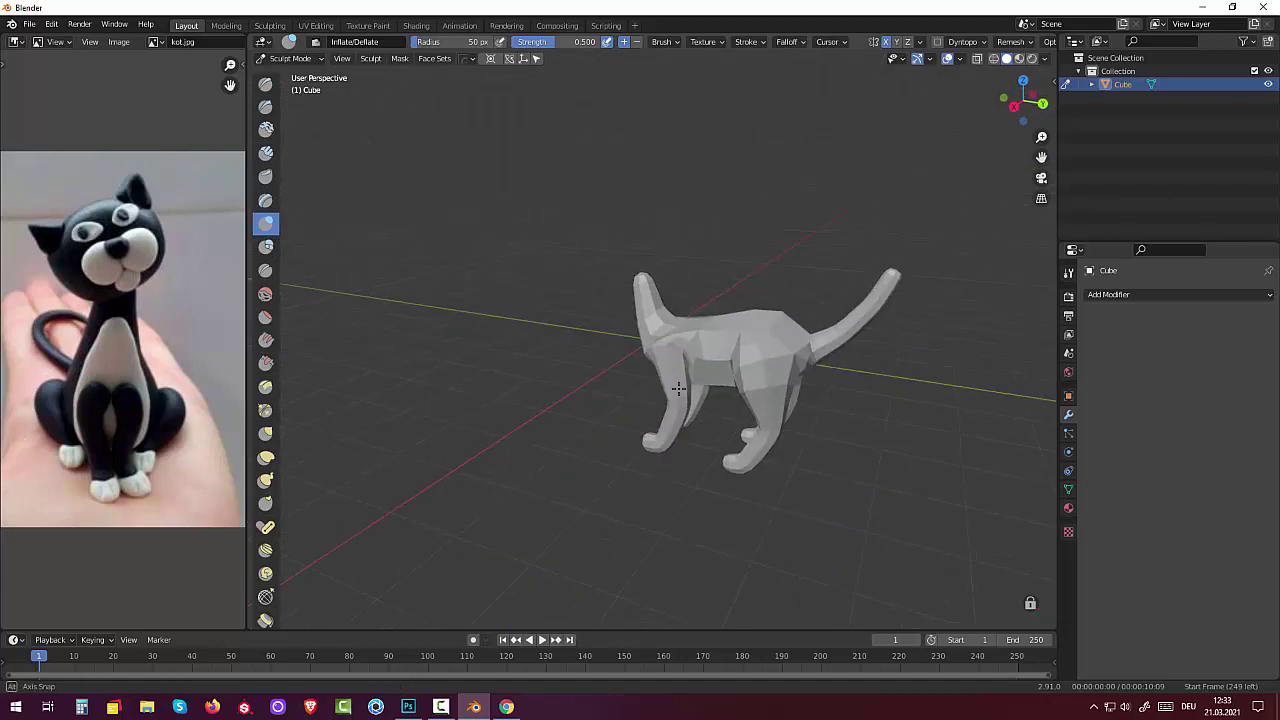
{"action": "left_click_drag", "start_coordinate": [785, 352], "coordinate": [844, 320]}
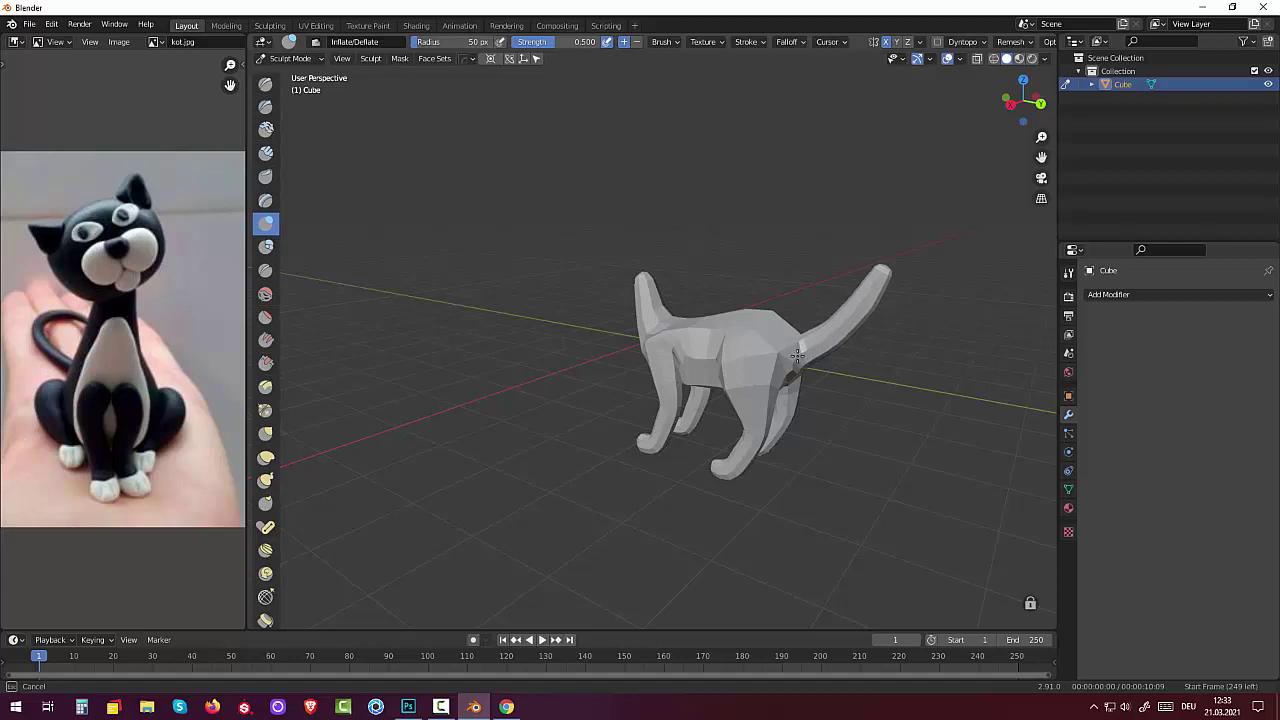
- Inflate the tail, its base and the head, then switch to Front Orthographic view
{"action": "middle_click_drag", "start_coordinate": [797, 356], "coordinate": [335, 398]}
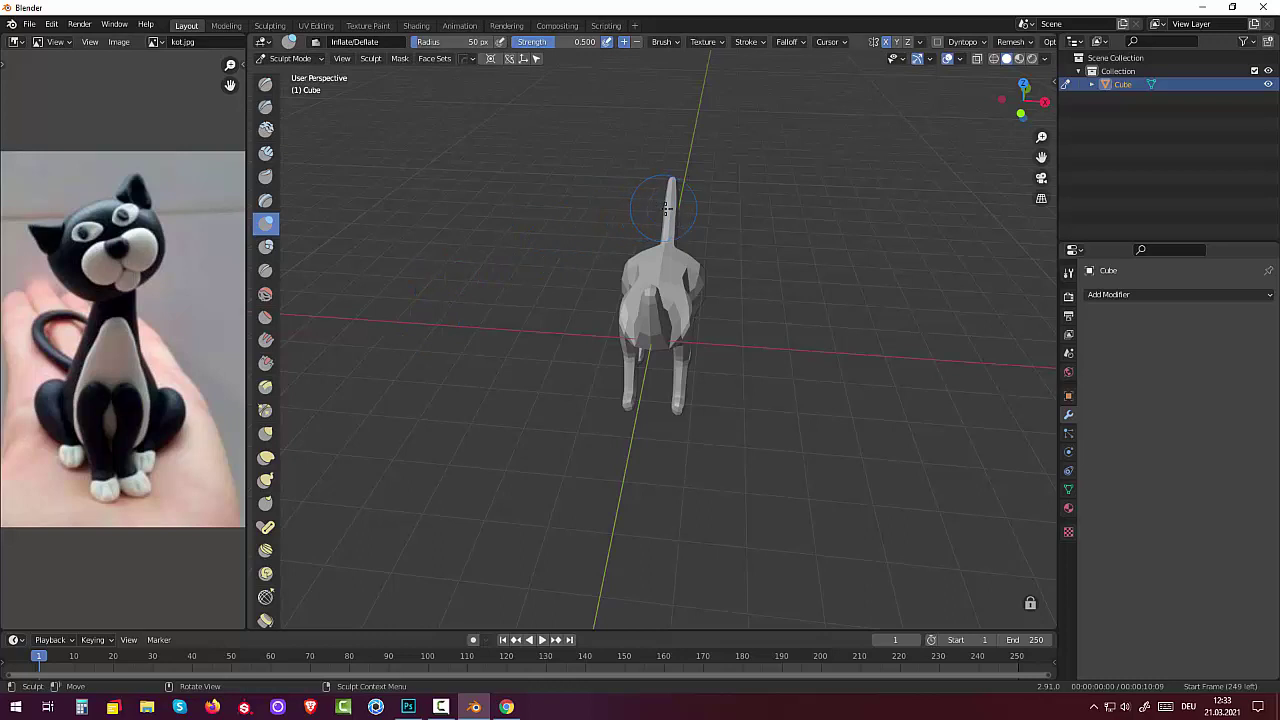
{"action": "left_click_drag", "start_coordinate": [665, 207], "coordinate": [643, 276]}
{"action": "mouse_move", "coordinate": [584, 348]}
{"action": "middle_mouse_down"}
{"action": "mouse_move", "coordinate": [254, 340]}
{"action": "mouse_move", "coordinate": [882, 322]}
{"action": "mouse_move", "coordinate": [872, 352]}
{"action": "middle_mouse_up"}
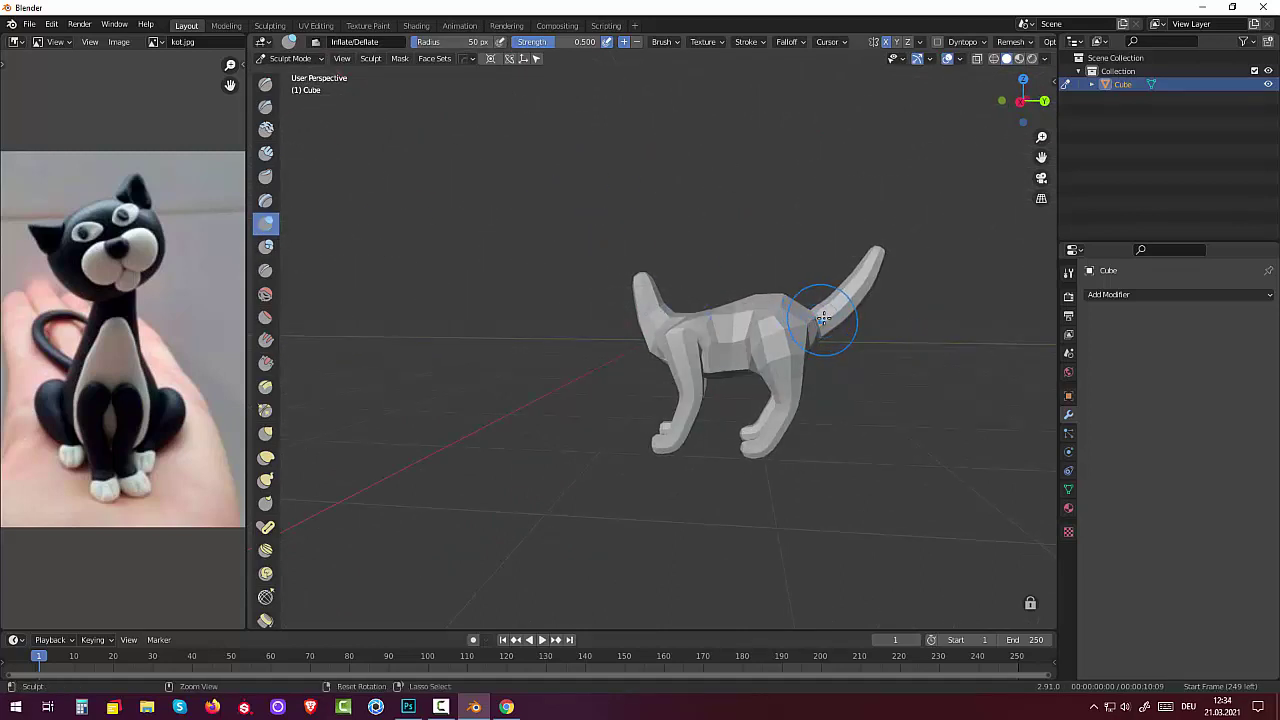
{"action": "mouse_move", "coordinate": [834, 302]}
{"action": "left_mouse_down"}
{"action": "mouse_move", "coordinate": [872, 258]}
{"action": "mouse_move", "coordinate": [823, 294]}
{"action": "mouse_move", "coordinate": [853, 286]}
{"action": "mouse_move", "coordinate": [825, 318]}
{"action": "mouse_move", "coordinate": [857, 271]}
{"action": "mouse_move", "coordinate": [829, 314]}
{"action": "left_mouse_up"}
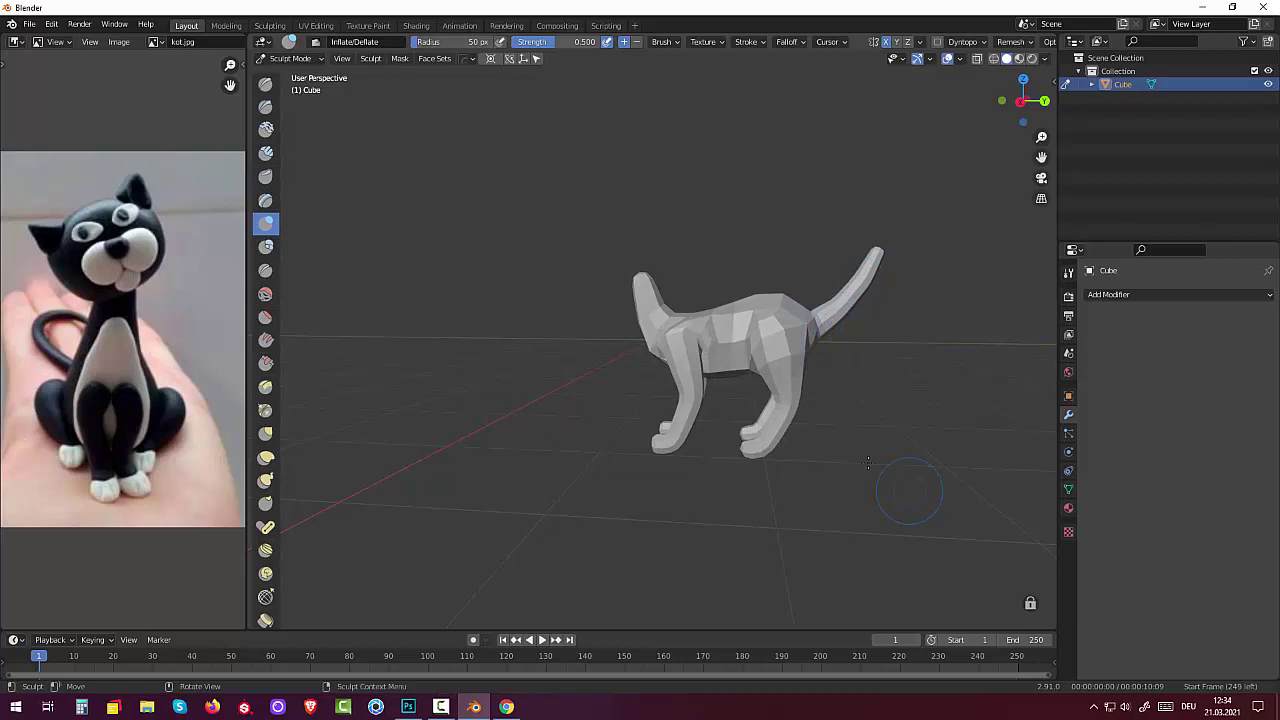
{"action": "mouse_move", "coordinate": [912, 494]}
{"action": "middle_mouse_down"}
{"action": "mouse_move", "coordinate": [1015, 457]}
{"action": "mouse_move", "coordinate": [835, 461]}
{"action": "middle_mouse_up"}
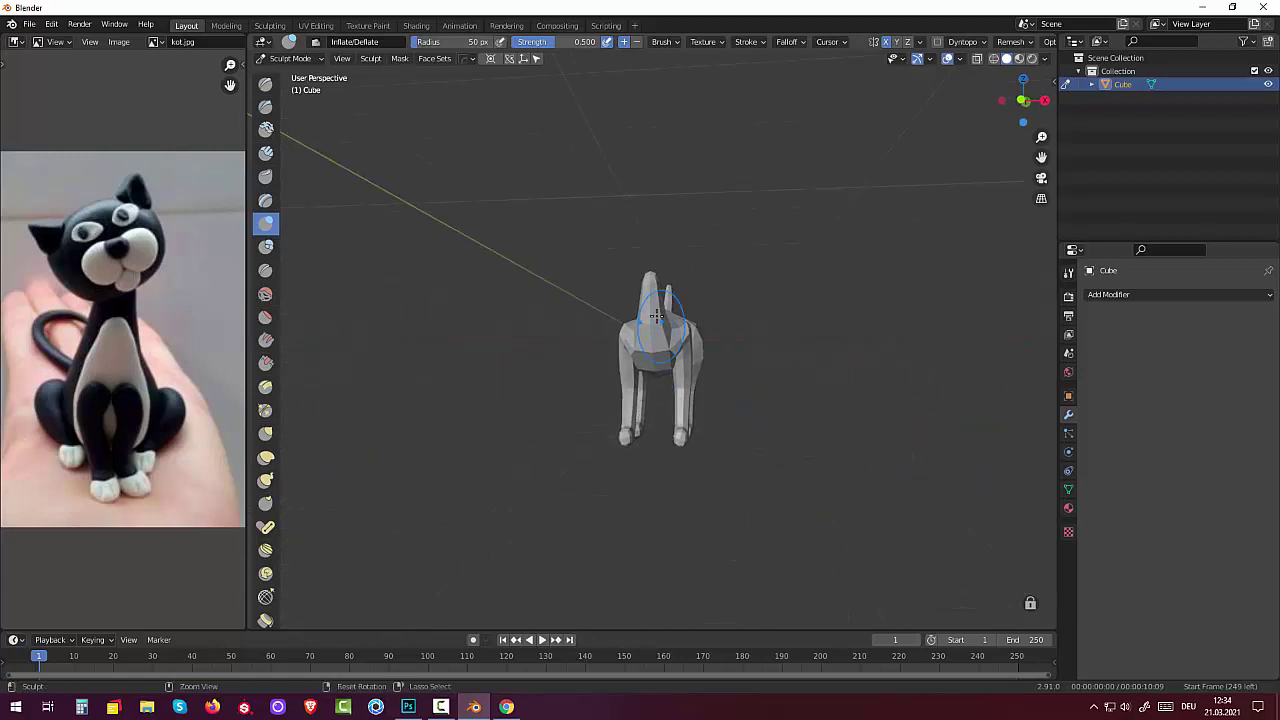
{"action": "mouse_move", "coordinate": [656, 316]}
{"action": "left_mouse_down"}
{"action": "mouse_move", "coordinate": [640, 286]}
{"action": "mouse_move", "coordinate": [643, 310]}
{"action": "mouse_move", "coordinate": [651, 272]}
{"action": "mouse_move", "coordinate": [654, 300]}
{"action": "left_mouse_up"}
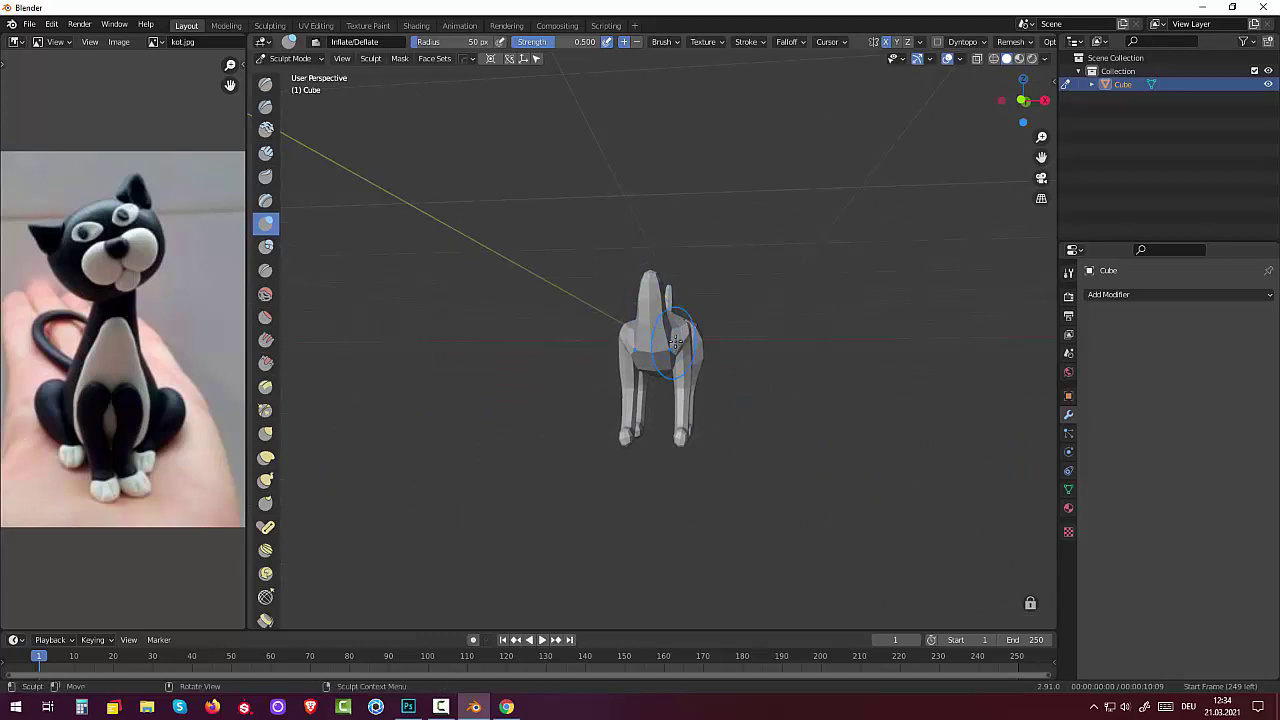
{"action": "middle_click_drag", "start_coordinate": [688, 333], "coordinate": [723, 335]}
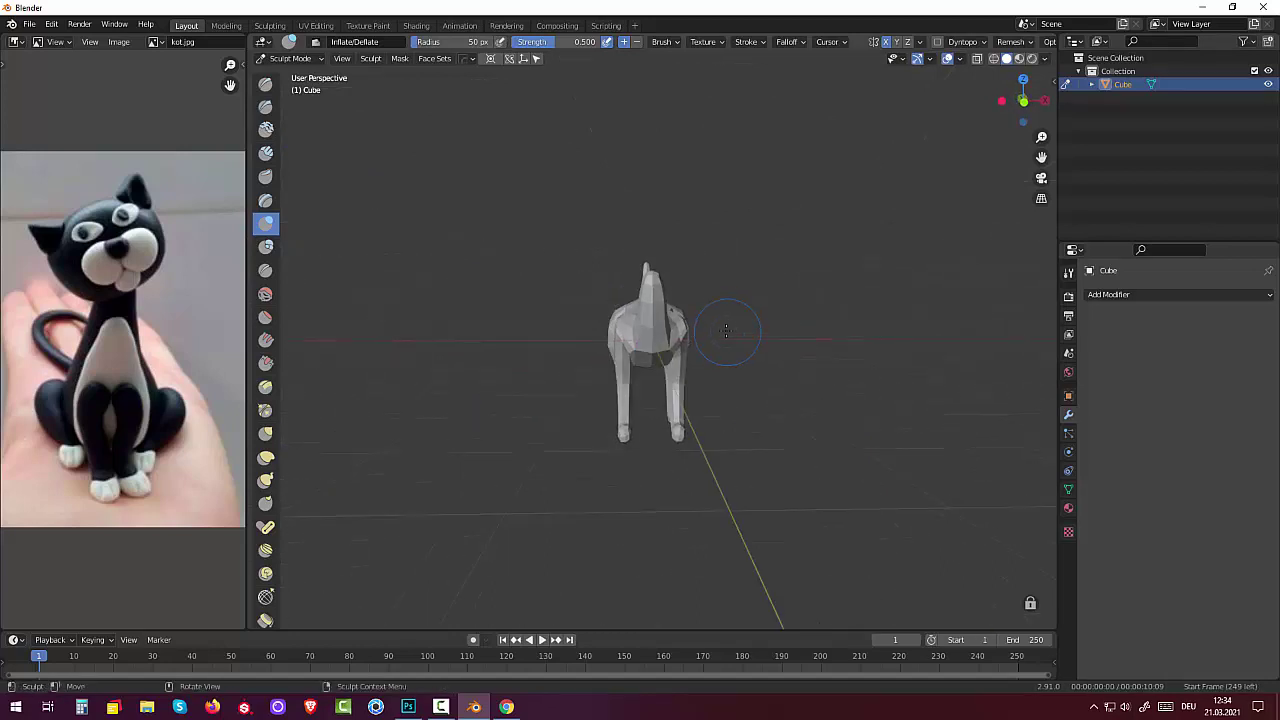
{"action": "key", "text": "KP_1"}
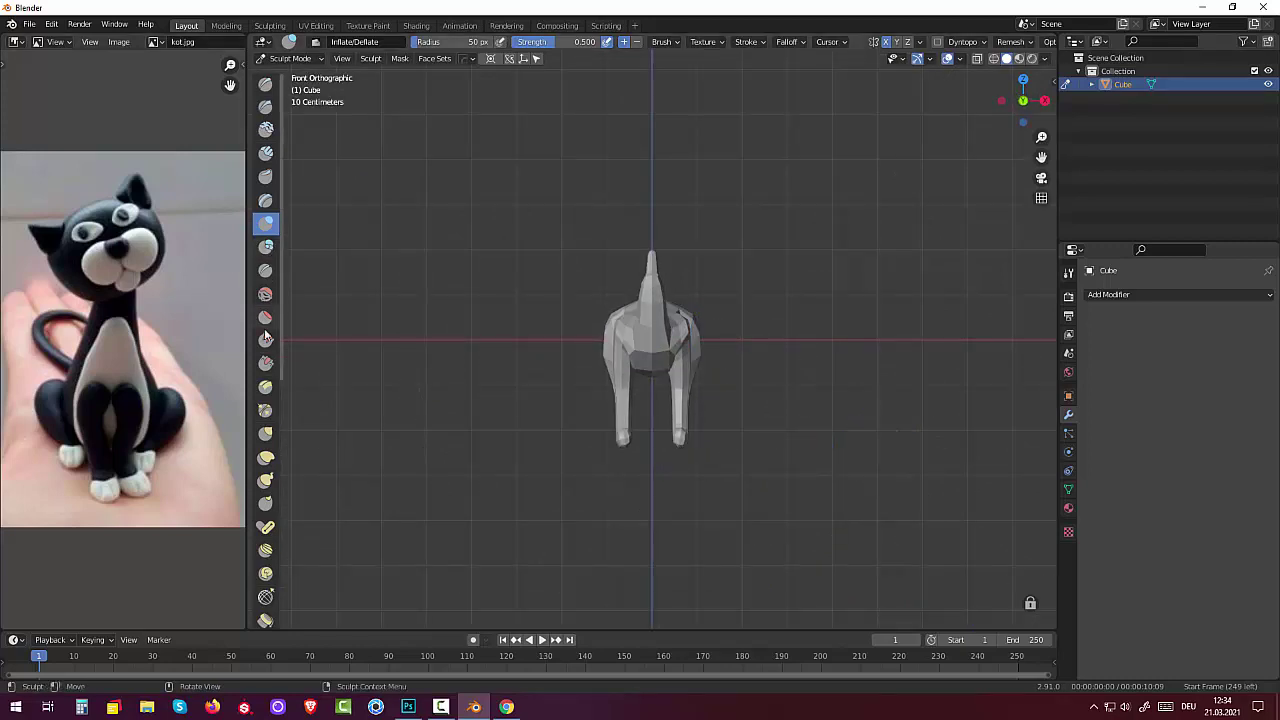
- Pull out the shoulders with Elastic Deform, then inflate the cat's chest
{"action": "left_click", "coordinate": [266, 457]}
{"action": "mouse_move", "coordinate": [717, 353]}
{"action": "left_mouse_down"}
{"action": "mouse_move", "coordinate": [683, 332]}
{"action": "mouse_move", "coordinate": [677, 348]}
{"action": "left_mouse_up"}
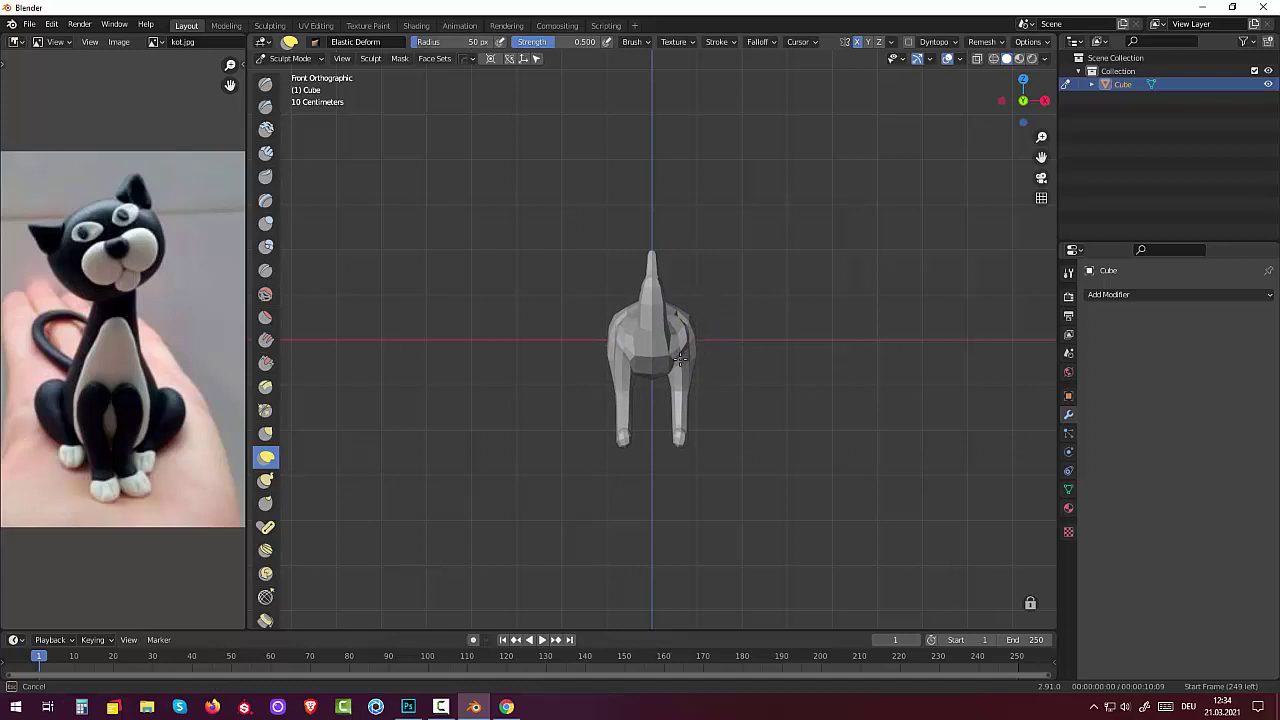
{"action": "left_click_drag", "start_coordinate": [634, 472], "coordinate": [630, 400]}
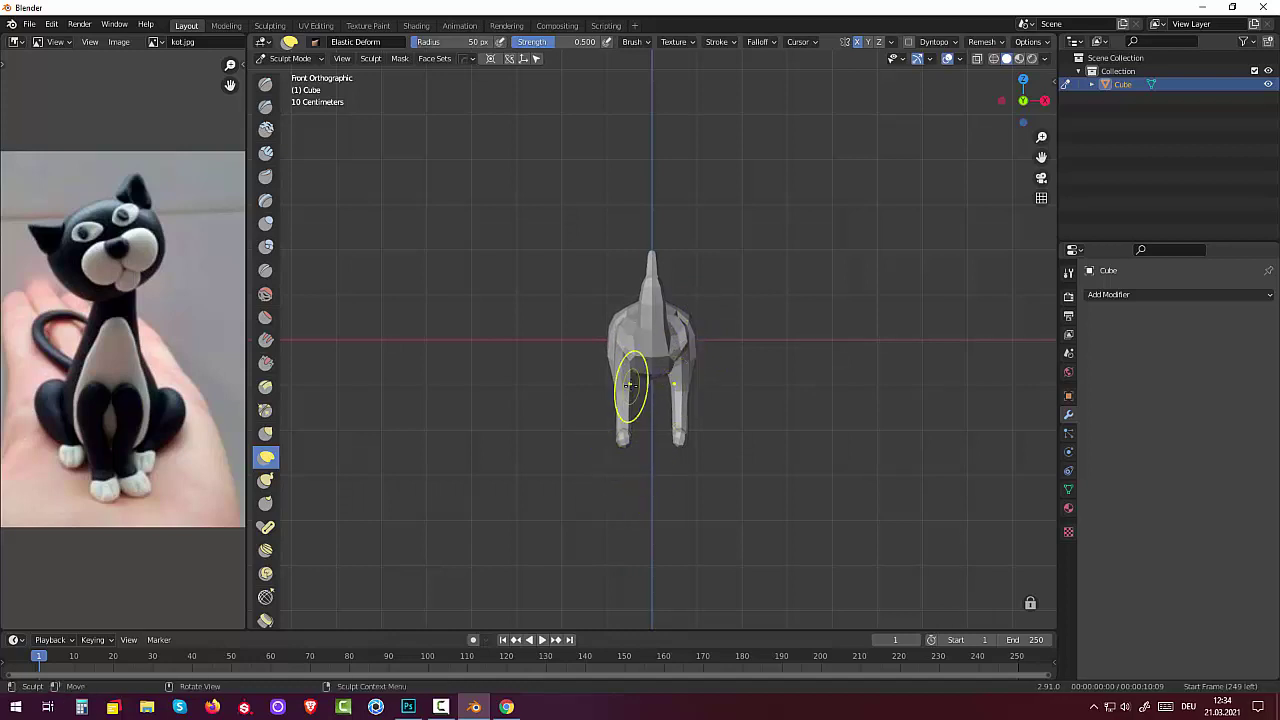
{"action": "left_click", "coordinate": [266, 223]}
{"action": "left_click_drag", "start_coordinate": [612, 390], "coordinate": [633, 343]}
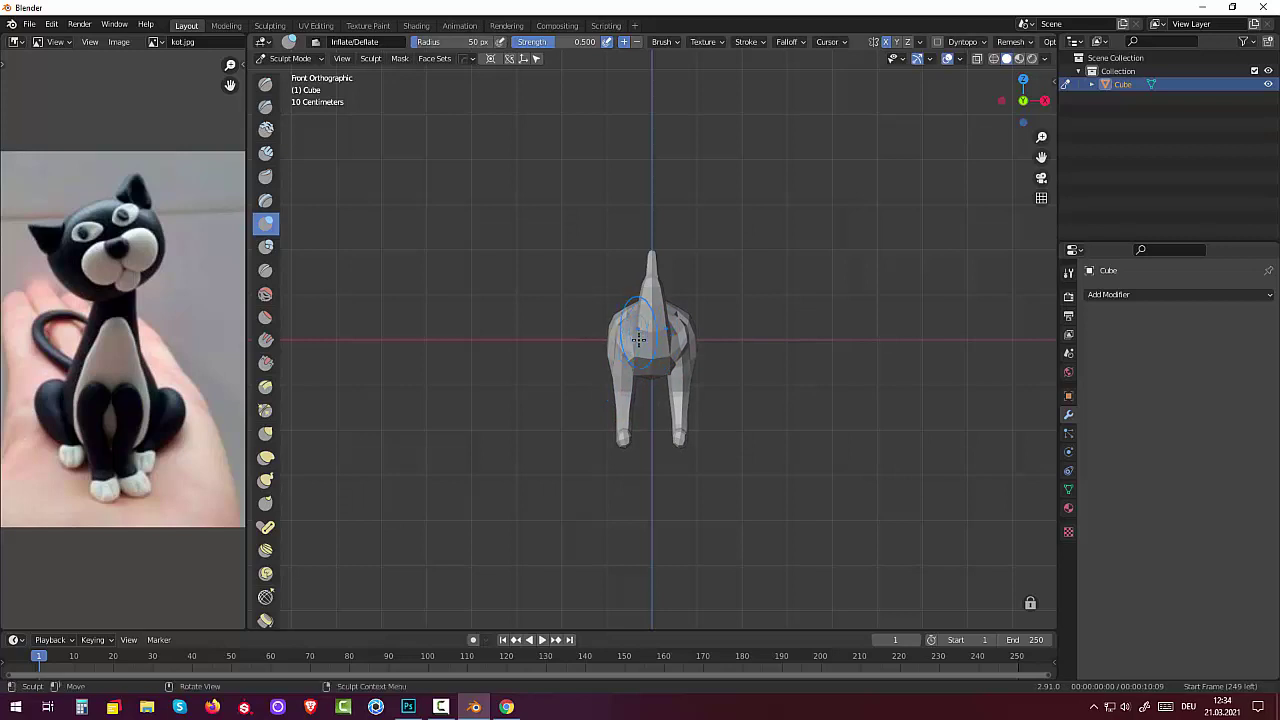
{"action": "left_click_drag", "start_coordinate": [633, 343], "coordinate": [650, 325]}
{"action": "middle_click_drag", "start_coordinate": [650, 325], "coordinate": [493, 316]}
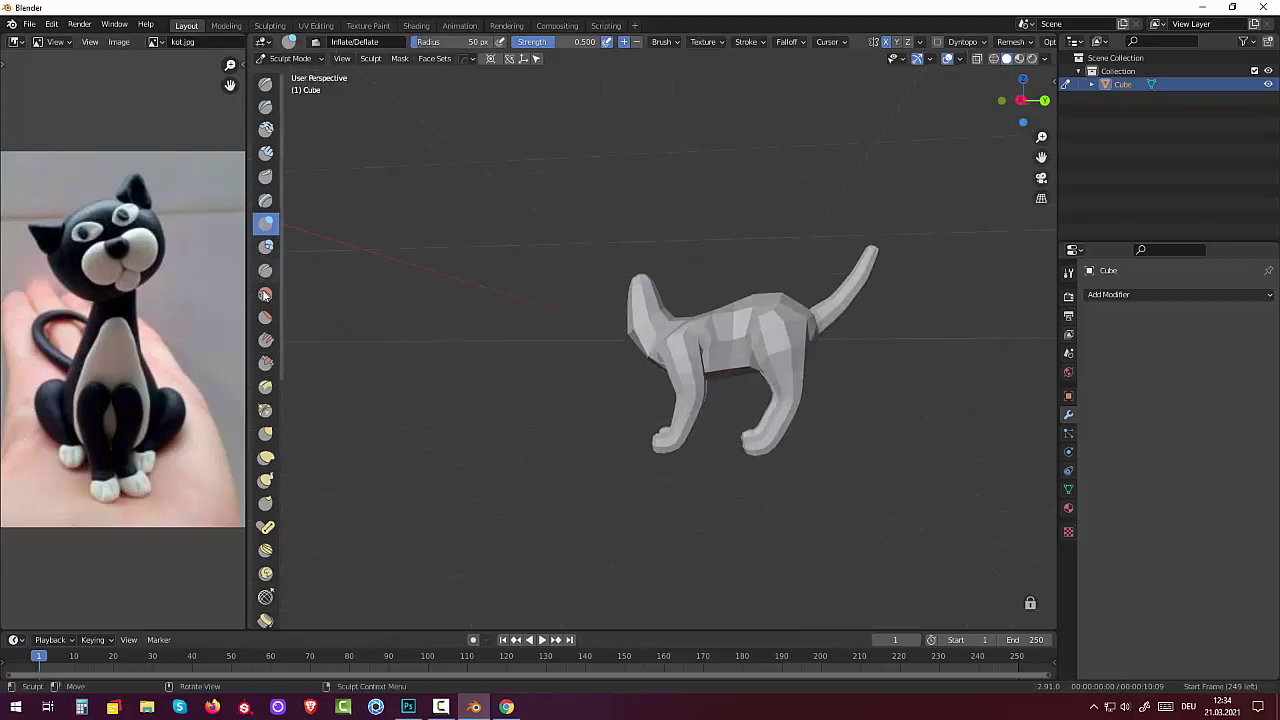
- Pull the cat's head and neck forward with the Elastic Deform brush
{"action": "left_click", "coordinate": [266, 457]}
{"action": "left_click_drag", "start_coordinate": [628, 343], "coordinate": [657, 300]}
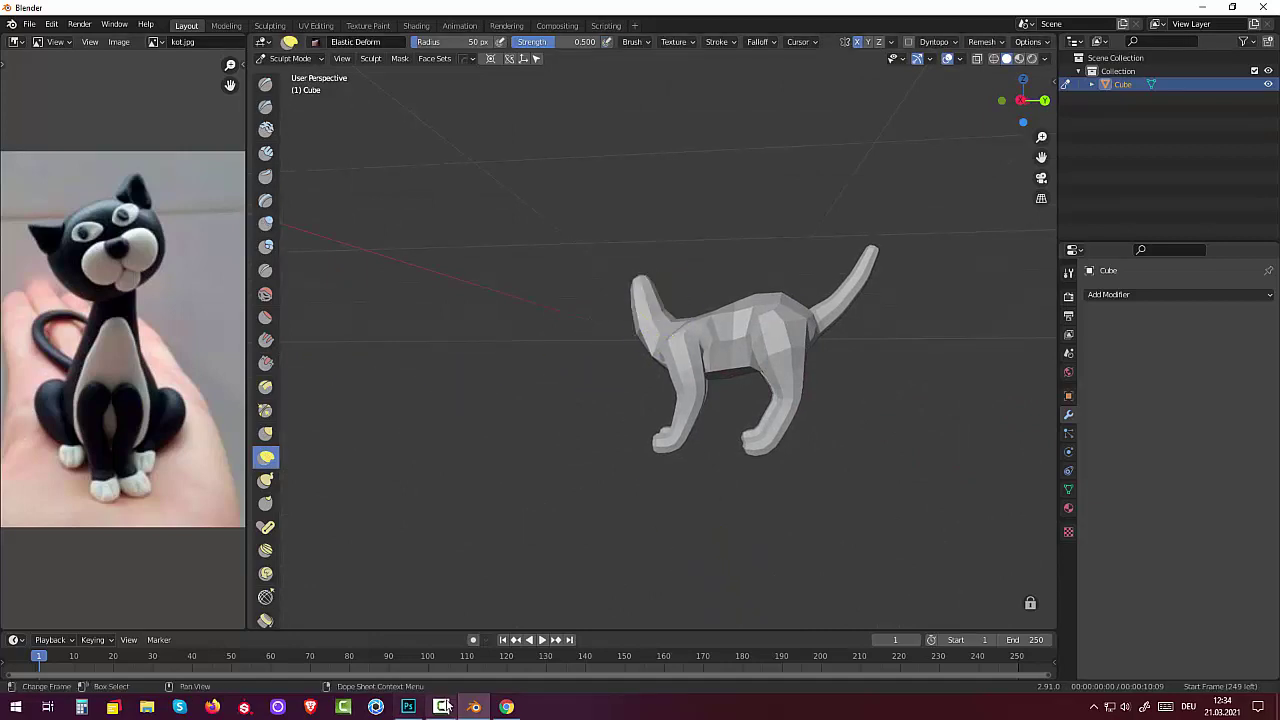
{"action": "mouse_move", "coordinate": [440, 707]}
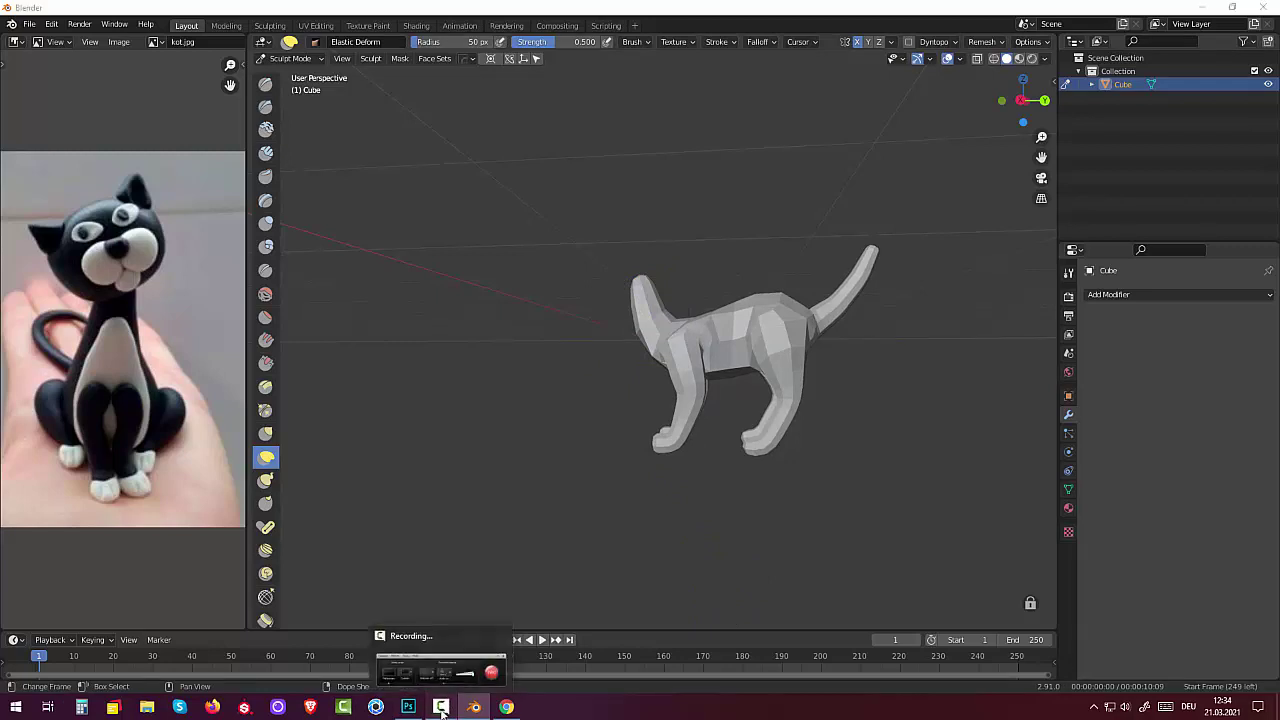
{"action": "left_click", "coordinate": [441, 707]}
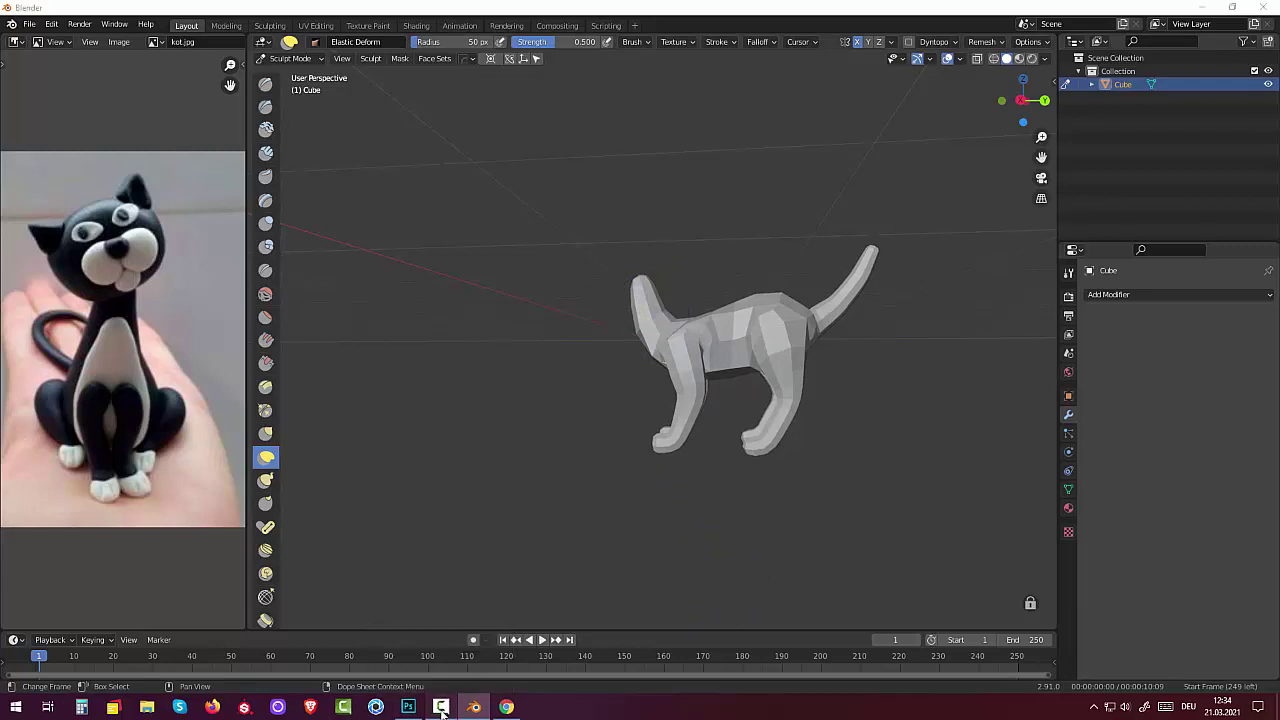
{"action": "left_click", "coordinate": [442, 712]}
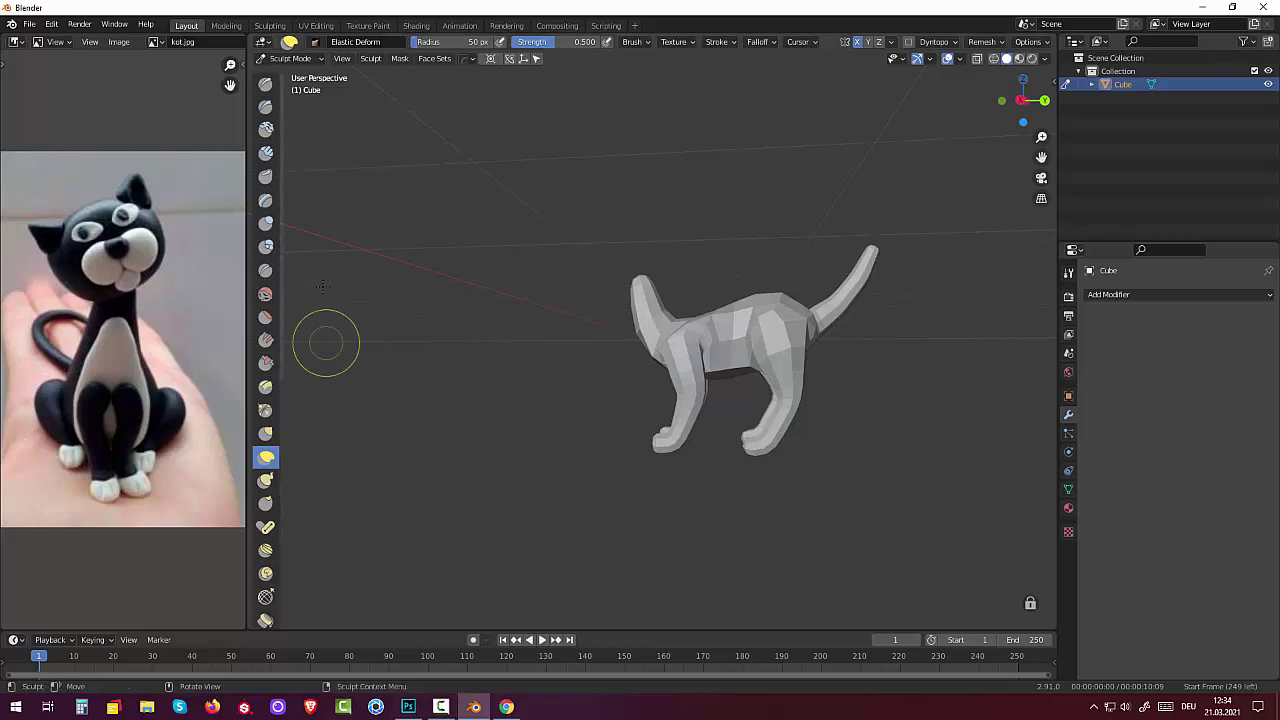
{"action": "left_click", "coordinate": [291, 59]}
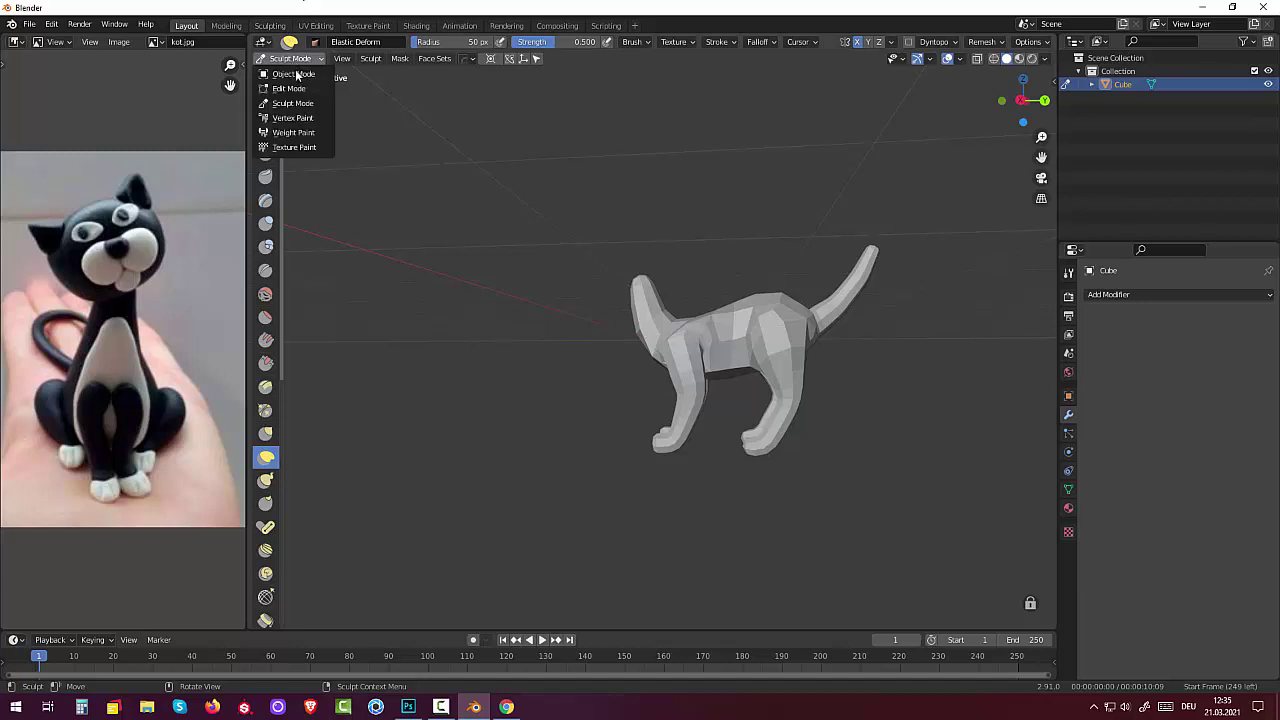
- Return to Object Mode, deselect everything and add a Mesh > Round Cube
{"action": "left_click", "coordinate": [294, 74]}
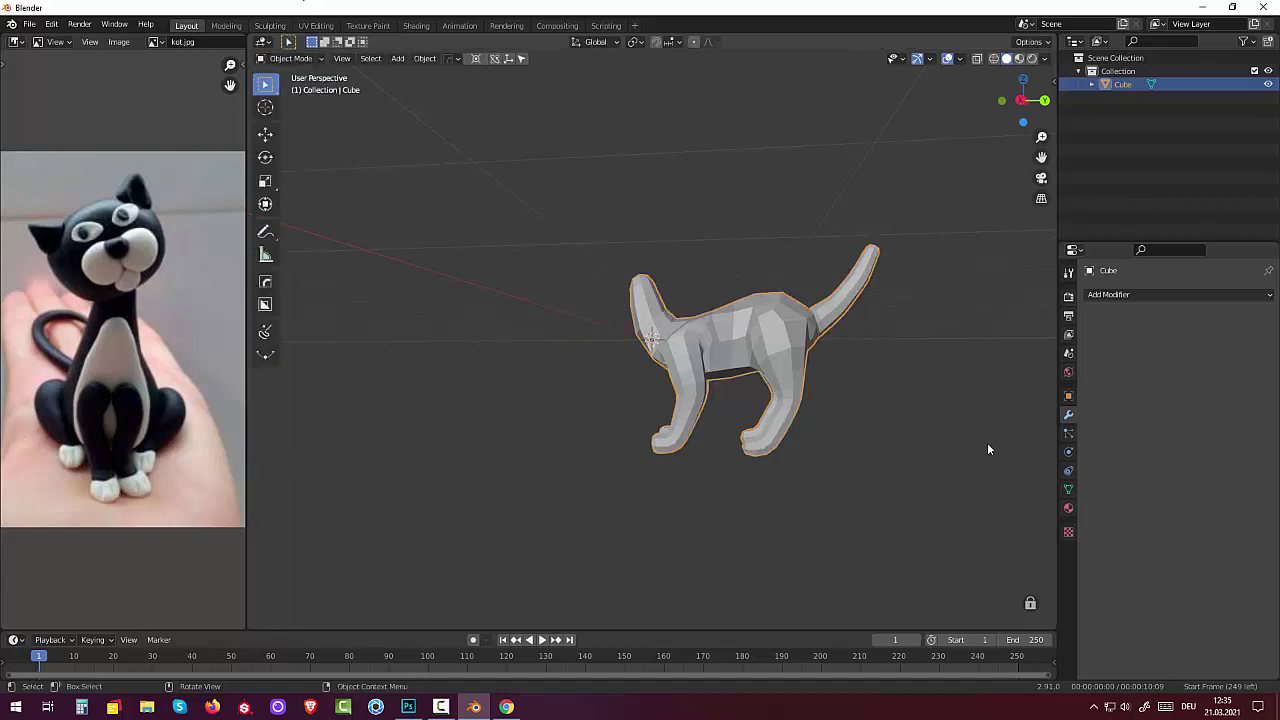
{"action": "mouse_move", "coordinate": [988, 446]}
{"action": "middle_mouse_down"}
{"action": "mouse_move", "coordinate": [959, 417]}
{"action": "mouse_move", "coordinate": [263, 440]}
{"action": "mouse_move", "coordinate": [1027, 436]}
{"action": "mouse_move", "coordinate": [957, 444]}
{"action": "middle_mouse_up"}
{"action": "key", "text": "shift+a"}
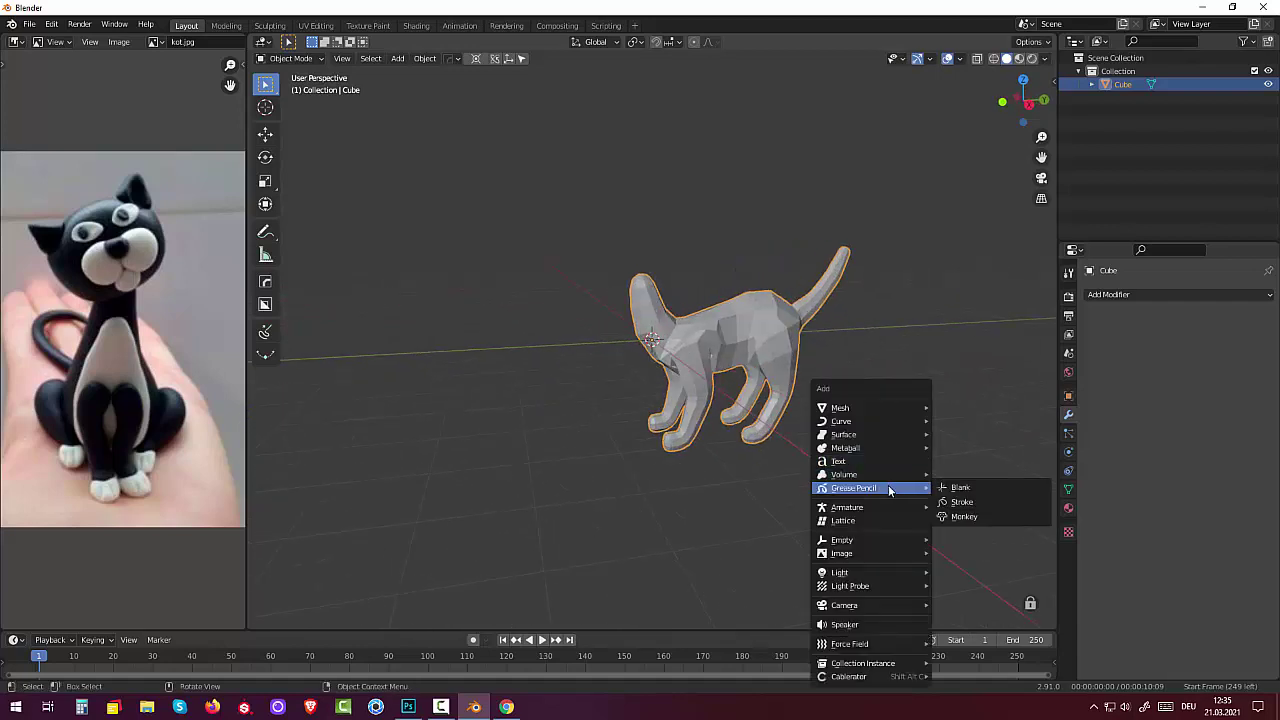
{"action": "left_click", "coordinate": [882, 297]}
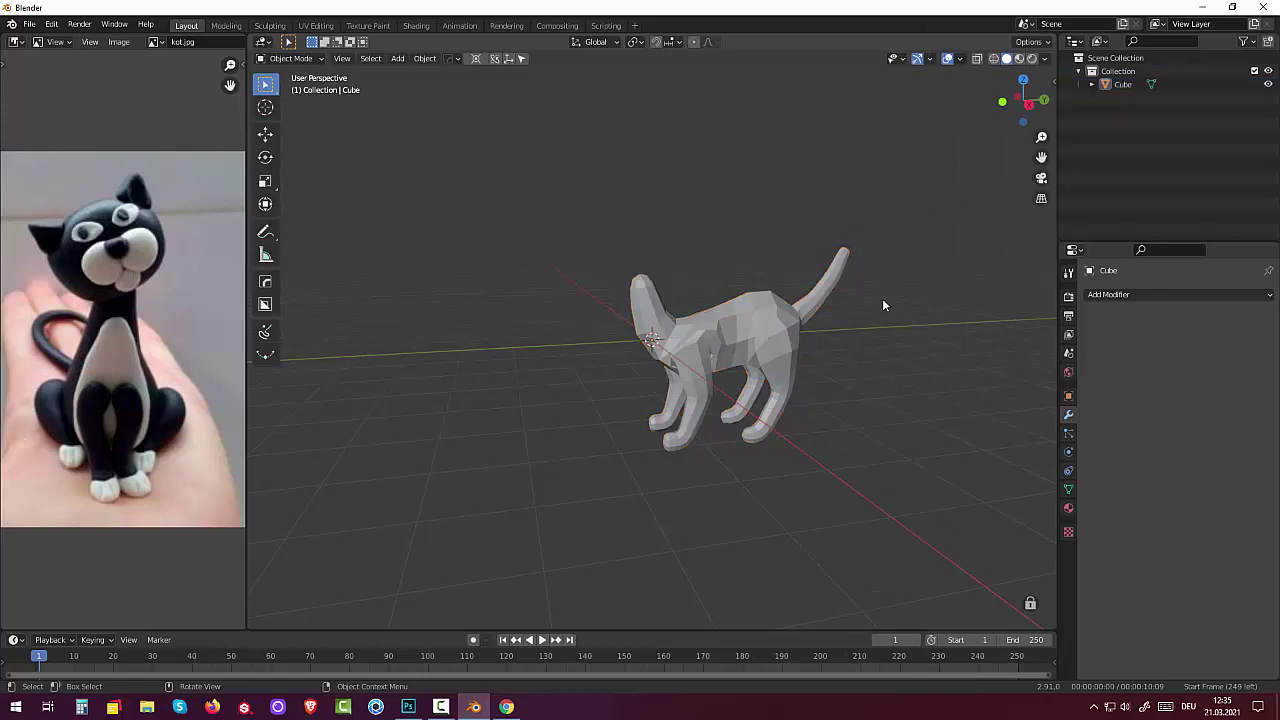
{"action": "key", "text": "shift+a"}
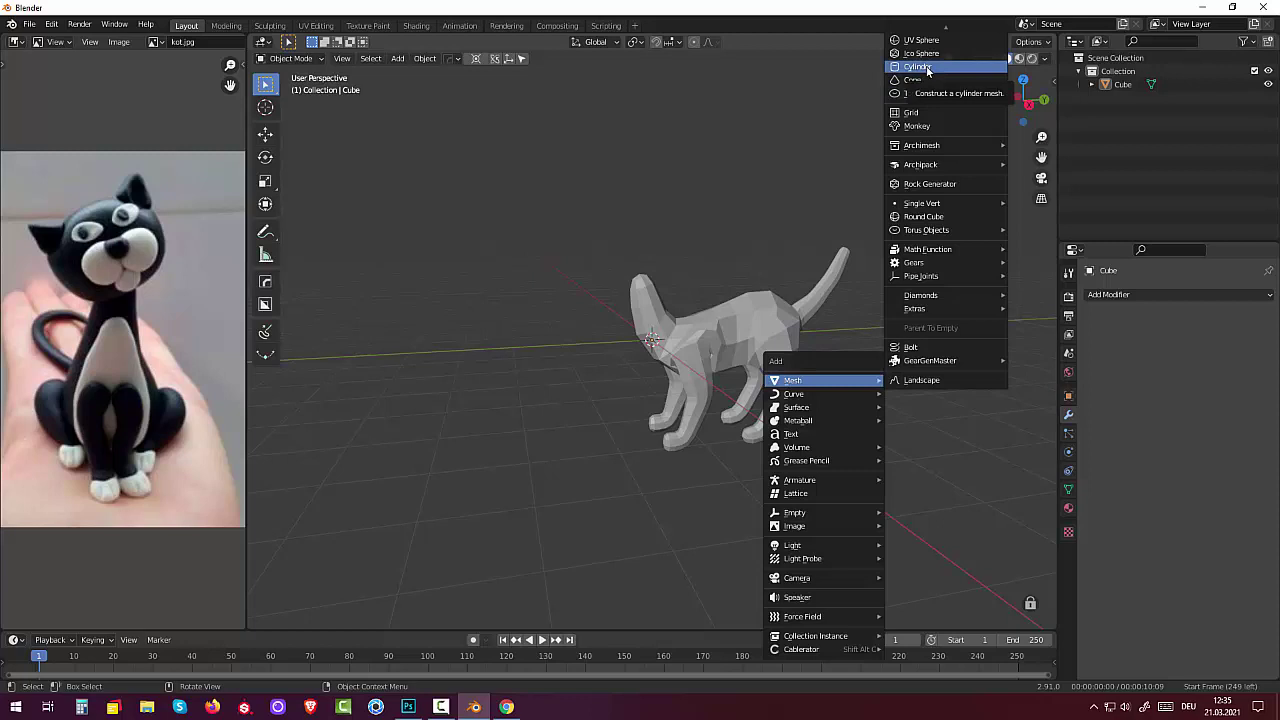
{"action": "left_click", "coordinate": [925, 216]}
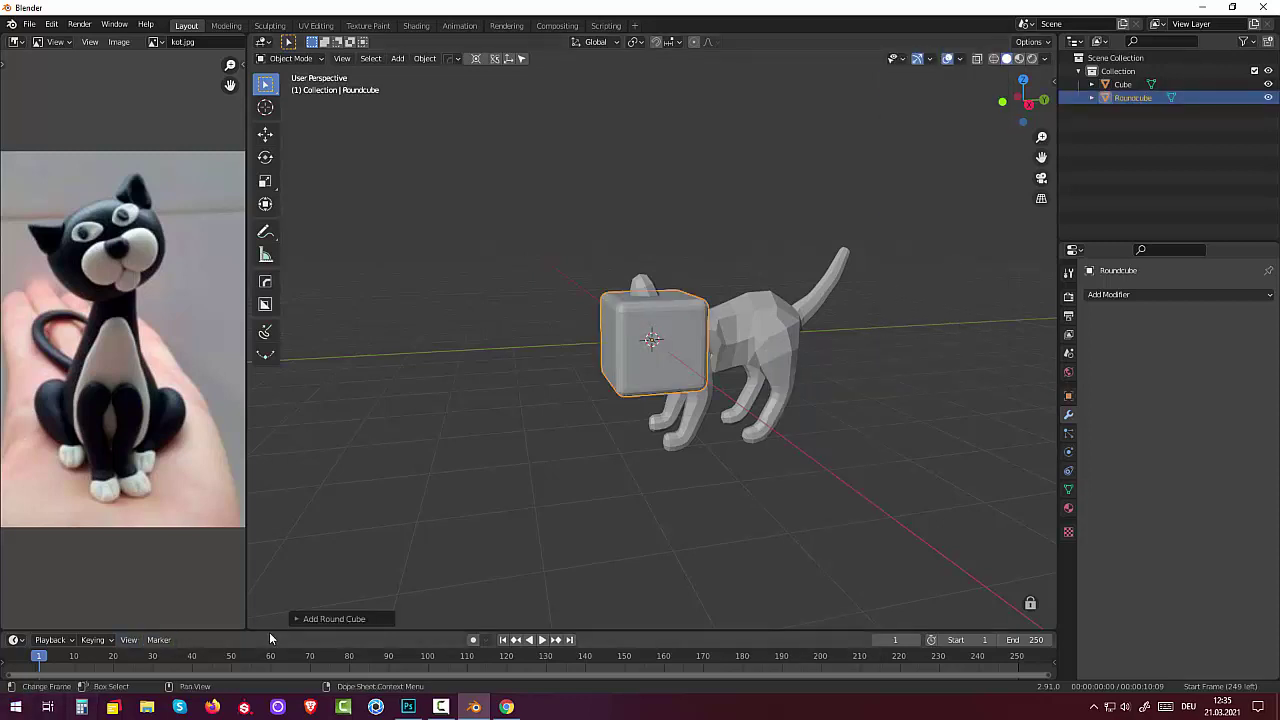
- Make the round cube a sphere with radius 1 and 16 arc divisions
{"action": "left_click", "coordinate": [297, 619]}
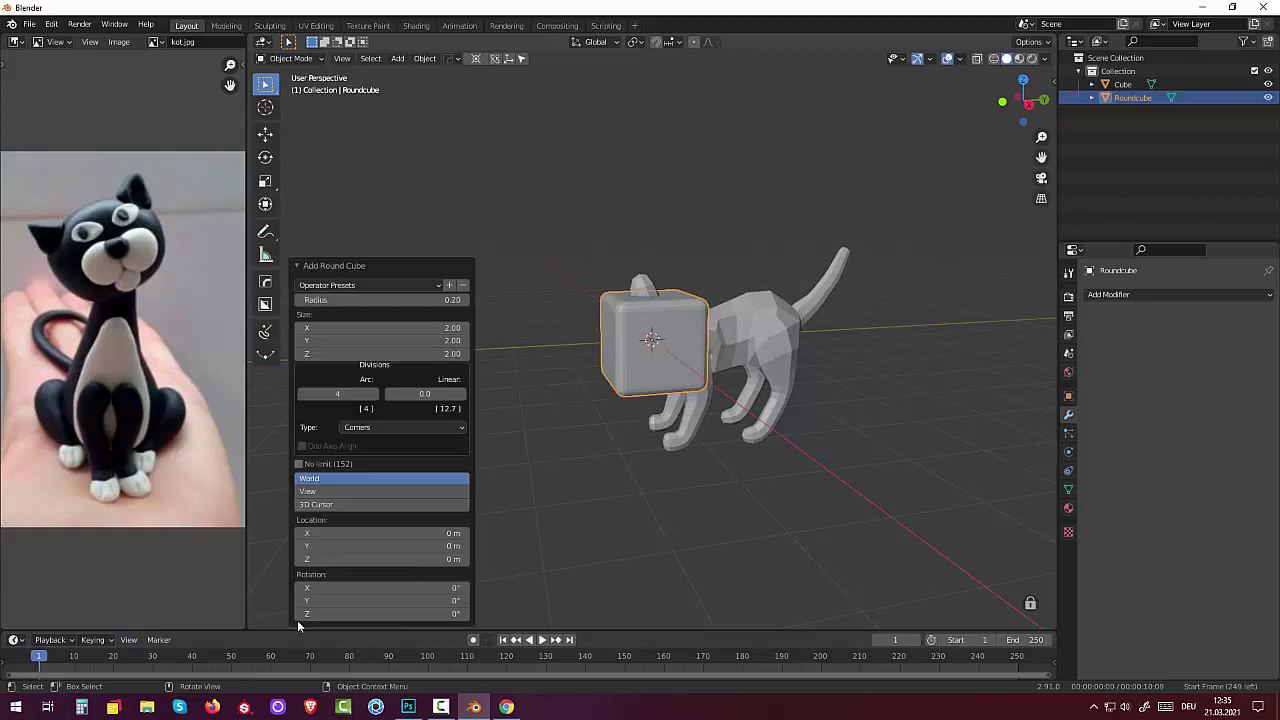
{"action": "left_click", "coordinate": [449, 300]}
{"action": "type", "text": "1"}
{"action": "key", "text": "Return"}
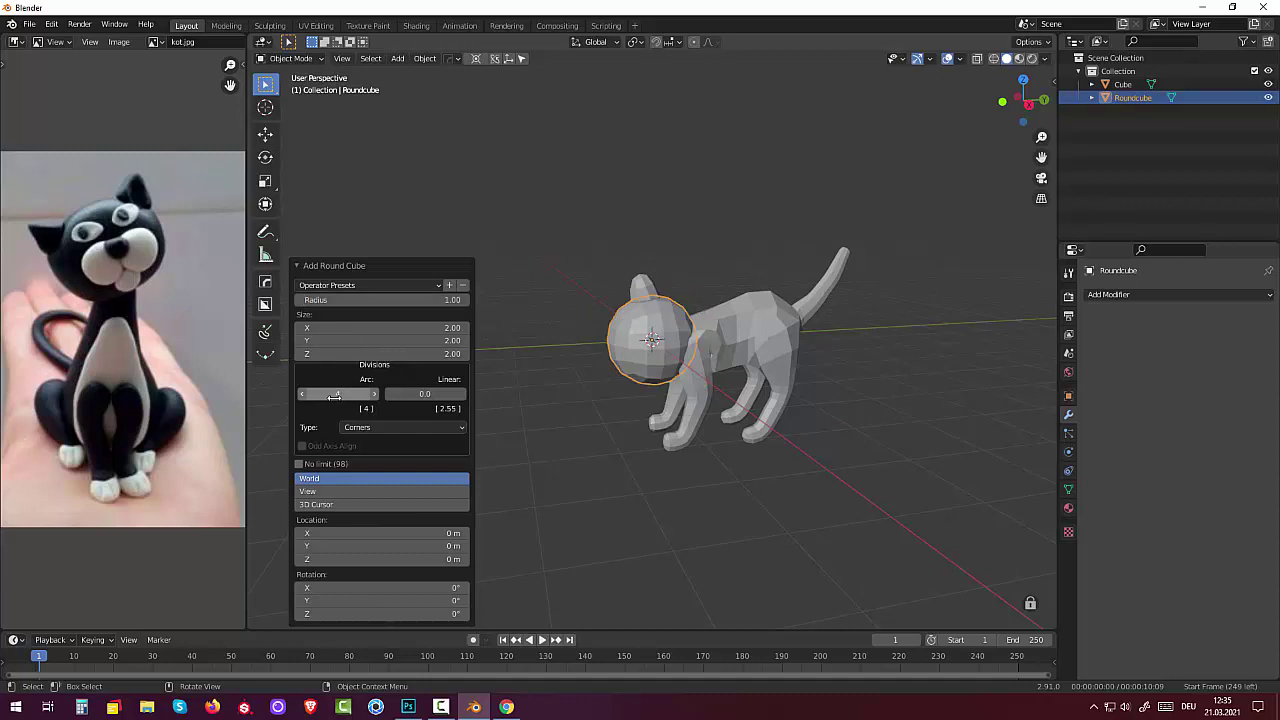
{"action": "left_click", "coordinate": [336, 393]}
{"action": "type", "text": "16"}
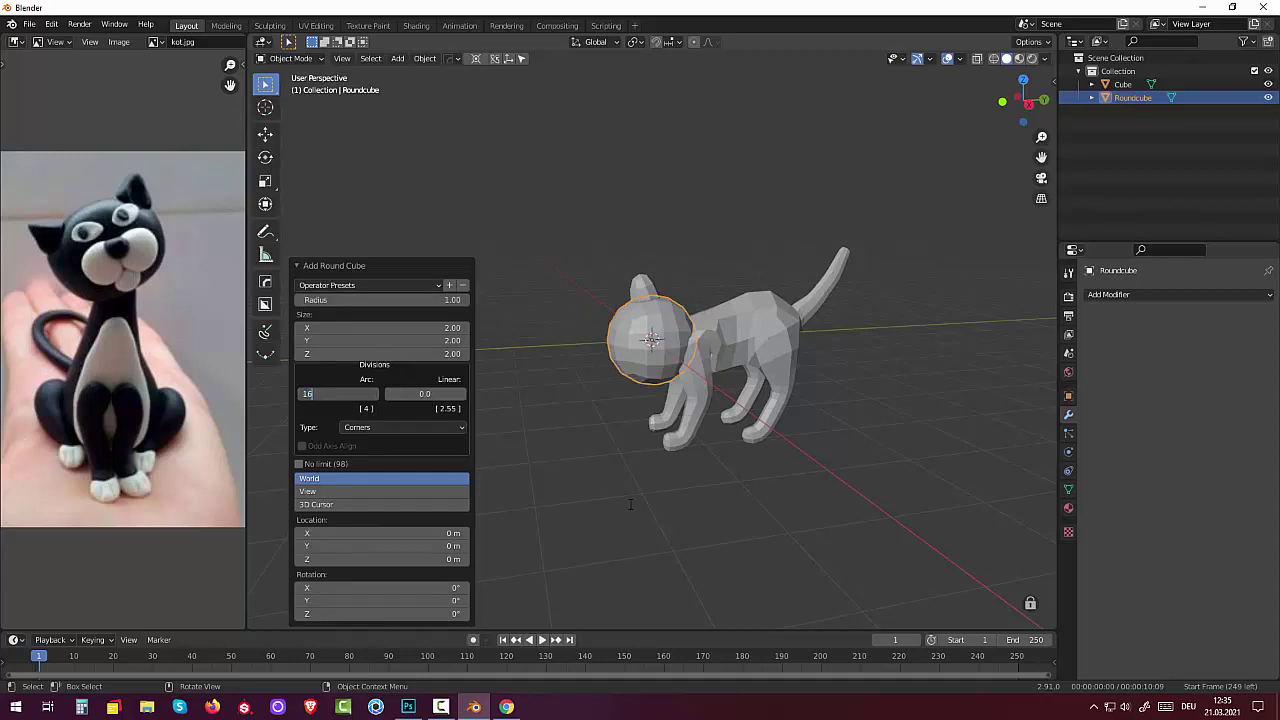
{"action": "key", "text": "Return"}
- Move the sphere onto the cat's neck as the head, checking side and front views
{"action": "middle_click_drag", "start_coordinate": [625, 509], "coordinate": [587, 517]}
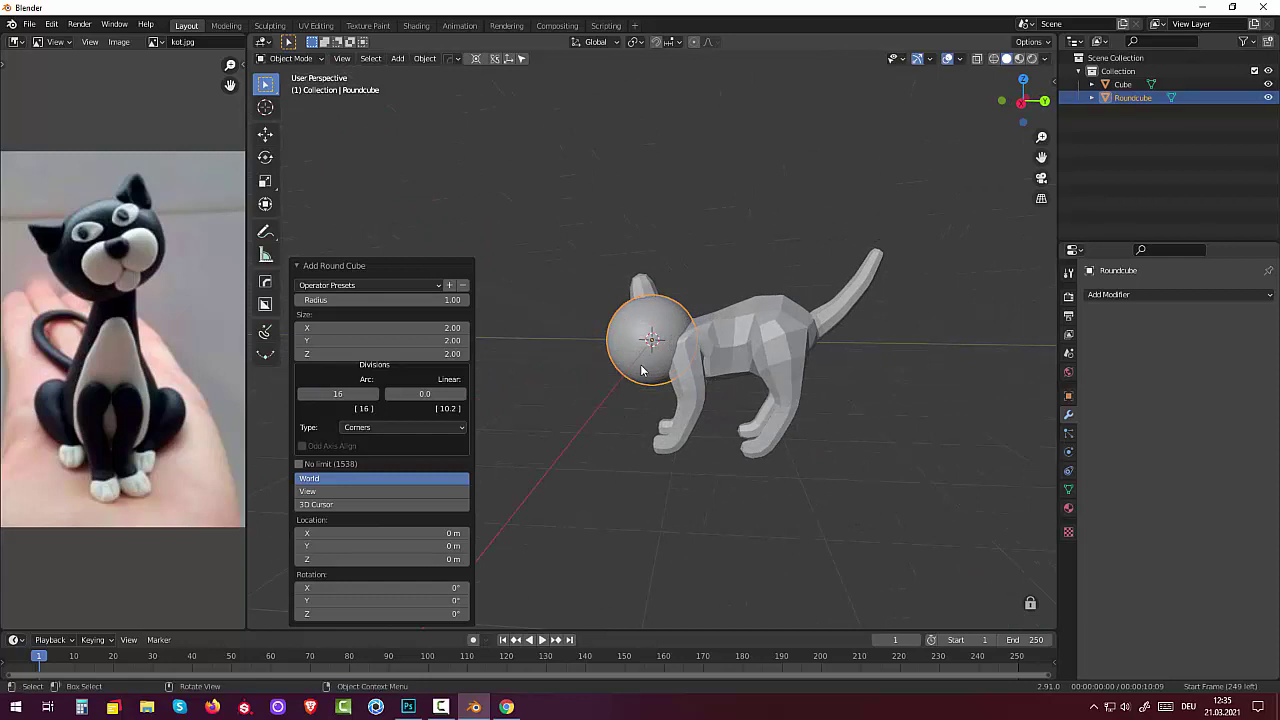
{"action": "key", "text": "g"}
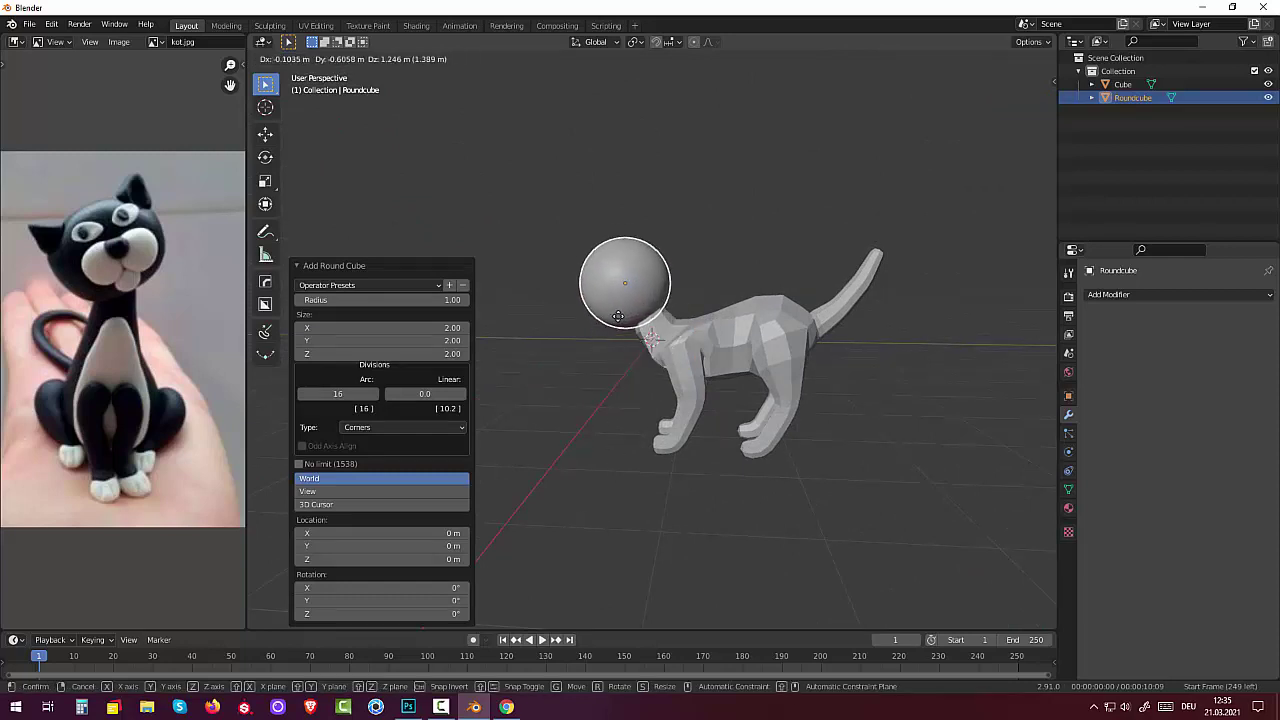
{"action": "left_click", "coordinate": [630, 306]}
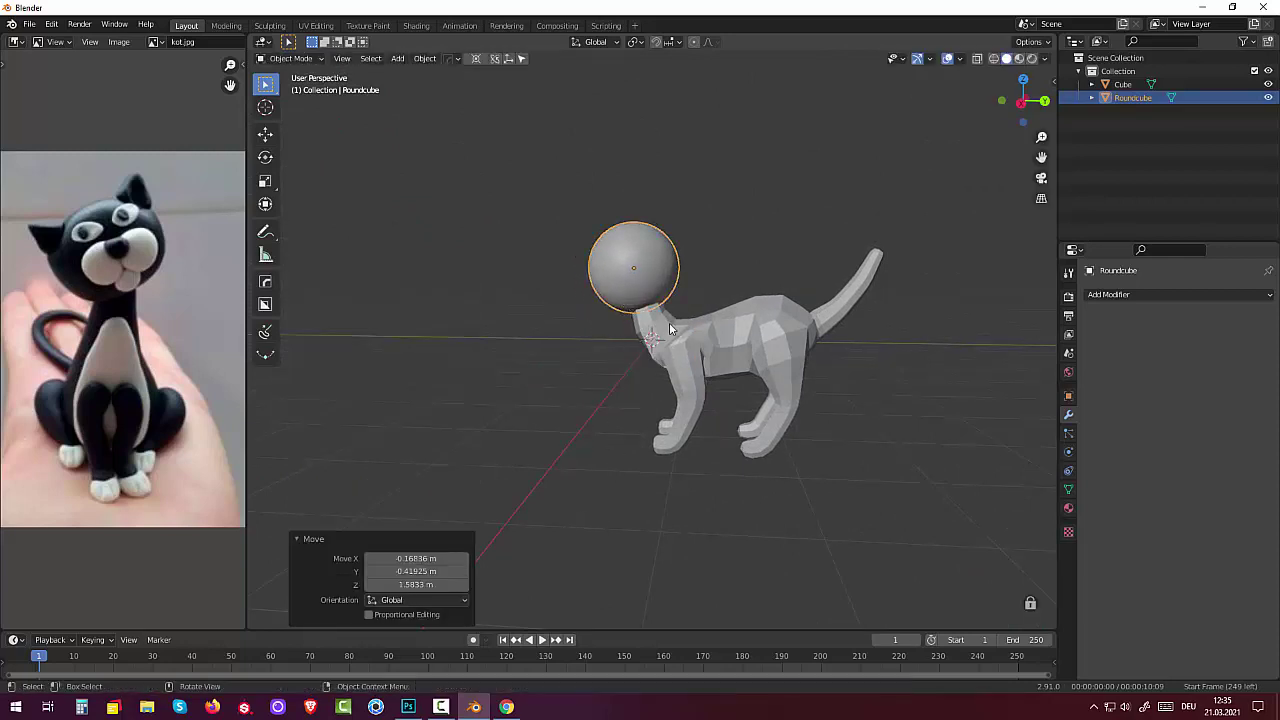
{"action": "mouse_move", "coordinate": [669, 322]}
{"action": "middle_mouse_down"}
{"action": "mouse_move", "coordinate": [888, 332]}
{"action": "mouse_move", "coordinate": [852, 307]}
{"action": "mouse_move", "coordinate": [835, 317]}
{"action": "middle_mouse_up"}
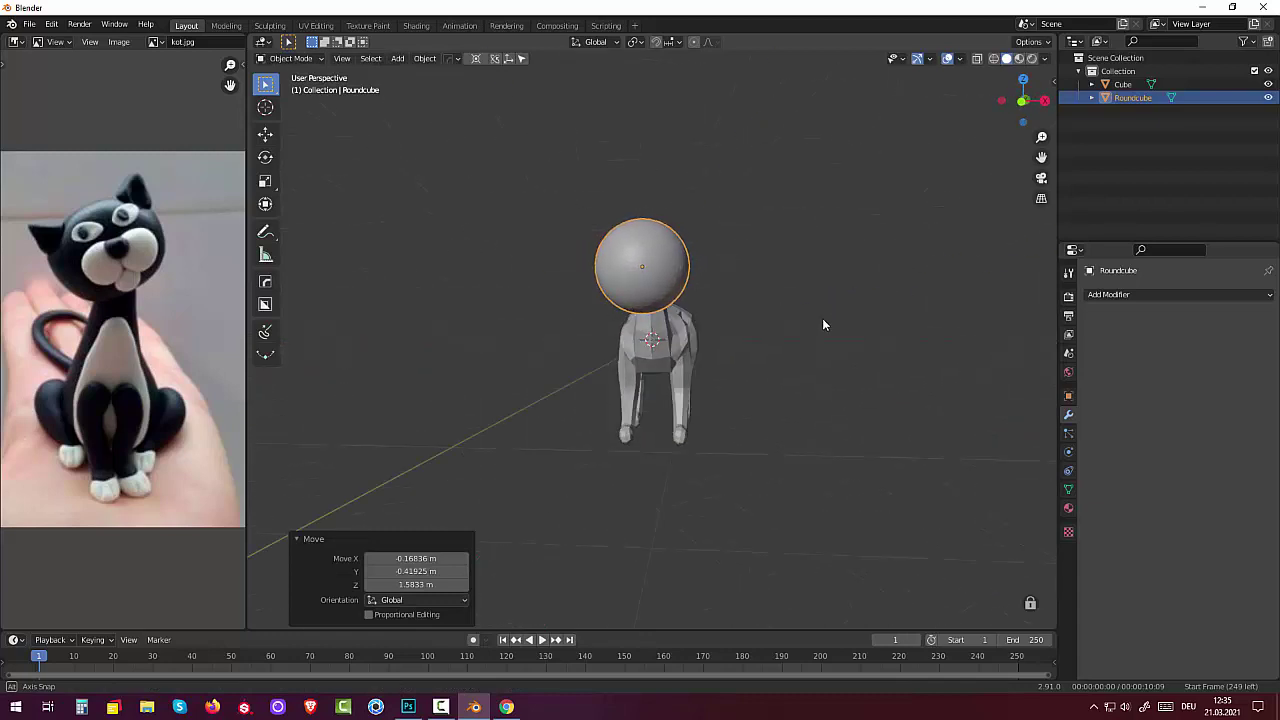
{"action": "key", "text": "KP_3"}
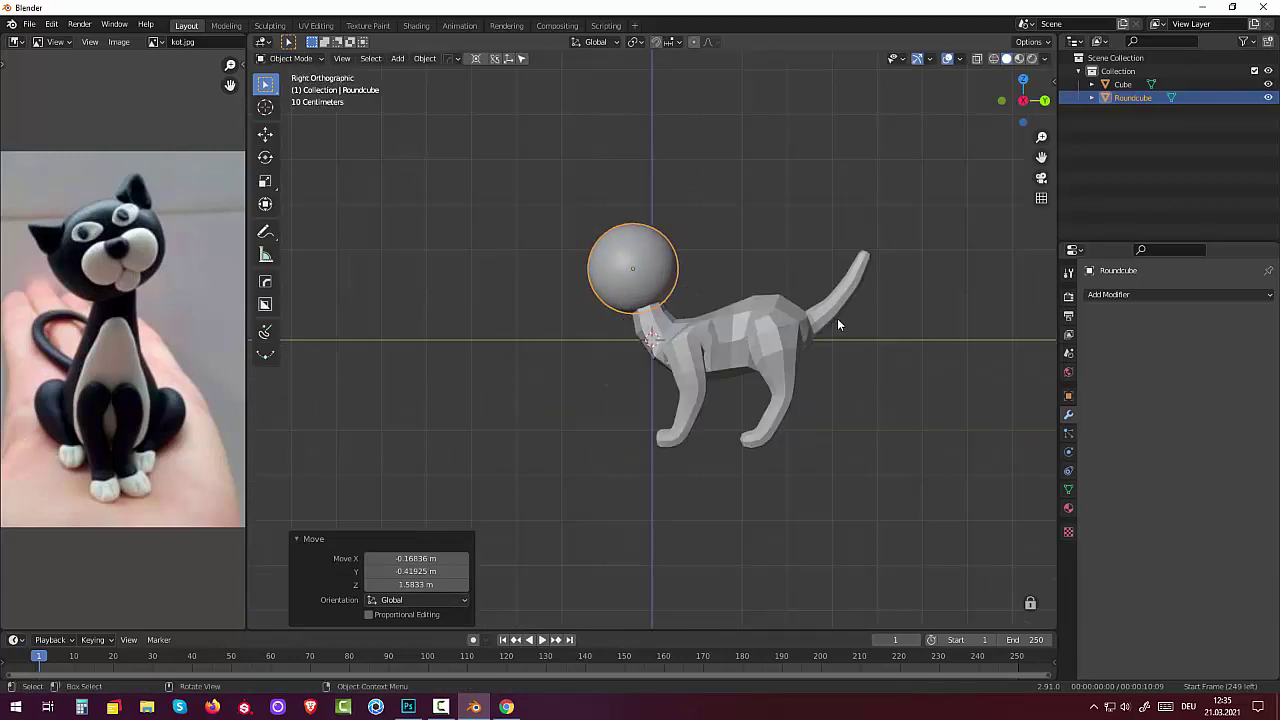
{"action": "key", "text": "KP_1"}
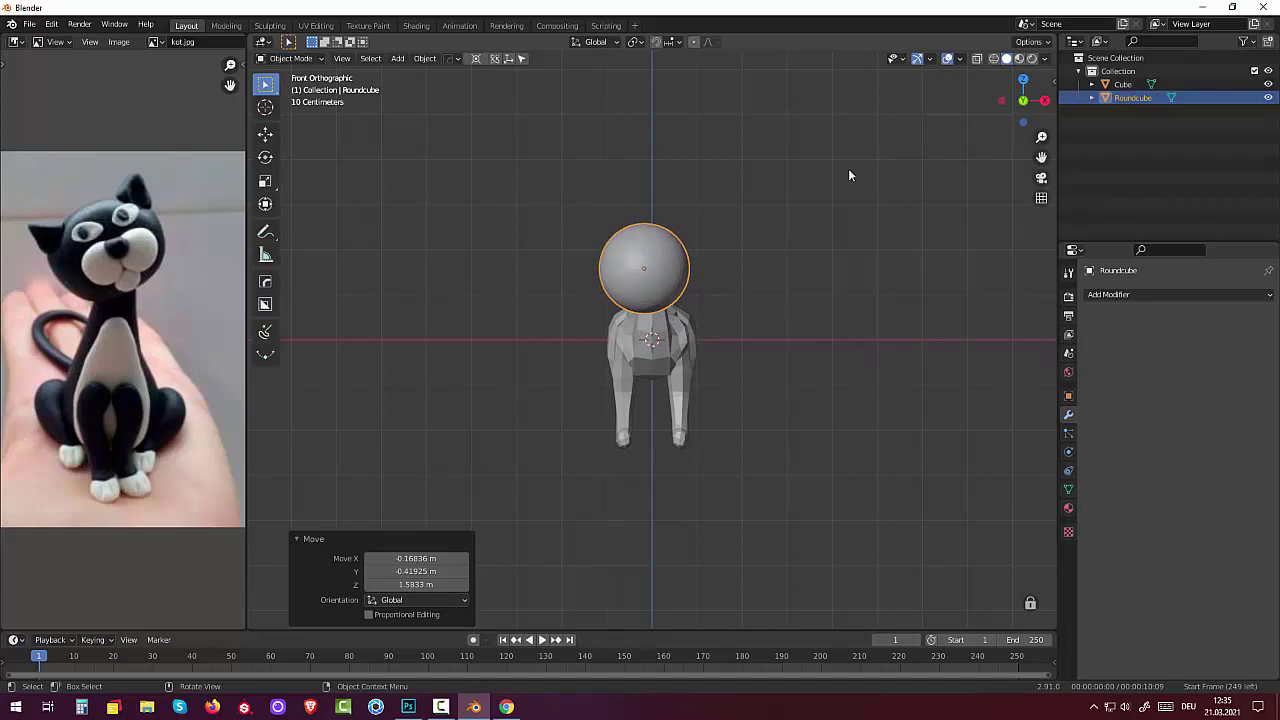
- Set the head sphere's X and Y location to 0 in the sidebar
{"action": "left_click", "coordinate": [1052, 83]}
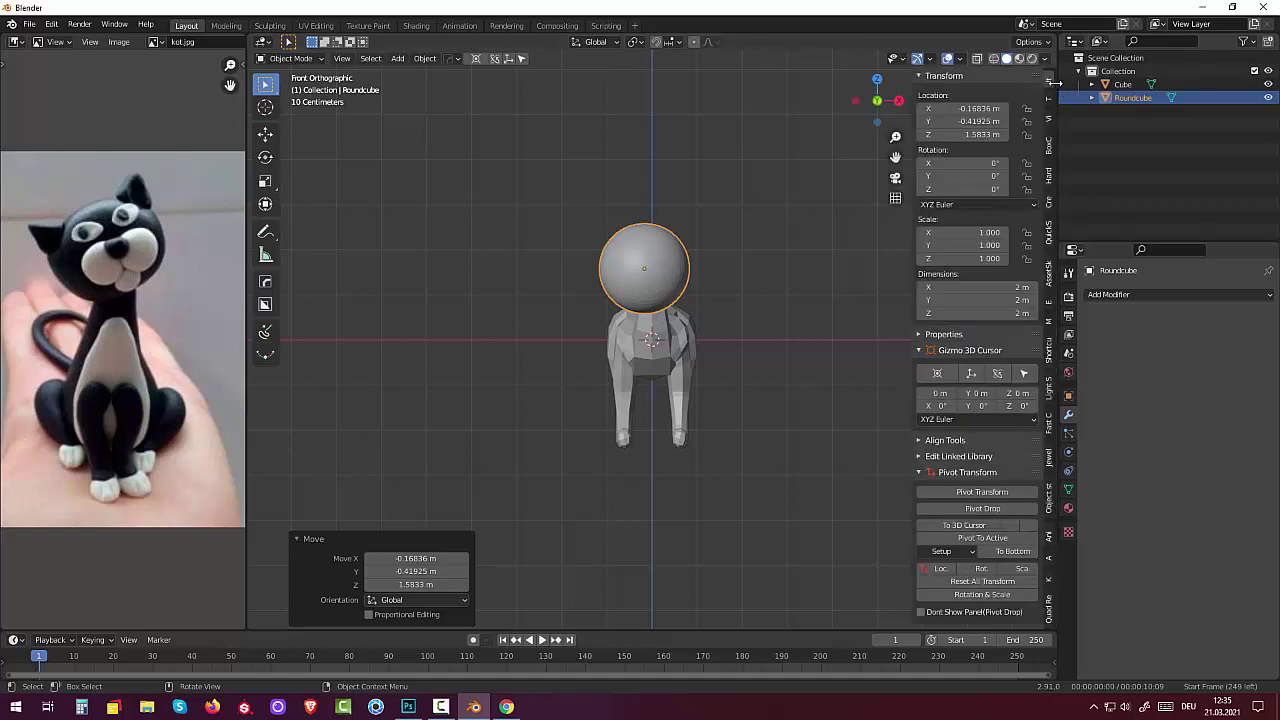
{"action": "double_click", "coordinate": [964, 108]}
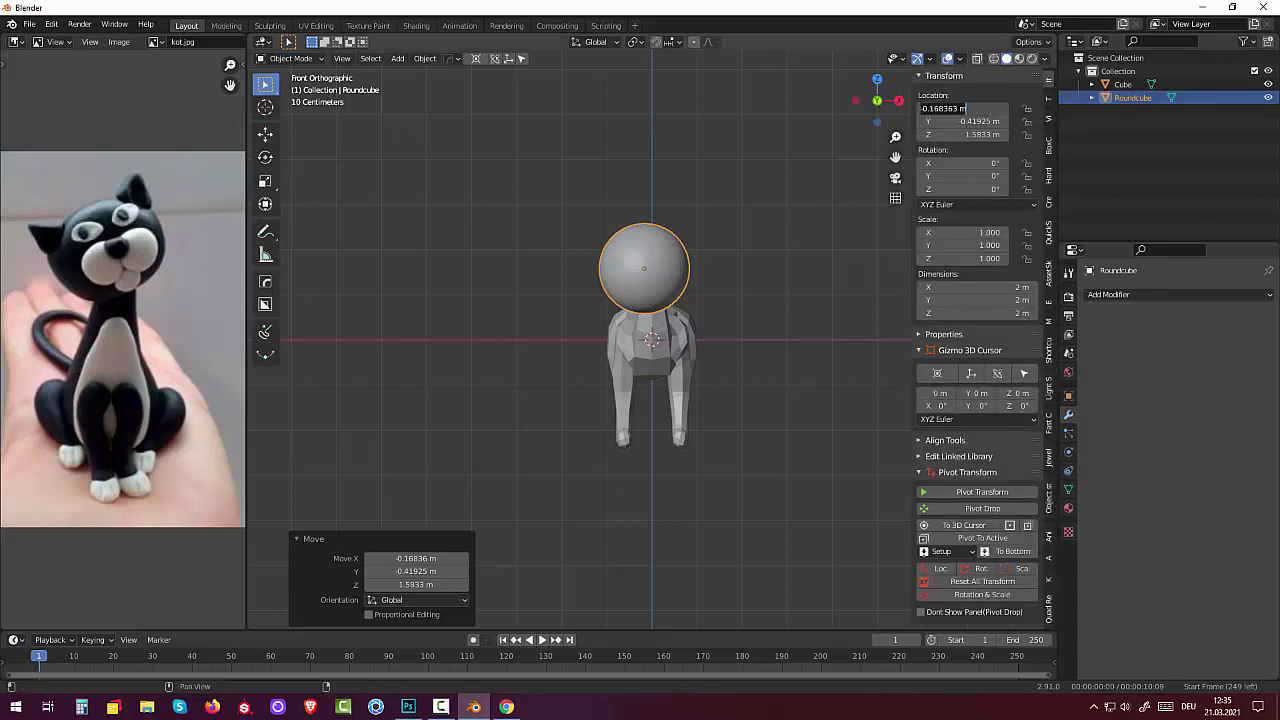
{"action": "type", "text": "0"}
{"action": "key", "text": "Return"}
{"action": "double_click", "coordinate": [984, 121]}
{"action": "type", "text": "0"}
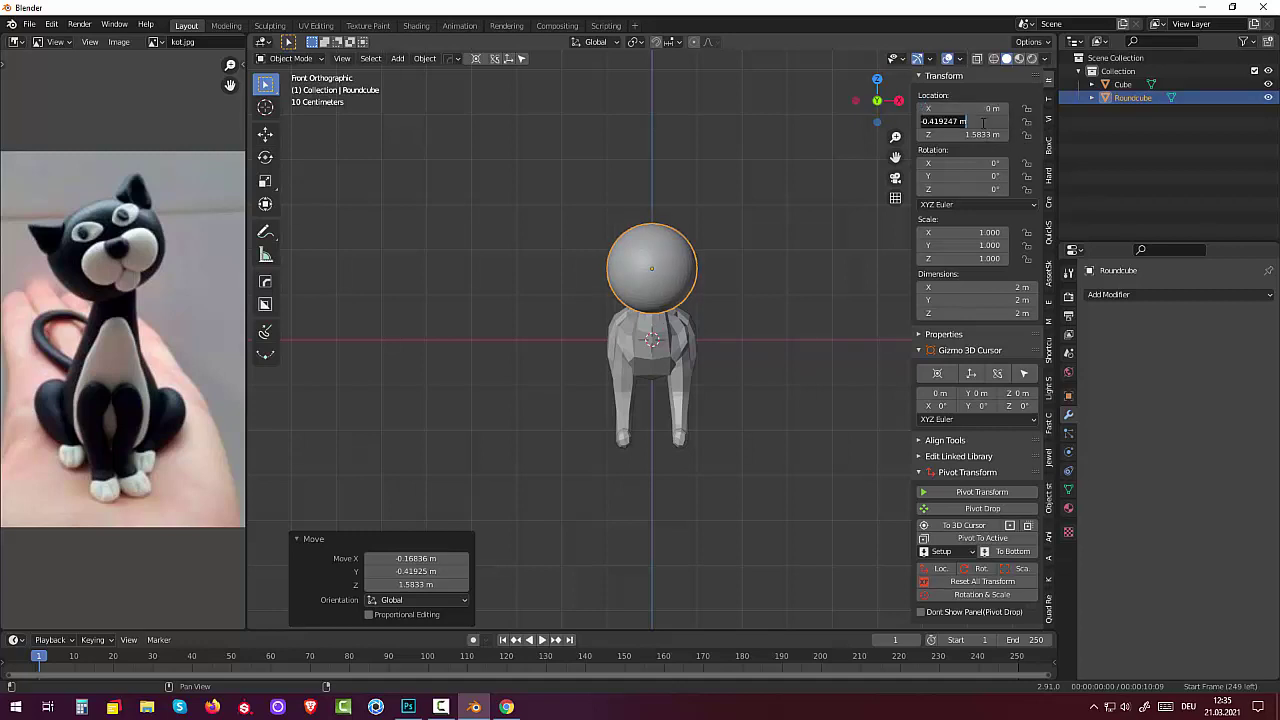
{"action": "key", "text": "Return"}
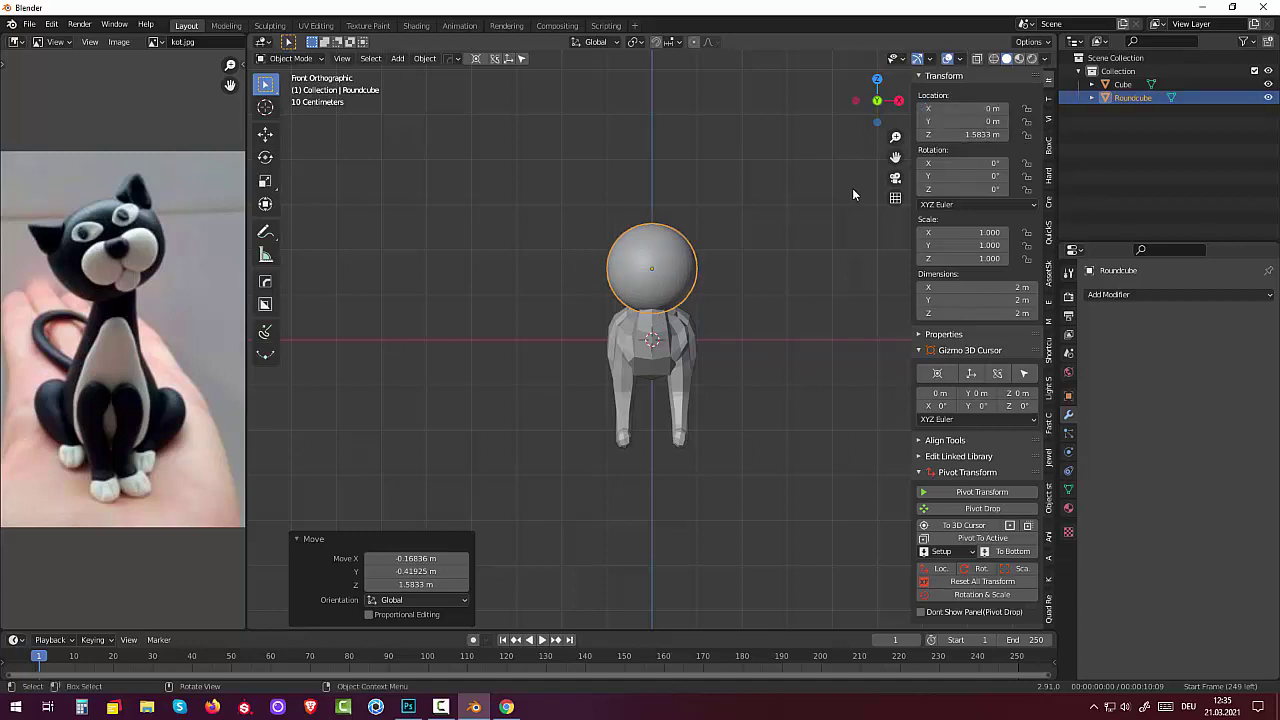
{"action": "mouse_move", "coordinate": [834, 201]}
{"action": "middle_mouse_down"}
{"action": "mouse_move", "coordinate": [708, 209]}
{"action": "mouse_move", "coordinate": [720, 200]}
{"action": "mouse_move", "coordinate": [722, 236]}
{"action": "middle_mouse_up"}
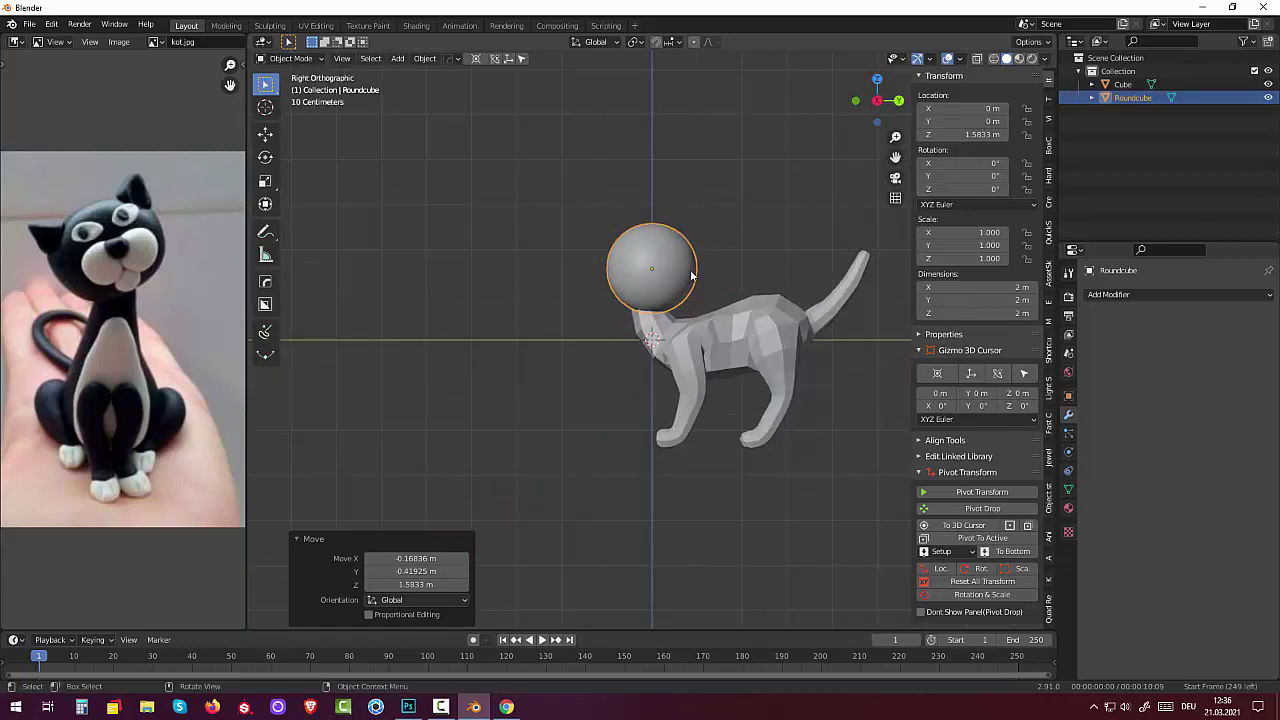
- Reposition the head, try flattening it to 0.811 in Z, then undo back to round
{"action": "key", "text": "g"}
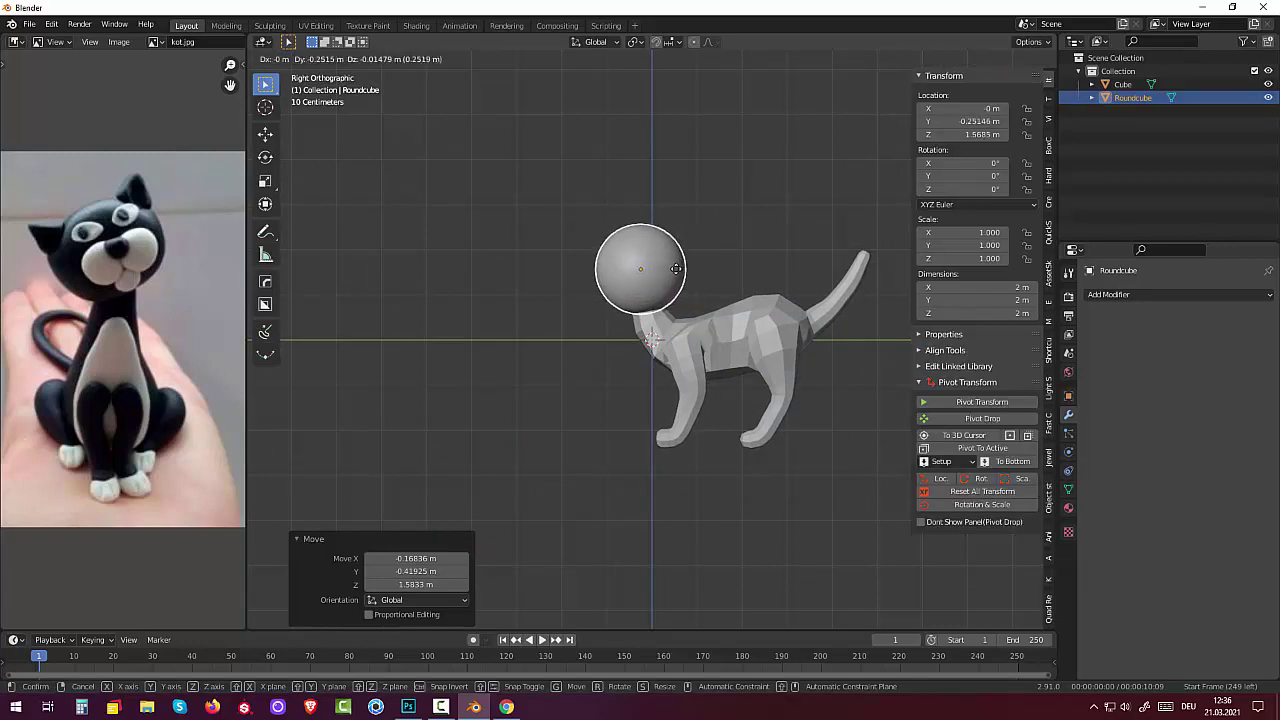
{"action": "left_click", "coordinate": [676, 268]}
{"action": "mouse_move", "coordinate": [676, 268]}
{"action": "middle_mouse_down"}
{"action": "mouse_move", "coordinate": [874, 276]}
{"action": "mouse_move", "coordinate": [847, 276]}
{"action": "middle_mouse_up"}
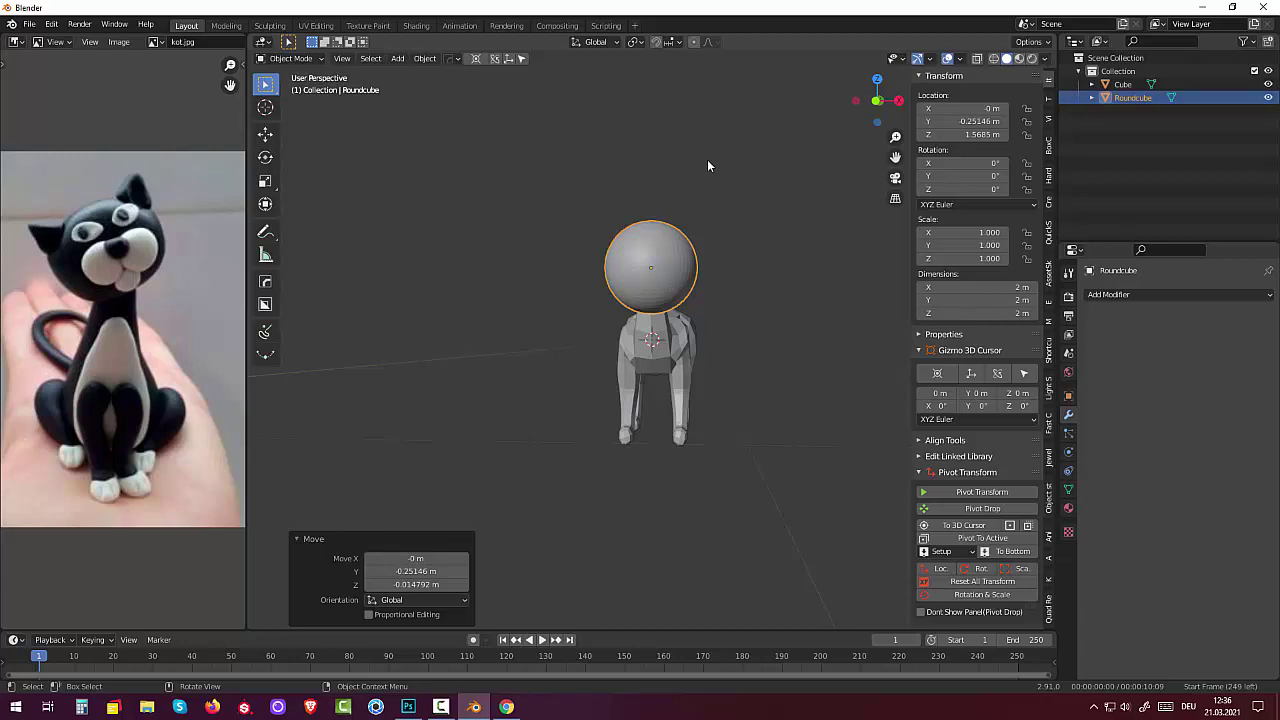
{"action": "key", "text": "s"}
{"action": "key", "text": "z"}
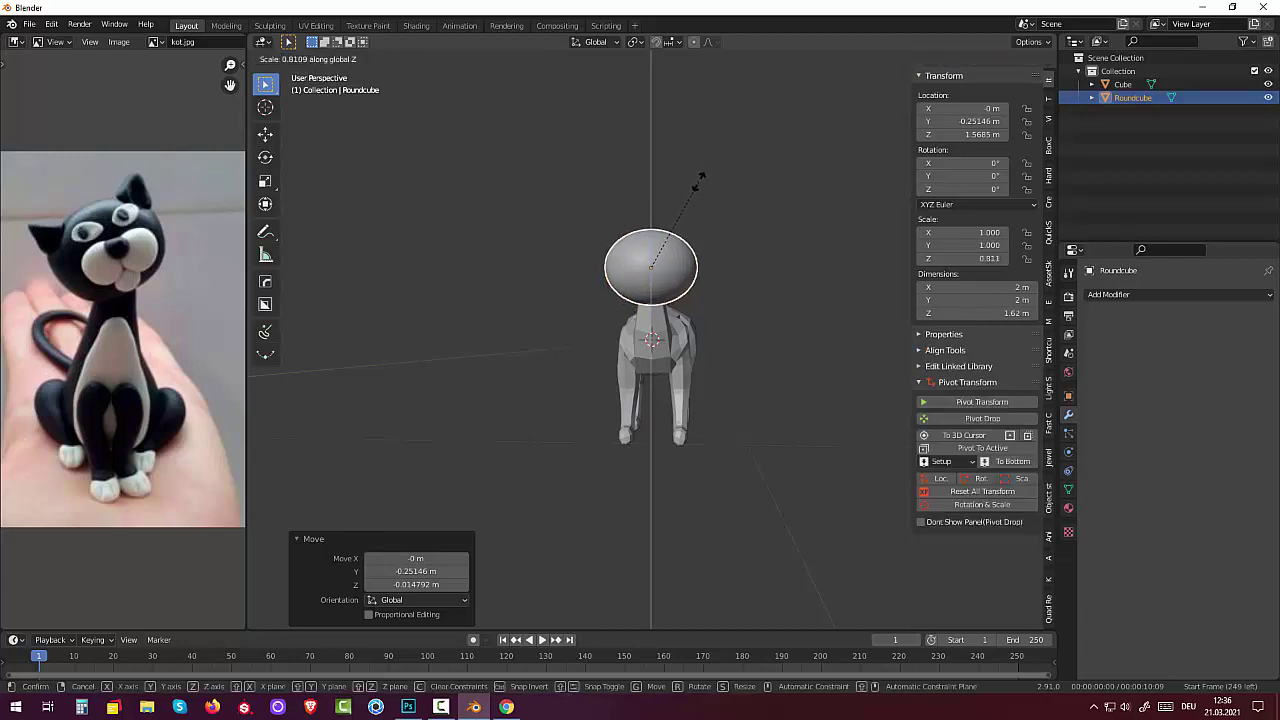
{"action": "left_click", "coordinate": [701, 176]}
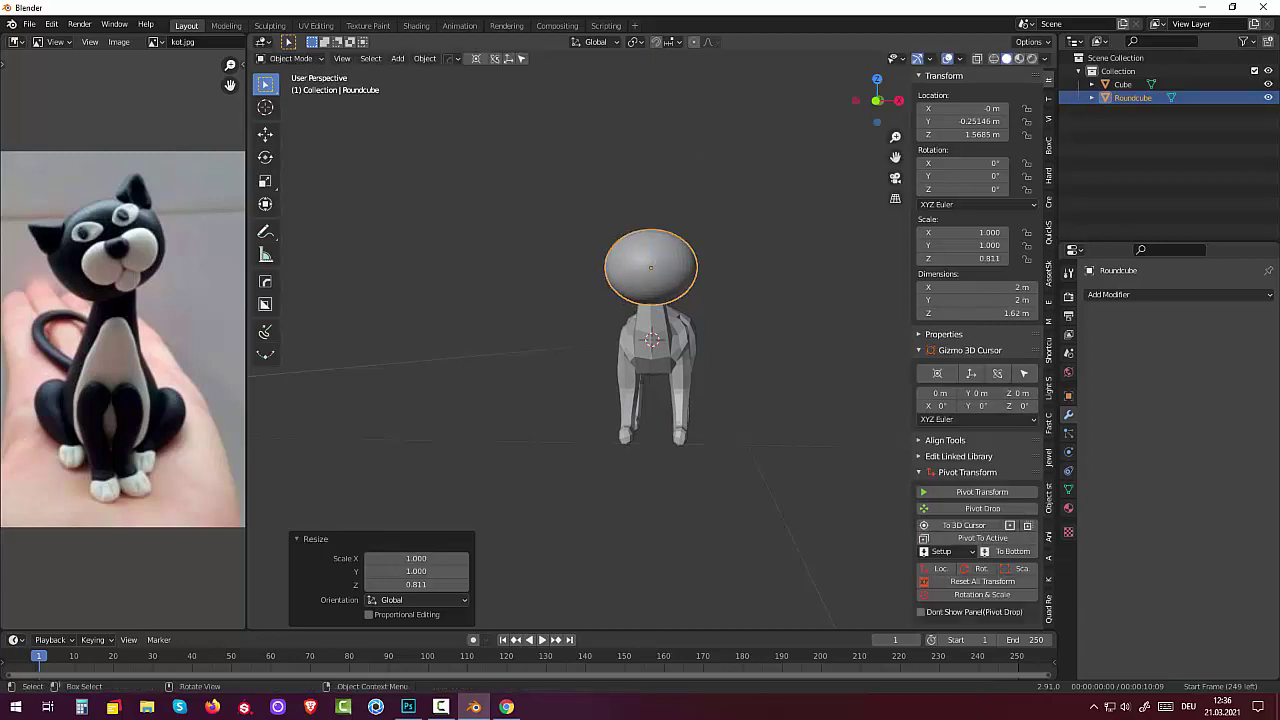
{"action": "middle_click_drag", "start_coordinate": [701, 176], "coordinate": [573, 241]}
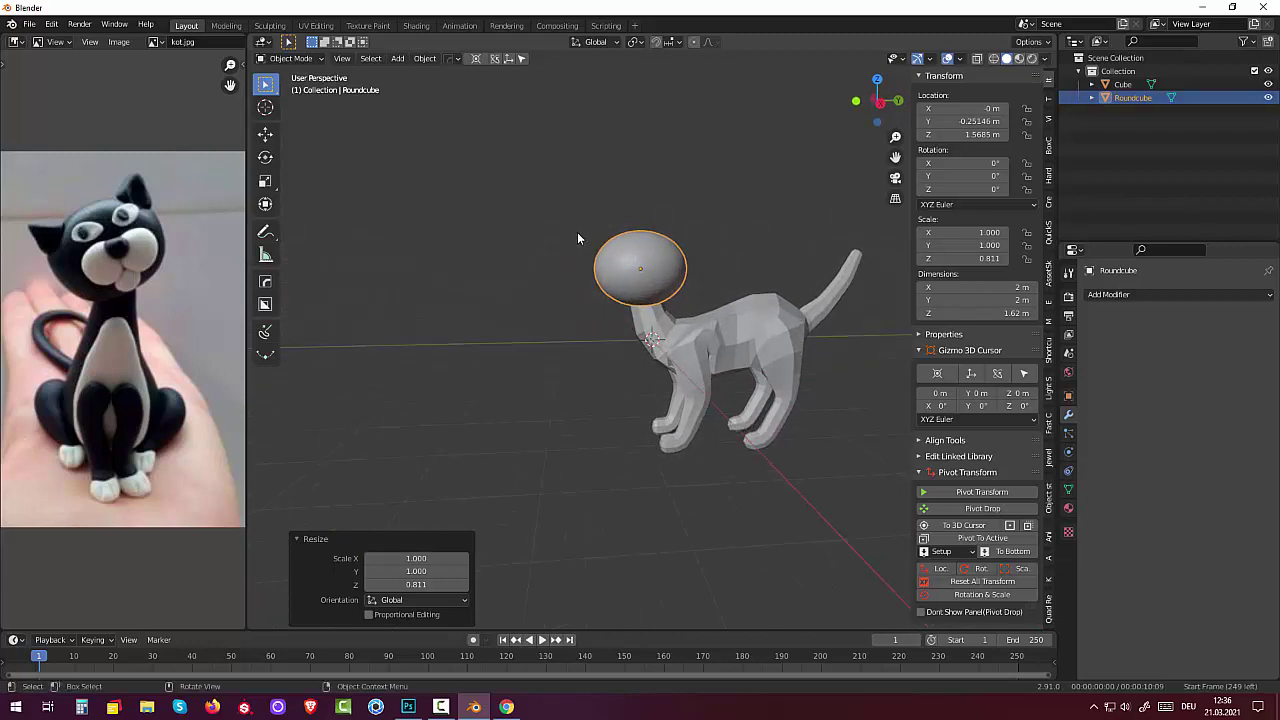
{"action": "key", "text": "ctrl+z"}
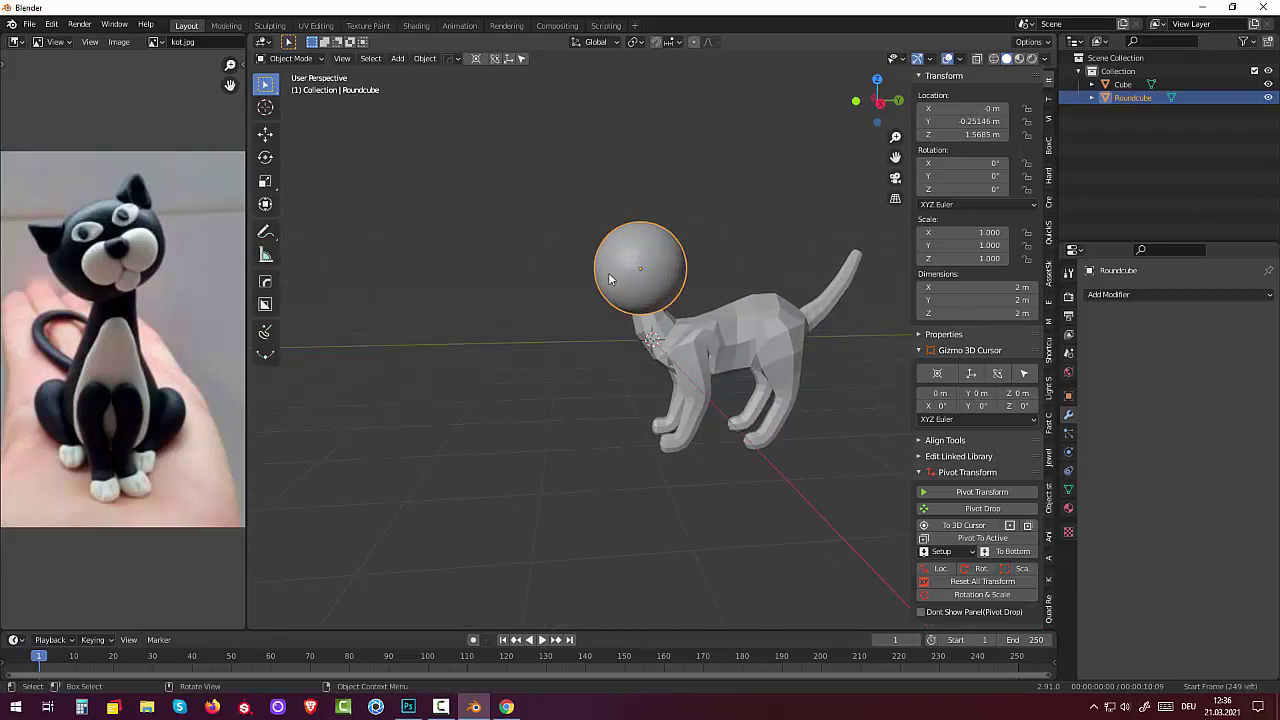
{"action": "key", "text": "shift+d"}
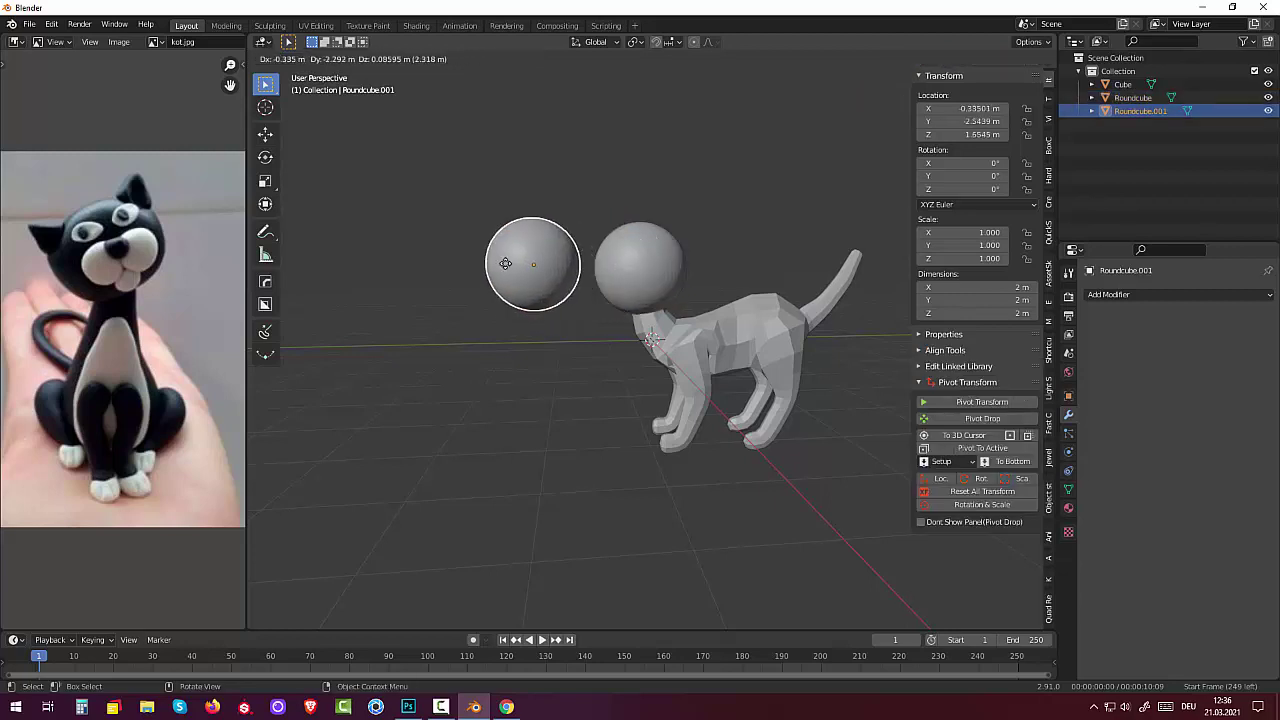
- Place the duplicated sphere to the left of the cat's head
{"action": "left_click", "coordinate": [505, 263]}
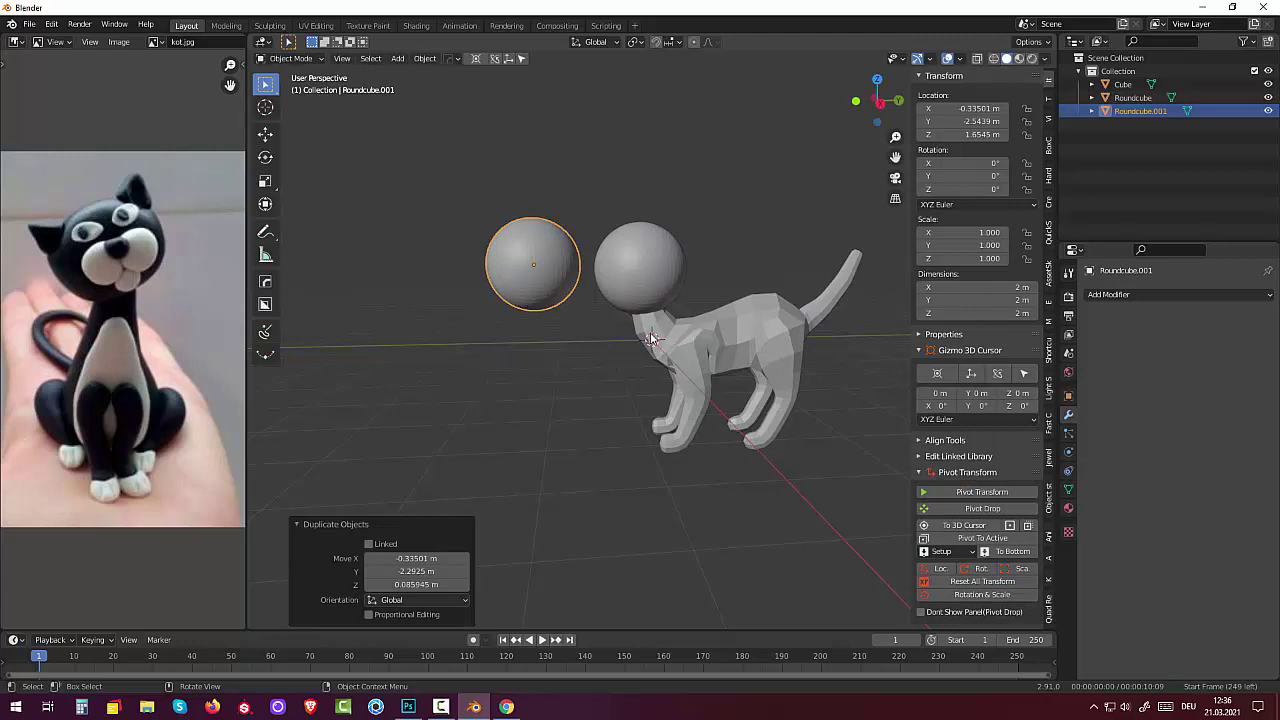
{"action": "middle_click_drag", "start_coordinate": [650, 340], "coordinate": [792, 393]}
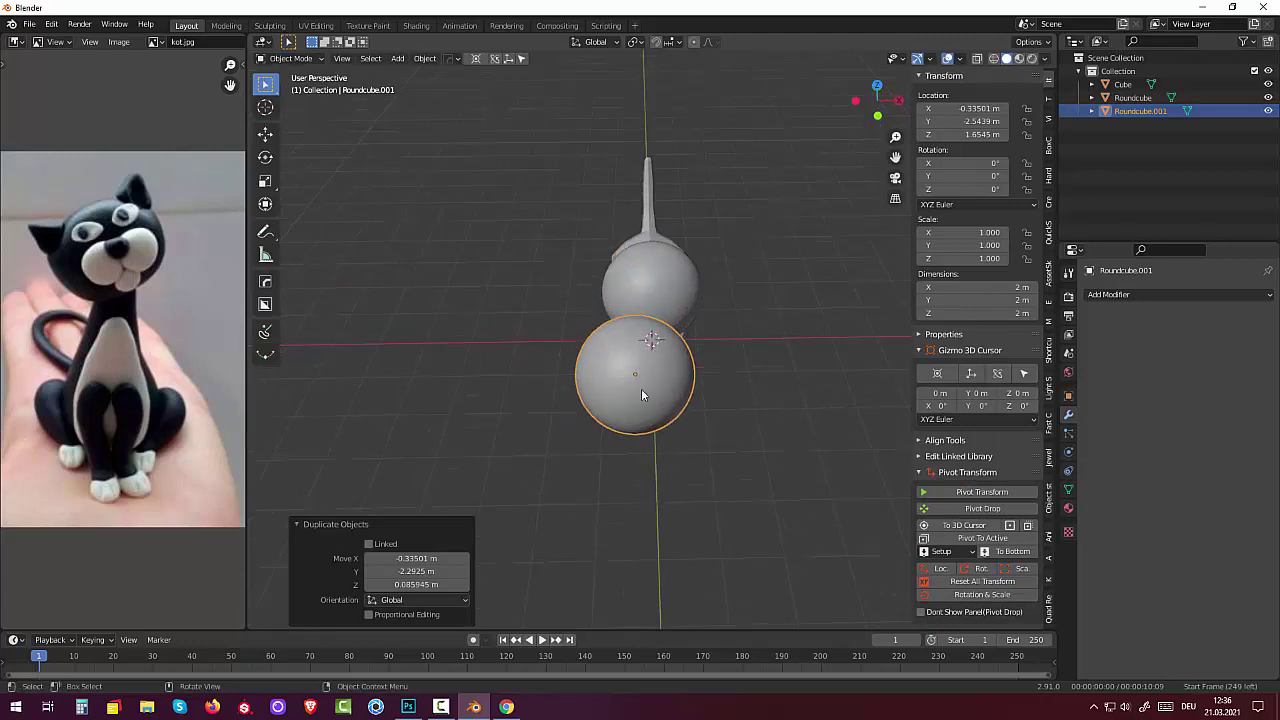
{"action": "left_click", "coordinate": [651, 398]}
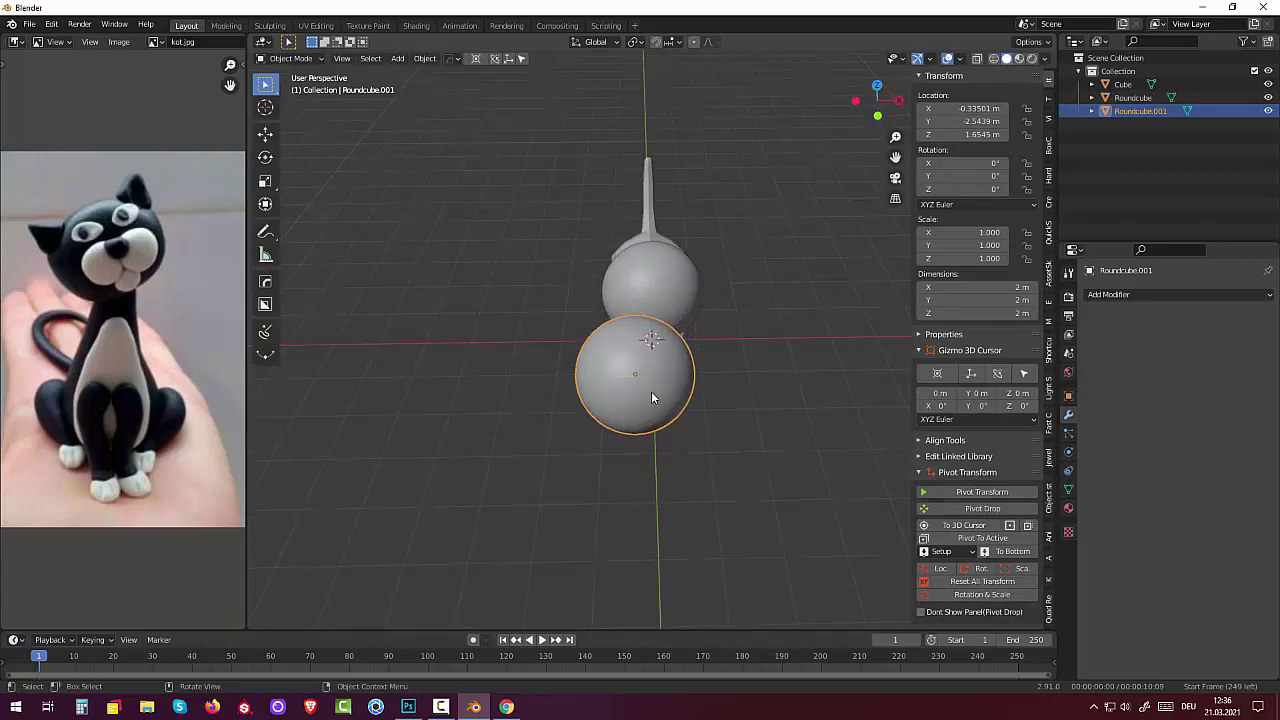
{"action": "key", "text": "g"}
{"action": "left_click", "coordinate": [537, 385]}
- Flatten the head sphere to 0.898 along Z
{"action": "left_click", "coordinate": [651, 300]}
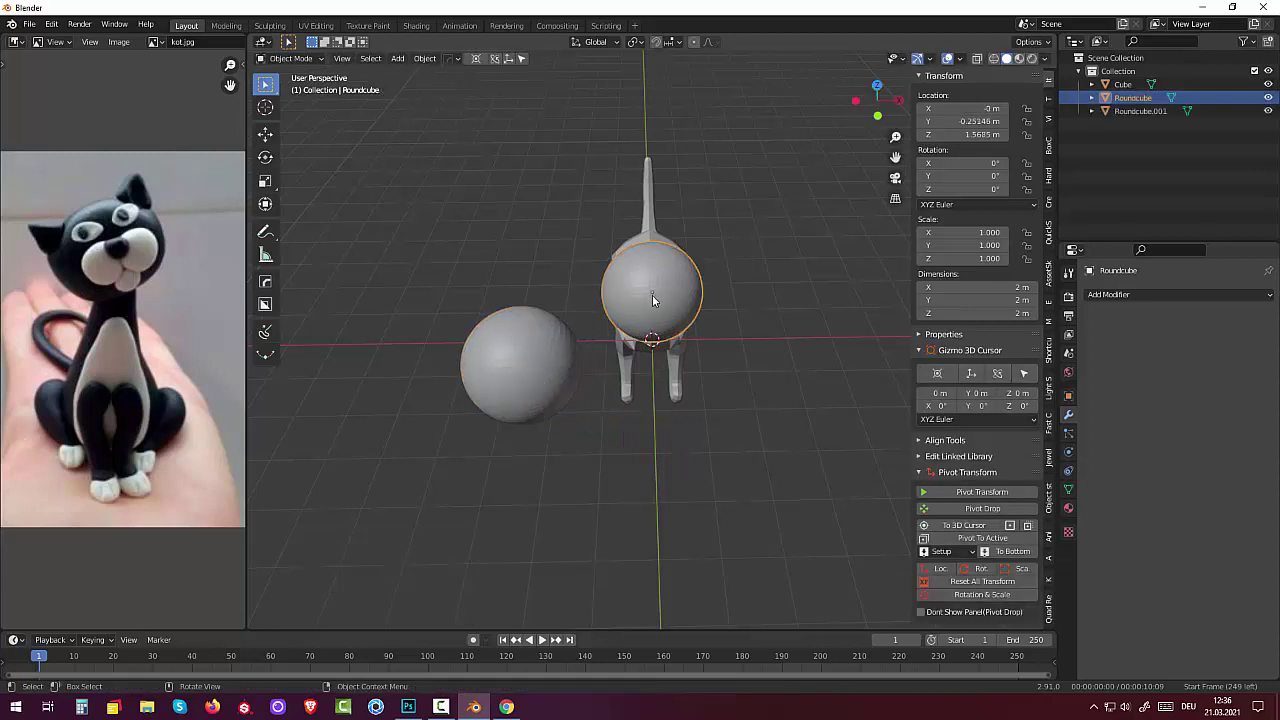
{"action": "mouse_move", "coordinate": [652, 300]}
{"action": "middle_mouse_down"}
{"action": "mouse_move", "coordinate": [639, 216]}
{"action": "mouse_move", "coordinate": [657, 130]}
{"action": "middle_mouse_up"}
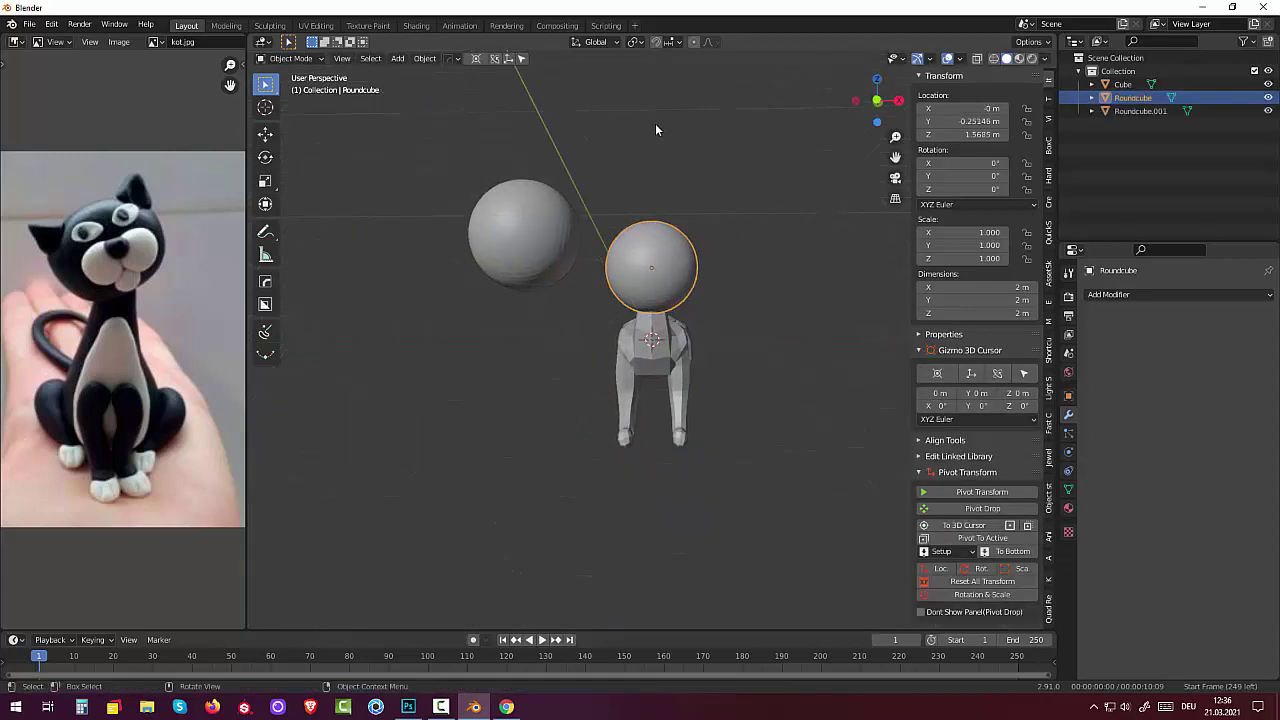
{"action": "key", "text": "s"}
{"action": "key", "text": "z"}
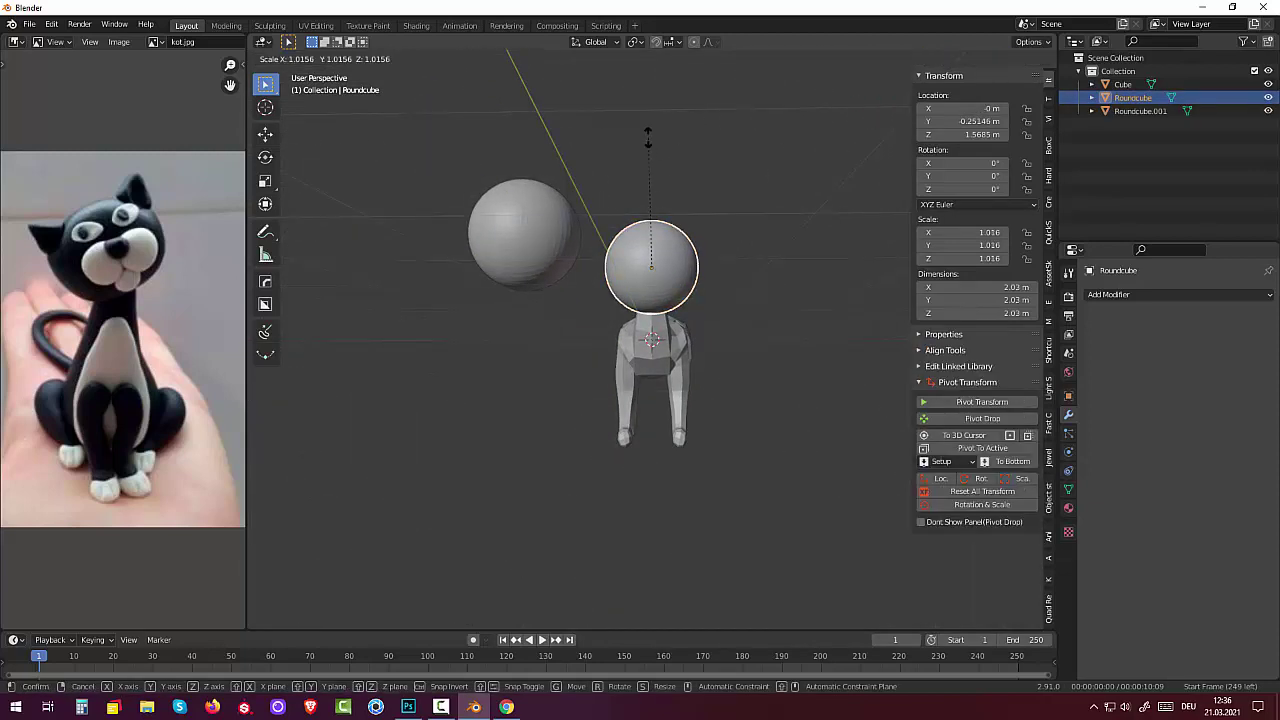
{"action": "left_click", "coordinate": [642, 152]}
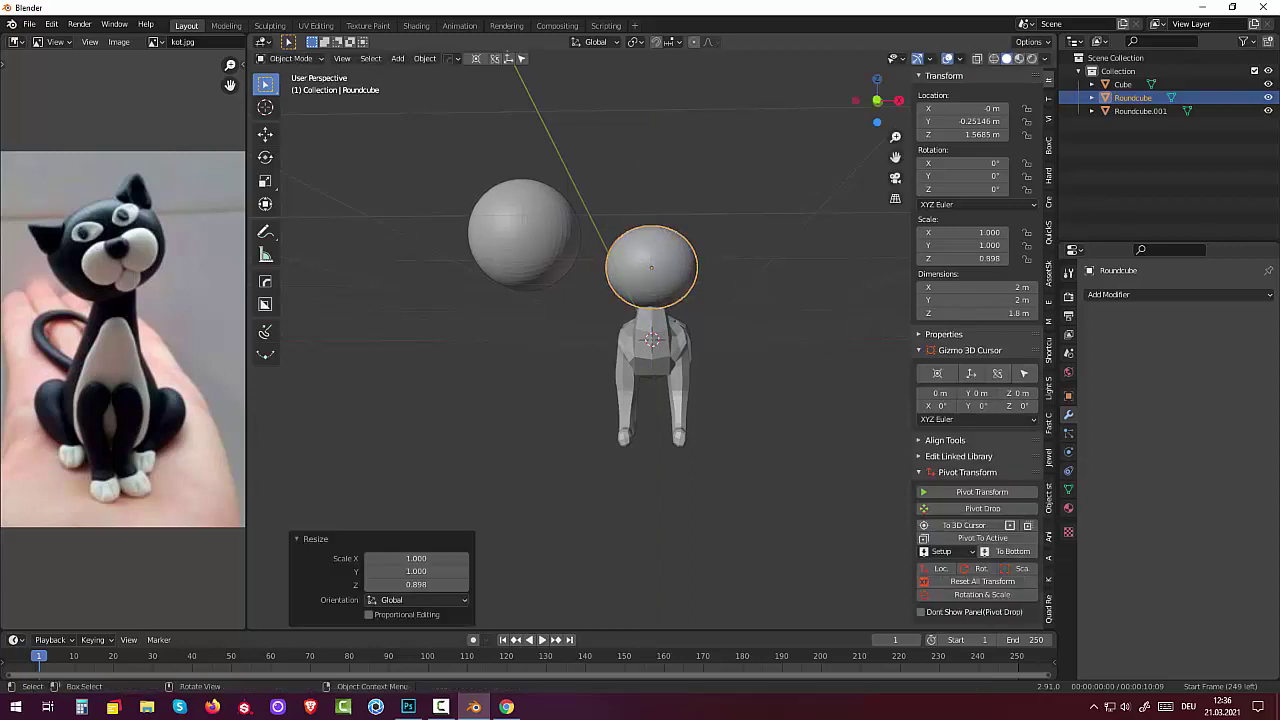
- Shrink the spare sphere to 0.402 scale, then view the cat in front orthographic
{"action": "left_click", "coordinate": [515, 242]}
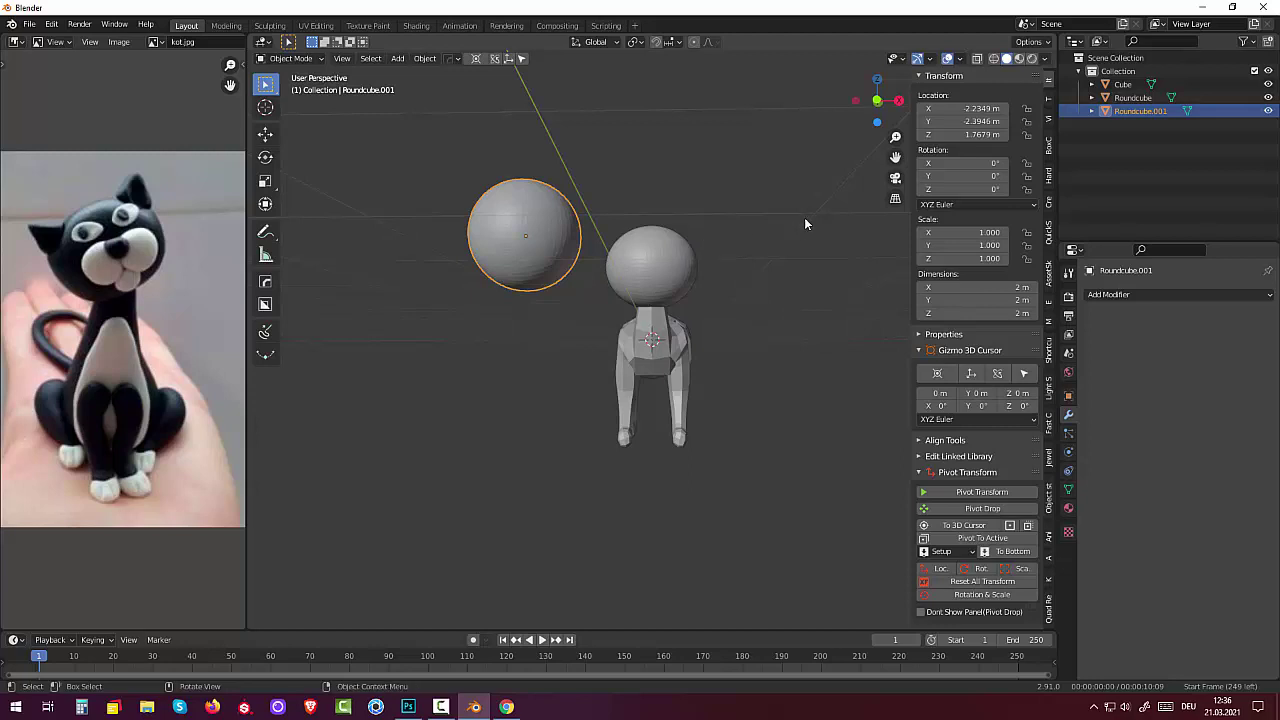
{"action": "key", "text": "s"}
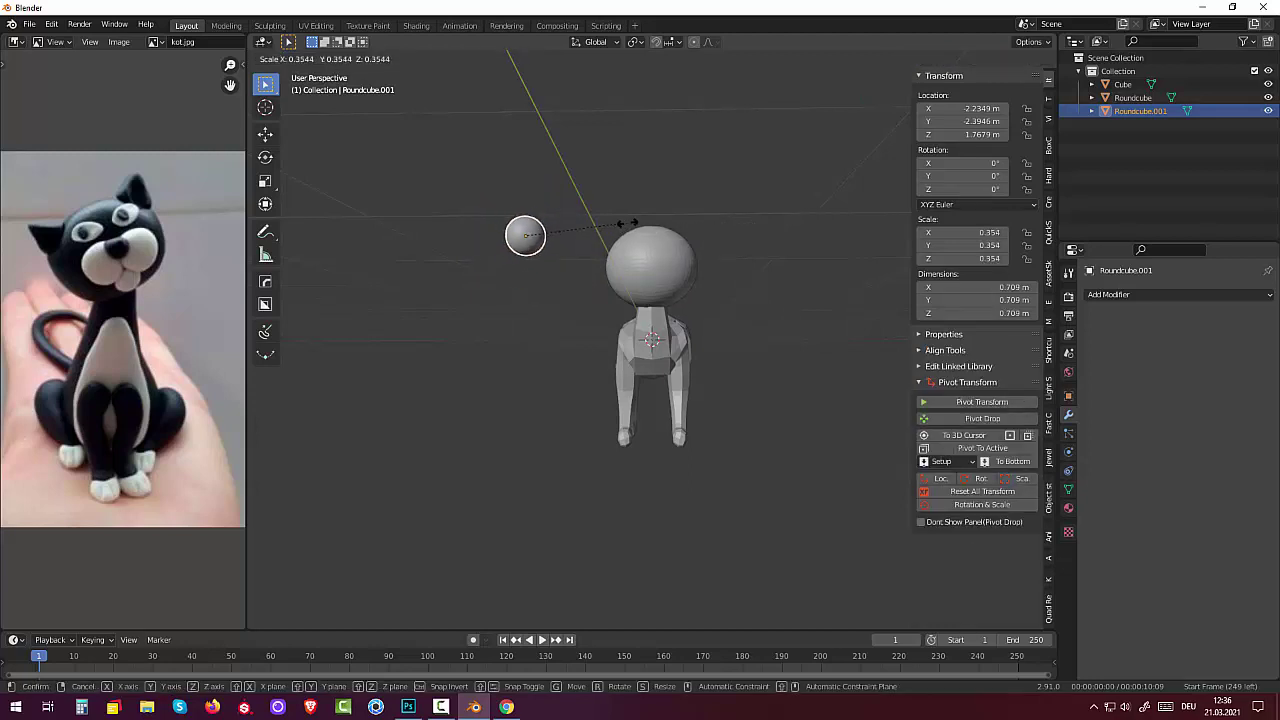
{"action": "left_click", "coordinate": [650, 218]}
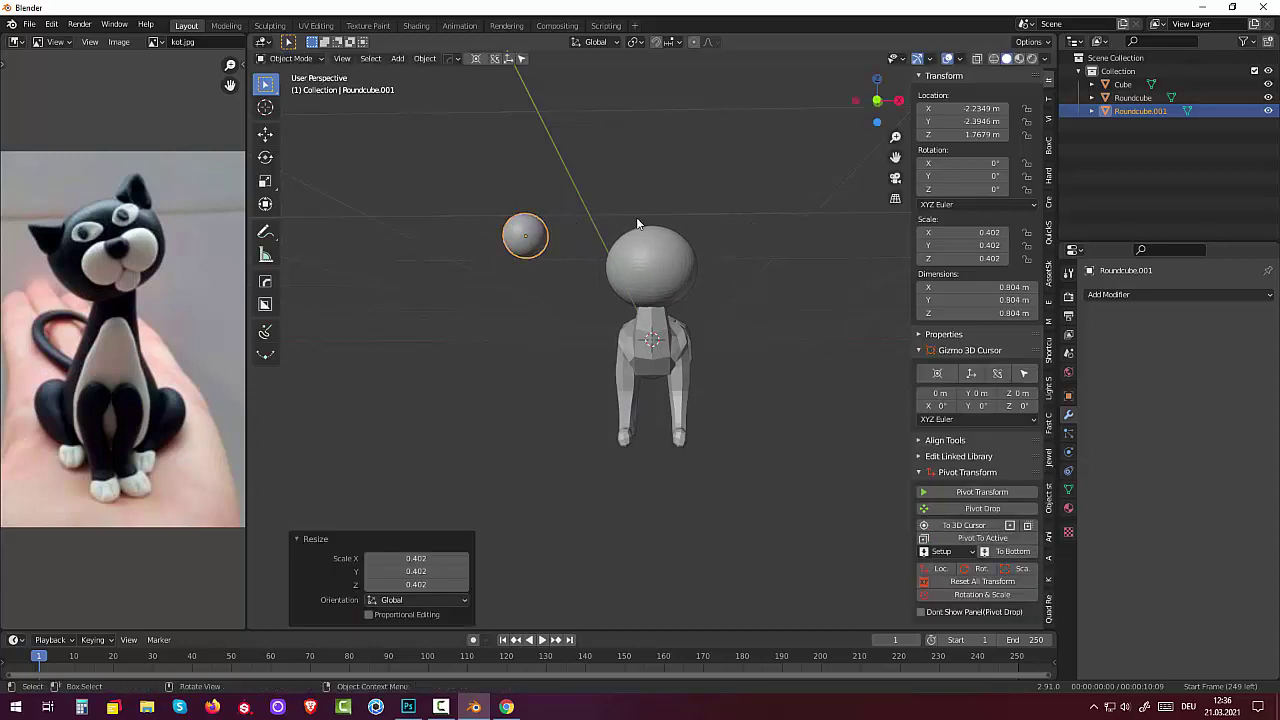
{"action": "key", "text": "KP_5"}
{"action": "key", "text": "KP_4"}
{"action": "key", "text": "KP_1"}
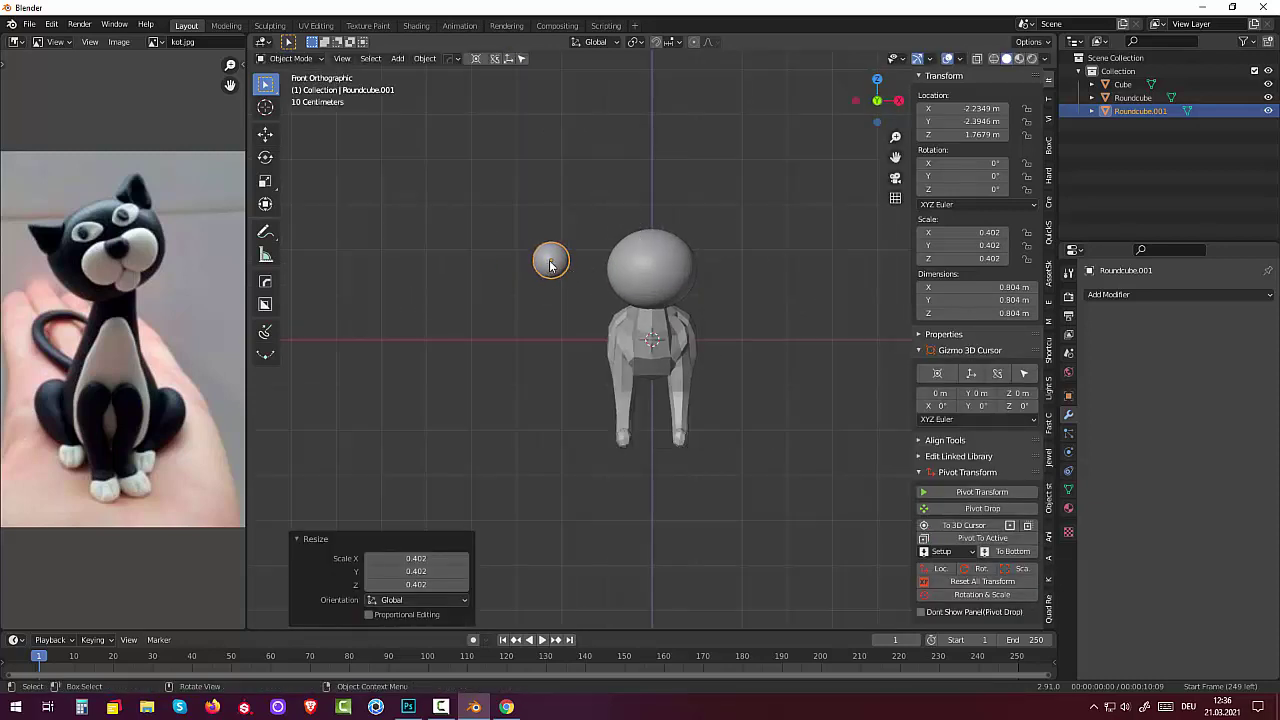
- Move the small sphere to the head's front and shrink it to 0.327 scale
{"action": "left_click_drag", "start_coordinate": [550, 262], "coordinate": [639, 273]}
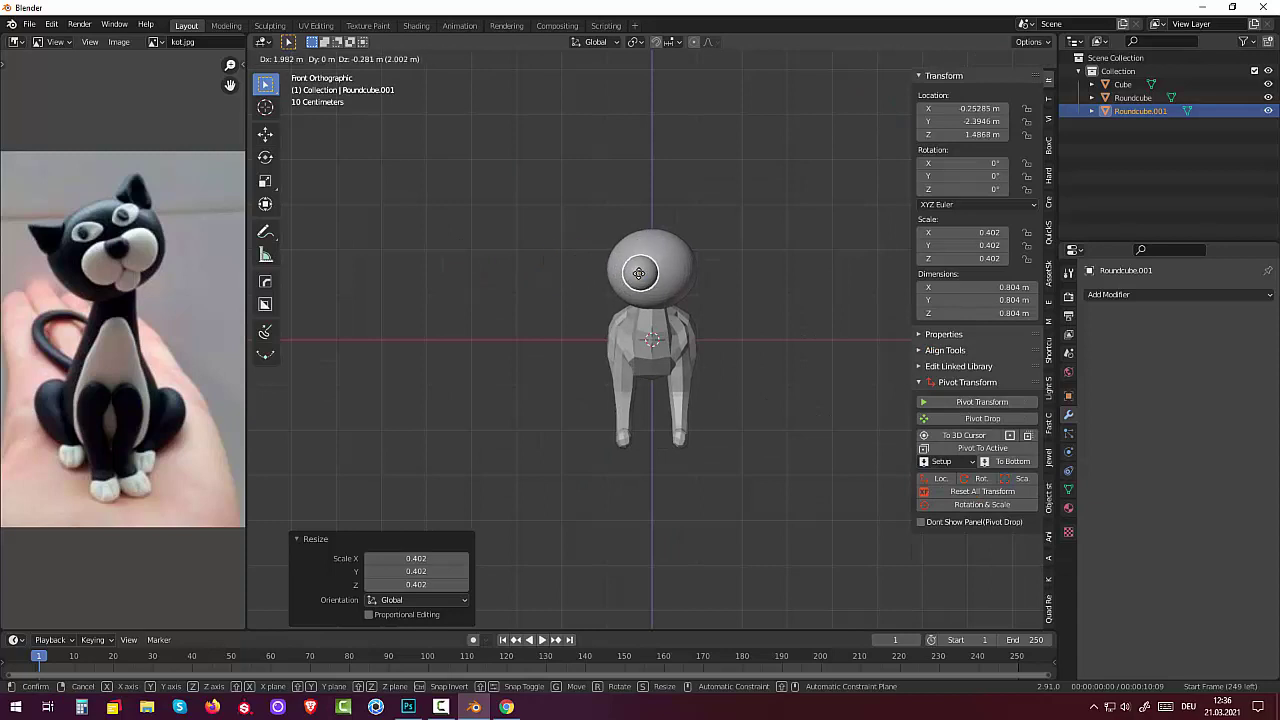
{"action": "left_click", "coordinate": [639, 273]}
{"action": "middle_click_drag", "start_coordinate": [712, 290], "coordinate": [558, 285]}
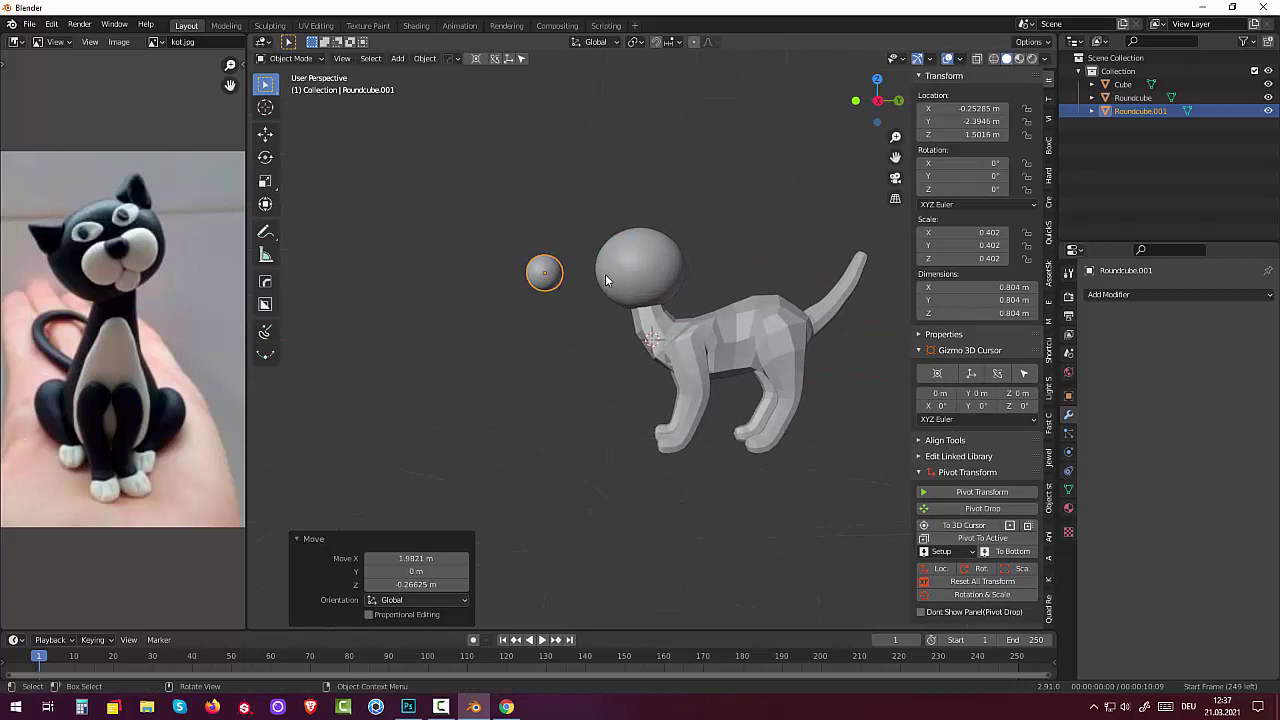
{"action": "key", "text": "s"}
{"action": "left_click", "coordinate": [595, 278]}
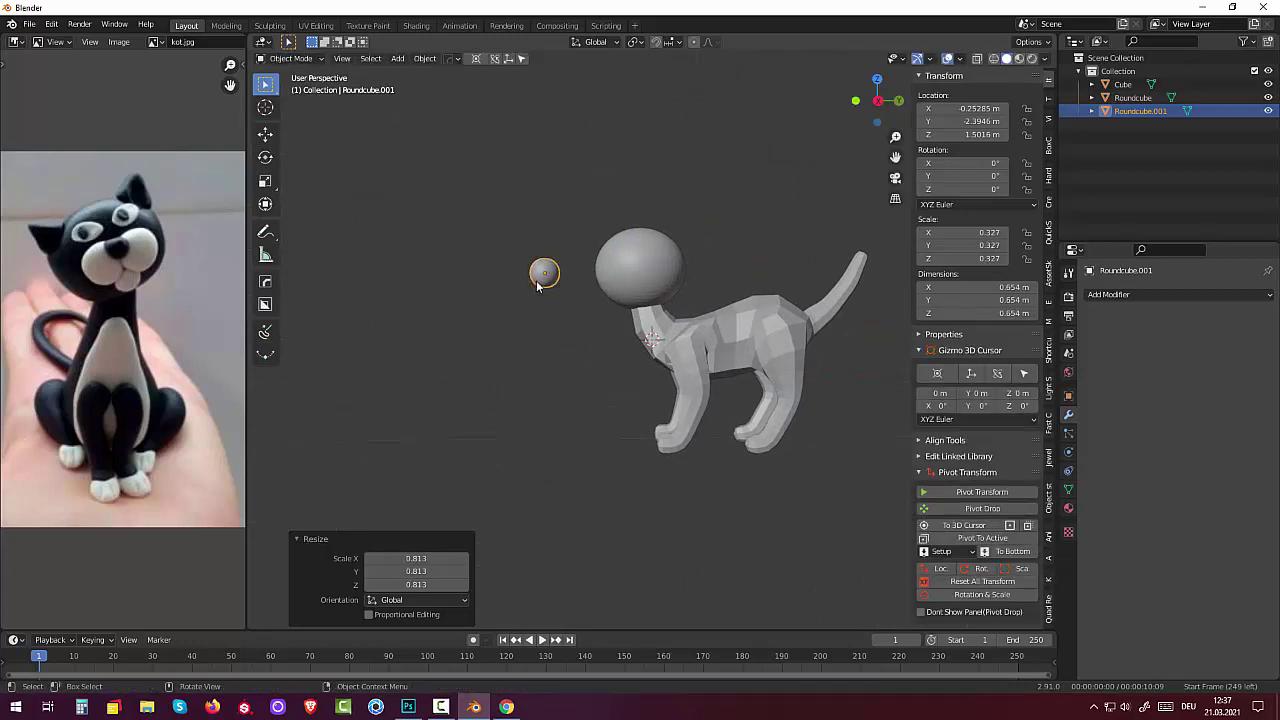
- Set the small sphere snugly against the head's front as the muzzle and check it
{"action": "key", "text": "g"}
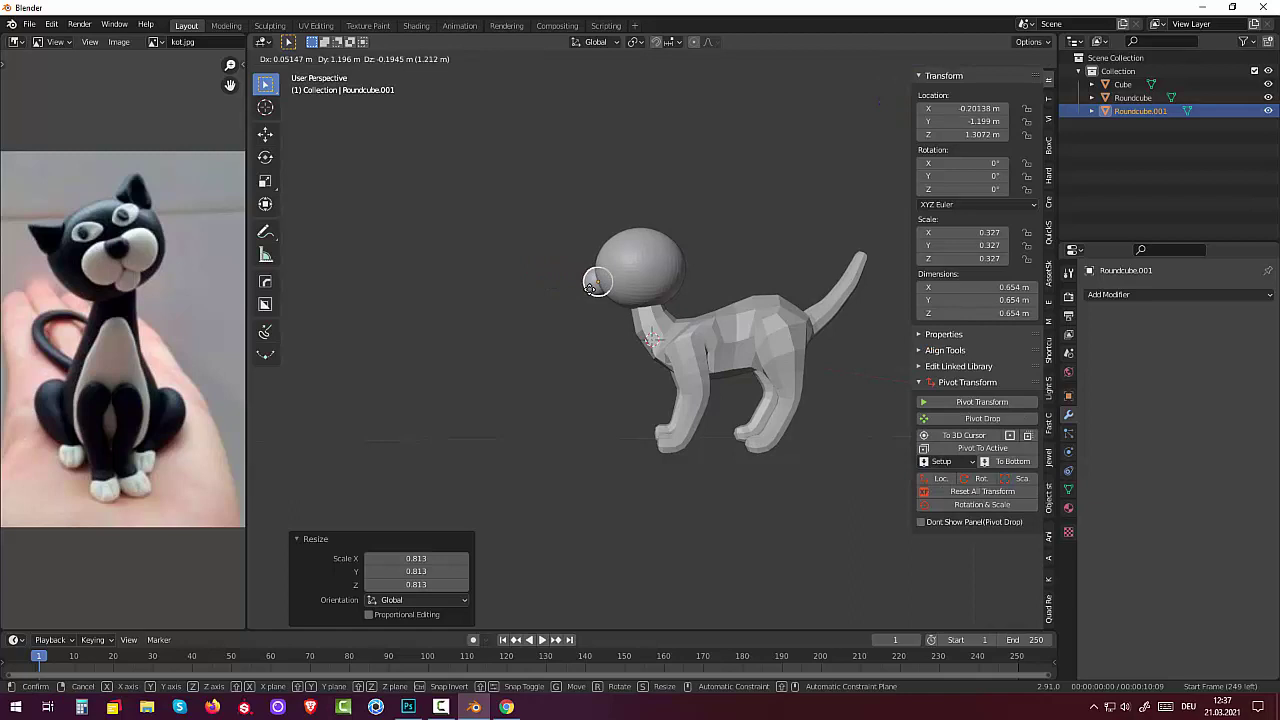
{"action": "left_click", "coordinate": [593, 283]}
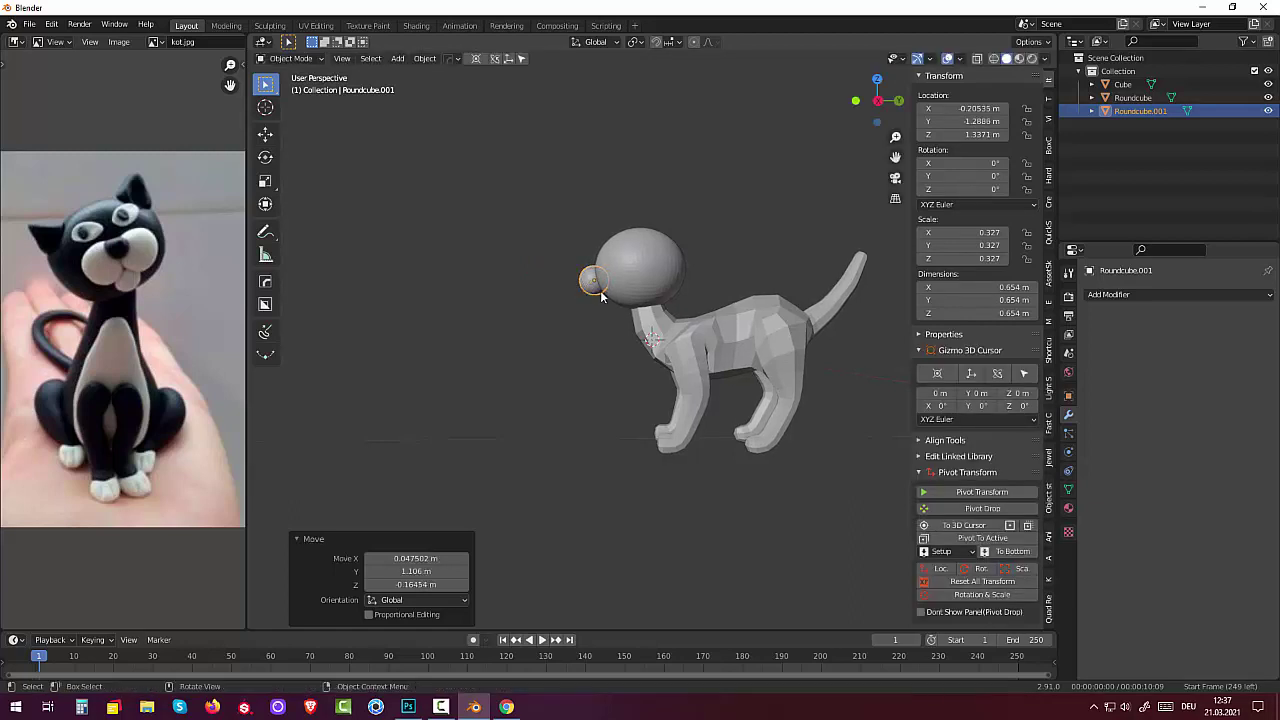
{"action": "mouse_move", "coordinate": [600, 285]}
{"action": "middle_mouse_down"}
{"action": "mouse_move", "coordinate": [698, 289]}
{"action": "mouse_move", "coordinate": [740, 313]}
{"action": "mouse_move", "coordinate": [720, 420]}
{"action": "mouse_move", "coordinate": [654, 445]}
{"action": "mouse_move", "coordinate": [628, 378]}
{"action": "middle_mouse_up"}
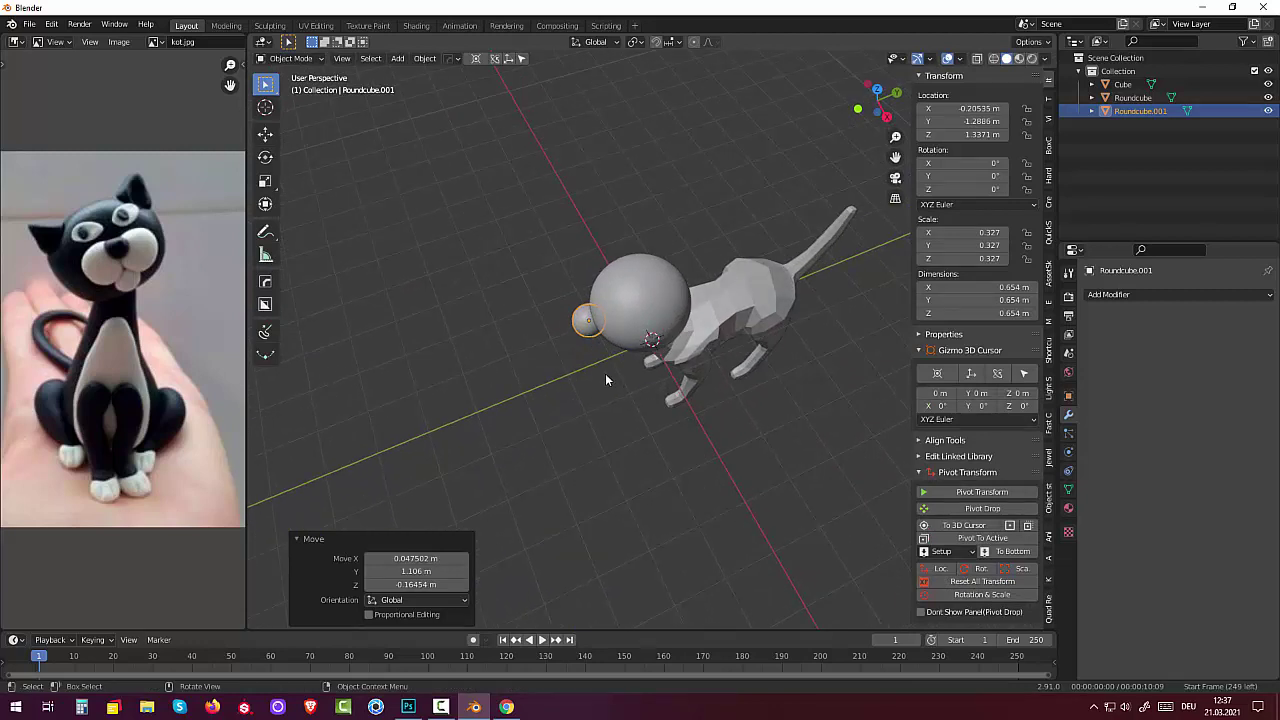
{"action": "middle_click_drag", "start_coordinate": [562, 310], "coordinate": [523, 192]}
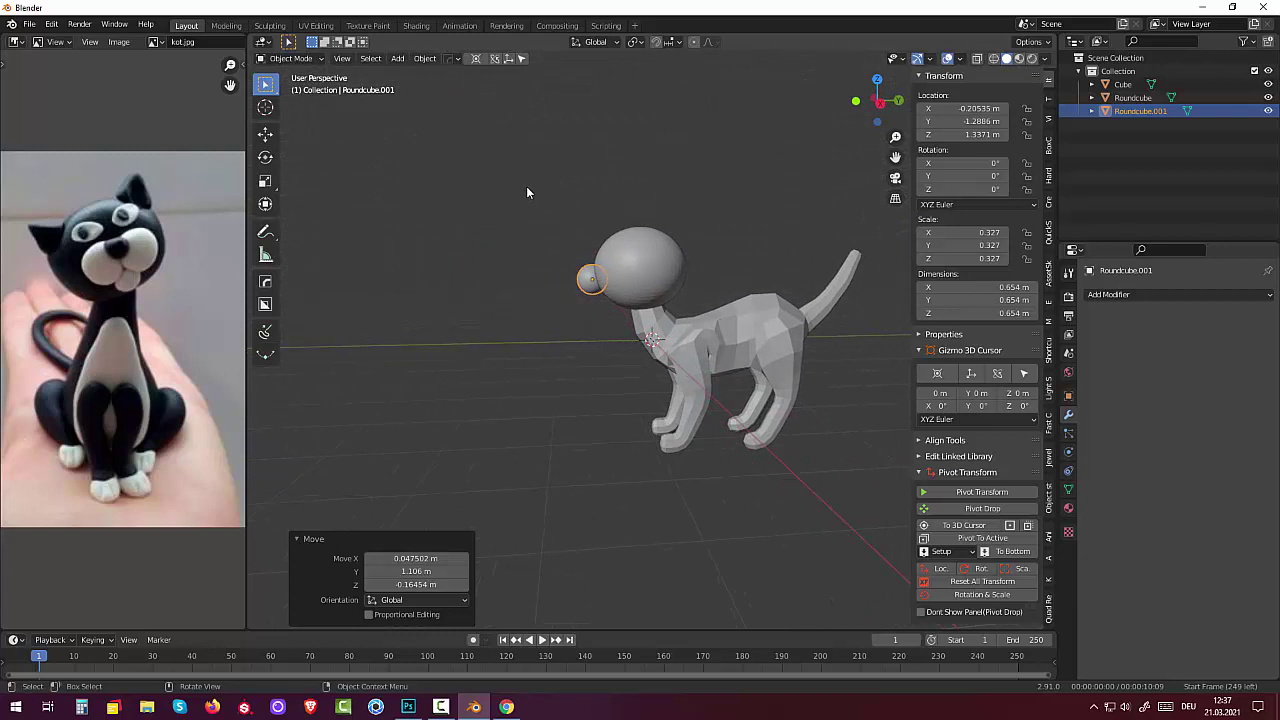
{"action": "left_click", "coordinate": [590, 285]}
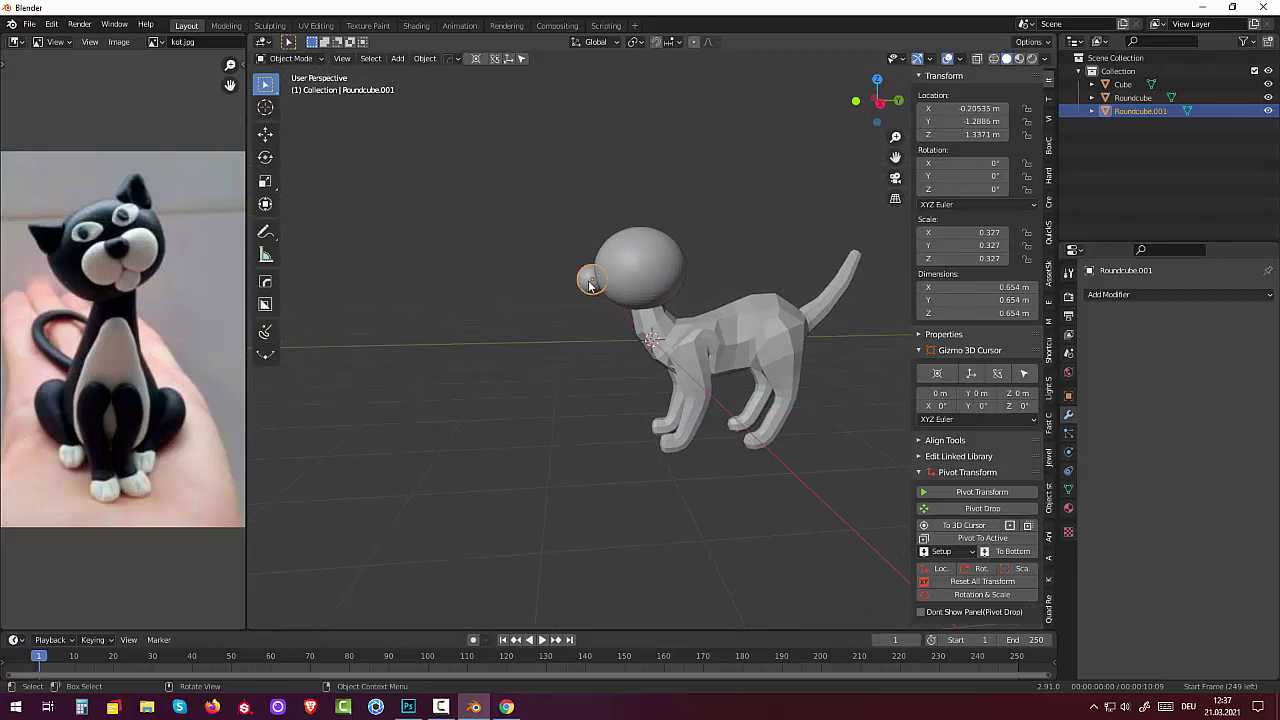
- Leave Roundcube.002, a muzzle copy, above-left of the head, then reselect the muzzle
{"action": "key", "text": "shift+d"}
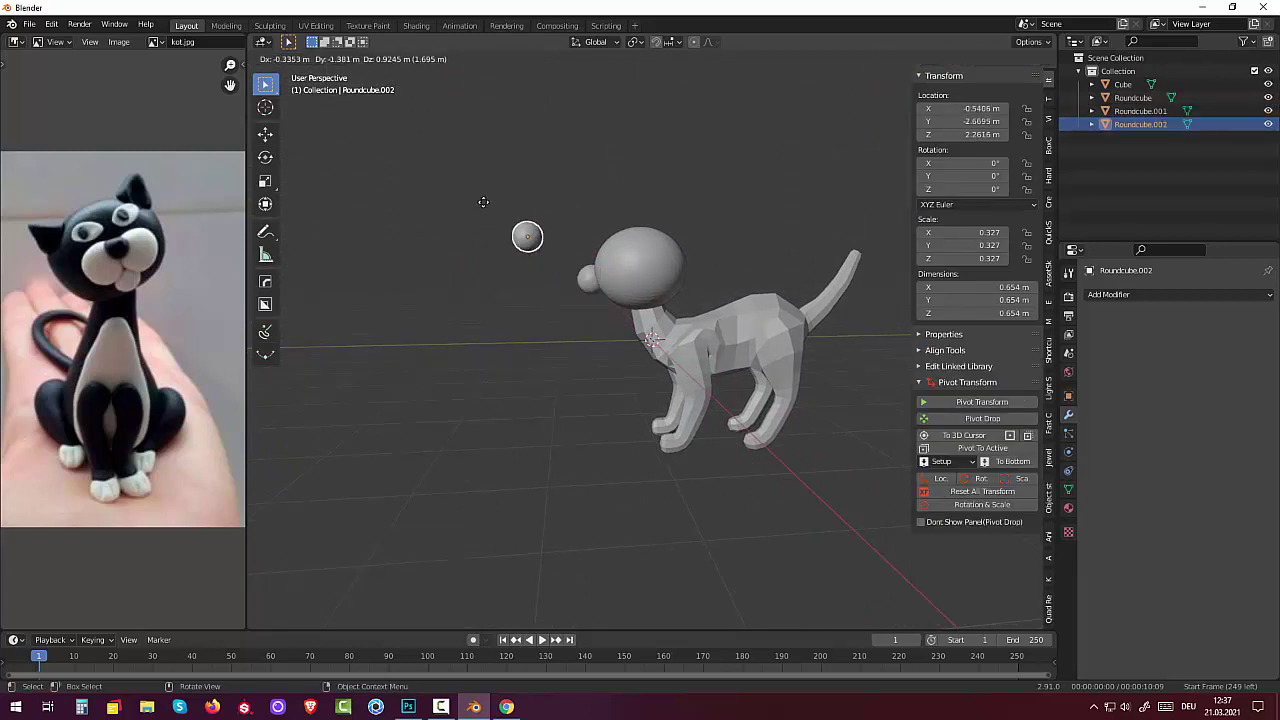
{"action": "left_click", "coordinate": [476, 176]}
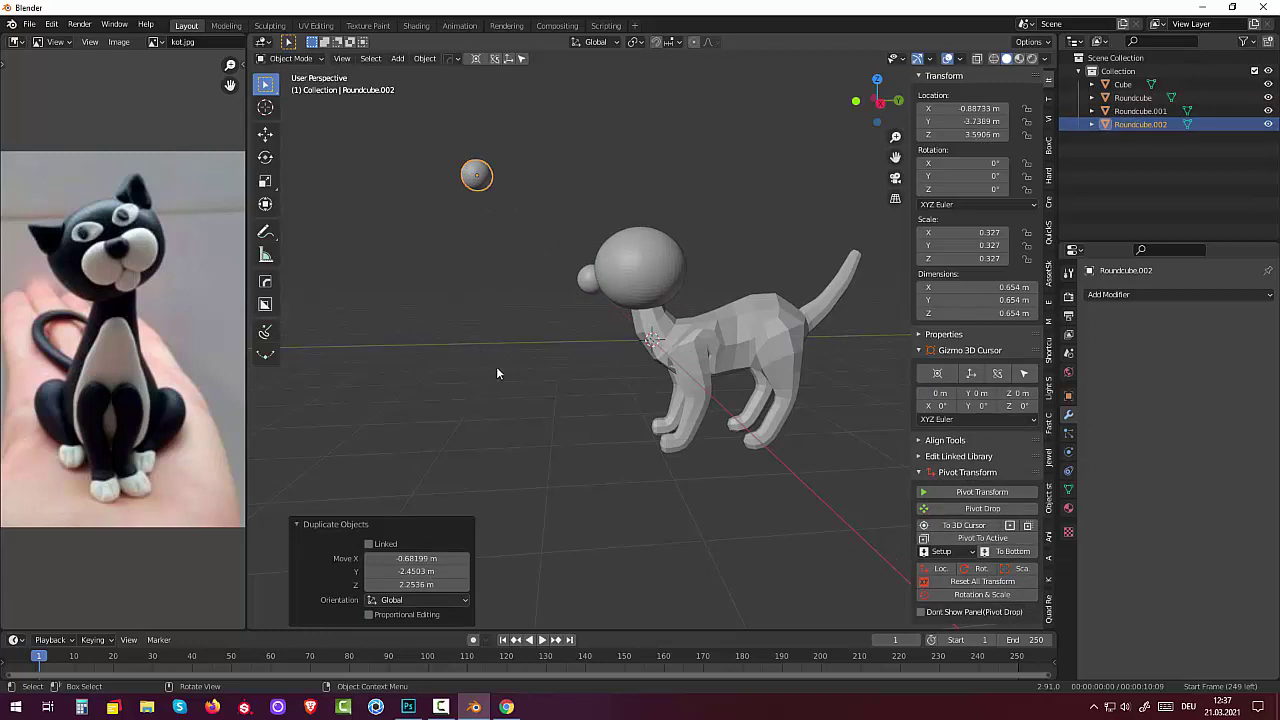
{"action": "middle_click_drag", "start_coordinate": [496, 366], "coordinate": [640, 357]}
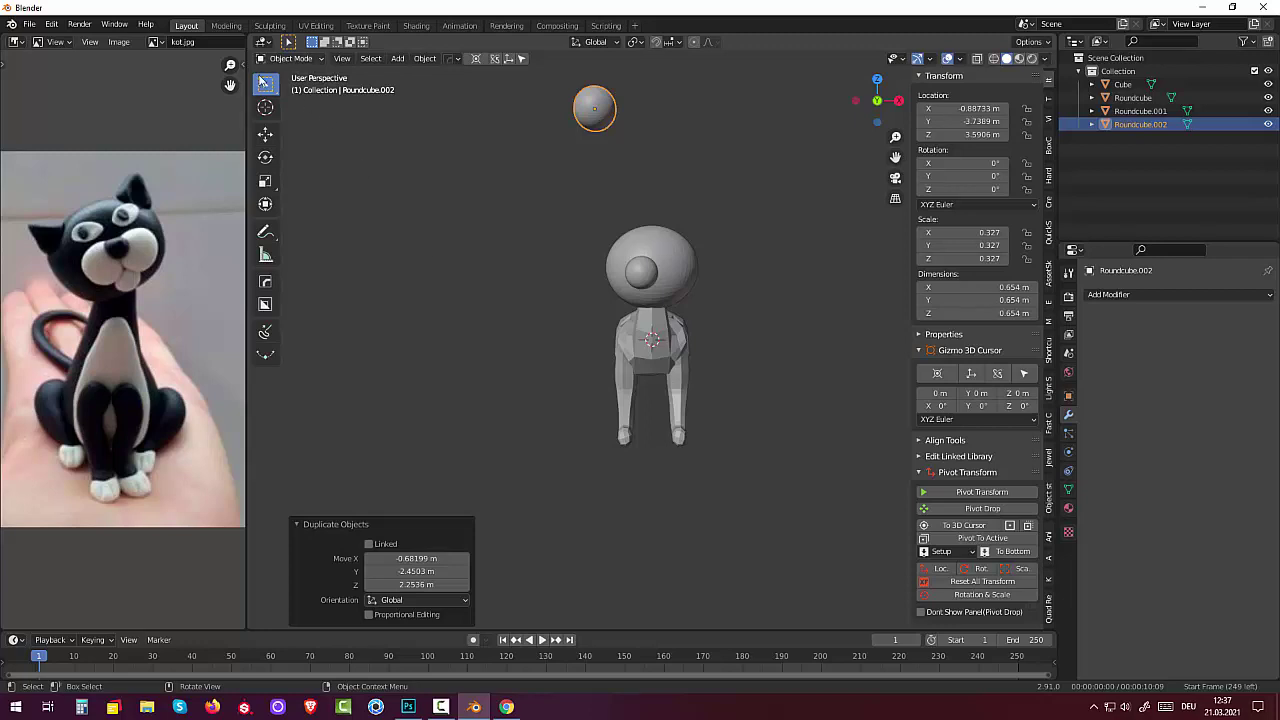
{"action": "left_click", "coordinate": [641, 277]}
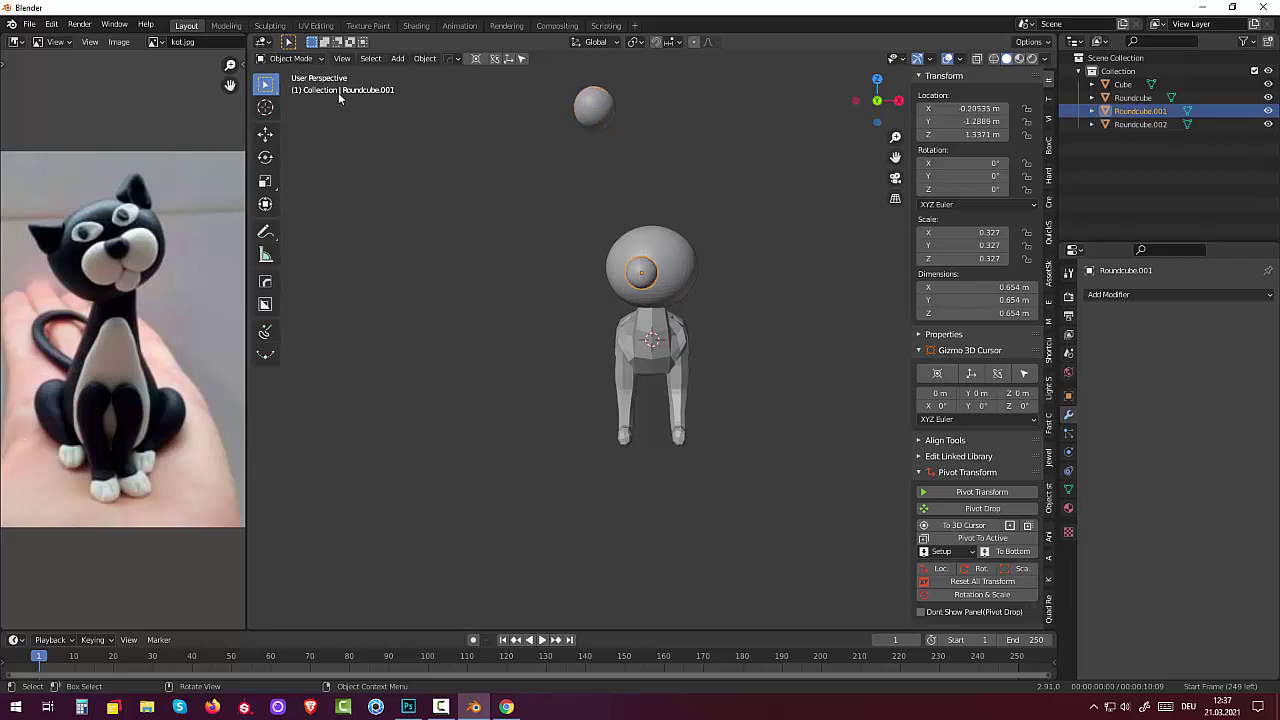
- In Sculpt Mode, widen the muzzle sphere with Elastic Deform strokes
{"action": "left_click", "coordinate": [288, 58]}
{"action": "left_click", "coordinate": [292, 106]}
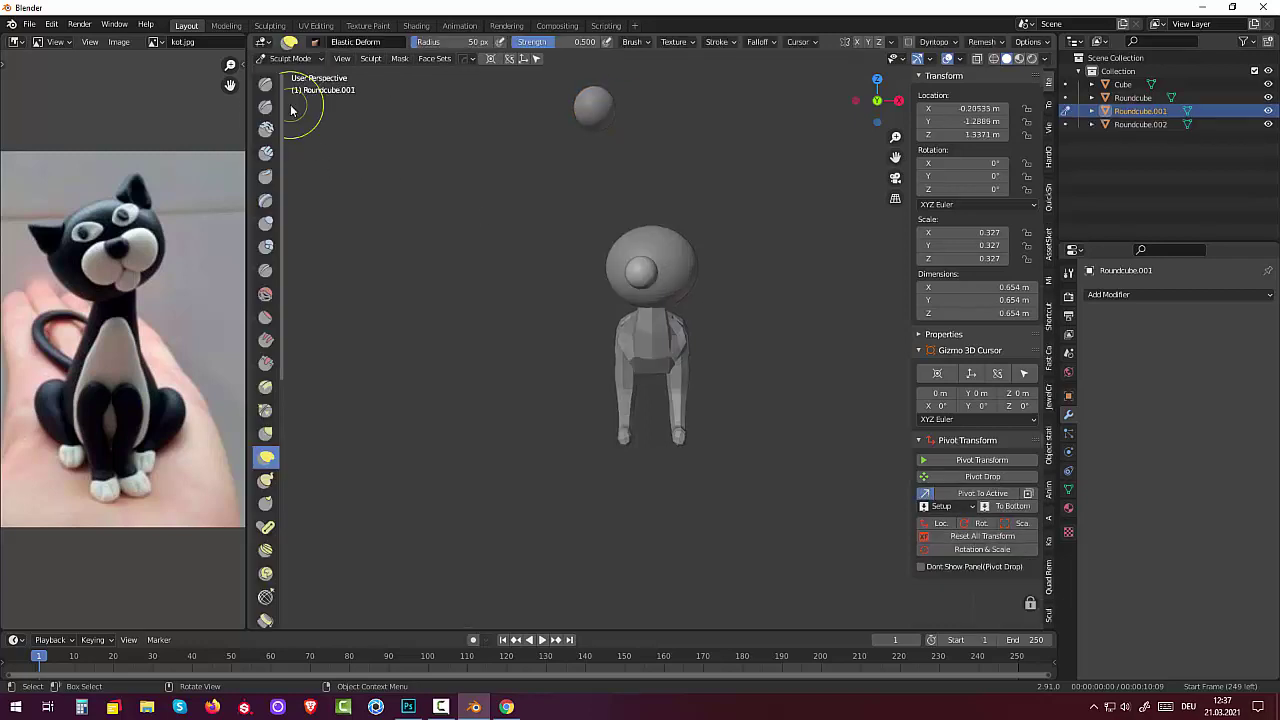
{"action": "mouse_move", "coordinate": [634, 314]}
{"action": "middle_mouse_down"}
{"action": "mouse_move", "coordinate": [668, 345]}
{"action": "mouse_move", "coordinate": [583, 285]}
{"action": "middle_mouse_up"}
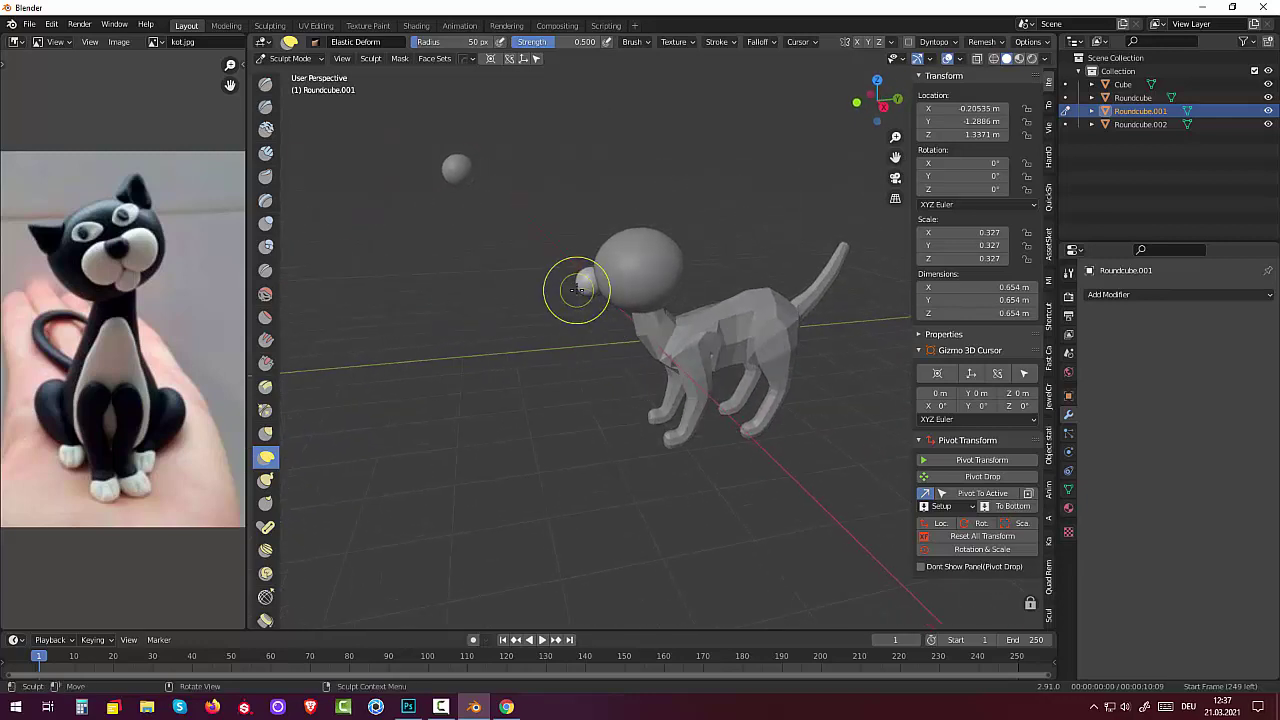
{"action": "left_click_drag", "start_coordinate": [580, 284], "coordinate": [613, 283]}
{"action": "middle_click_drag", "start_coordinate": [614, 285], "coordinate": [643, 284]}
{"action": "mouse_move", "coordinate": [643, 284]}
{"action": "left_mouse_down"}
{"action": "mouse_move", "coordinate": [634, 277]}
{"action": "mouse_move", "coordinate": [657, 266]}
{"action": "mouse_move", "coordinate": [640, 265]}
{"action": "left_mouse_up"}
- Flatten the muzzle lower onto the face, ending at 0.693 × 0.574 × 0.681 m in Object Mode
{"action": "mouse_move", "coordinate": [635, 265]}
{"action": "middle_mouse_down"}
{"action": "mouse_move", "coordinate": [629, 290]}
{"action": "mouse_move", "coordinate": [634, 272]}
{"action": "middle_mouse_up"}
{"action": "left_click_drag", "start_coordinate": [634, 272], "coordinate": [634, 271]}
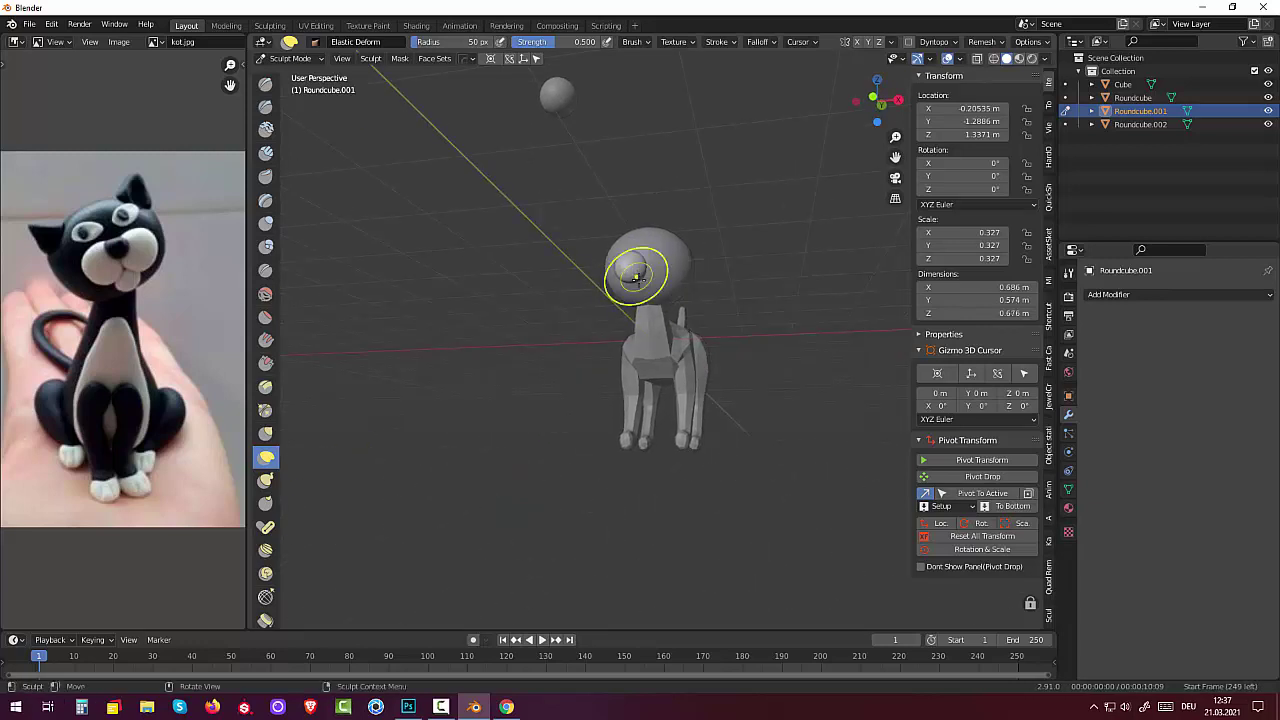
{"action": "middle_click_drag", "start_coordinate": [634, 271], "coordinate": [640, 277]}
{"action": "scroll", "coordinate": [657, 330], "scroll_direction": "up", "scroll_amount": 2}
{"action": "scroll", "coordinate": [657, 318], "scroll_direction": "up", "scroll_amount": 3}
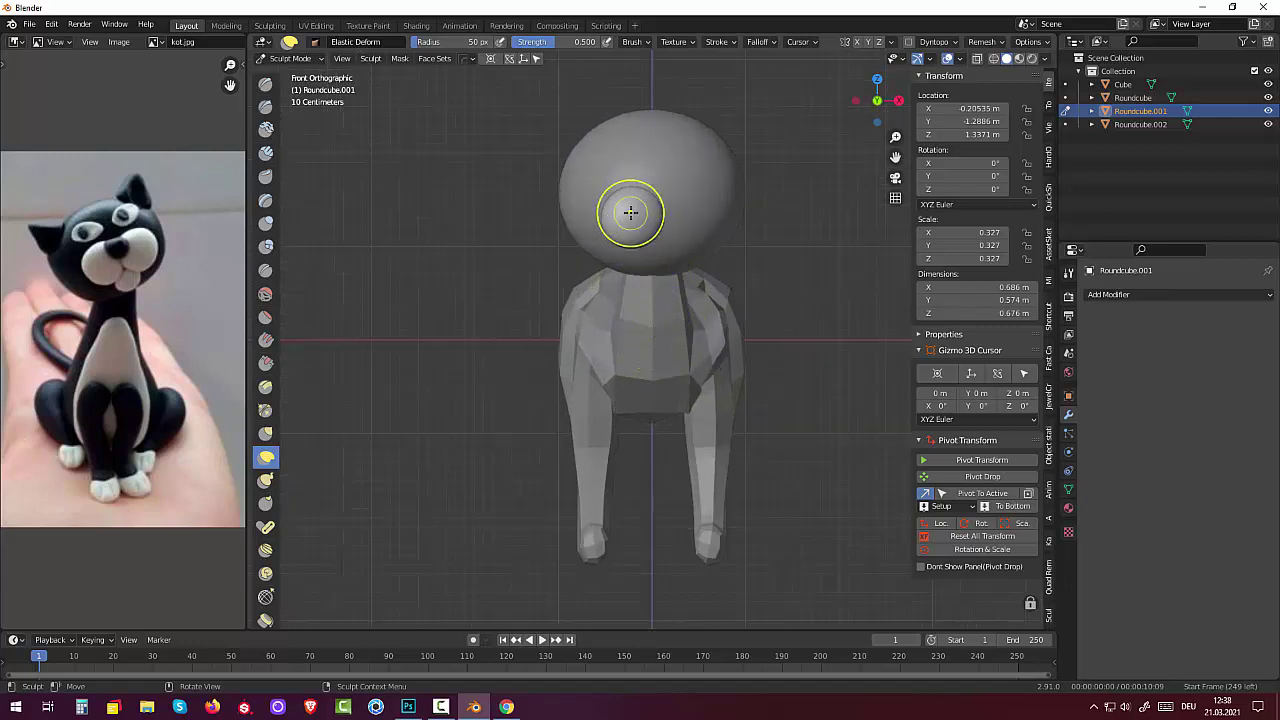
{"action": "mouse_move", "coordinate": [629, 209]}
{"action": "left_mouse_down"}
{"action": "mouse_move", "coordinate": [629, 263]}
{"action": "mouse_move", "coordinate": [640, 245]}
{"action": "mouse_move", "coordinate": [608, 229]}
{"action": "mouse_move", "coordinate": [645, 214]}
{"action": "left_mouse_up"}
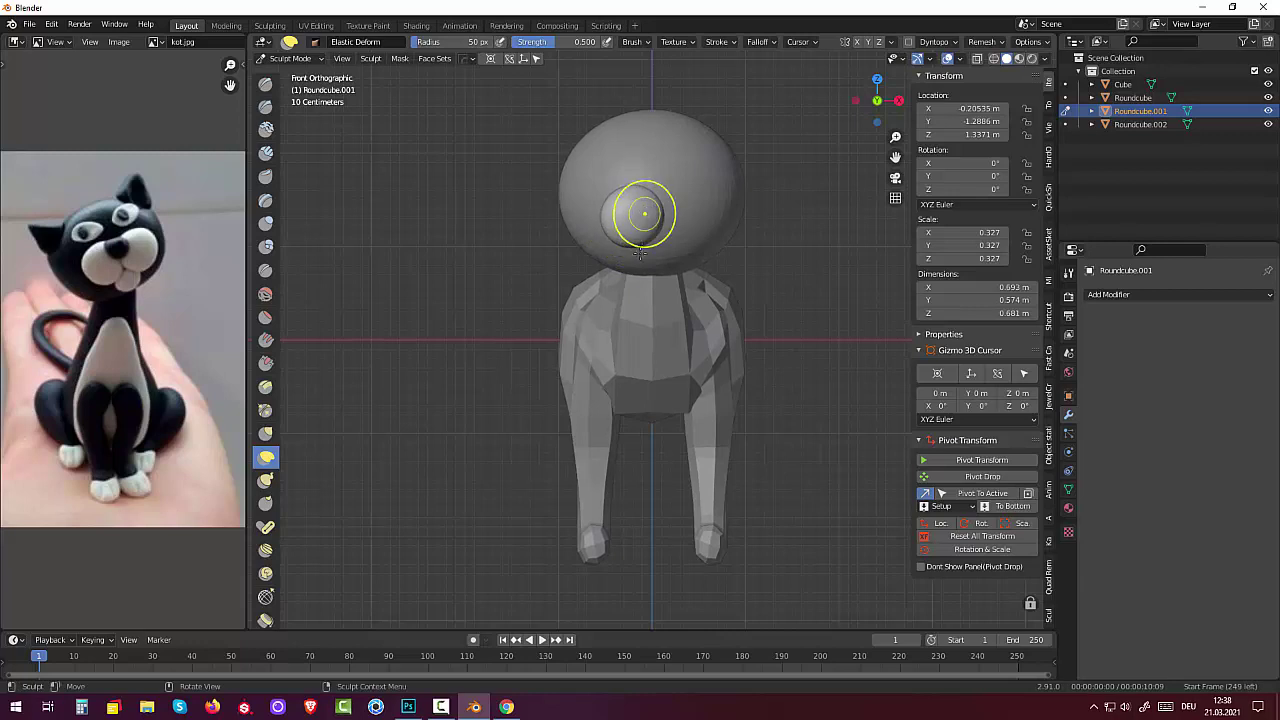
{"action": "left_click", "coordinate": [289, 58]}
{"action": "left_click", "coordinate": [290, 75]}
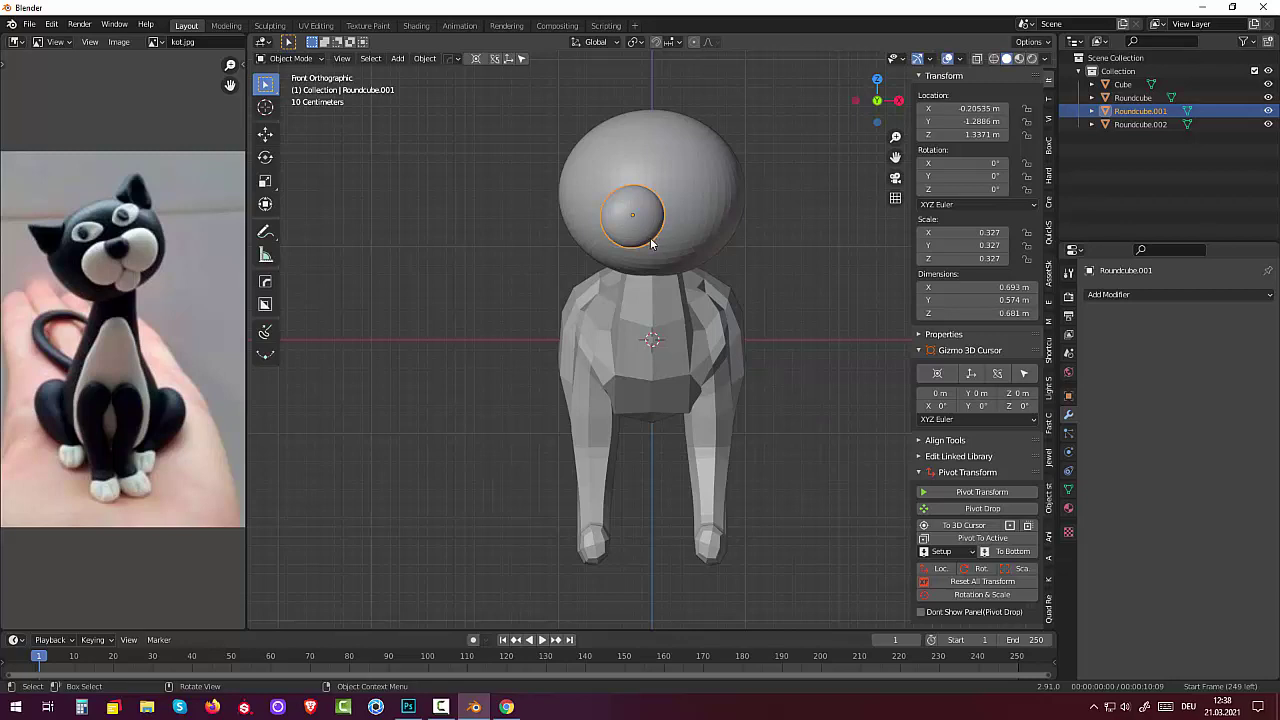
- Reset the eye sphere's location and scale, then add an X-axis Mirror modifier for a second eye
{"action": "left_click", "coordinate": [1109, 296]}
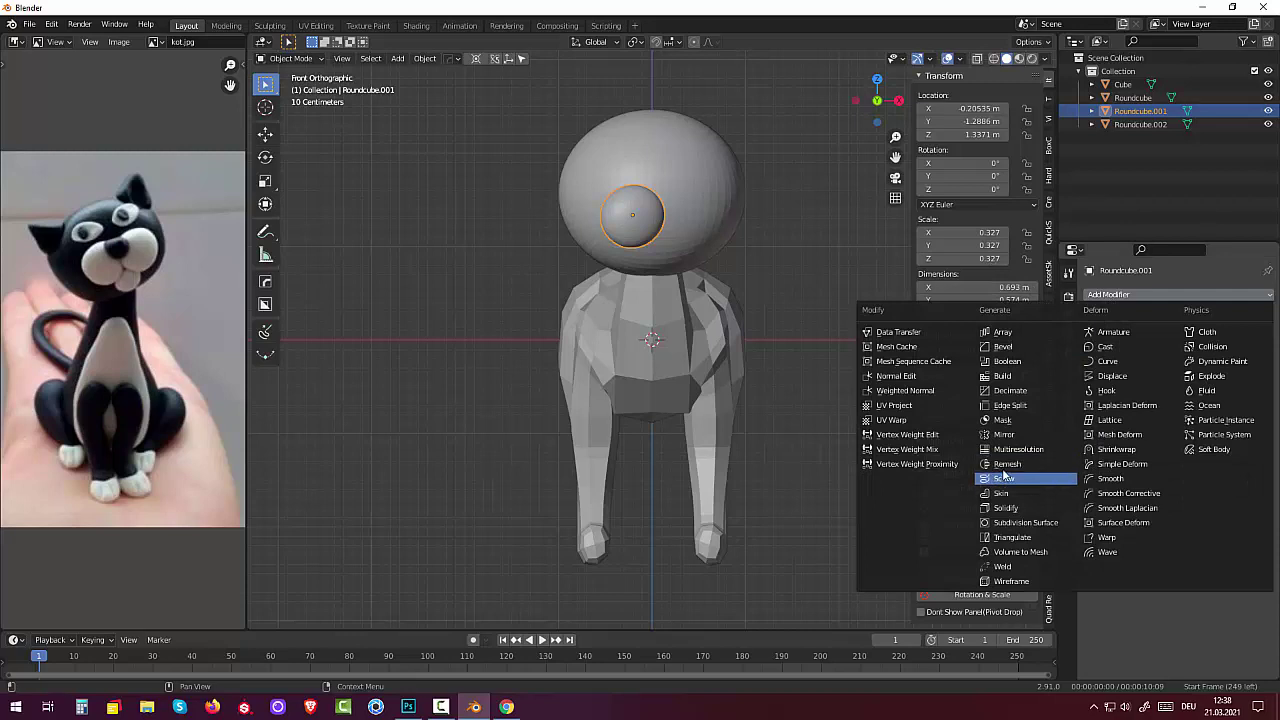
{"action": "key", "text": "Escape"}
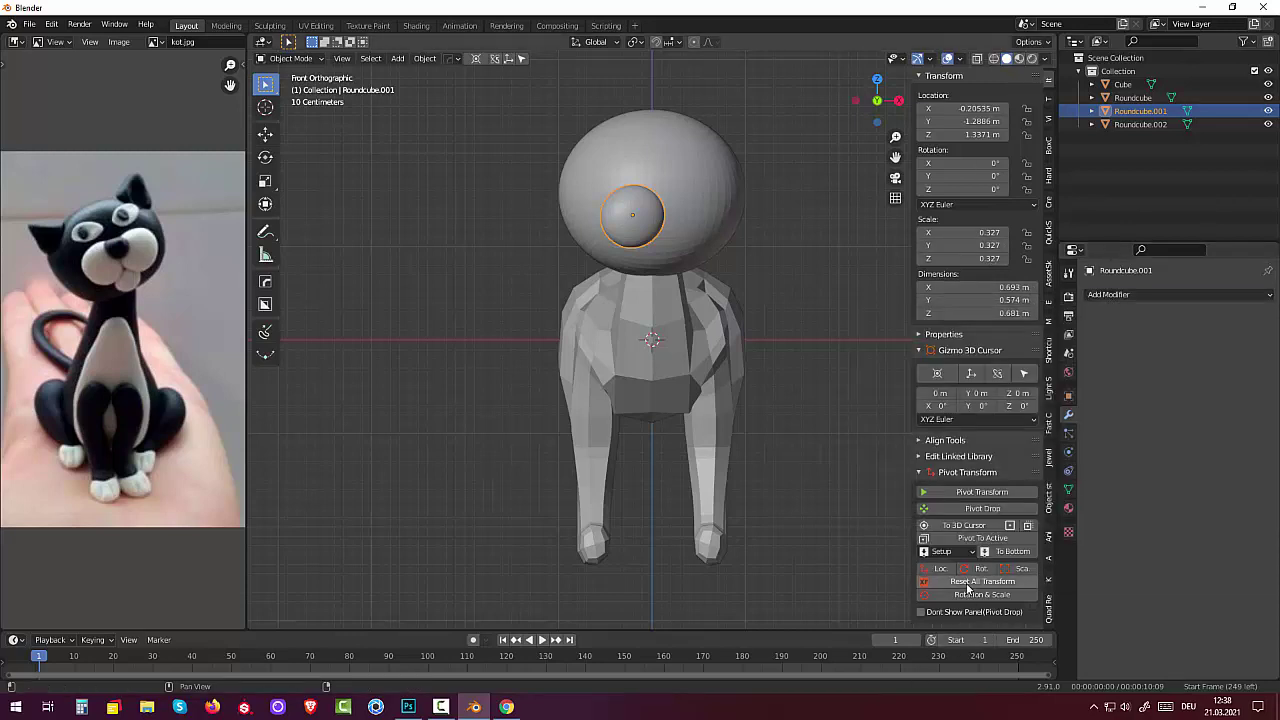
{"action": "left_click", "coordinate": [967, 583]}
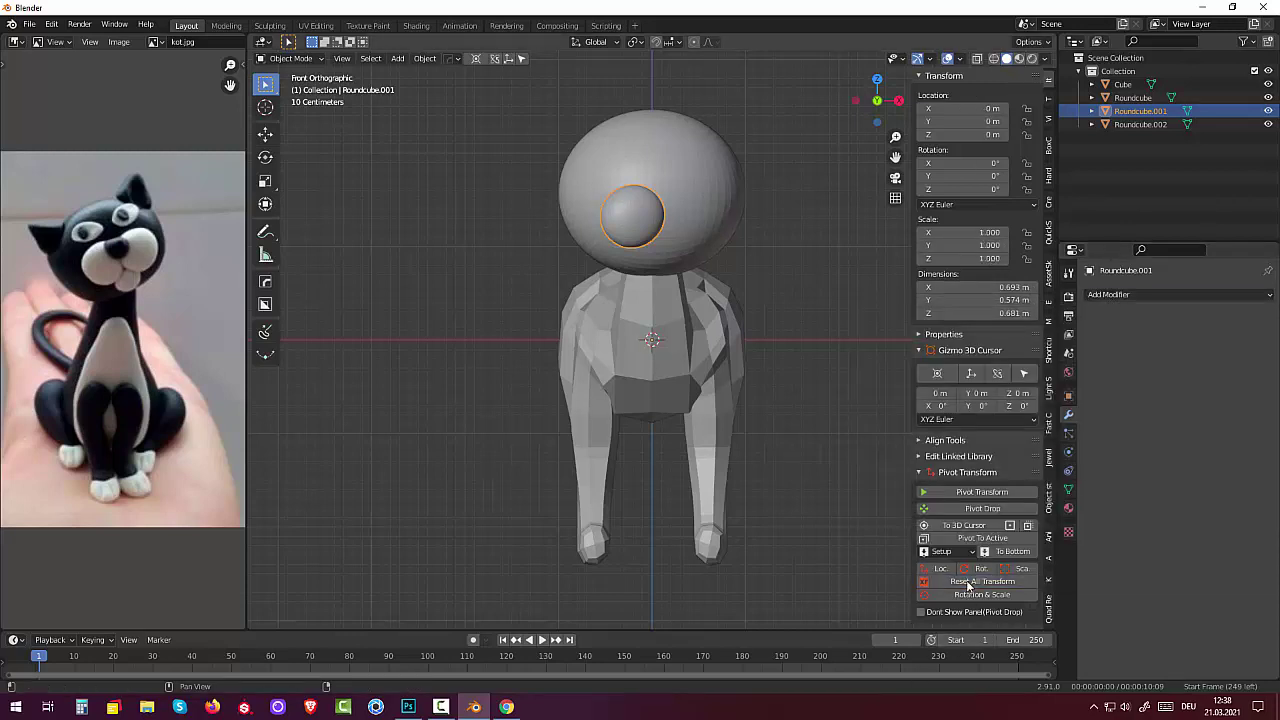
{"action": "left_click", "coordinate": [1107, 296]}
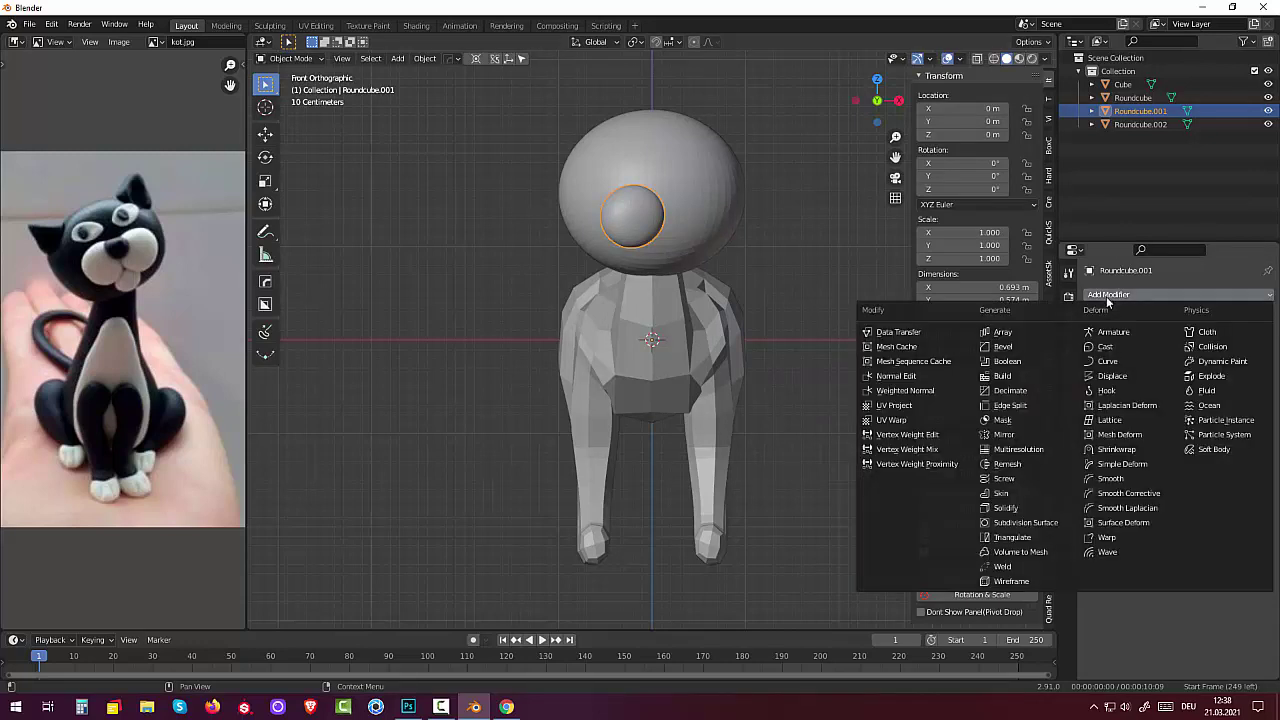
{"action": "left_click", "coordinate": [1004, 435]}
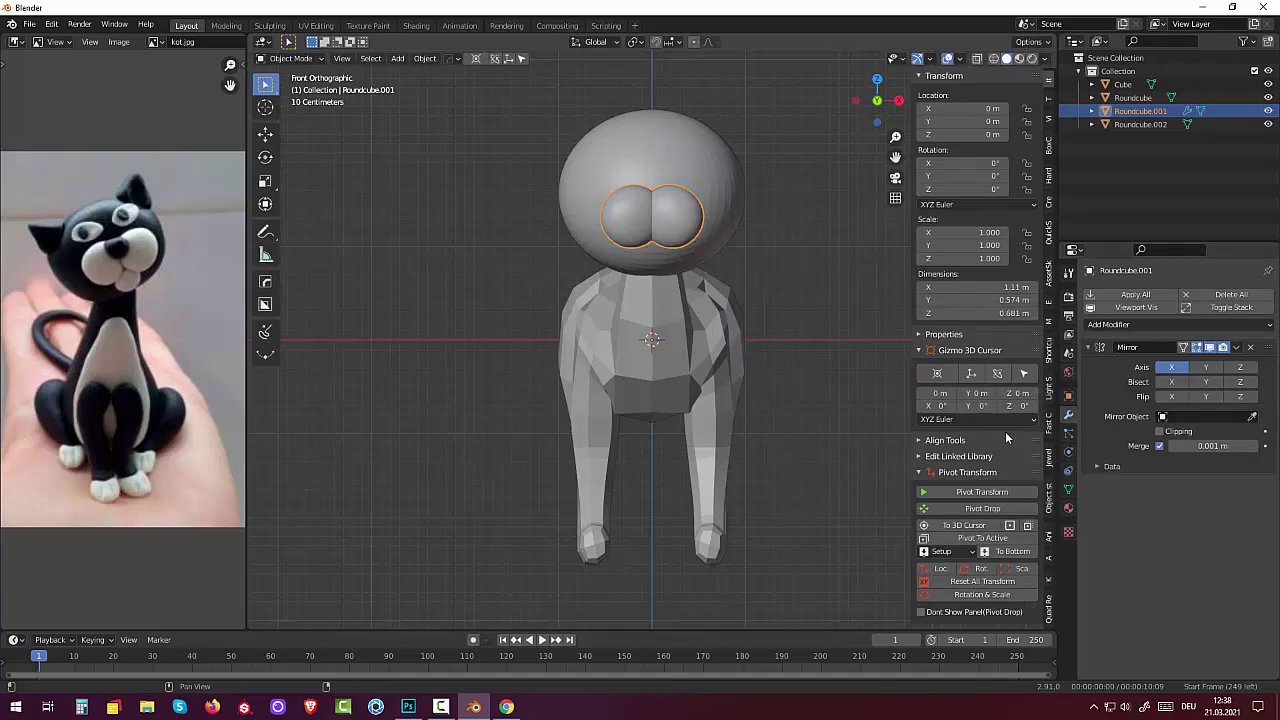
- Select the small sphere Roundcube.002 floating above the cat and scale it down
{"action": "mouse_move", "coordinate": [792, 408]}
{"action": "middle_mouse_down"}
{"action": "mouse_move", "coordinate": [724, 443]}
{"action": "mouse_move", "coordinate": [668, 413]}
{"action": "mouse_move", "coordinate": [626, 429]}
{"action": "mouse_move", "coordinate": [783, 420]}
{"action": "middle_mouse_up"}
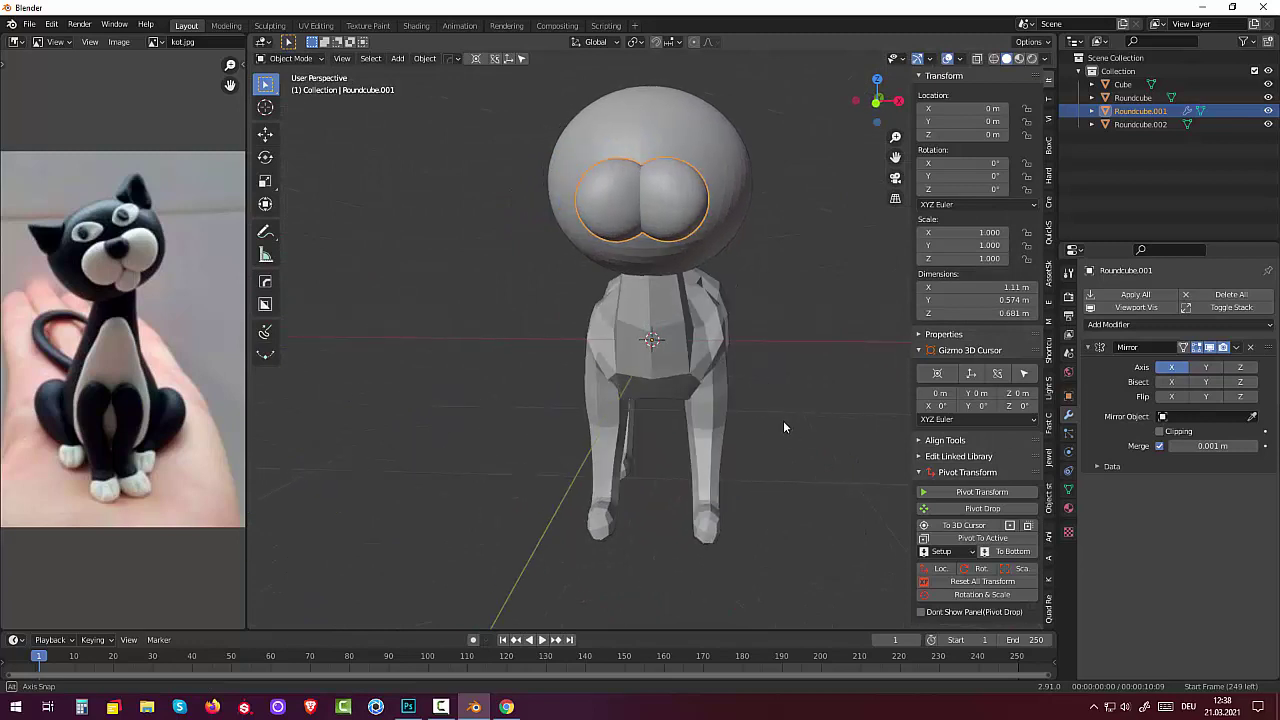
{"action": "scroll", "coordinate": [378, 264], "scroll_direction": "down", "scroll_amount": 5}
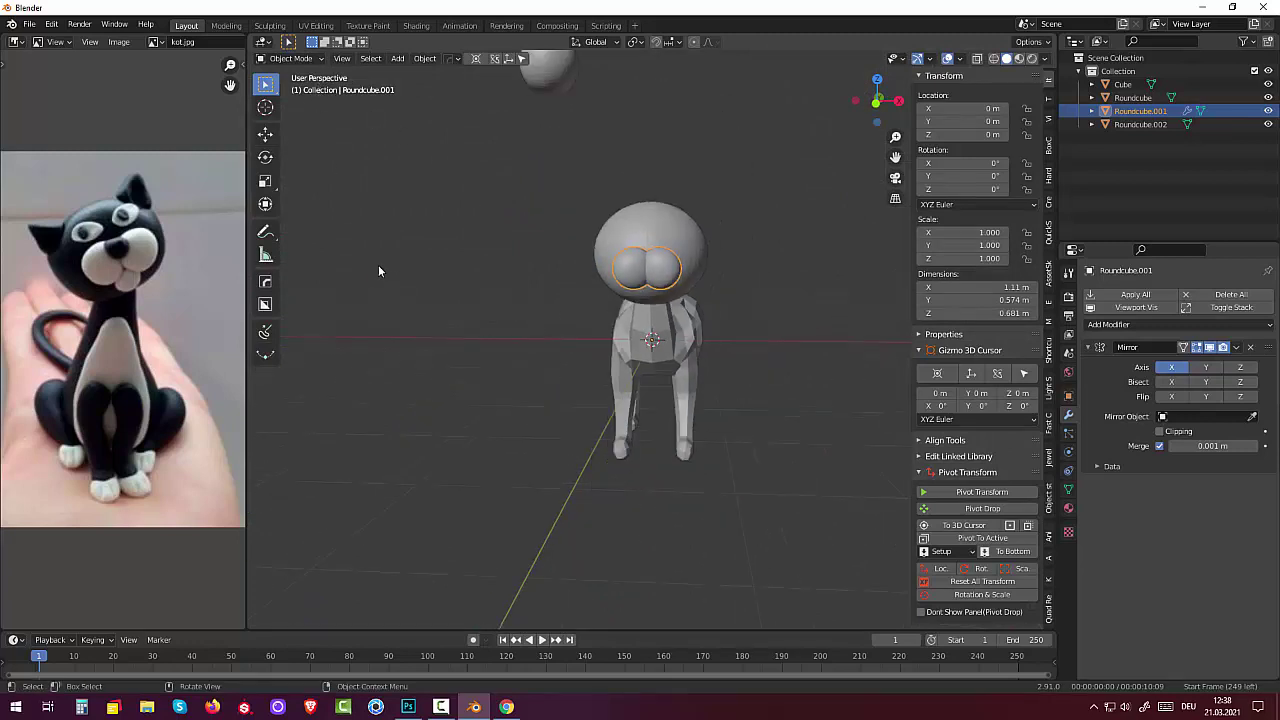
{"action": "middle_click_drag", "start_coordinate": [558, 348], "coordinate": [460, 244]}
{"action": "left_click", "coordinate": [454, 102]}
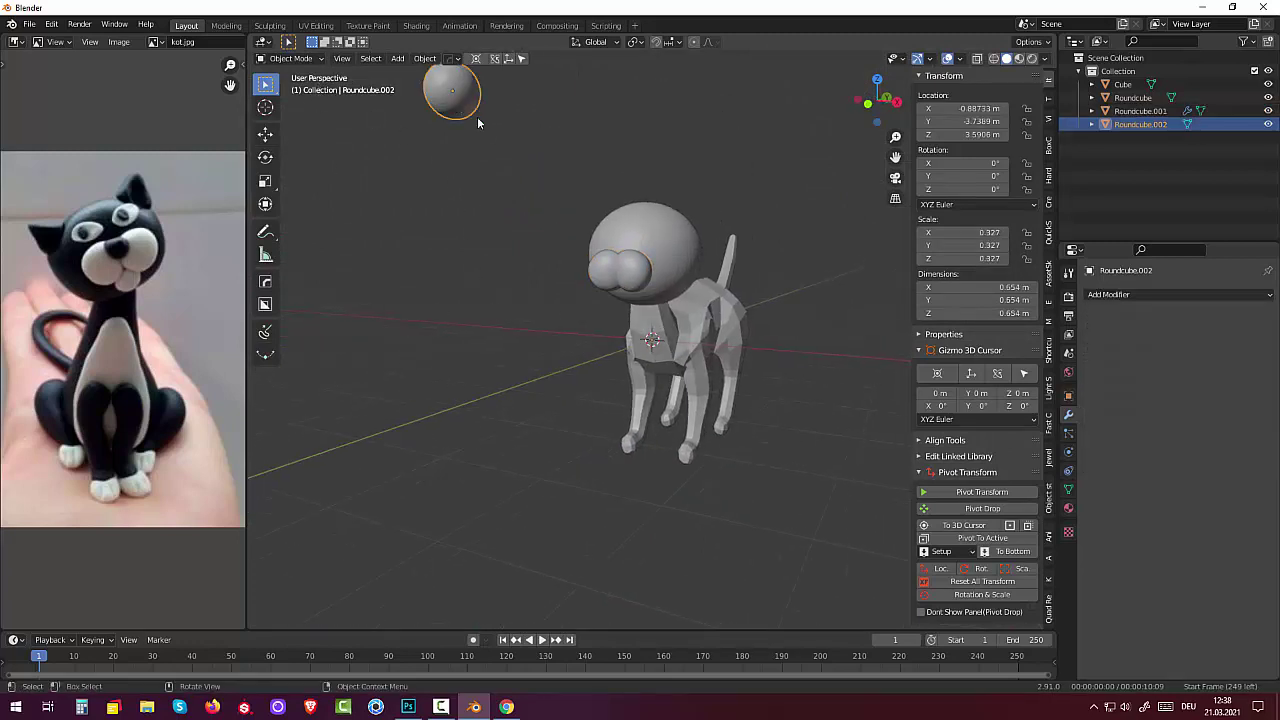
{"action": "middle_click_drag", "start_coordinate": [477, 116], "coordinate": [403, 115]}
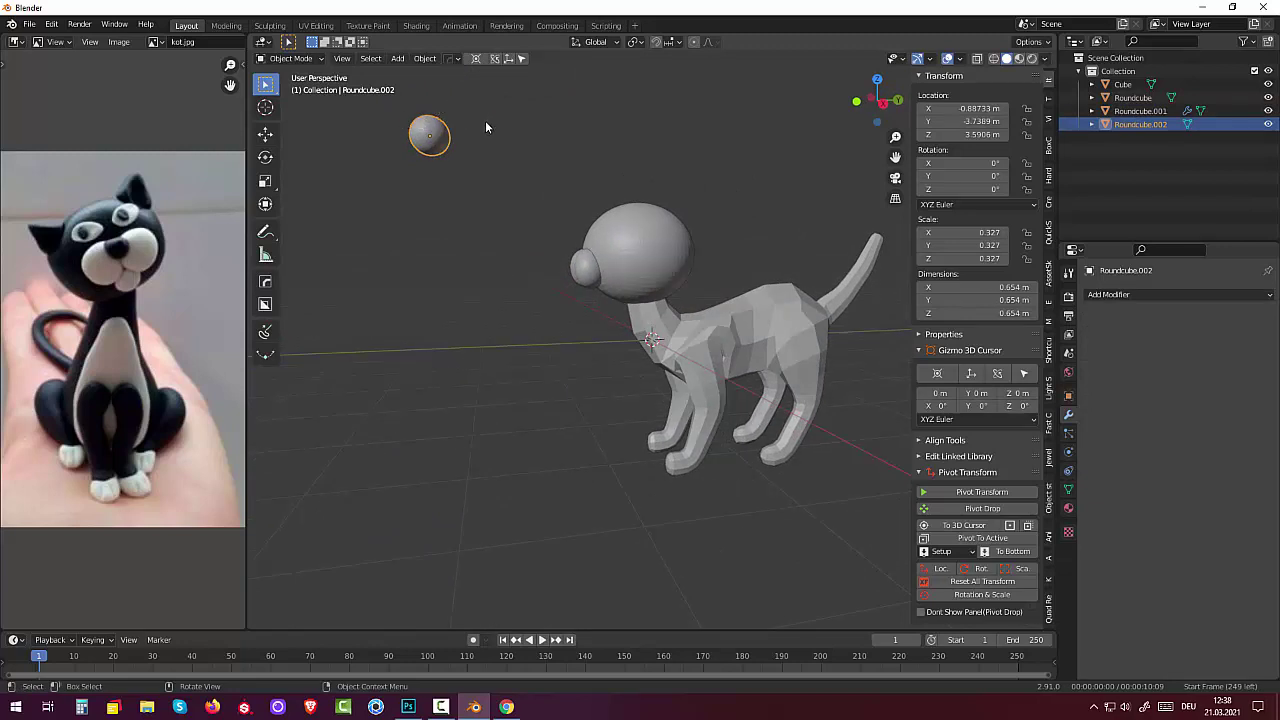
{"action": "key", "text": "s"}
{"action": "left_click", "coordinate": [454, 138]}
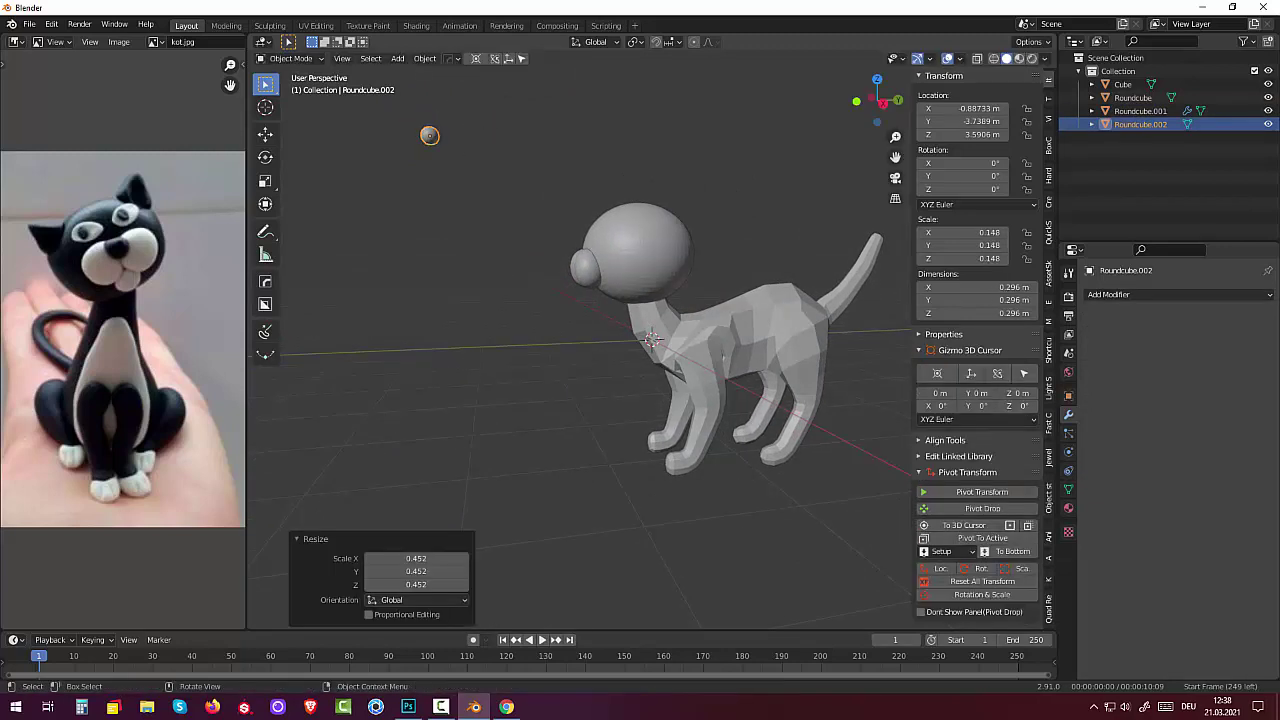
- Move the sphere onto the front of the face, centred just below the eyes, using side and front views
{"action": "key", "text": "KP_3"}
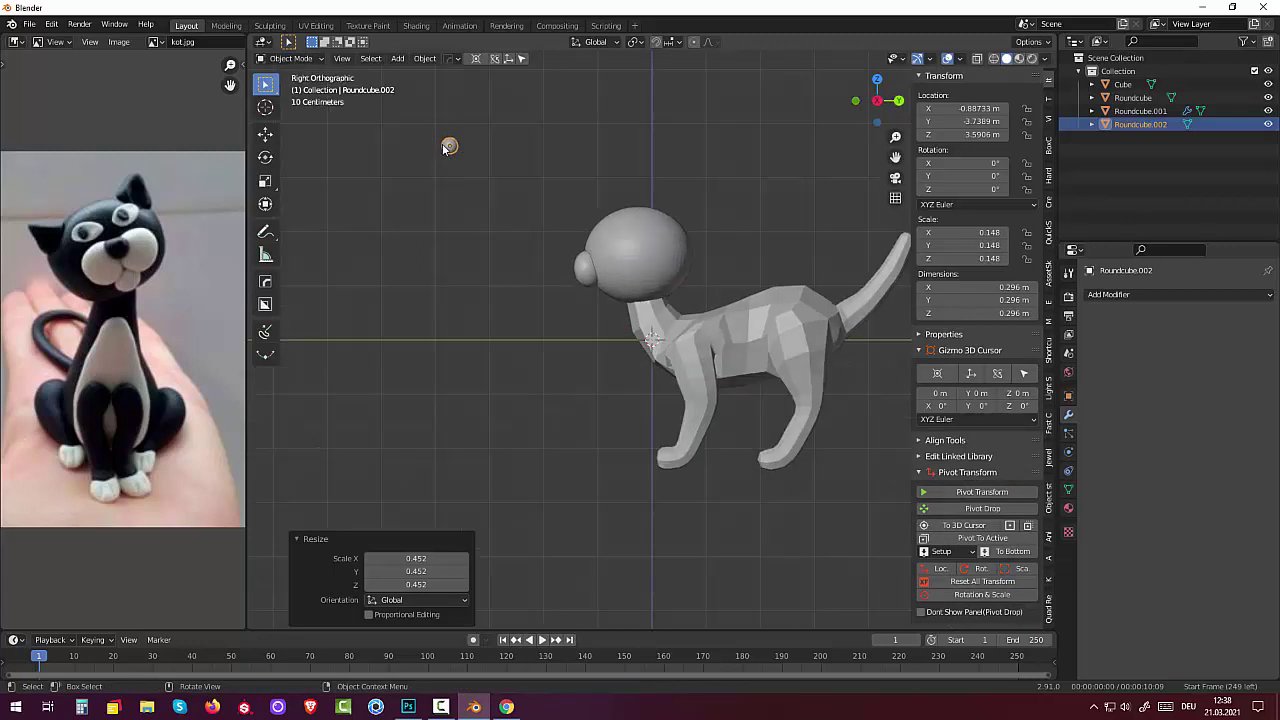
{"action": "key", "text": "g"}
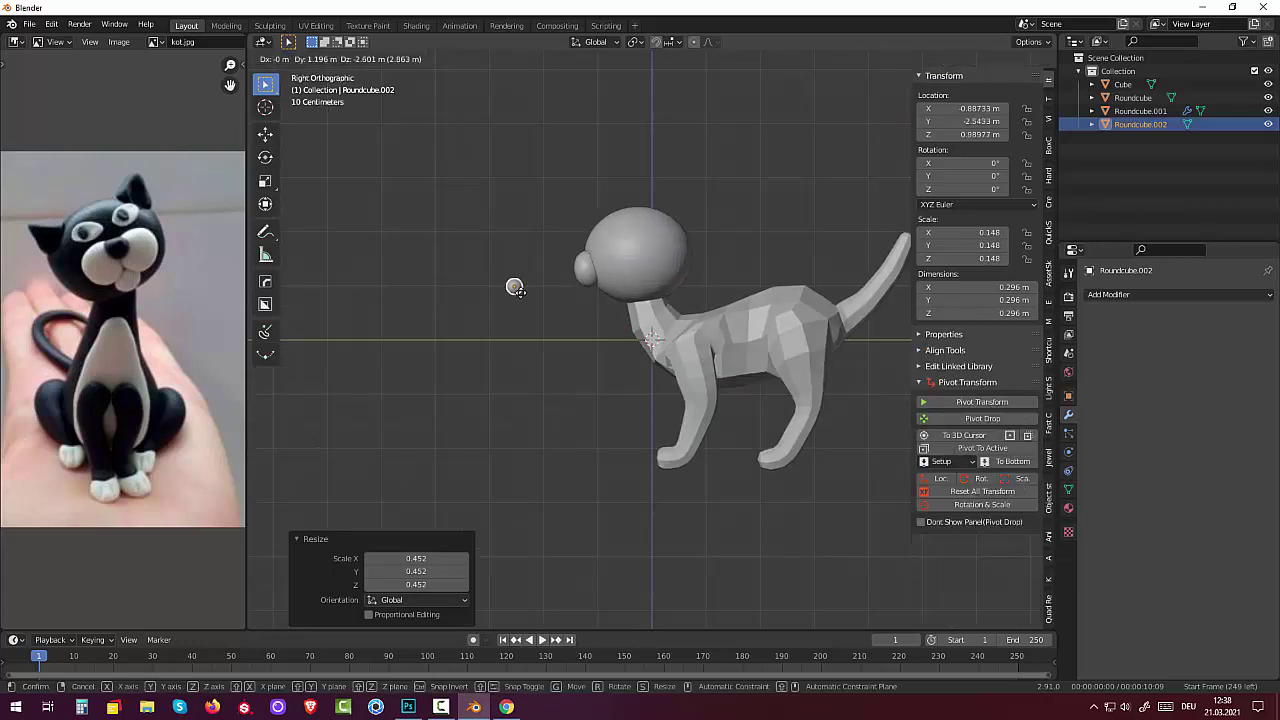
{"action": "left_click", "coordinate": [595, 290]}
{"action": "mouse_move", "coordinate": [596, 289]}
{"action": "middle_mouse_down"}
{"action": "mouse_move", "coordinate": [741, 252]}
{"action": "mouse_move", "coordinate": [760, 273]}
{"action": "middle_mouse_up"}
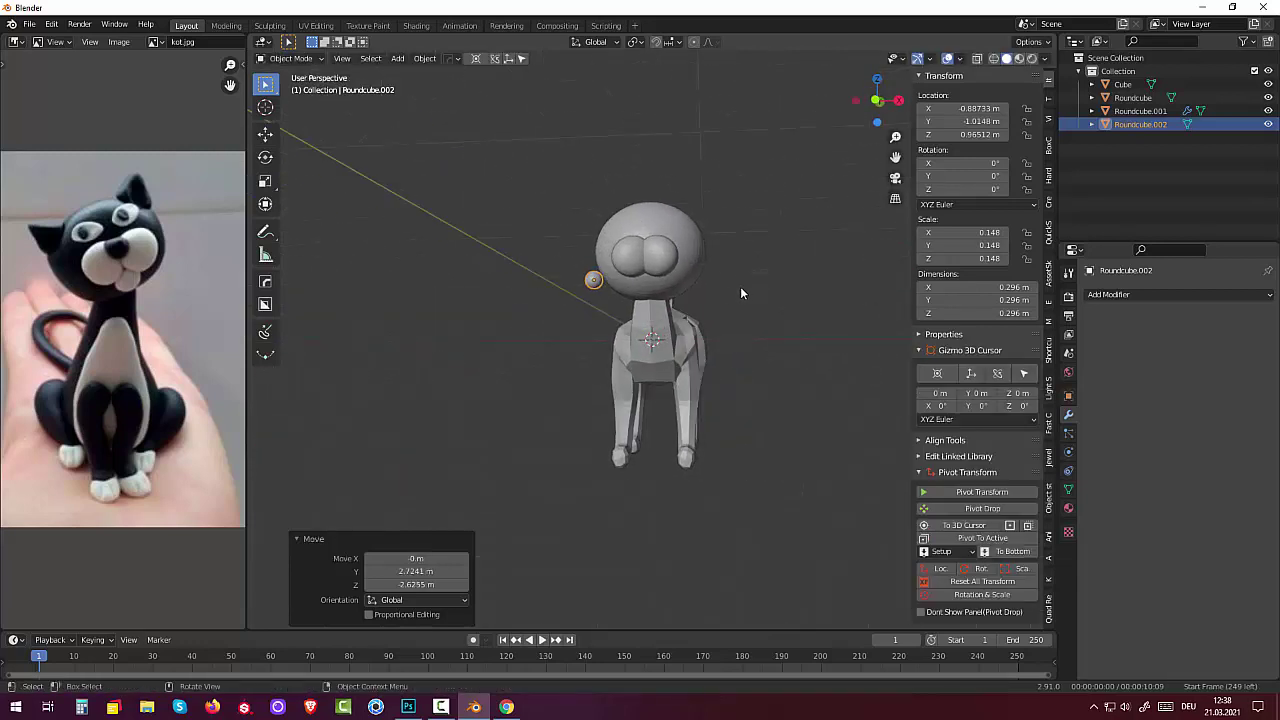
{"action": "key", "text": "KP_1"}
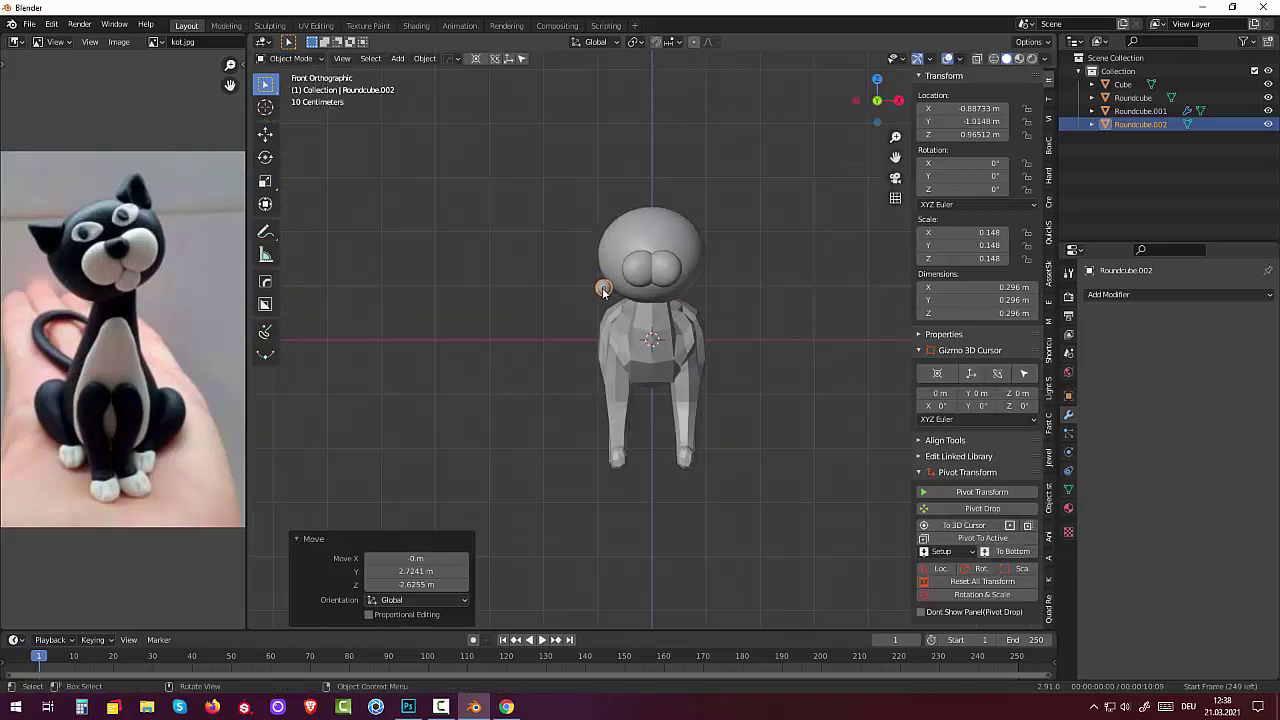
{"action": "key", "text": "g"}
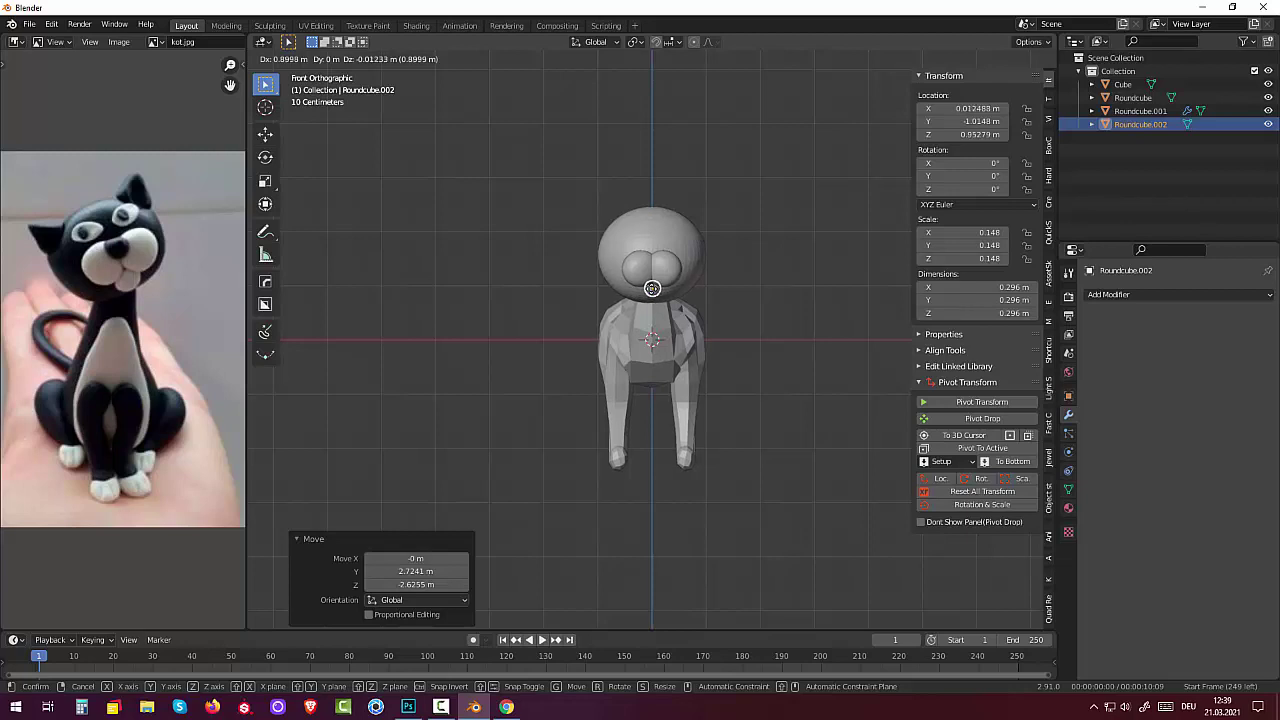
{"action": "left_click", "coordinate": [652, 288]}
- Enlarge the nose sphere slightly to a scale of 0.187
{"action": "mouse_move", "coordinate": [652, 288]}
{"action": "middle_mouse_down"}
{"action": "mouse_move", "coordinate": [500, 313]}
{"action": "mouse_move", "coordinate": [540, 288]}
{"action": "mouse_move", "coordinate": [536, 300]}
{"action": "middle_mouse_up"}
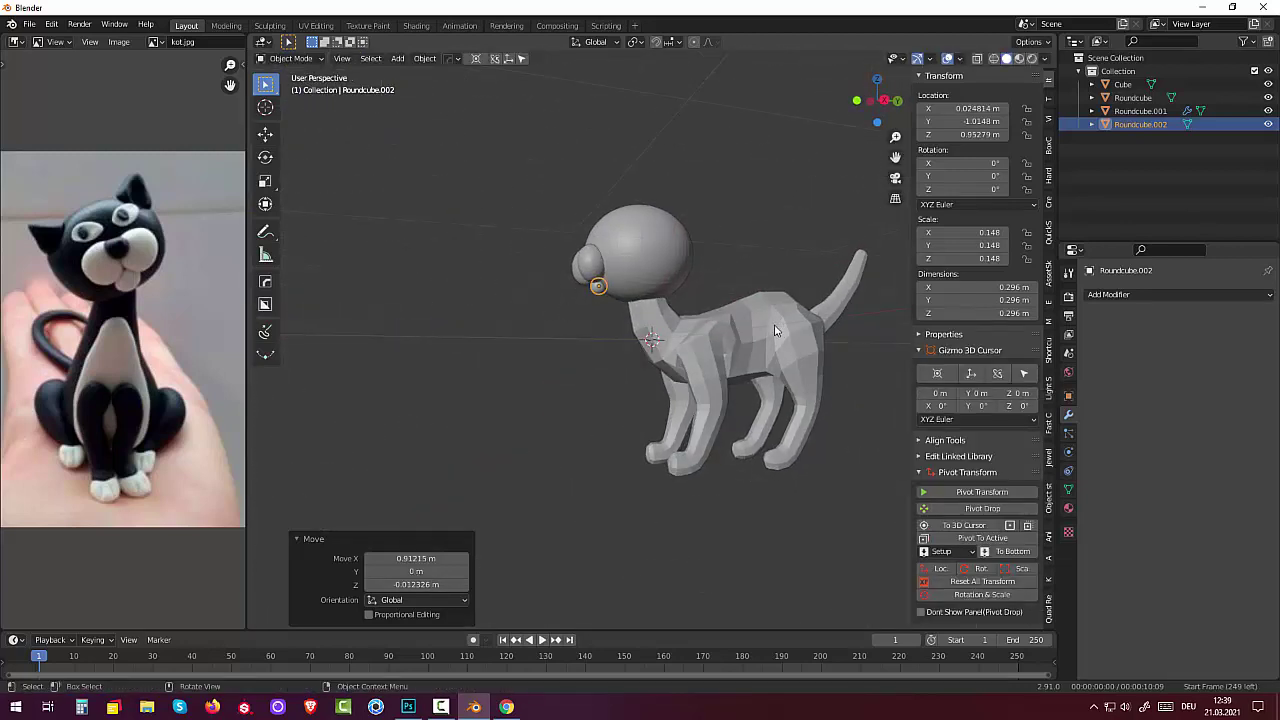
{"action": "key", "text": "s"}
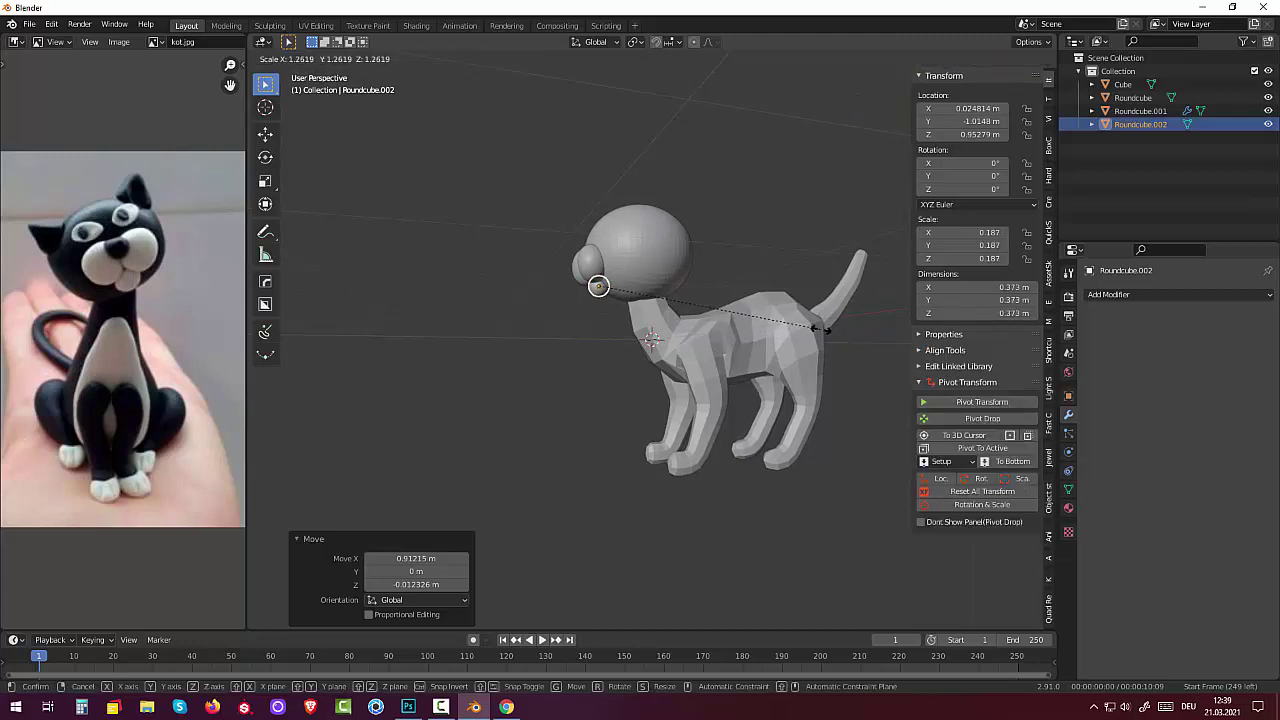
{"action": "left_click", "coordinate": [764, 311]}
{"action": "left_click", "coordinate": [300, 58]}
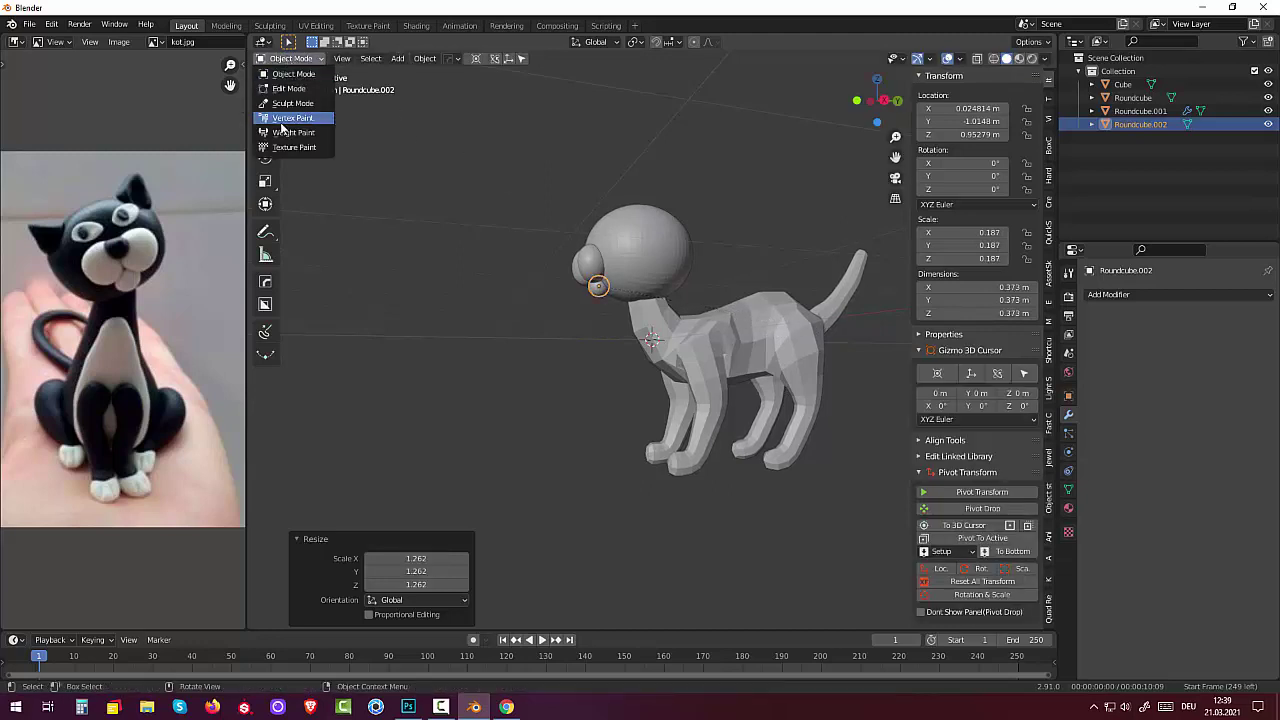
- In Sculpt Mode, shape the sphere into a snout with puffed cheeks and a nose bulb beneath
{"action": "left_click", "coordinate": [294, 98]}
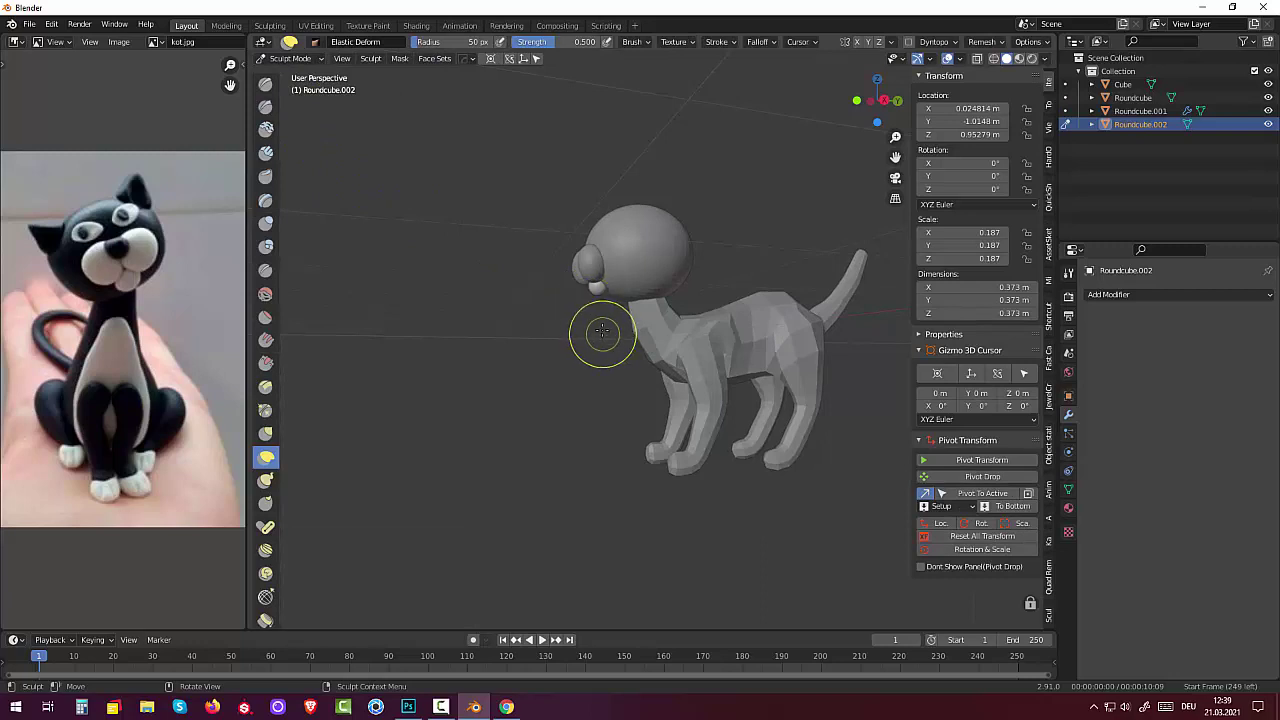
{"action": "key", "text": "KP_3"}
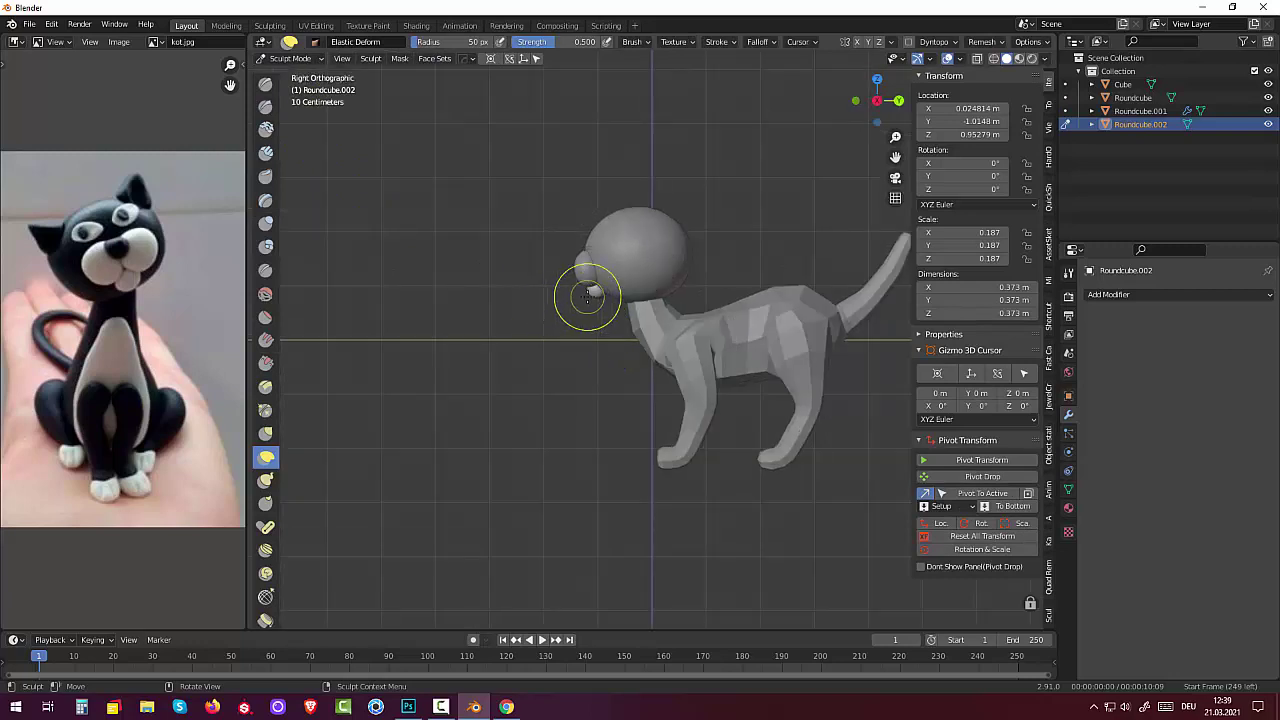
{"action": "left_click_drag", "start_coordinate": [590, 292], "coordinate": [593, 291]}
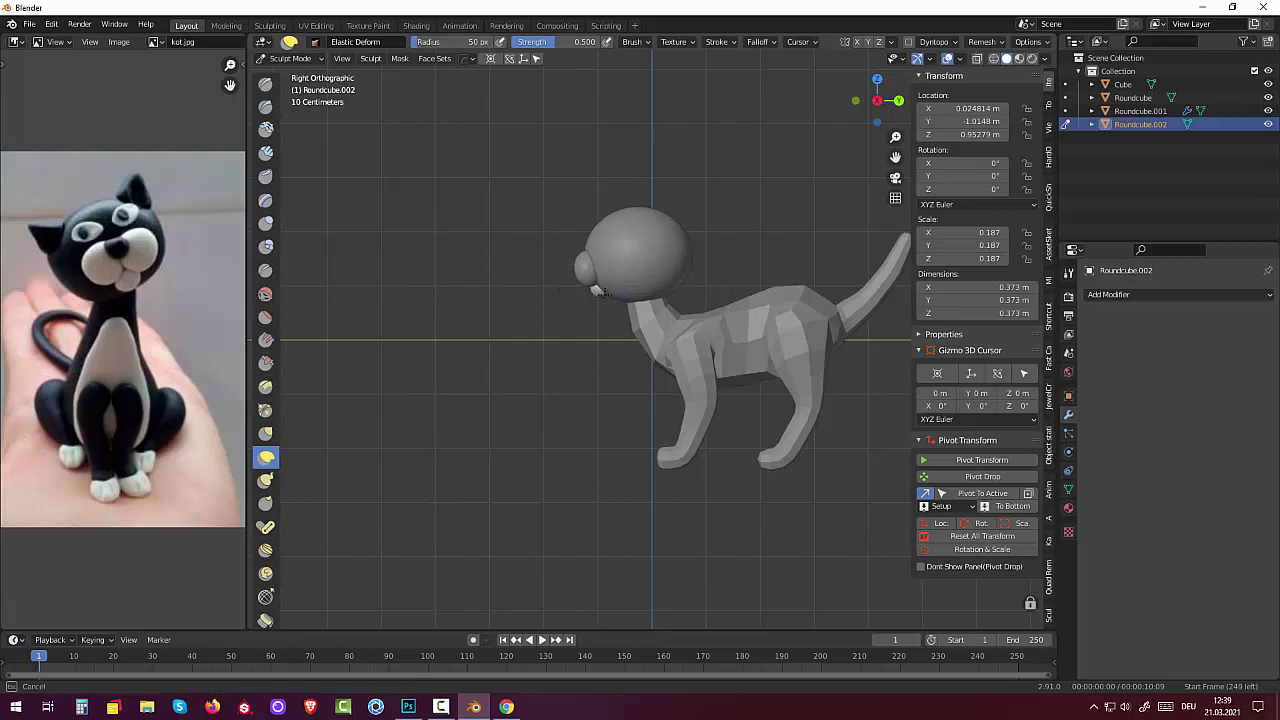
{"action": "middle_click_drag", "start_coordinate": [603, 296], "coordinate": [635, 287]}
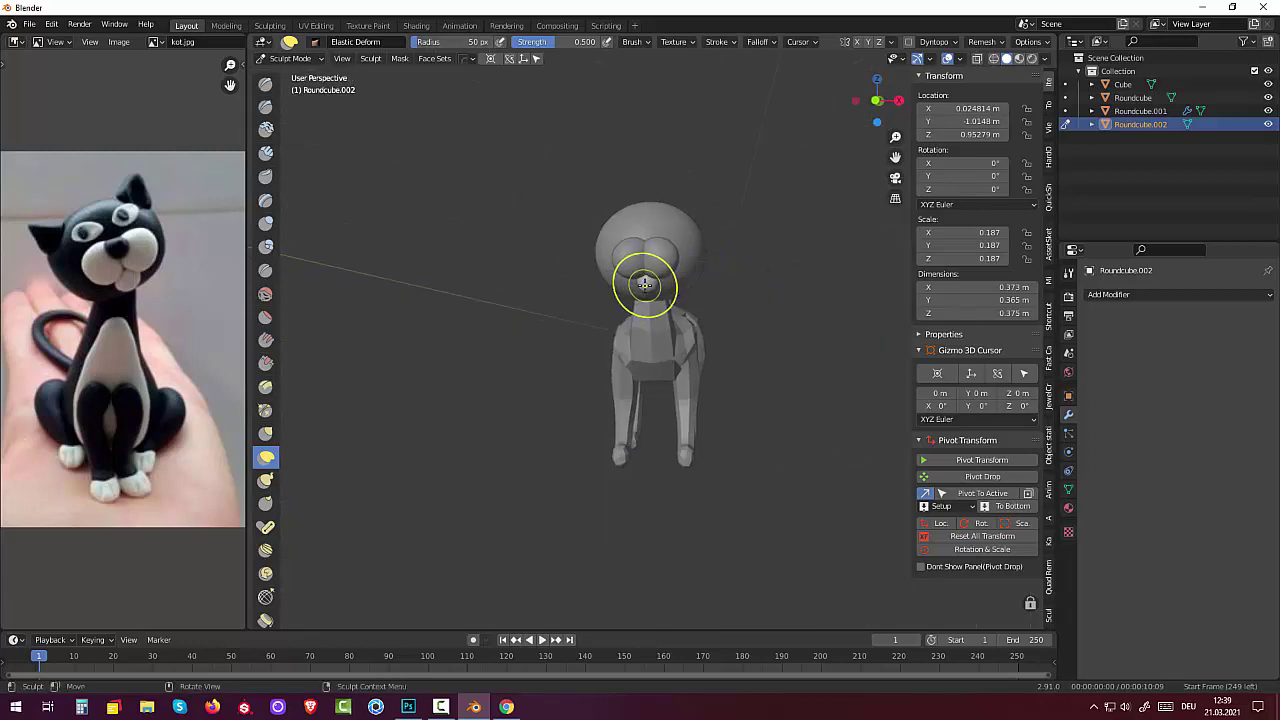
{"action": "left_click_drag", "start_coordinate": [635, 287], "coordinate": [637, 284]}
{"action": "mouse_move", "coordinate": [679, 371]}
{"action": "middle_mouse_down"}
{"action": "mouse_move", "coordinate": [548, 374]}
{"action": "mouse_move", "coordinate": [812, 370]}
{"action": "middle_mouse_up"}
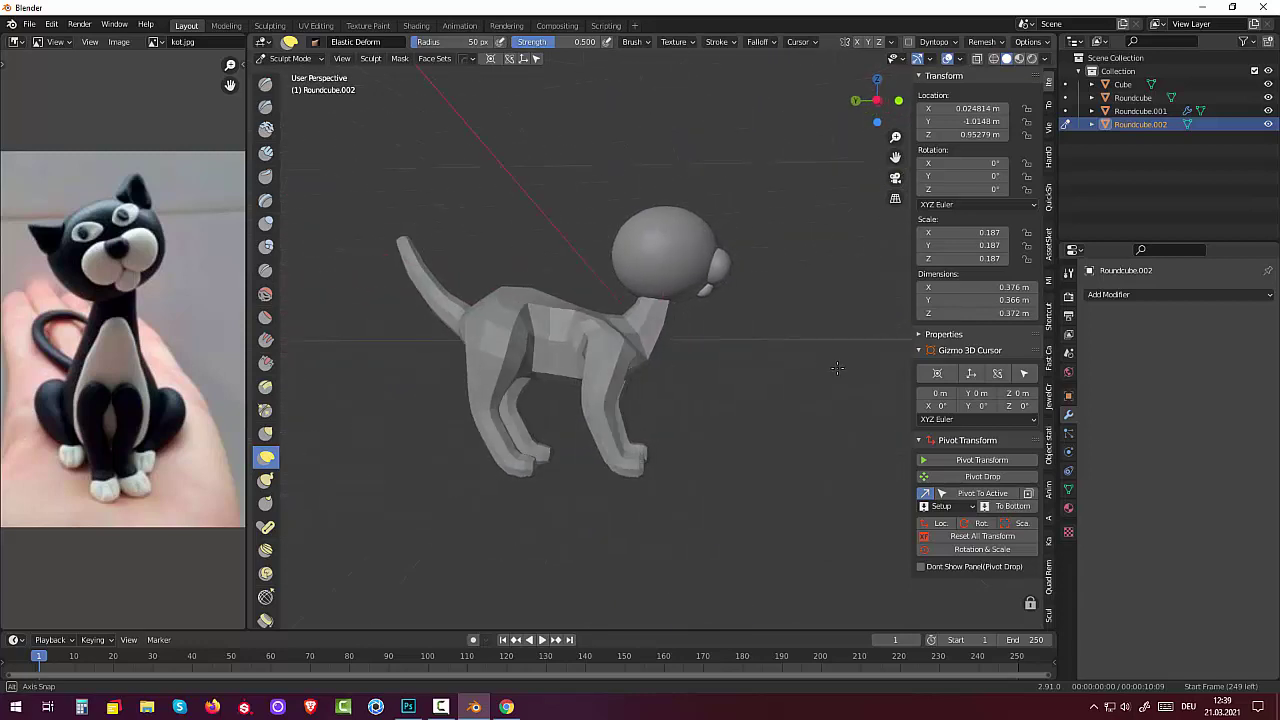
{"action": "middle_click_drag", "start_coordinate": [812, 370], "coordinate": [359, 130]}
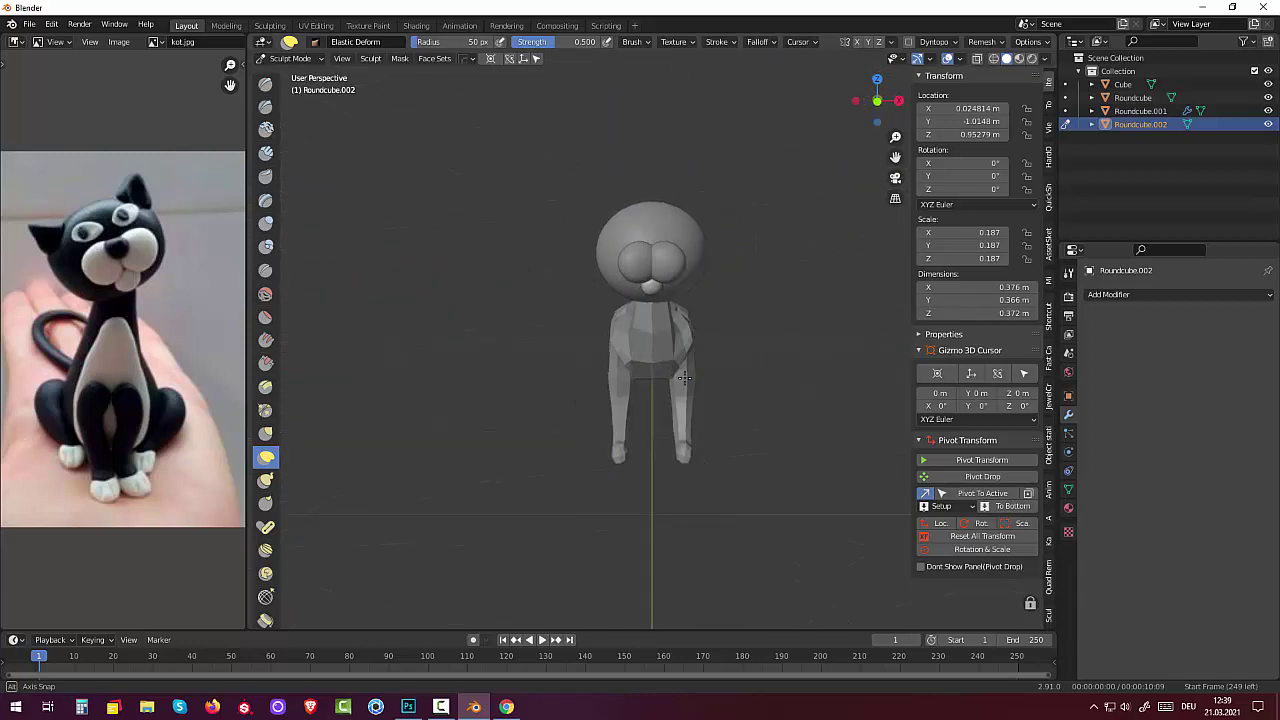
- Return to Object Mode and select the mirrored eyes
{"action": "left_click", "coordinate": [290, 58]}
{"action": "left_click", "coordinate": [295, 74]}
{"action": "middle_click_drag", "start_coordinate": [705, 360], "coordinate": [534, 297]}
{"action": "left_click", "coordinate": [615, 272]}
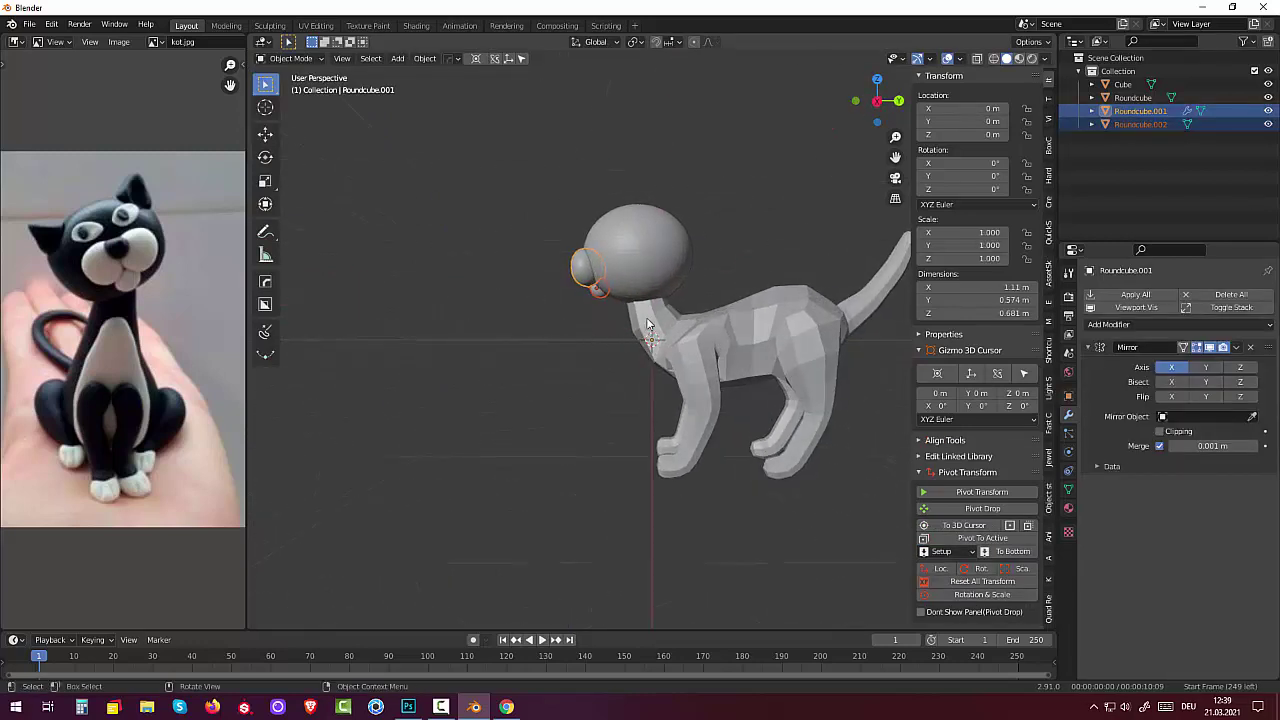
- Lower the mirrored spheres vertically and tilt them by 22.7°
{"action": "key", "text": "KP_3"}
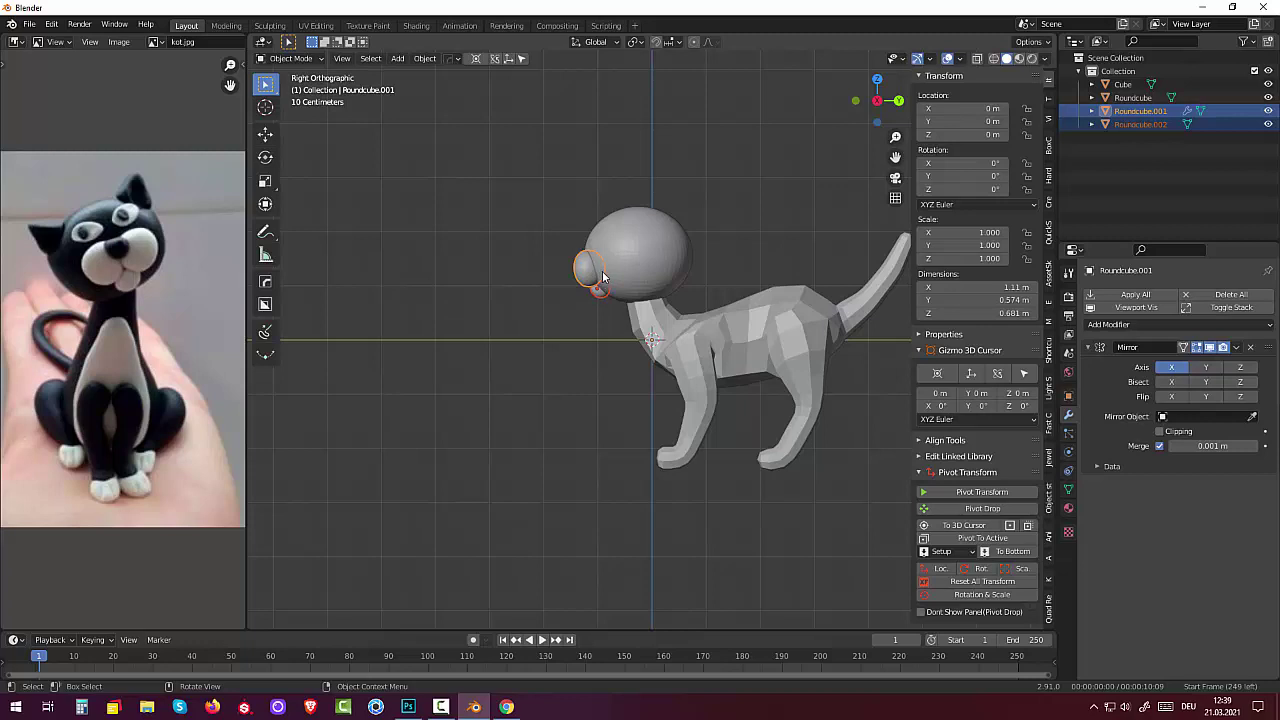
{"action": "key", "text": "g"}
{"action": "key", "text": "z"}
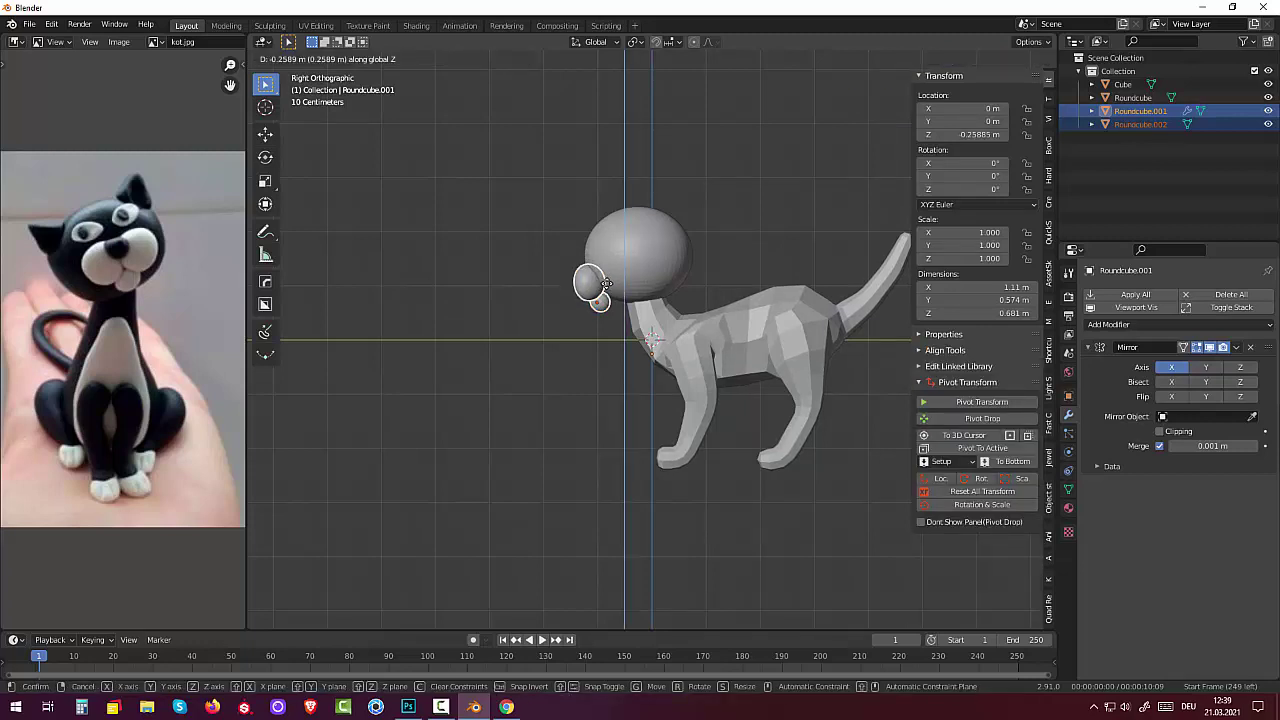
{"action": "left_click", "coordinate": [606, 284]}
{"action": "key", "text": "r"}
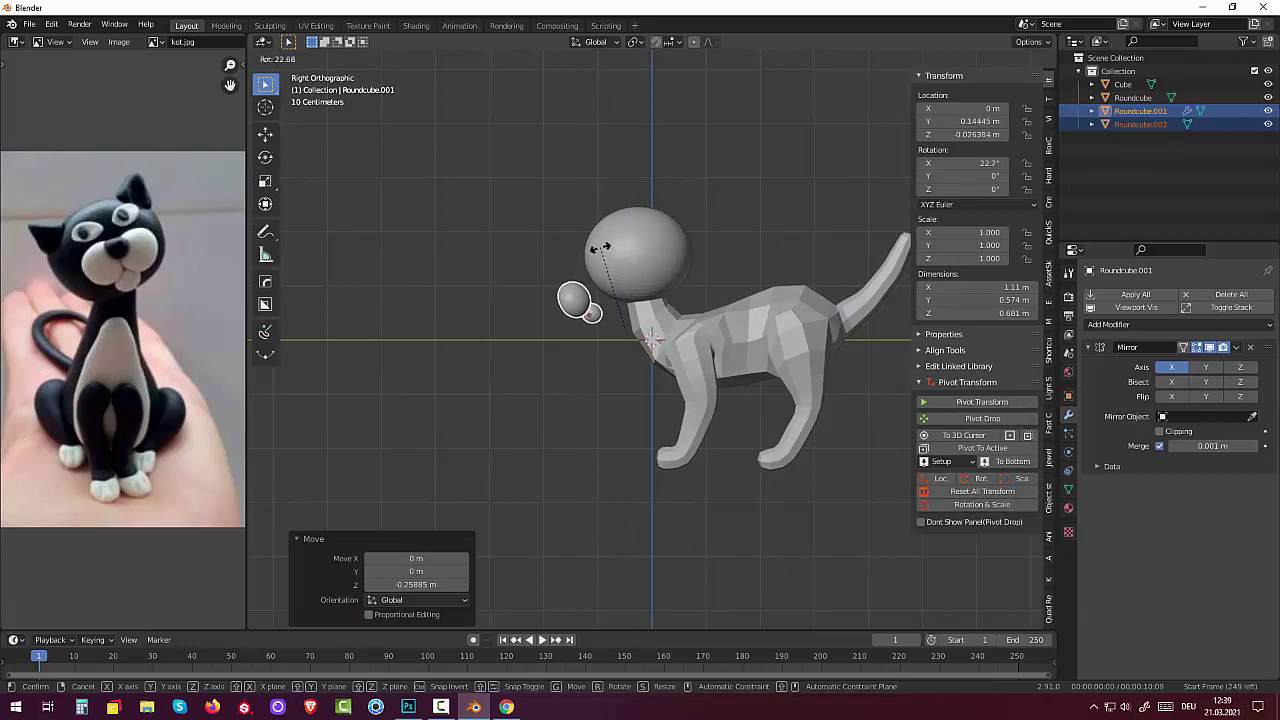
{"action": "left_click", "coordinate": [601, 253]}
- Move the muzzle spheres up and forward onto the lower front of the head (Y 0.55015 m, Z 0.28224 m)
{"action": "key", "text": "g"}
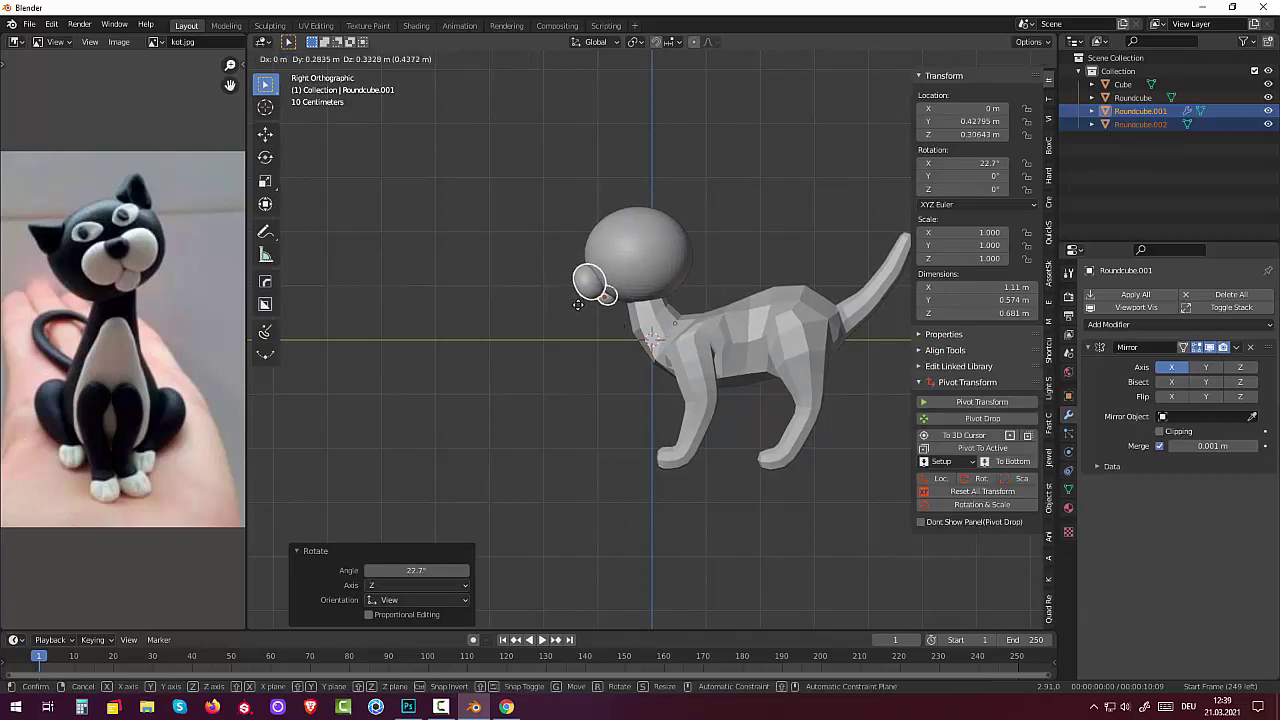
{"action": "left_click", "coordinate": [578, 304]}
{"action": "mouse_move", "coordinate": [580, 305]}
{"action": "middle_mouse_down"}
{"action": "mouse_move", "coordinate": [770, 292]}
{"action": "mouse_move", "coordinate": [774, 267]}
{"action": "mouse_move", "coordinate": [630, 307]}
{"action": "mouse_move", "coordinate": [592, 292]}
{"action": "middle_mouse_up"}
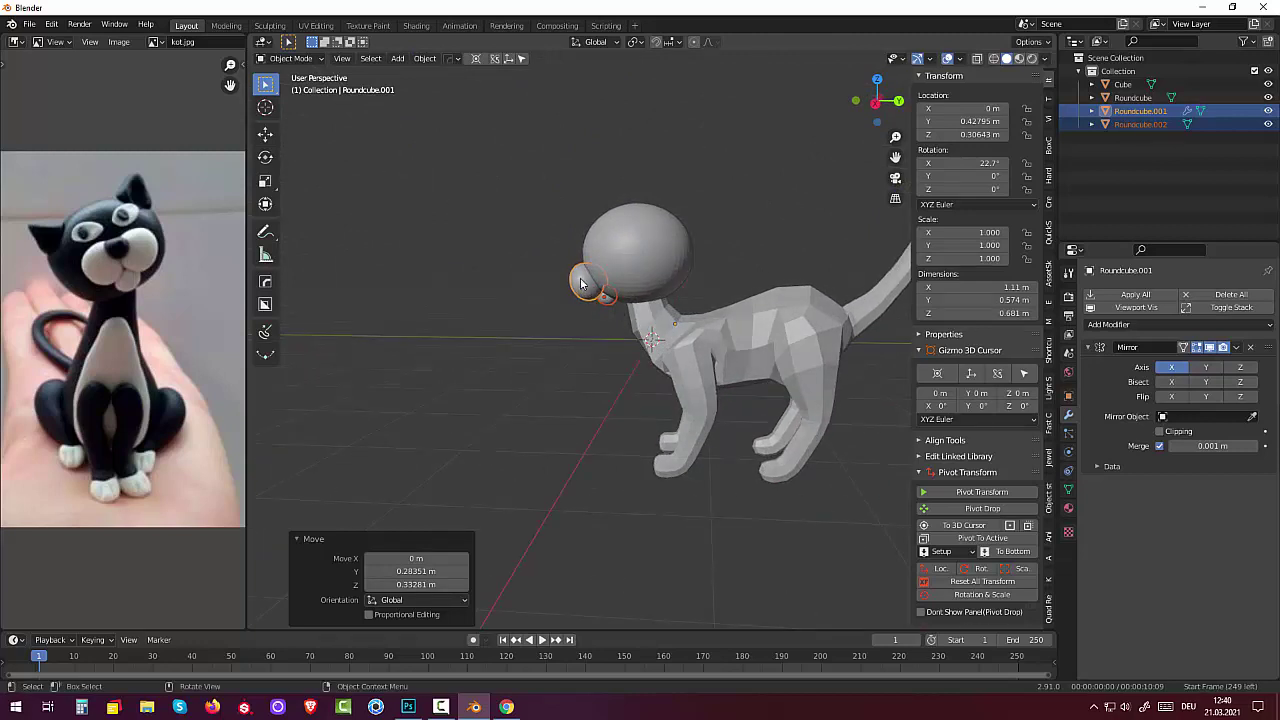
{"action": "key", "text": "g"}
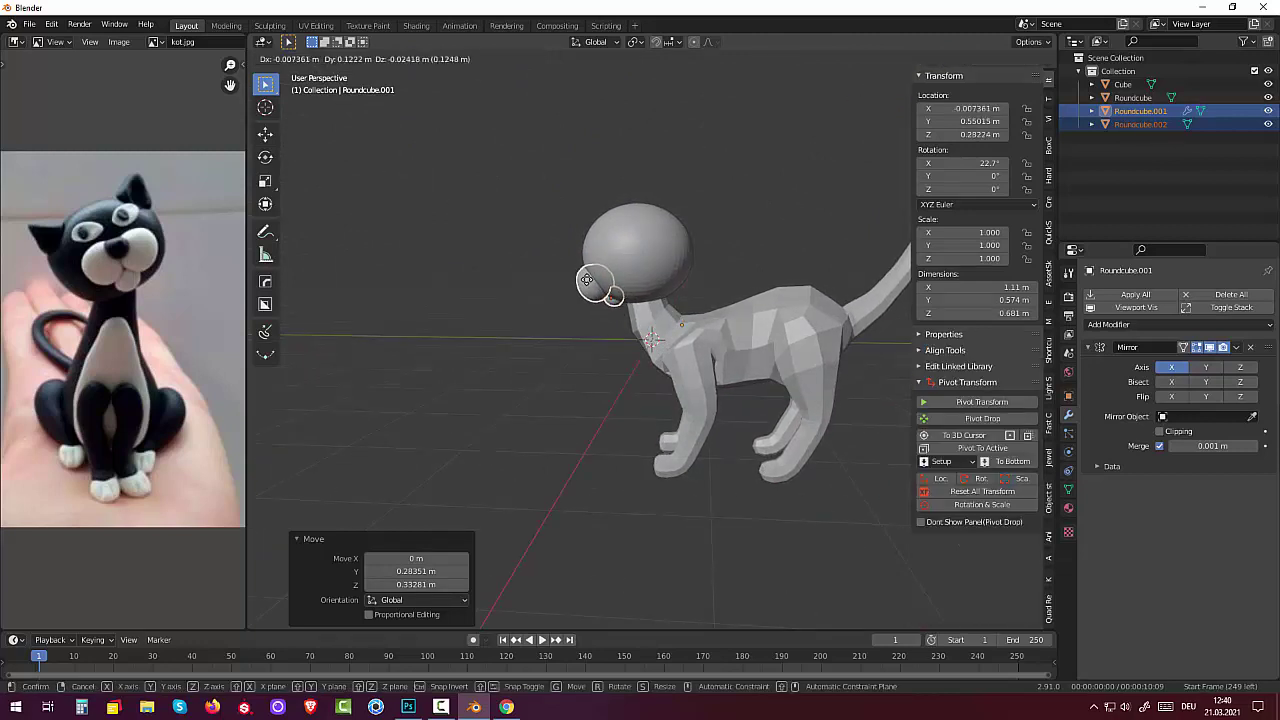
{"action": "left_click", "coordinate": [587, 279]}
{"action": "mouse_move", "coordinate": [587, 279]}
{"action": "middle_mouse_down"}
{"action": "mouse_move", "coordinate": [721, 212]}
{"action": "mouse_move", "coordinate": [762, 246]}
{"action": "mouse_move", "coordinate": [696, 226]}
{"action": "mouse_move", "coordinate": [620, 251]}
{"action": "middle_mouse_up"}
- Reposition the small nose sphere and enlarge it to a scale of 0.229
{"action": "left_click", "coordinate": [614, 298]}
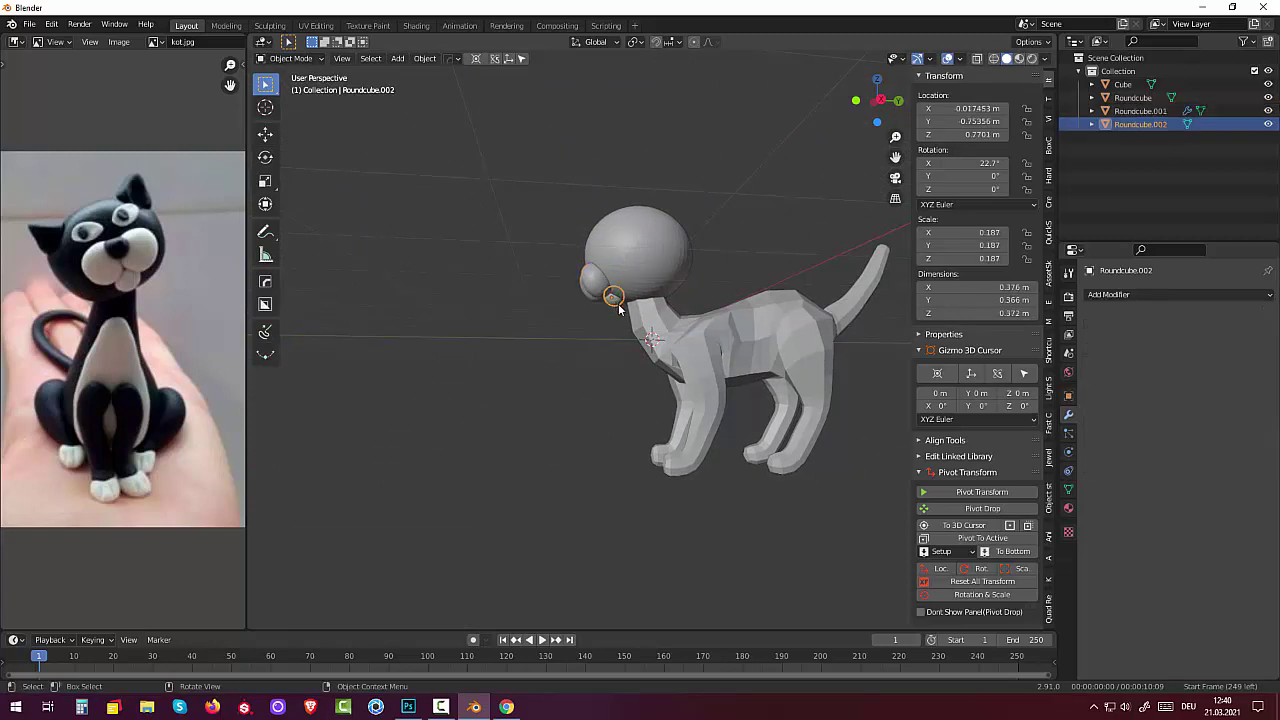
{"action": "middle_click_drag", "start_coordinate": [695, 333], "coordinate": [654, 336]}
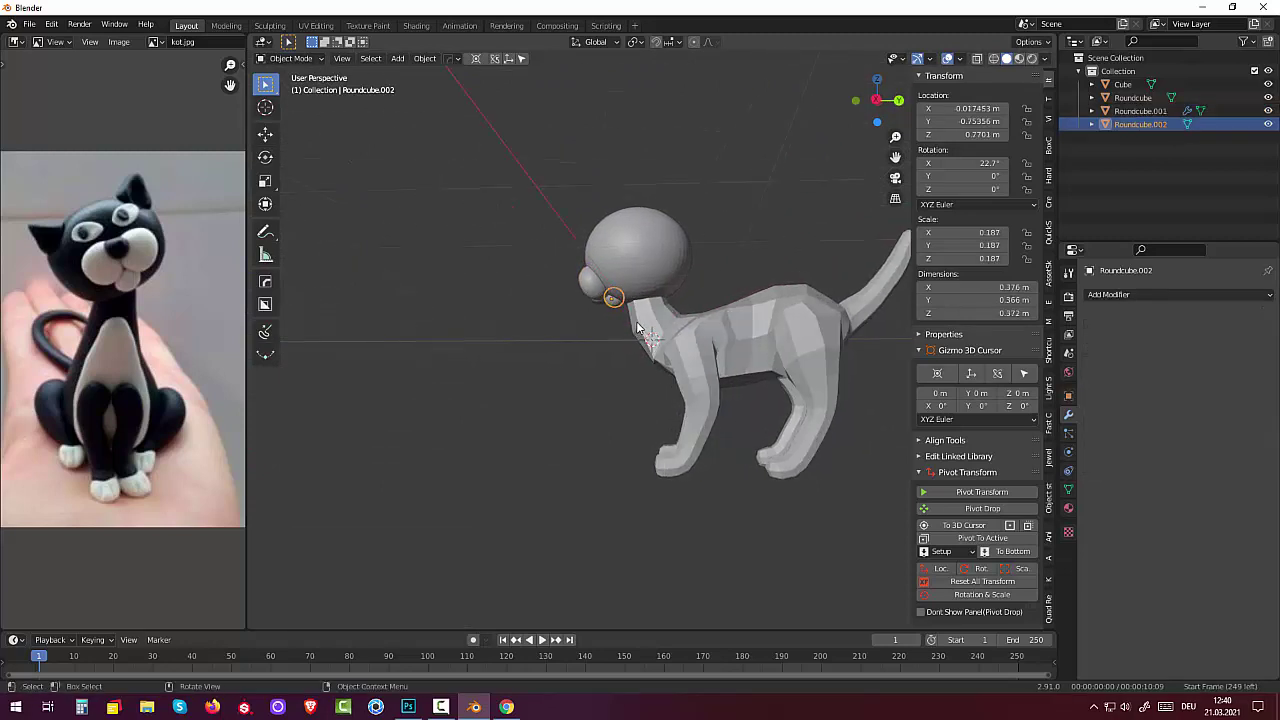
{"action": "key", "text": "g"}
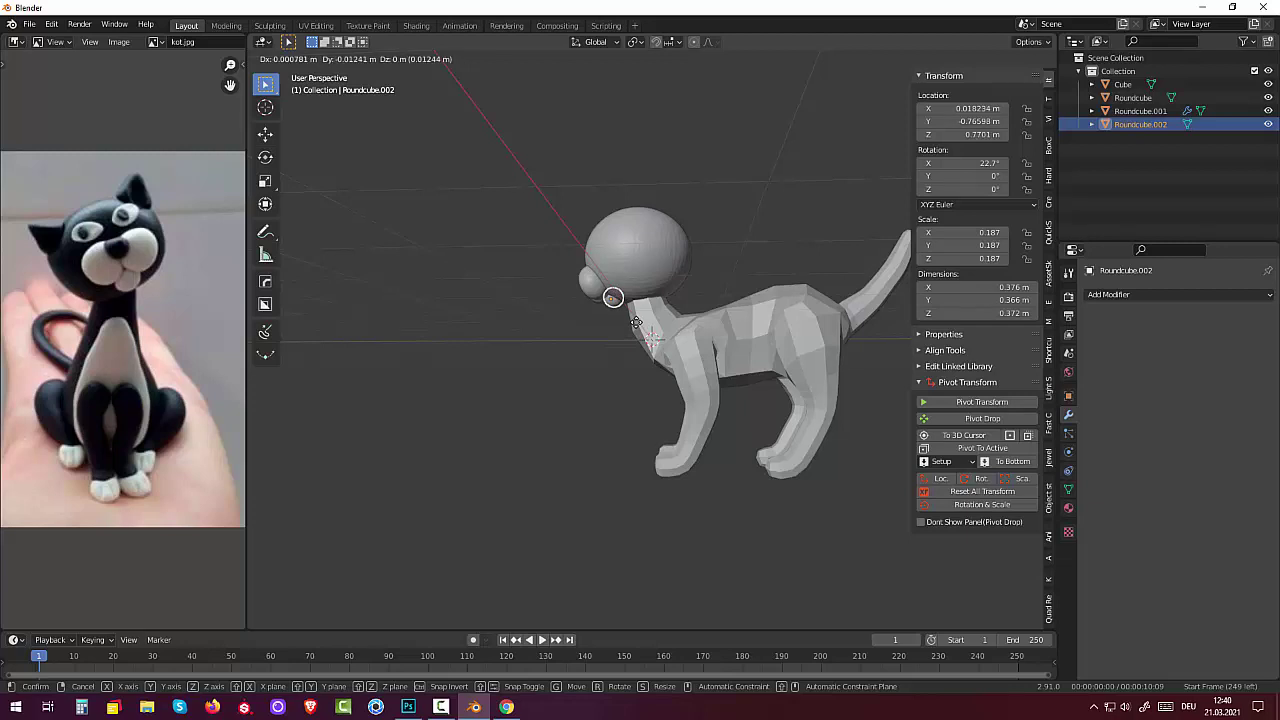
{"action": "left_click", "coordinate": [636, 327]}
{"action": "key", "text": "s"}
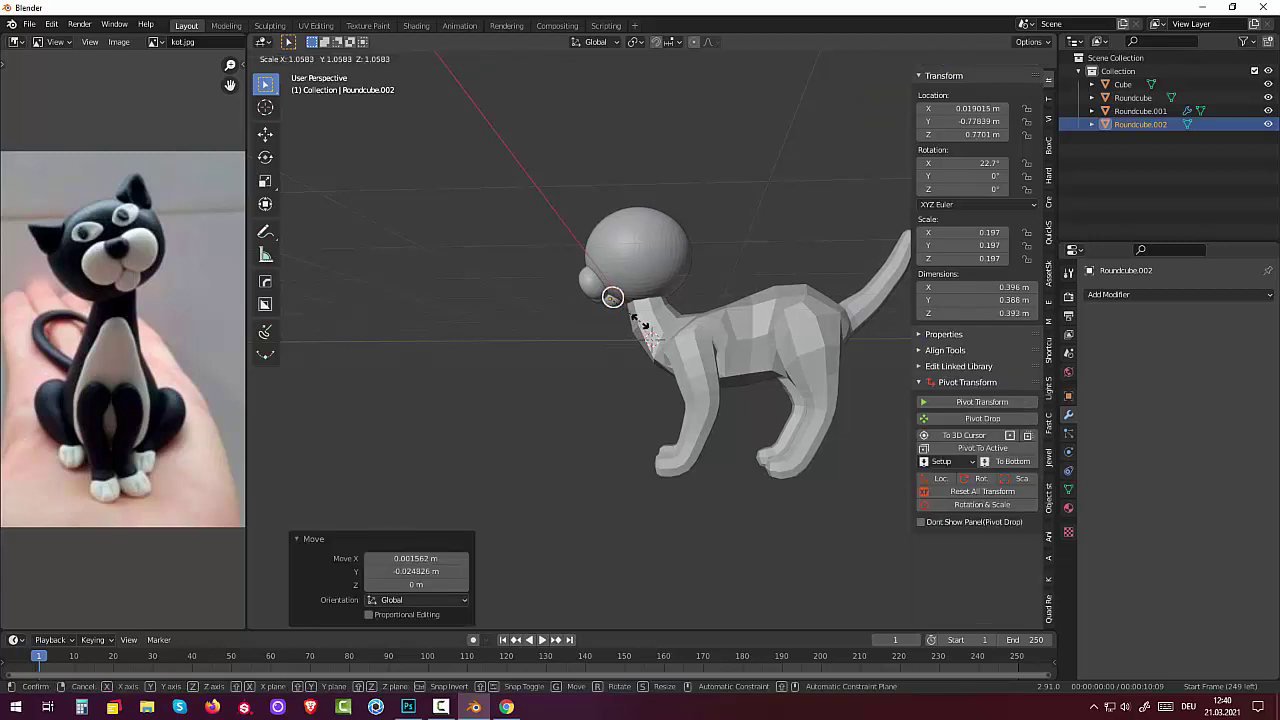
{"action": "left_click", "coordinate": [648, 328]}
{"action": "mouse_move", "coordinate": [799, 240]}
{"action": "middle_mouse_down"}
{"action": "mouse_move", "coordinate": [884, 225]}
{"action": "mouse_move", "coordinate": [893, 238]}
{"action": "mouse_move", "coordinate": [843, 278]}
{"action": "mouse_move", "coordinate": [838, 236]}
{"action": "mouse_move", "coordinate": [820, 250]}
{"action": "middle_mouse_up"}
- Duplicate the nose sphere and place the copy on the front of the face
{"action": "left_click", "coordinate": [625, 297]}
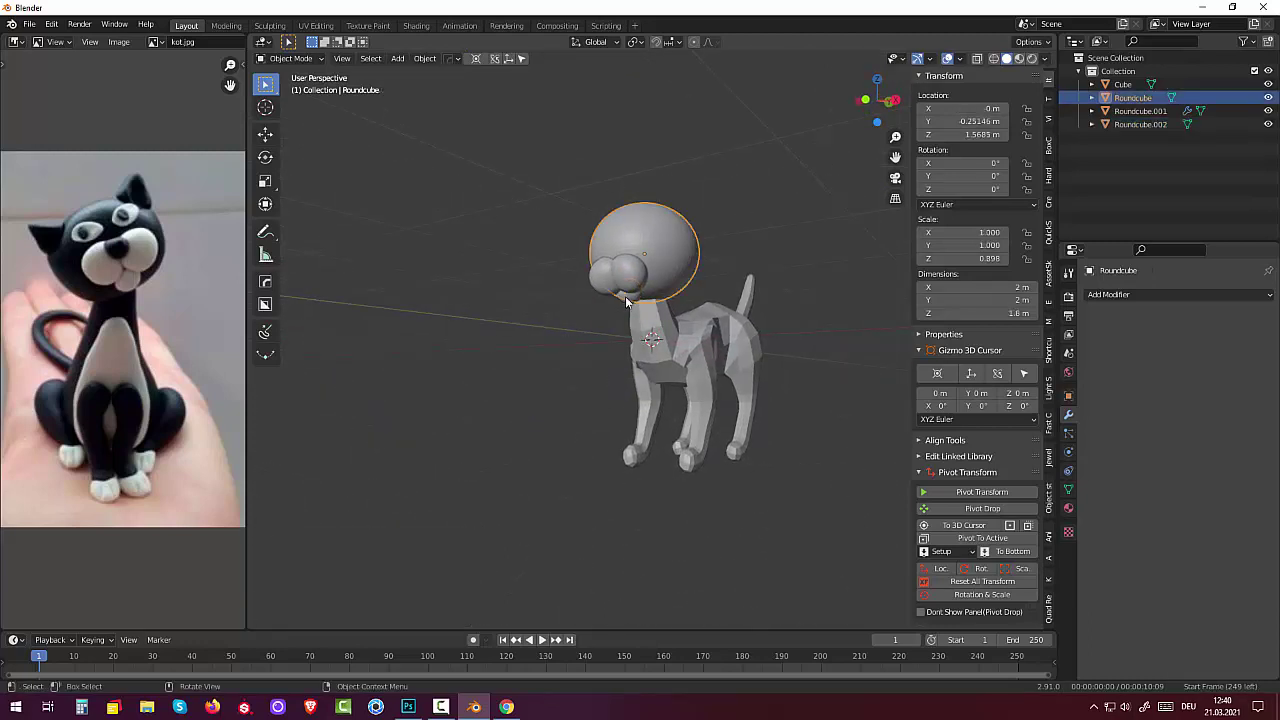
{"action": "left_click", "coordinate": [628, 304]}
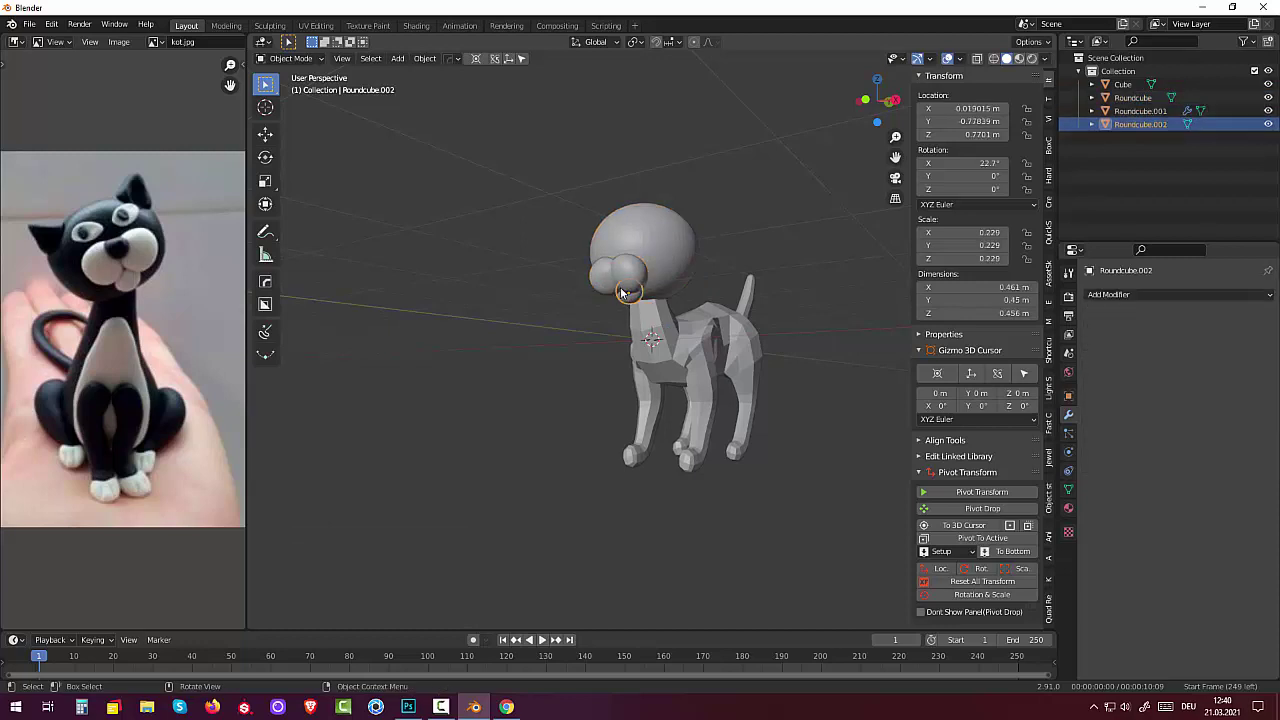
{"action": "key", "text": "shift+d"}
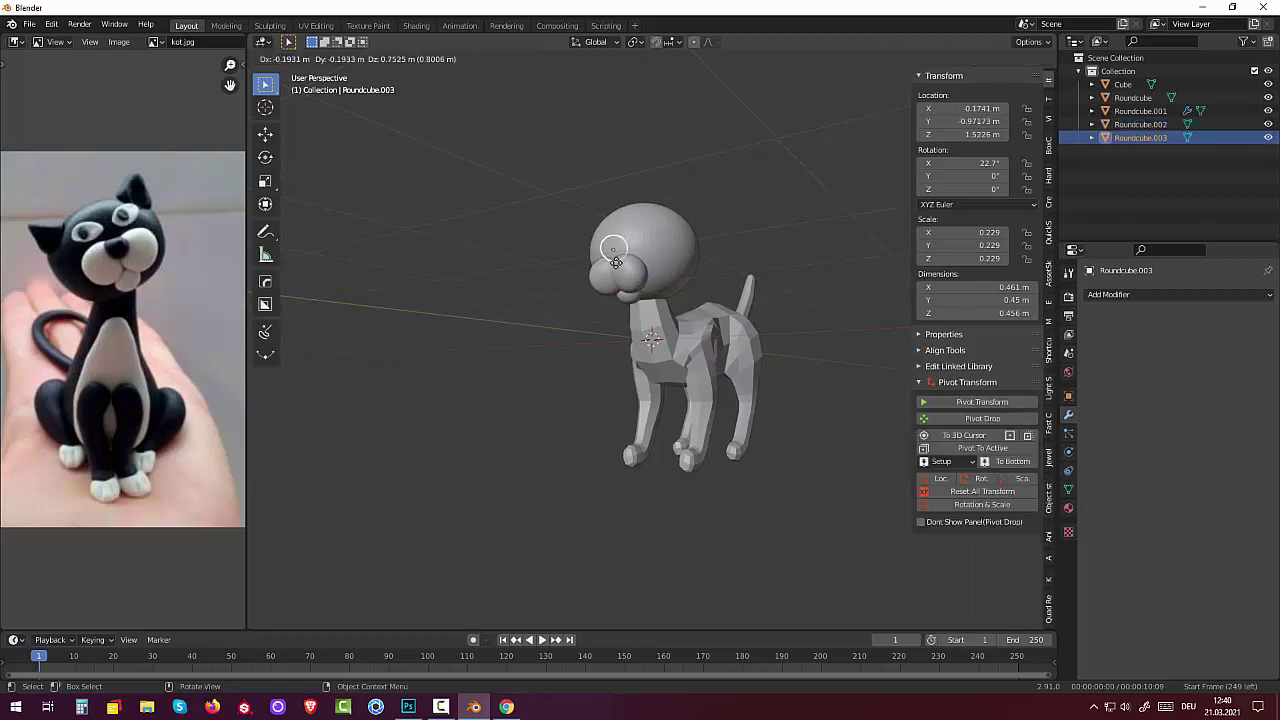
{"action": "left_click", "coordinate": [616, 262]}
{"action": "middle_click_drag", "start_coordinate": [600, 270], "coordinate": [583, 282]}
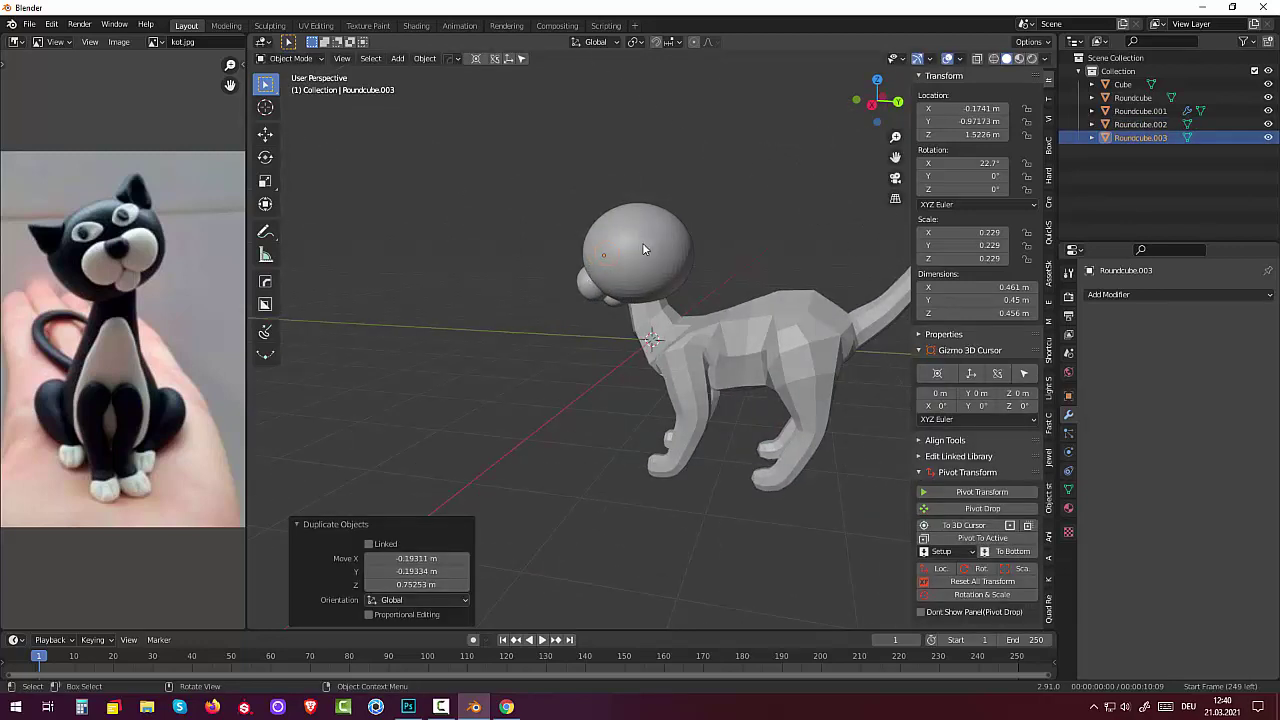
{"action": "key", "text": "g"}
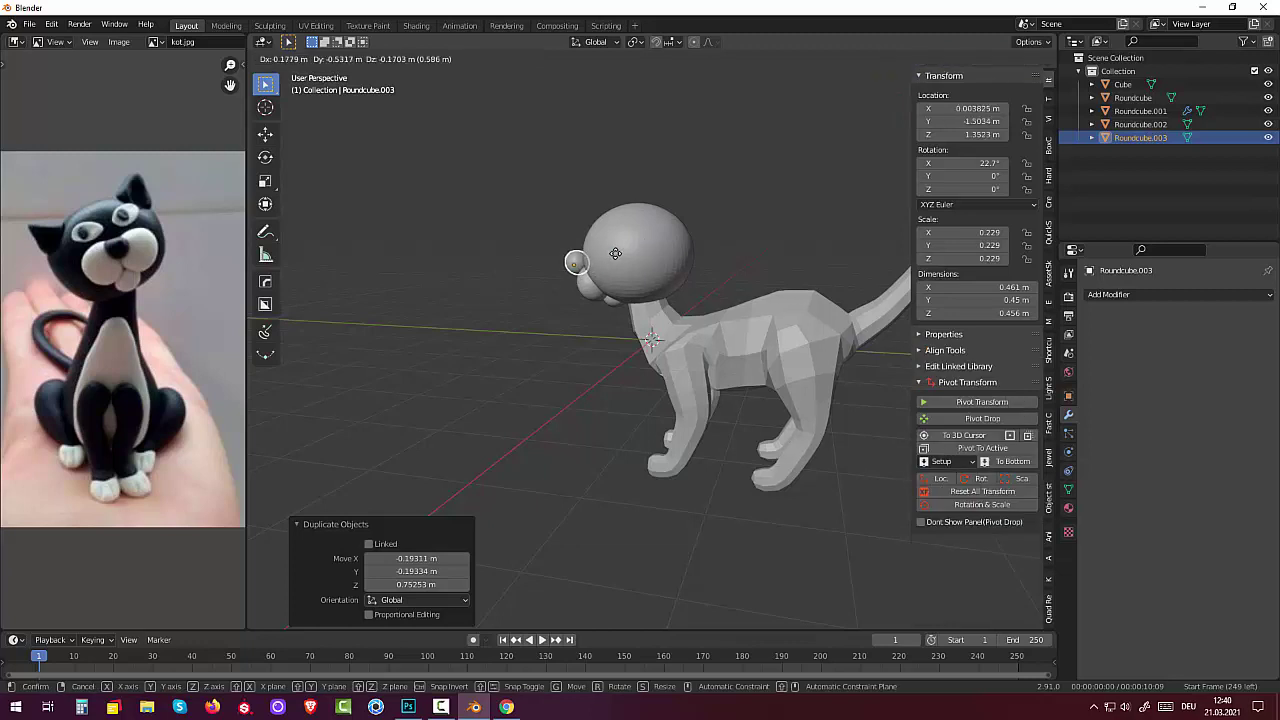
{"action": "left_click", "coordinate": [621, 255]}
{"action": "mouse_move", "coordinate": [621, 254]}
{"action": "middle_mouse_down"}
{"action": "mouse_move", "coordinate": [753, 262]}
{"action": "mouse_move", "coordinate": [806, 245]}
{"action": "middle_mouse_up"}
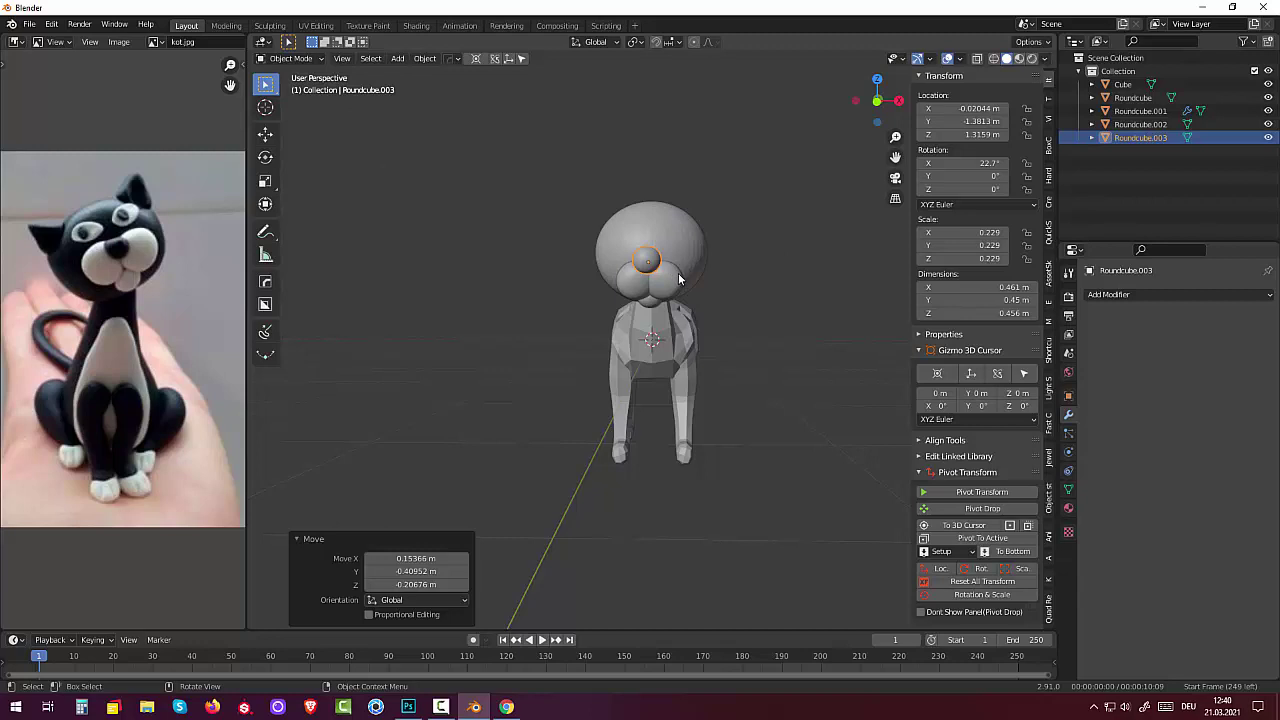
- In front orthographic view, reselect the duplicate Roundcube.003 and nudge it sideways
{"action": "key", "text": "KP_3"}
{"action": "key", "text": "KP_1"}
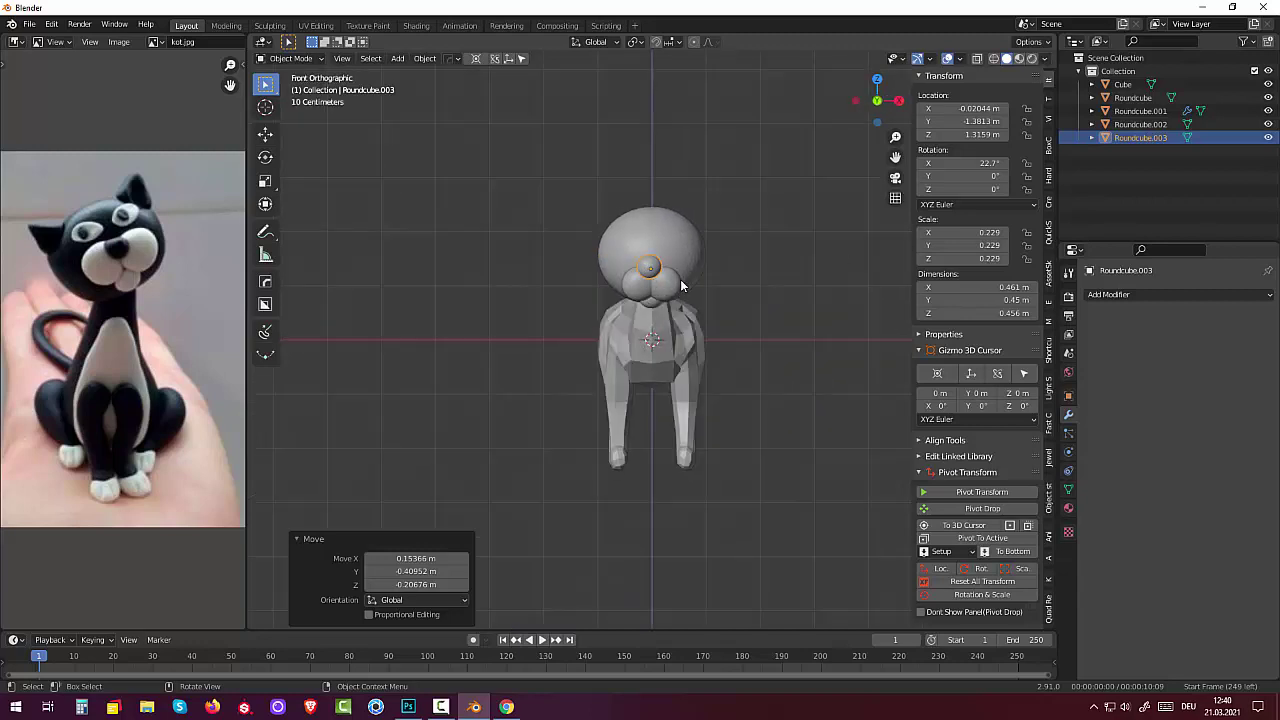
{"action": "key", "text": "alt+a"}
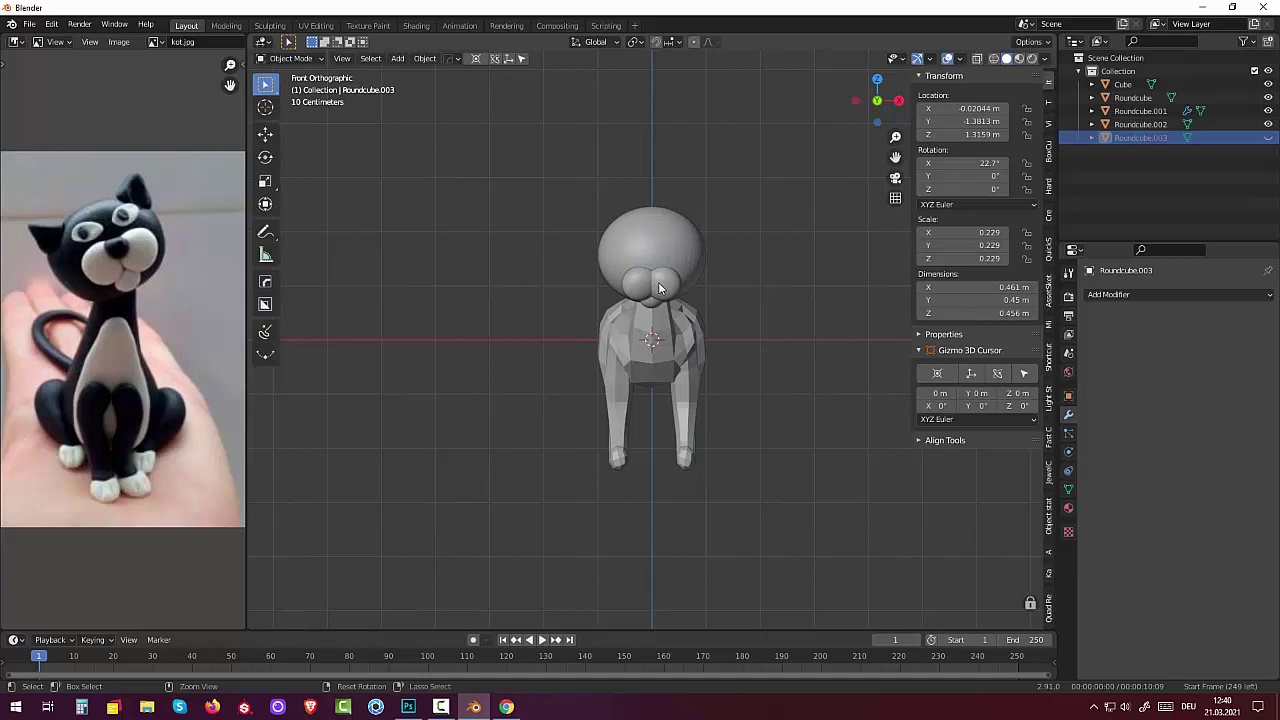
{"action": "left_click", "coordinate": [659, 289], "text": "ctrl"}
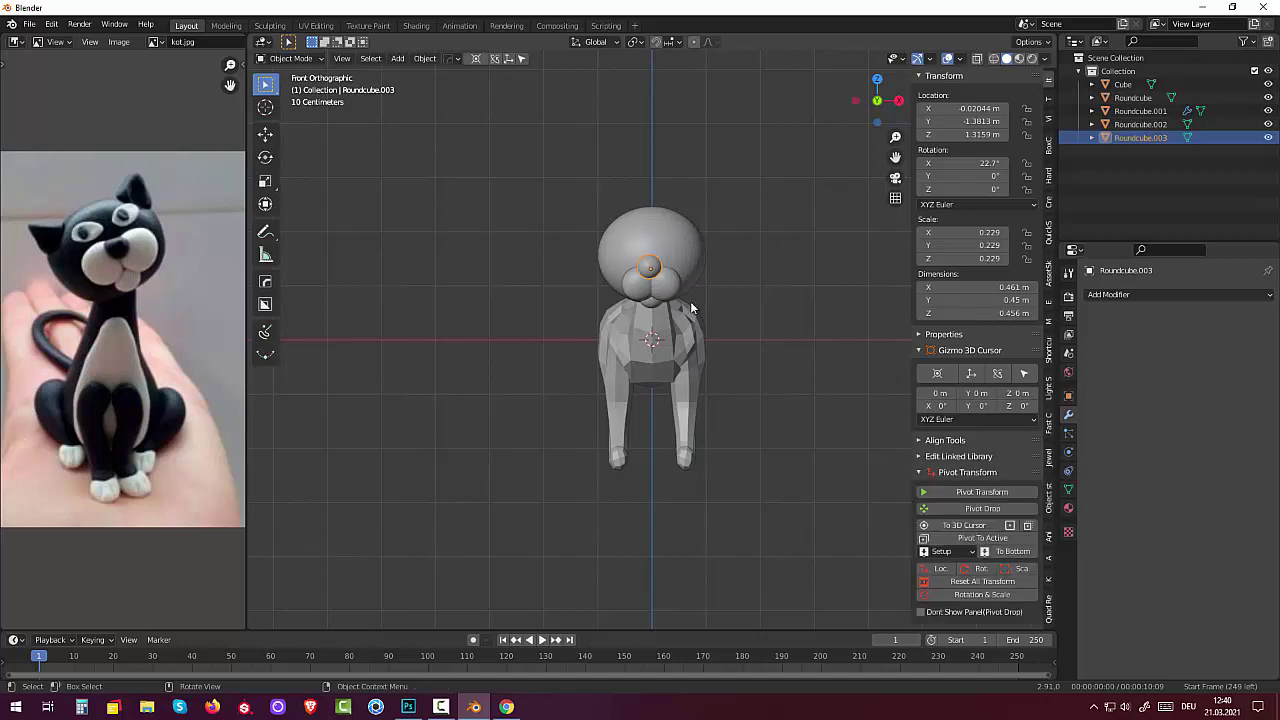
{"action": "key", "text": "g"}
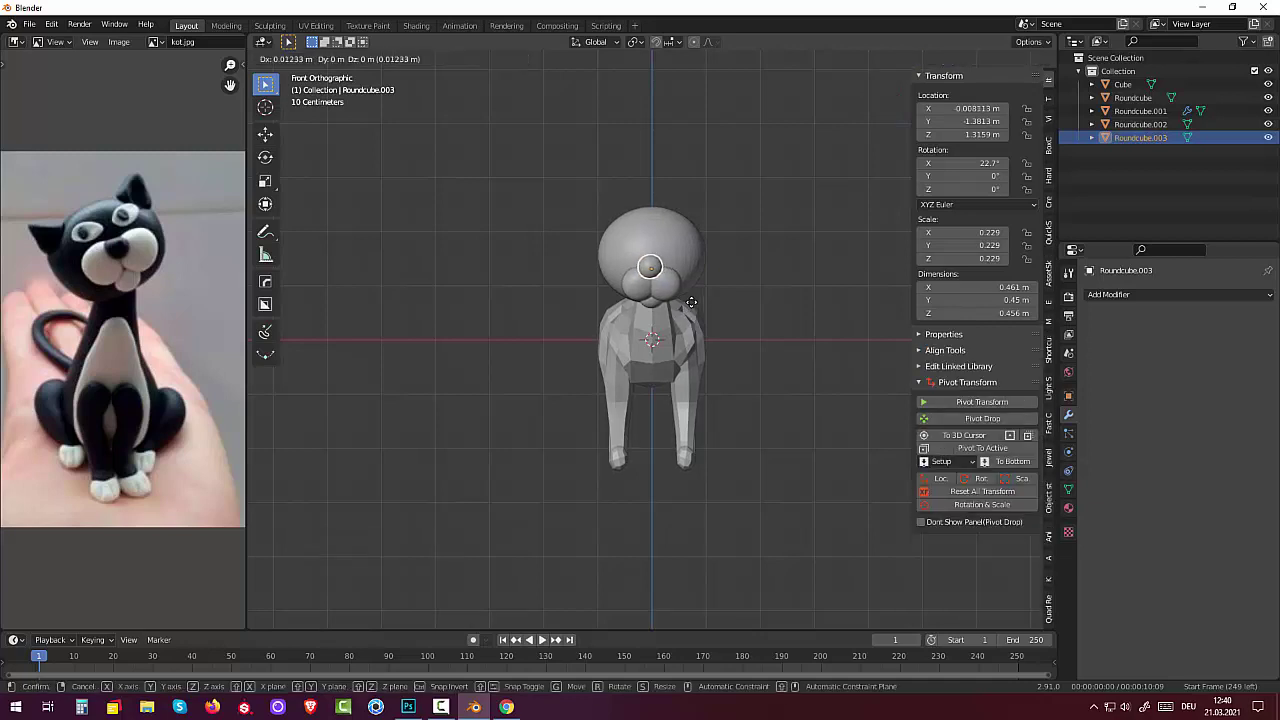
{"action": "left_click", "coordinate": [691, 302]}
- Set the duplicate's Location X to 0 m to centre it between the muzzle spheres
{"action": "left_click", "coordinate": [987, 108]}
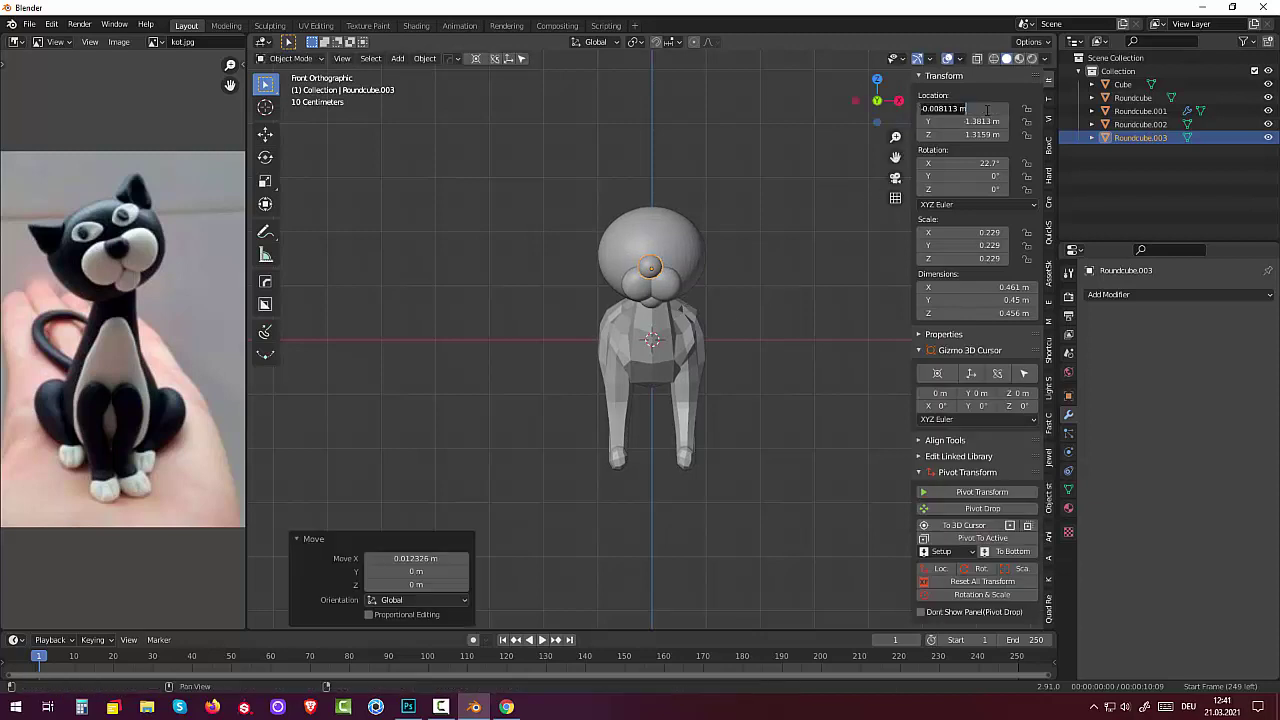
{"action": "type", "text": "0"}
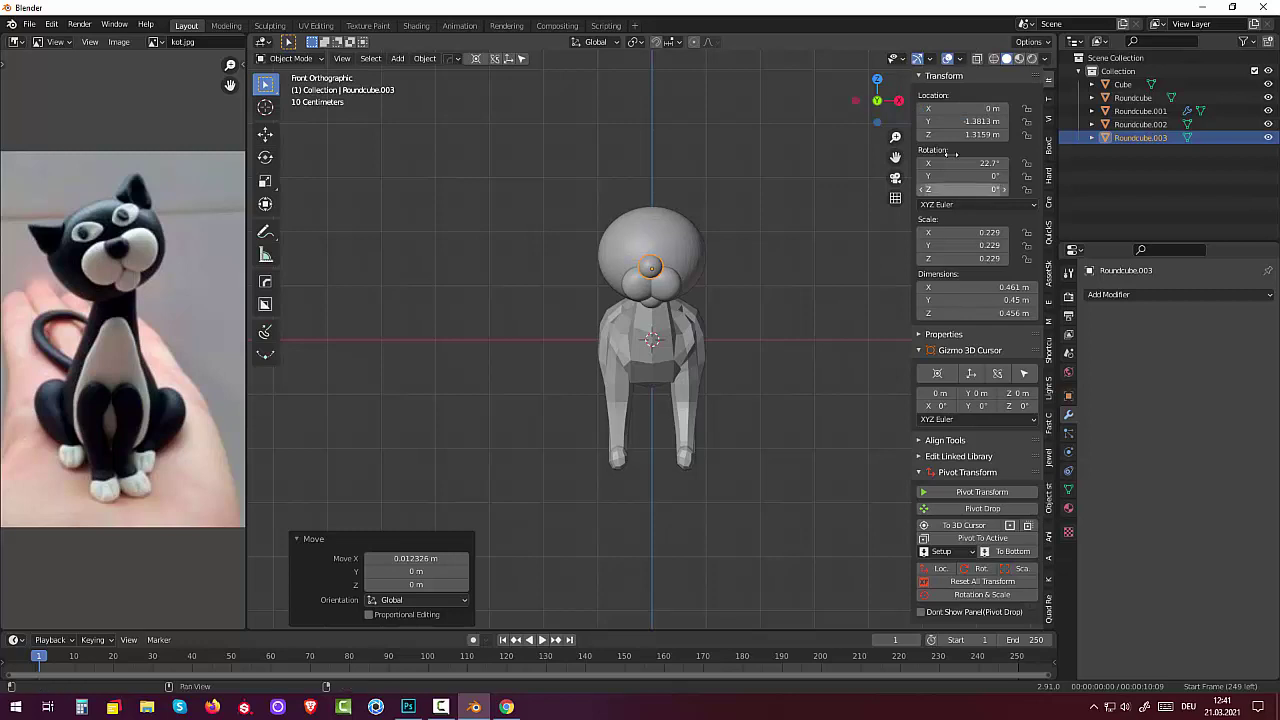
{"action": "left_click", "coordinate": [972, 121]}
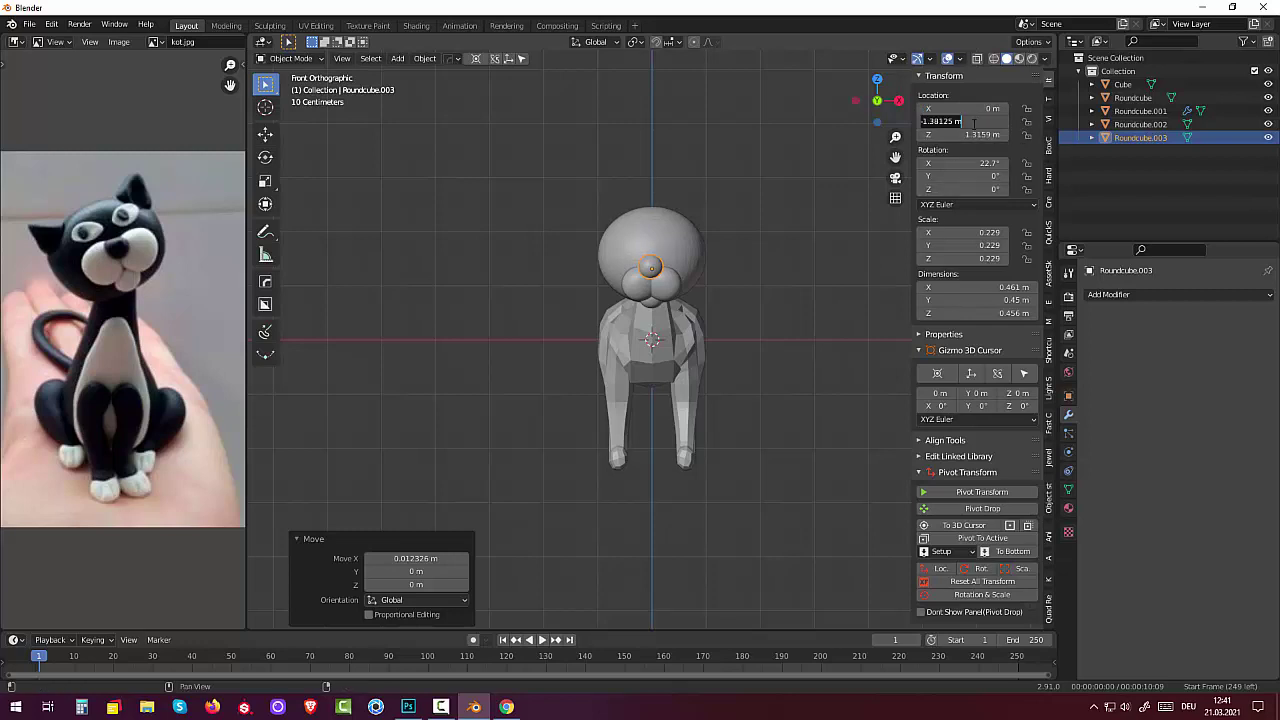
{"action": "key", "text": "Return"}
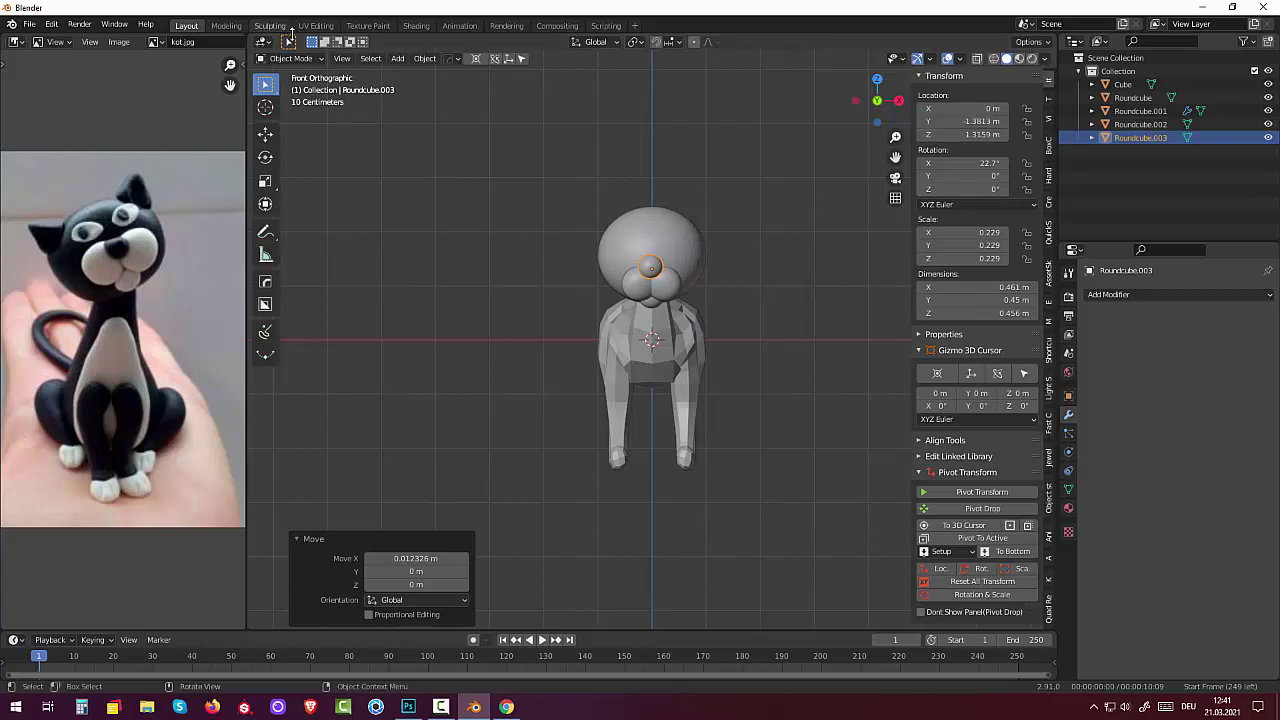
{"action": "left_click", "coordinate": [288, 58]}
- Sculpt the front nose sphere with Elastic Deform strokes, pulling it down and up into shape
{"action": "left_click", "coordinate": [304, 104]}
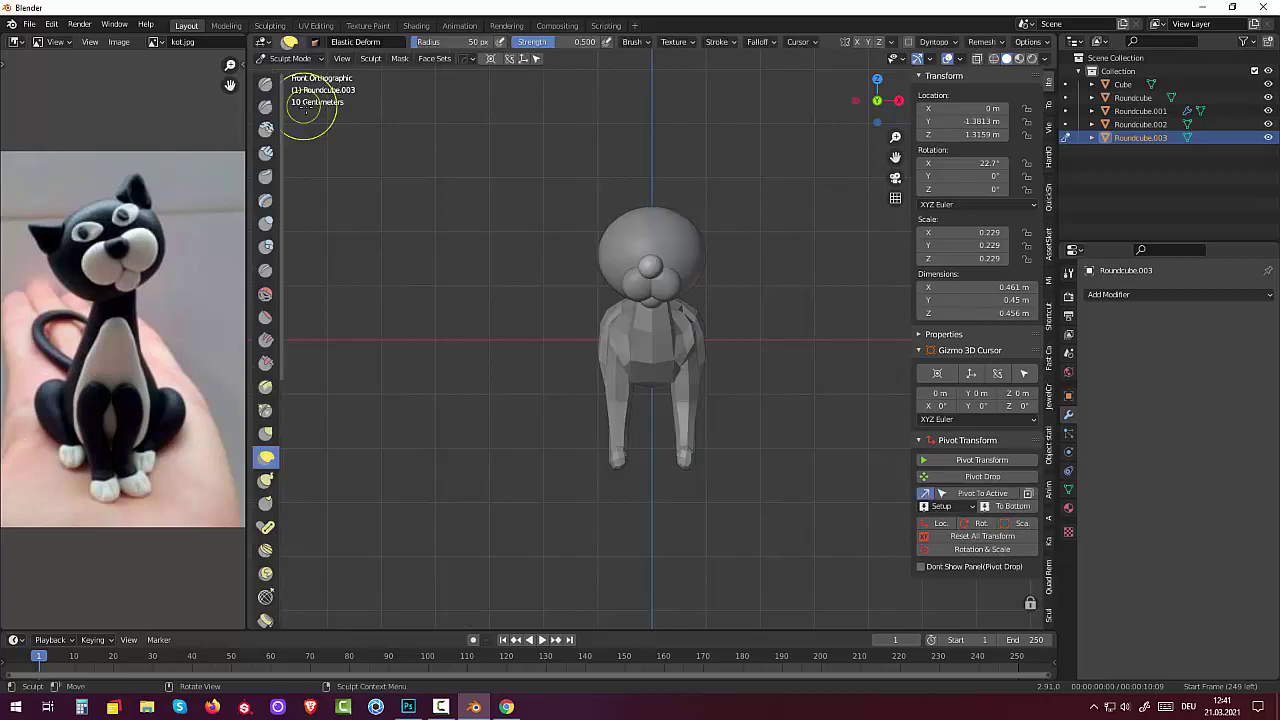
{"action": "scroll", "coordinate": [714, 337], "scroll_direction": "up", "scroll_amount": 2}
{"action": "scroll", "coordinate": [640, 172], "scroll_direction": "up", "scroll_amount": 2}
{"action": "left_click_drag", "start_coordinate": [640, 172], "coordinate": [650, 266]}
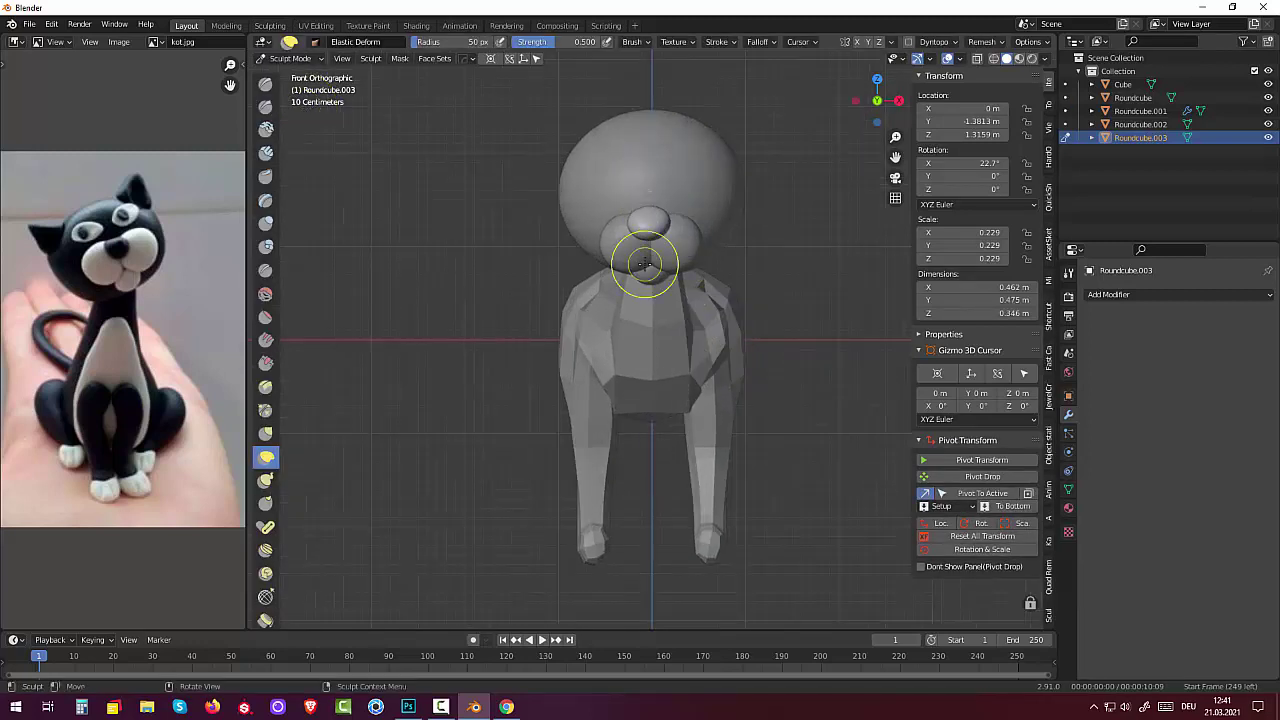
{"action": "middle_click_drag", "start_coordinate": [650, 266], "coordinate": [560, 250]}
{"action": "left_click_drag", "start_coordinate": [525, 243], "coordinate": [584, 202]}
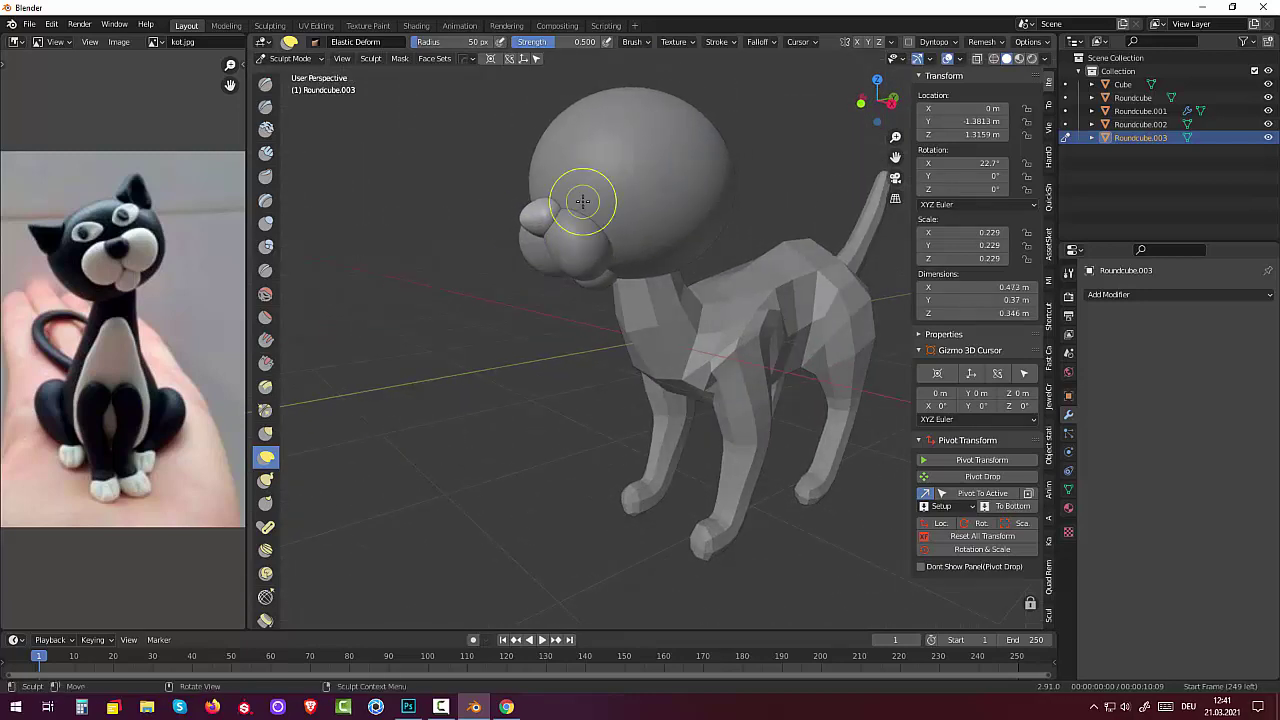
{"action": "middle_click_drag", "start_coordinate": [586, 206], "coordinate": [679, 193]}
{"action": "left_click_drag", "start_coordinate": [679, 193], "coordinate": [659, 195]}
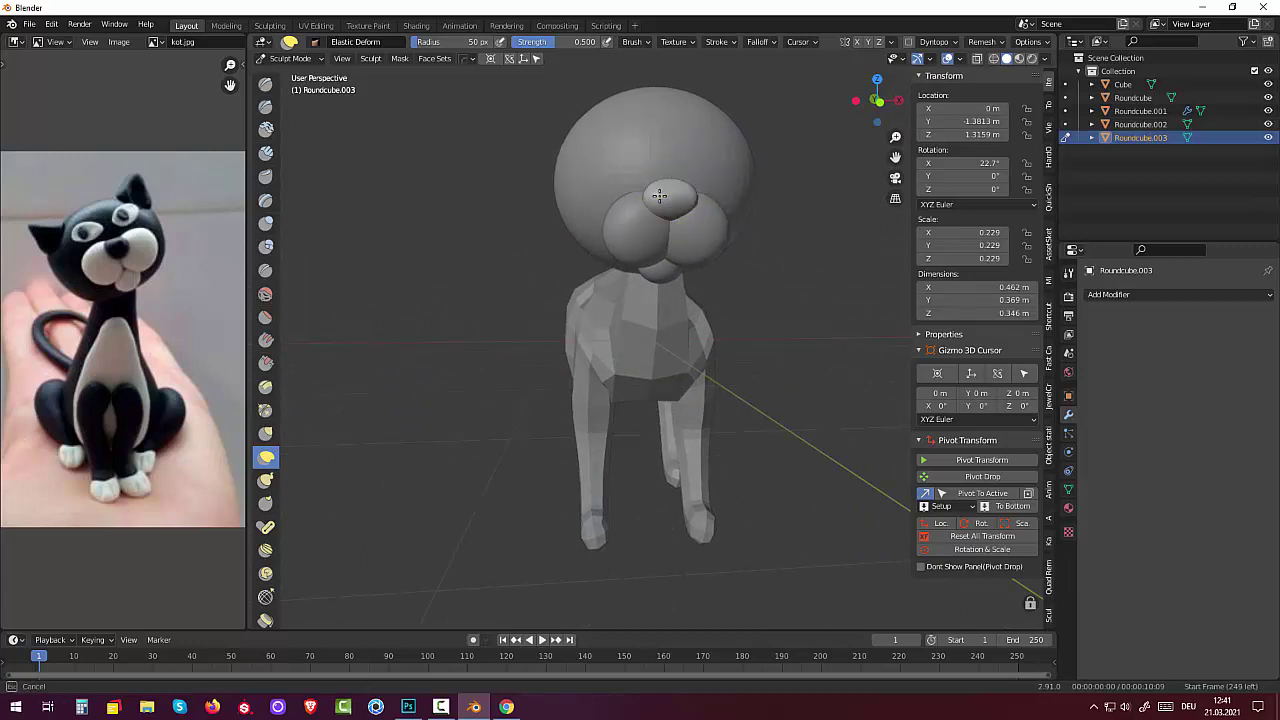
{"action": "middle_click_drag", "start_coordinate": [660, 196], "coordinate": [701, 242]}
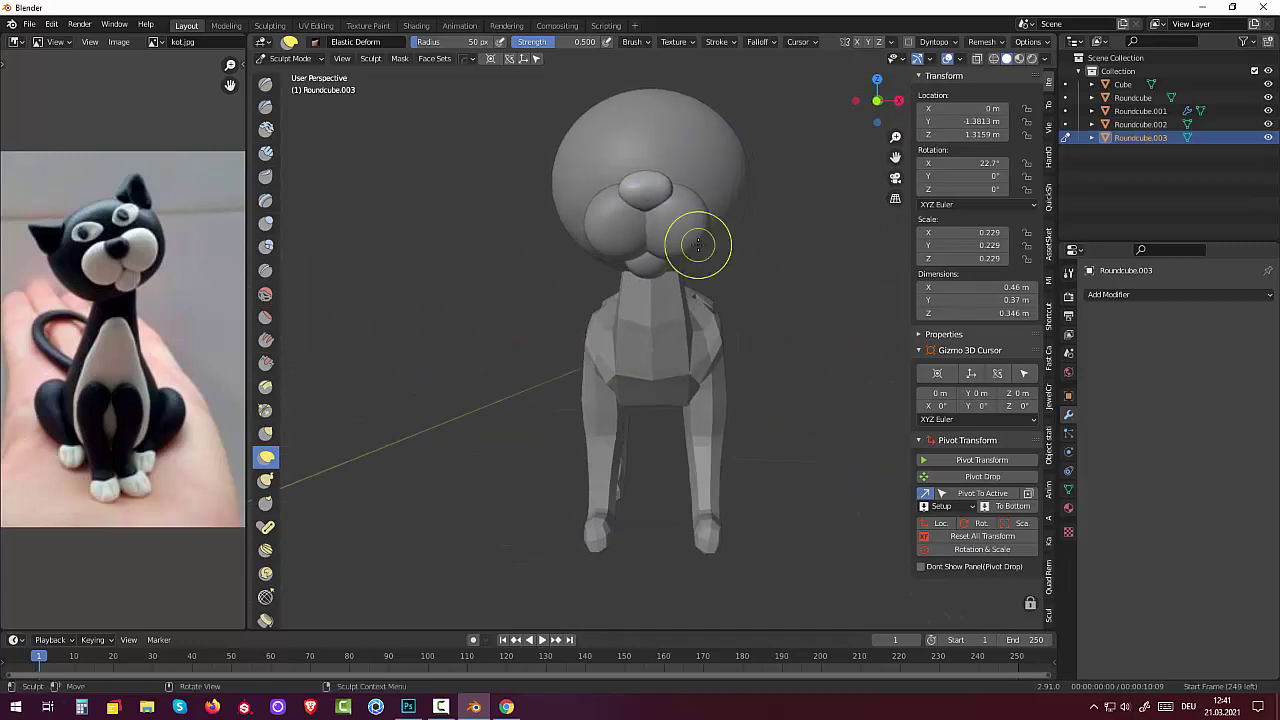
- Revert to the flattened nose, enable X symmetry, and push and stretch it into a smaller tip
{"action": "key", "text": "ctrl+z"}
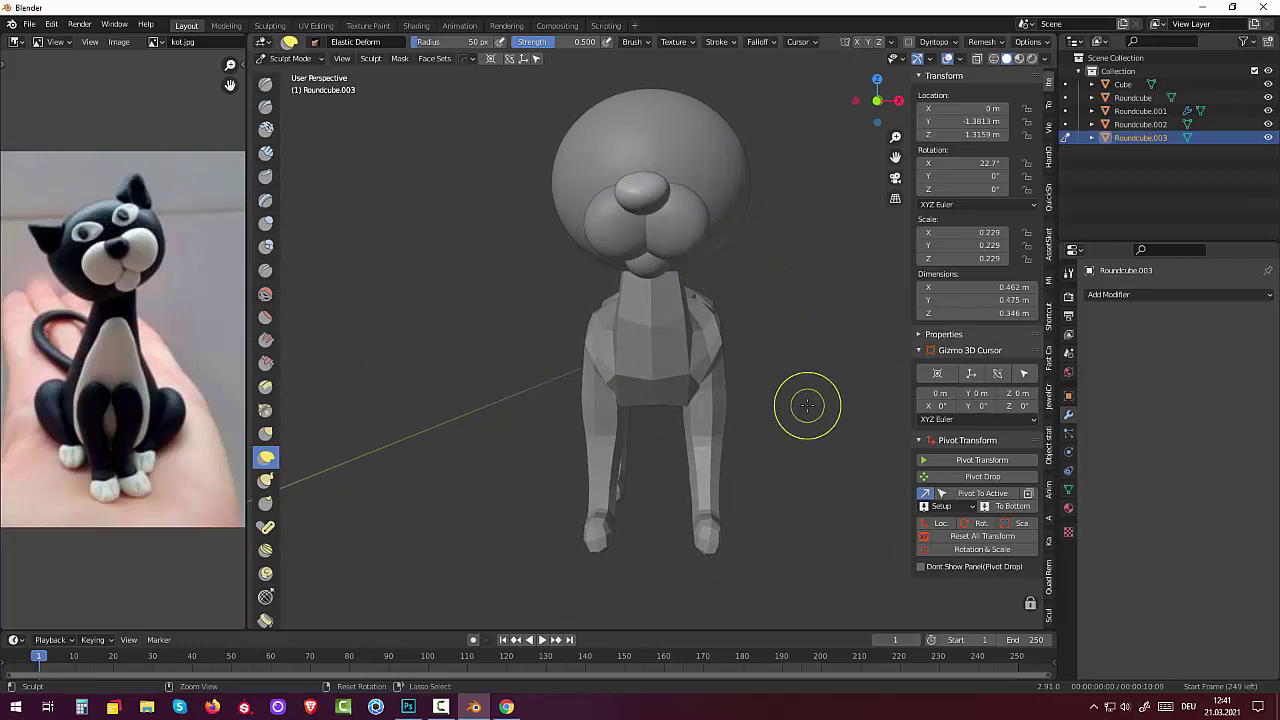
{"action": "key", "text": "ctrl+z"}
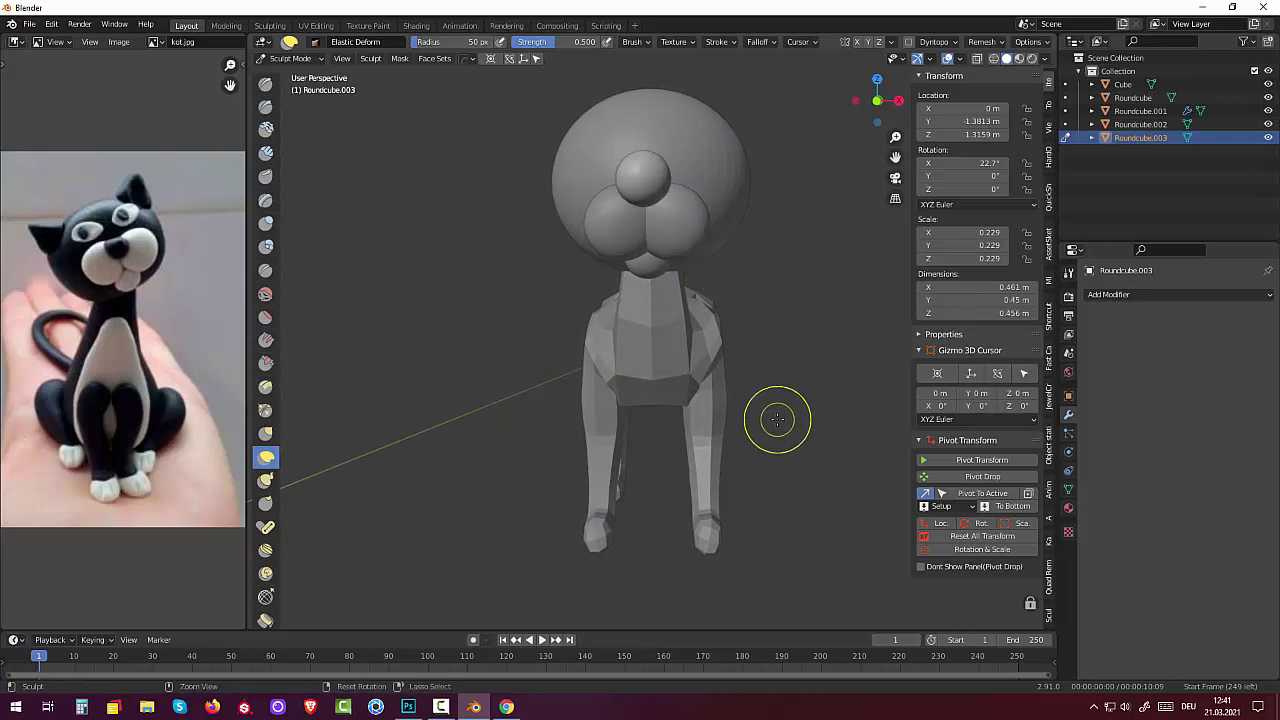
{"action": "key", "text": "ctrl+shift+z"}
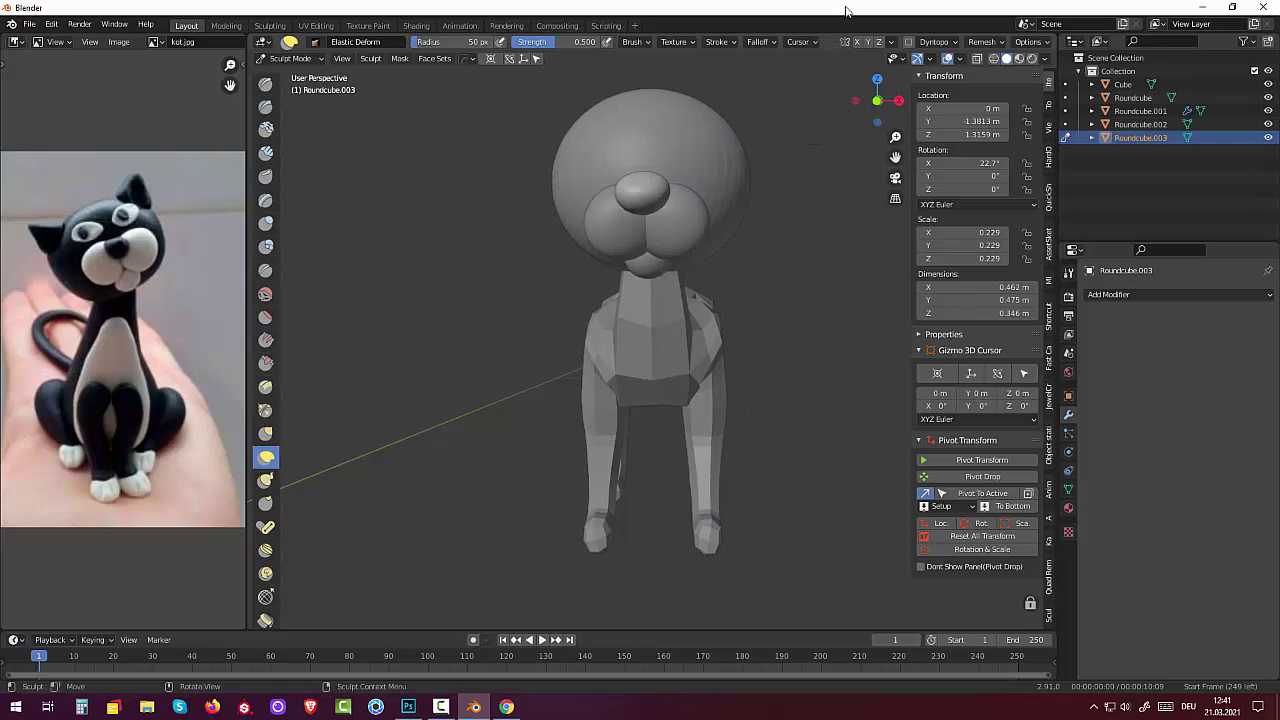
{"action": "left_click", "coordinate": [857, 43]}
{"action": "left_click_drag", "start_coordinate": [663, 195], "coordinate": [643, 193]}
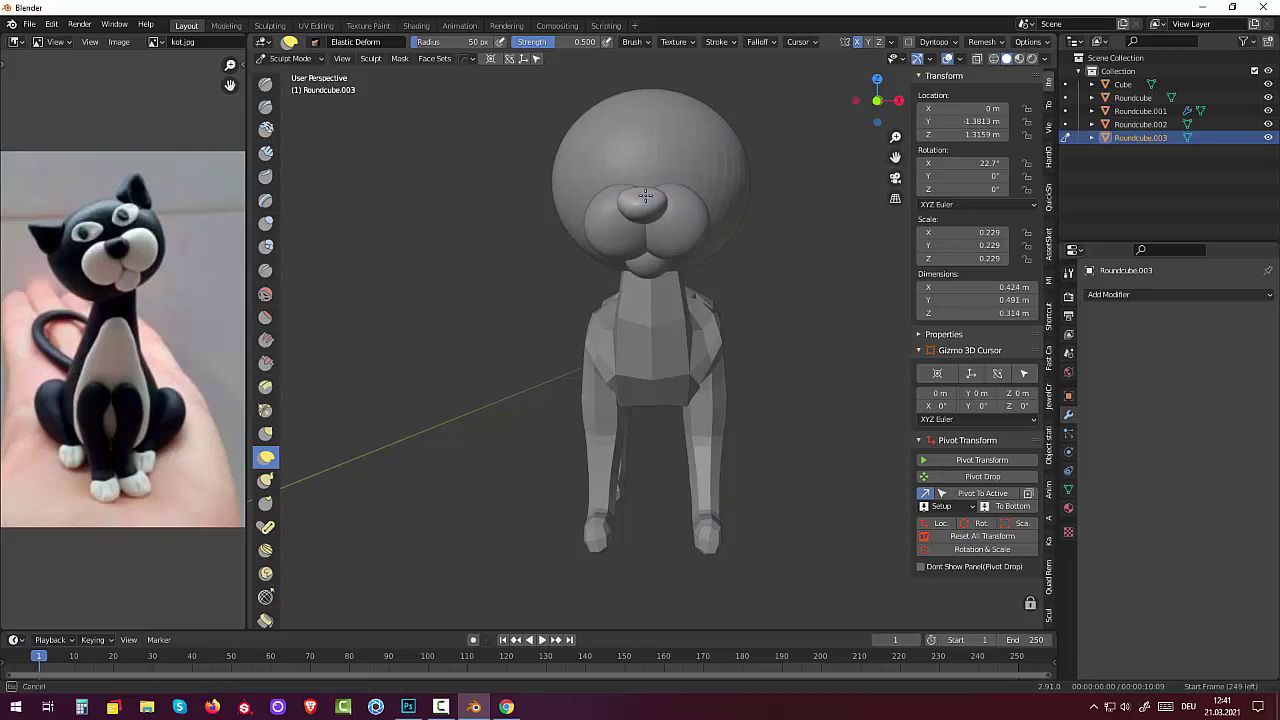
{"action": "mouse_move", "coordinate": [643, 195]}
{"action": "left_mouse_down"}
{"action": "mouse_move", "coordinate": [650, 215]}
{"action": "mouse_move", "coordinate": [622, 208]}
{"action": "mouse_move", "coordinate": [651, 214]}
{"action": "left_mouse_up"}
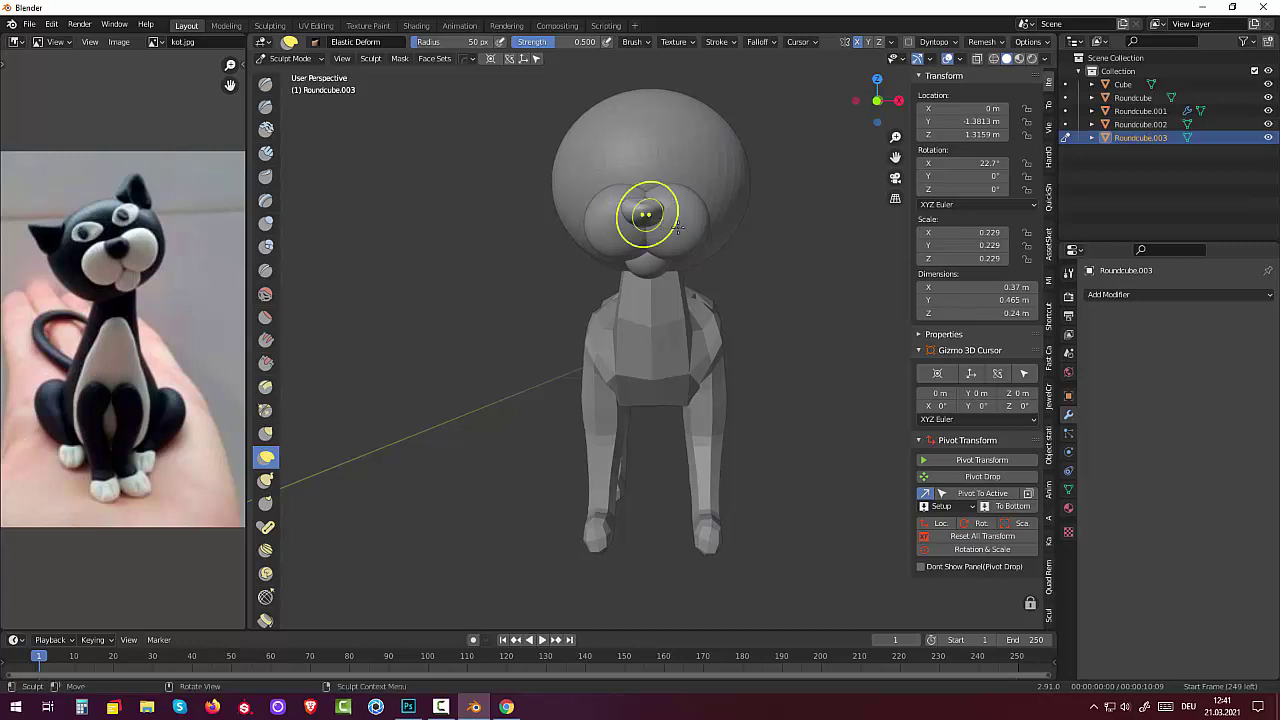
{"action": "middle_click_drag", "start_coordinate": [651, 214], "coordinate": [510, 307]}
{"action": "left_click_drag", "start_coordinate": [510, 307], "coordinate": [543, 286]}
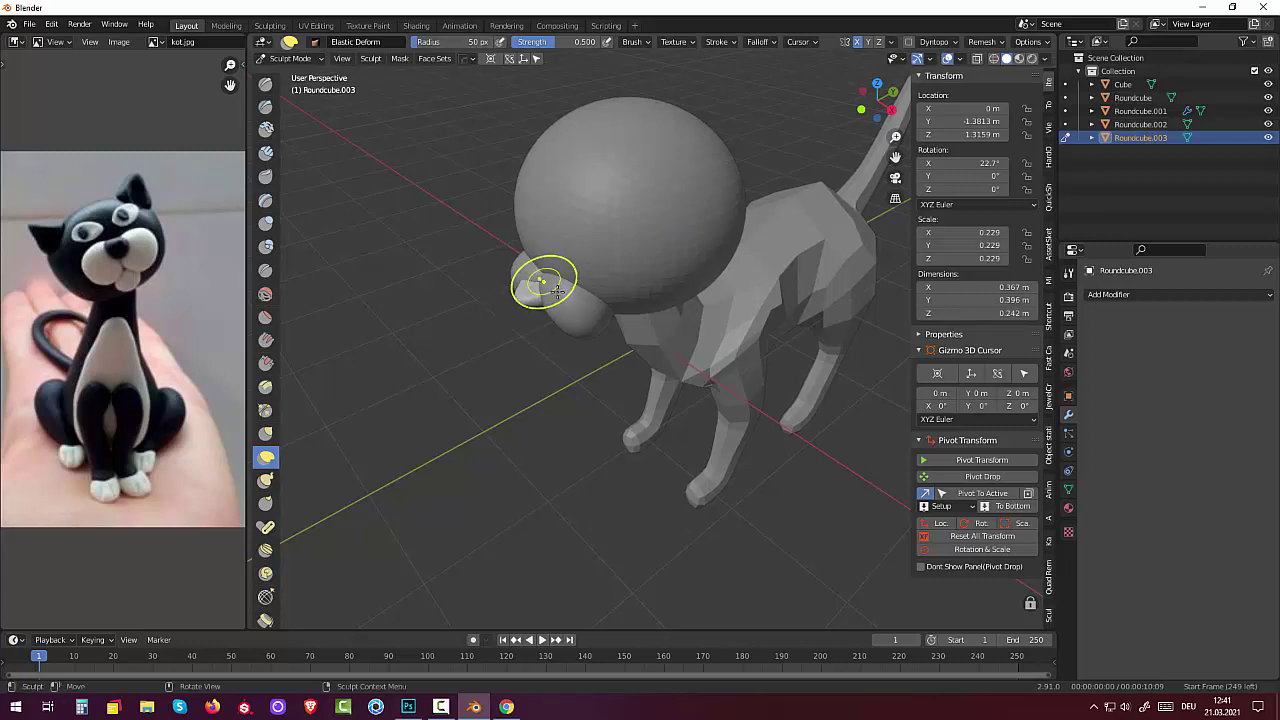
{"action": "mouse_move", "coordinate": [543, 286]}
{"action": "middle_mouse_down"}
{"action": "mouse_move", "coordinate": [613, 209]}
{"action": "mouse_move", "coordinate": [632, 351]}
{"action": "mouse_move", "coordinate": [534, 323]}
{"action": "middle_mouse_up"}
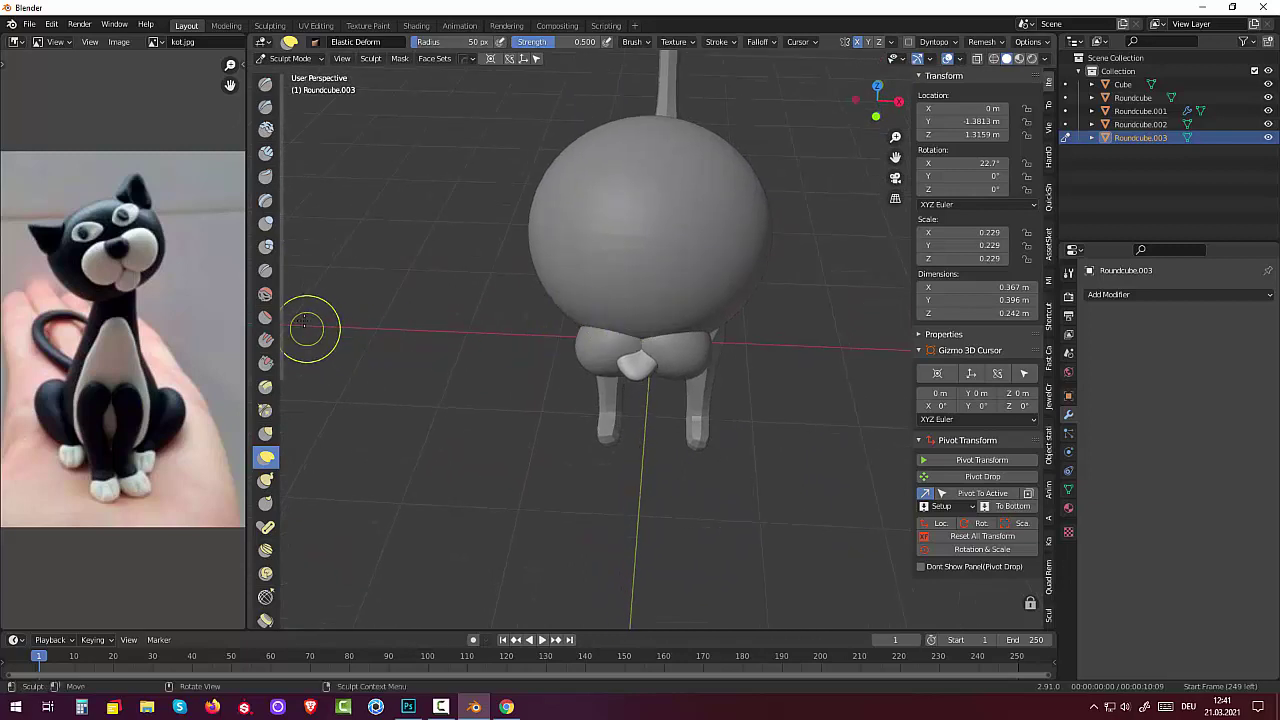
- Flatten the front of the nose and the surrounding muzzle with the Flatten/Contrast brush
{"action": "left_click", "coordinate": [265, 317]}
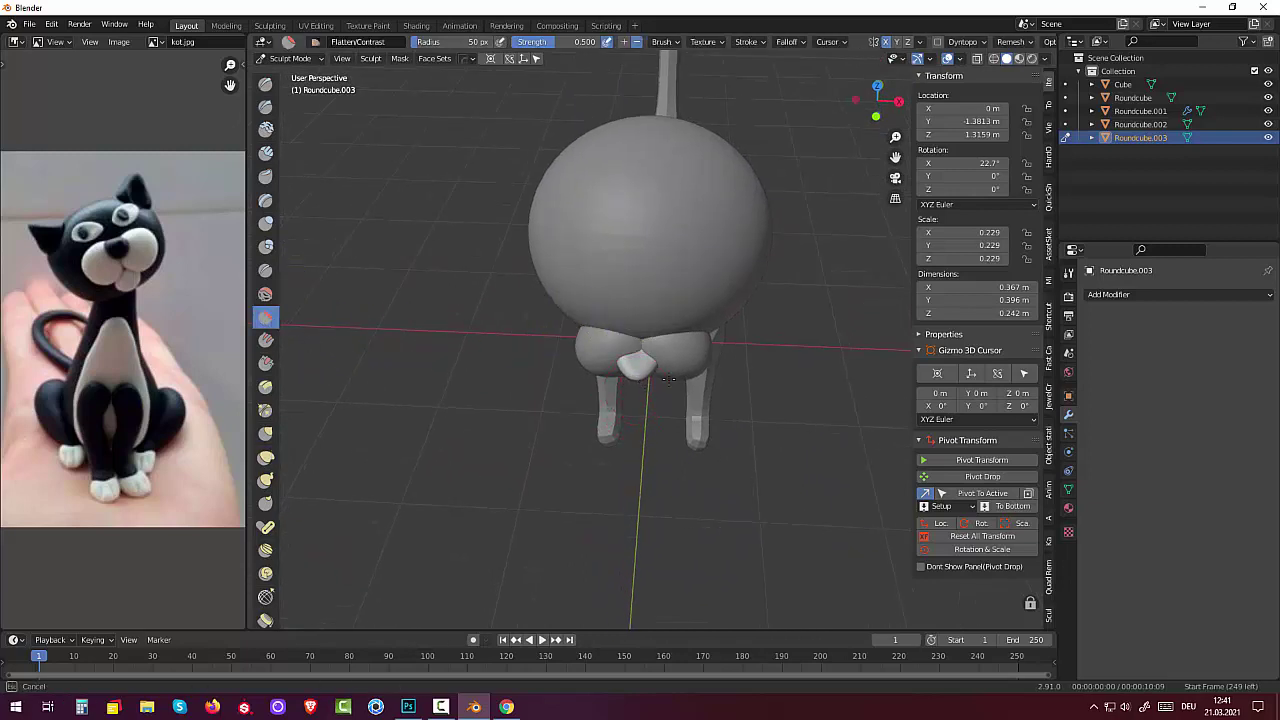
{"action": "middle_click_drag", "start_coordinate": [632, 373], "coordinate": [605, 203]}
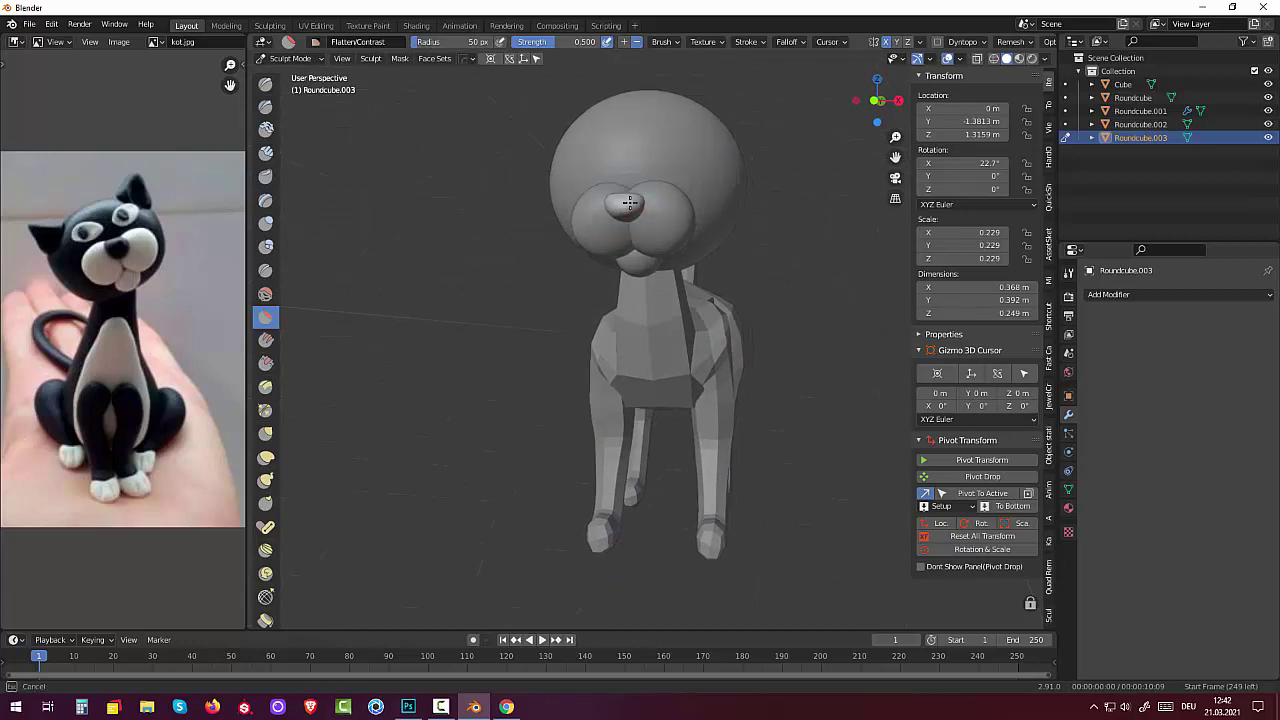
{"action": "mouse_move", "coordinate": [639, 200]}
{"action": "middle_mouse_down"}
{"action": "mouse_move", "coordinate": [567, 244]}
{"action": "mouse_move", "coordinate": [487, 247]}
{"action": "middle_mouse_up"}
{"action": "left_click_drag", "start_coordinate": [505, 244], "coordinate": [528, 250]}
{"action": "mouse_move", "coordinate": [528, 250]}
{"action": "middle_mouse_down"}
{"action": "mouse_move", "coordinate": [626, 336]}
{"action": "mouse_move", "coordinate": [641, 261]}
{"action": "middle_mouse_up"}
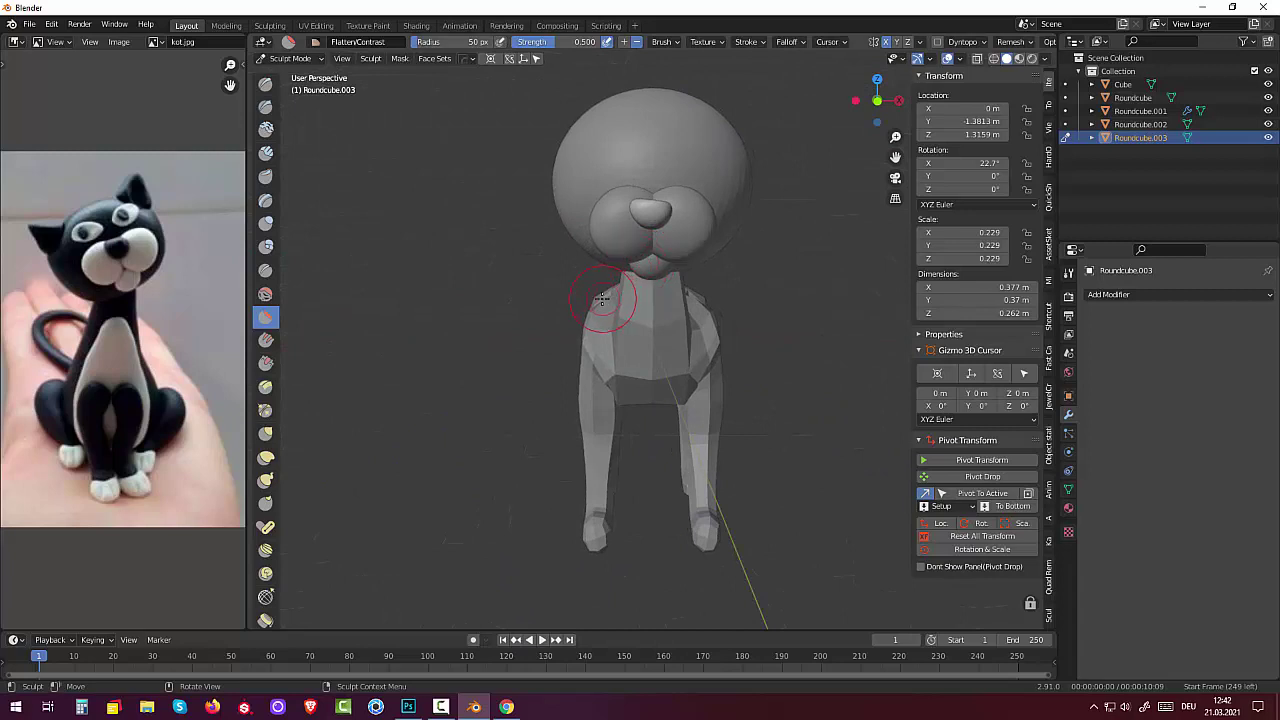
{"action": "left_click_drag", "start_coordinate": [634, 214], "coordinate": [633, 210]}
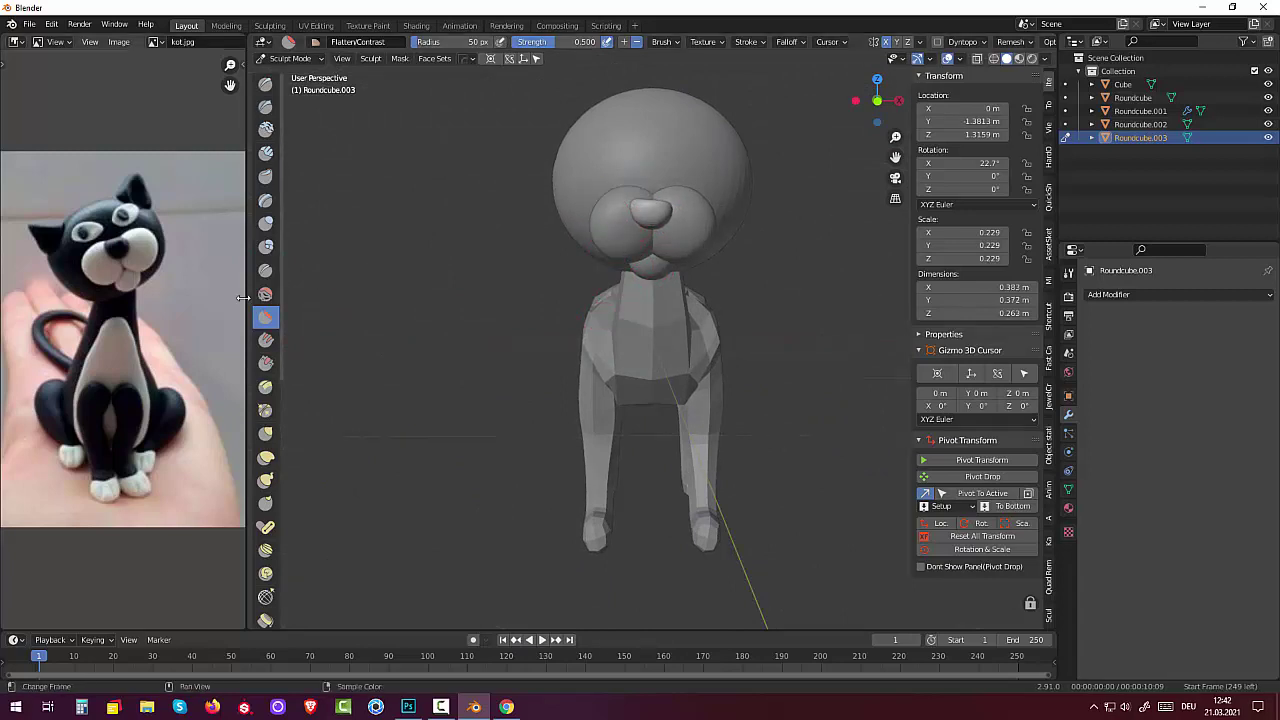
- Refine the nose into a rounded bulb with Elastic Deform in front orthographic view
{"action": "left_click", "coordinate": [267, 458]}
{"action": "left_click_drag", "start_coordinate": [634, 214], "coordinate": [640, 190]}
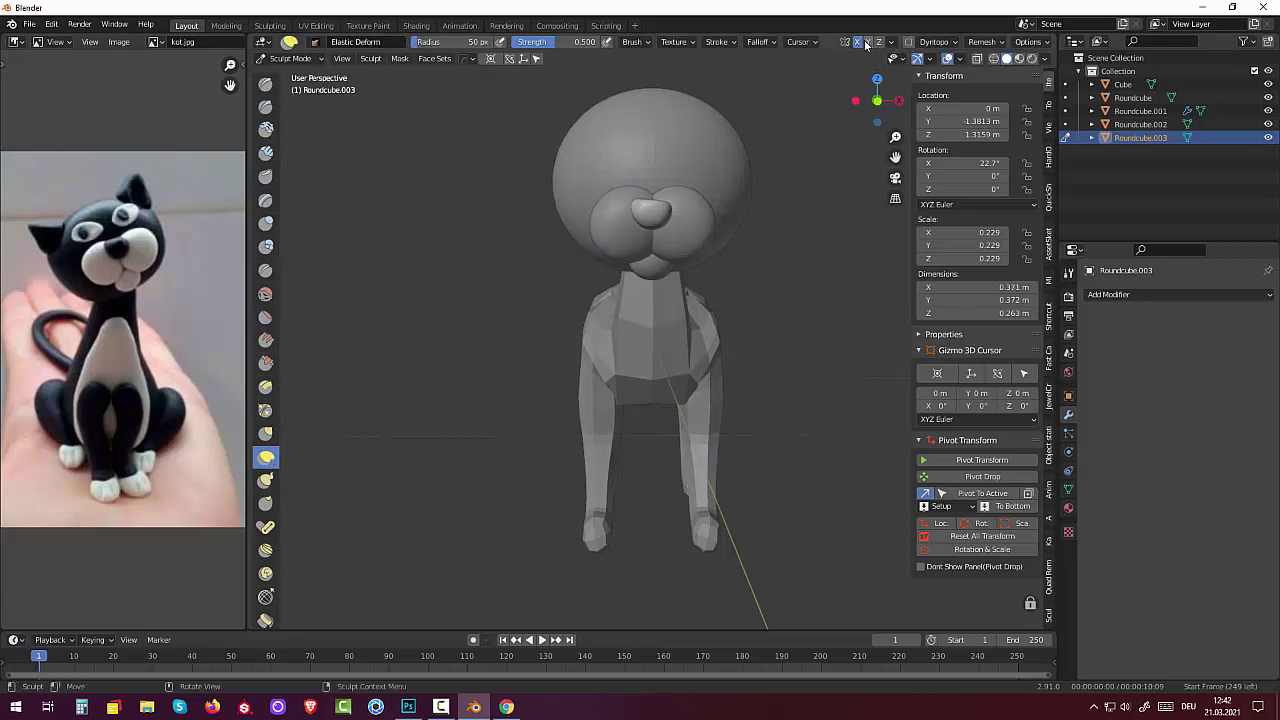
{"action": "key", "text": "KP_1"}
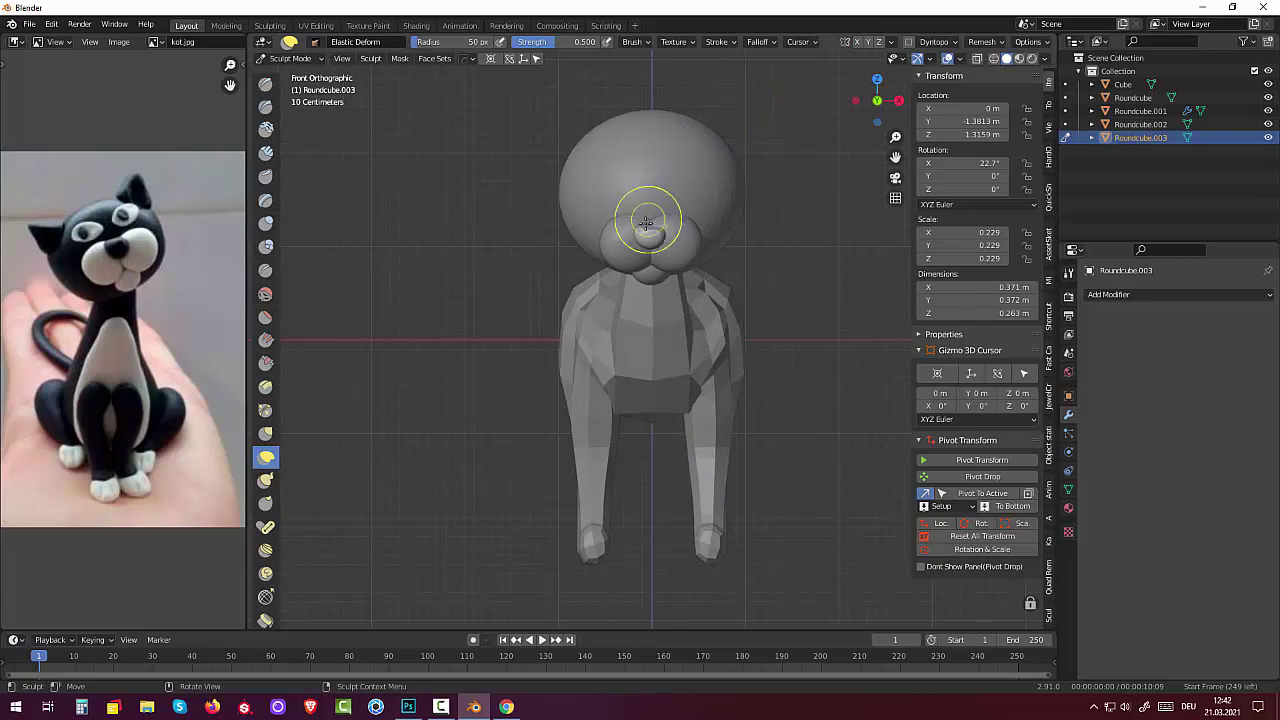
{"action": "mouse_move", "coordinate": [641, 228]}
{"action": "left_mouse_down"}
{"action": "mouse_move", "coordinate": [646, 217]}
{"action": "mouse_move", "coordinate": [647, 235]}
{"action": "left_mouse_up"}
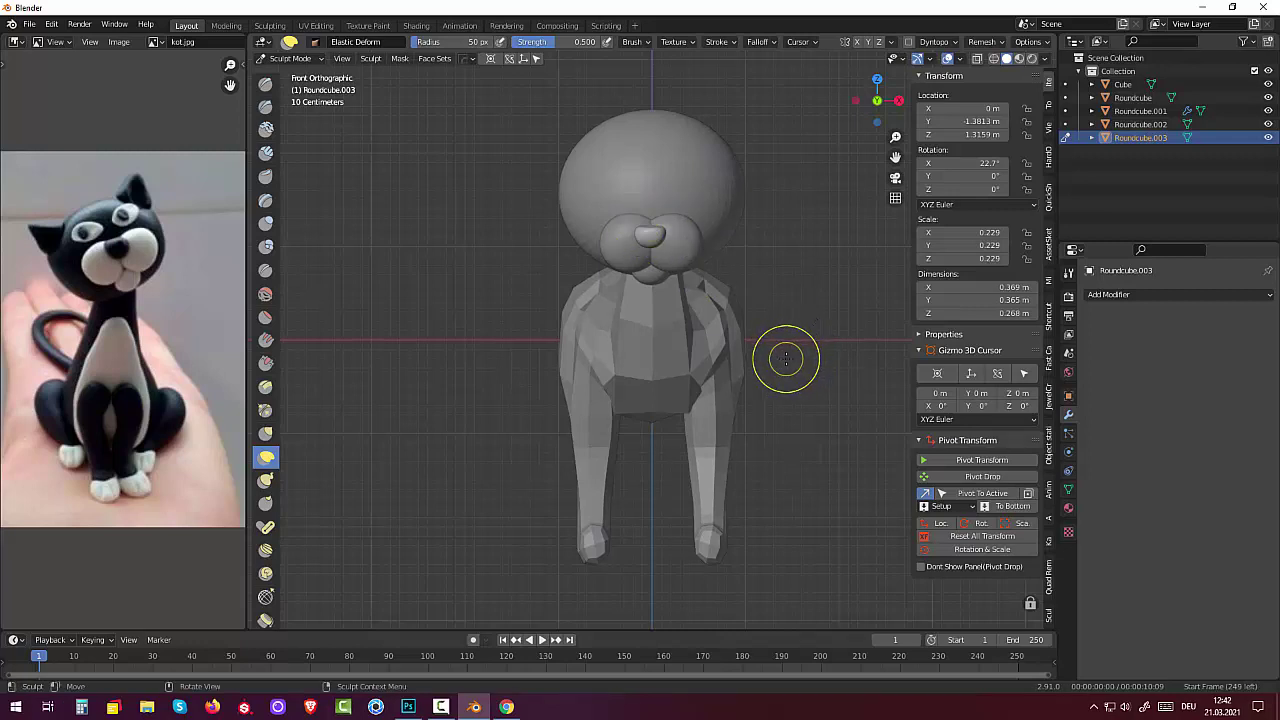
{"action": "mouse_move", "coordinate": [786, 358]}
{"action": "middle_mouse_down"}
{"action": "mouse_move", "coordinate": [760, 465]}
{"action": "mouse_move", "coordinate": [769, 337]}
{"action": "mouse_move", "coordinate": [771, 348]}
{"action": "mouse_move", "coordinate": [760, 334]}
{"action": "middle_mouse_up"}
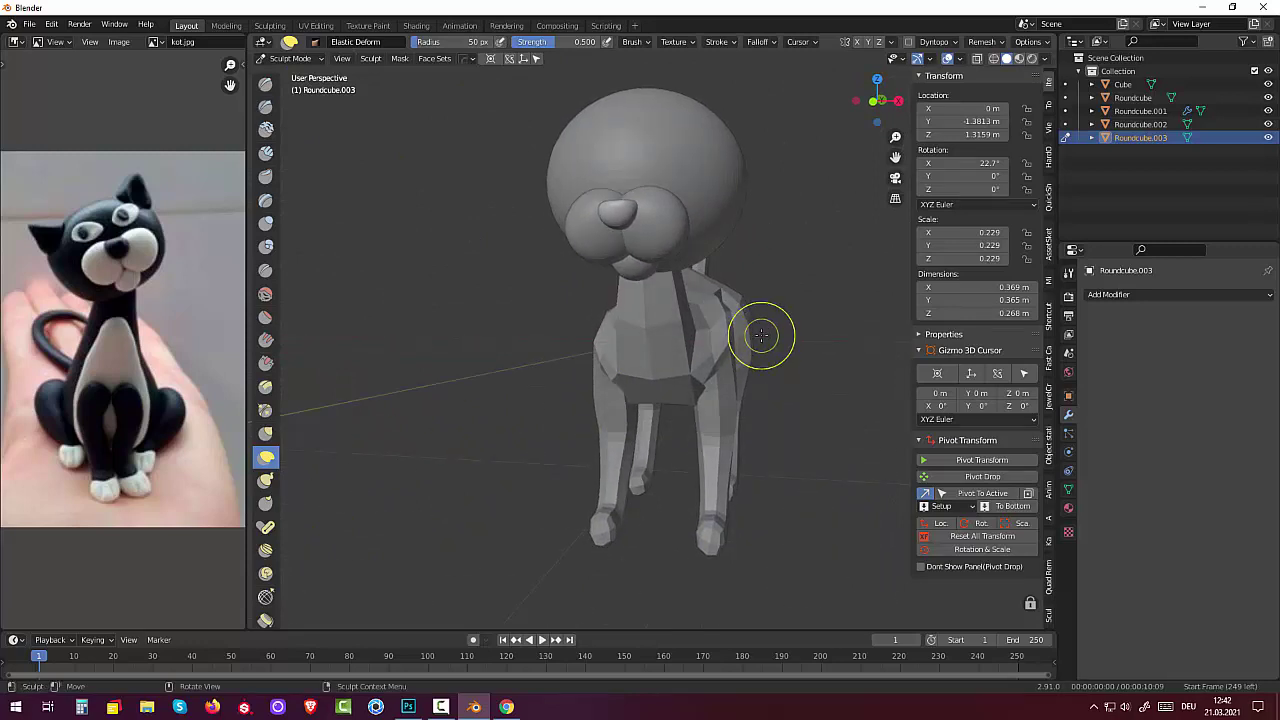
- Go through Edit Mode to clear the nose selection, then return to Object Mode
{"action": "left_click", "coordinate": [278, 60]}
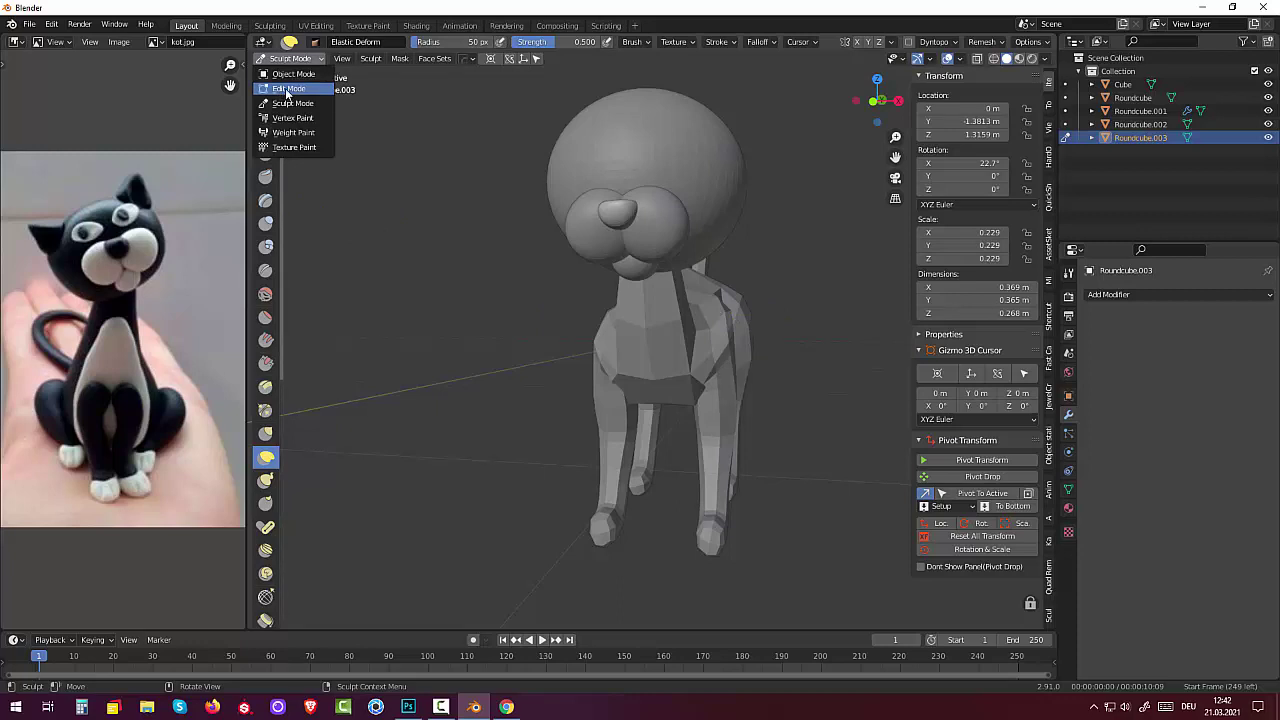
{"action": "left_click", "coordinate": [287, 89]}
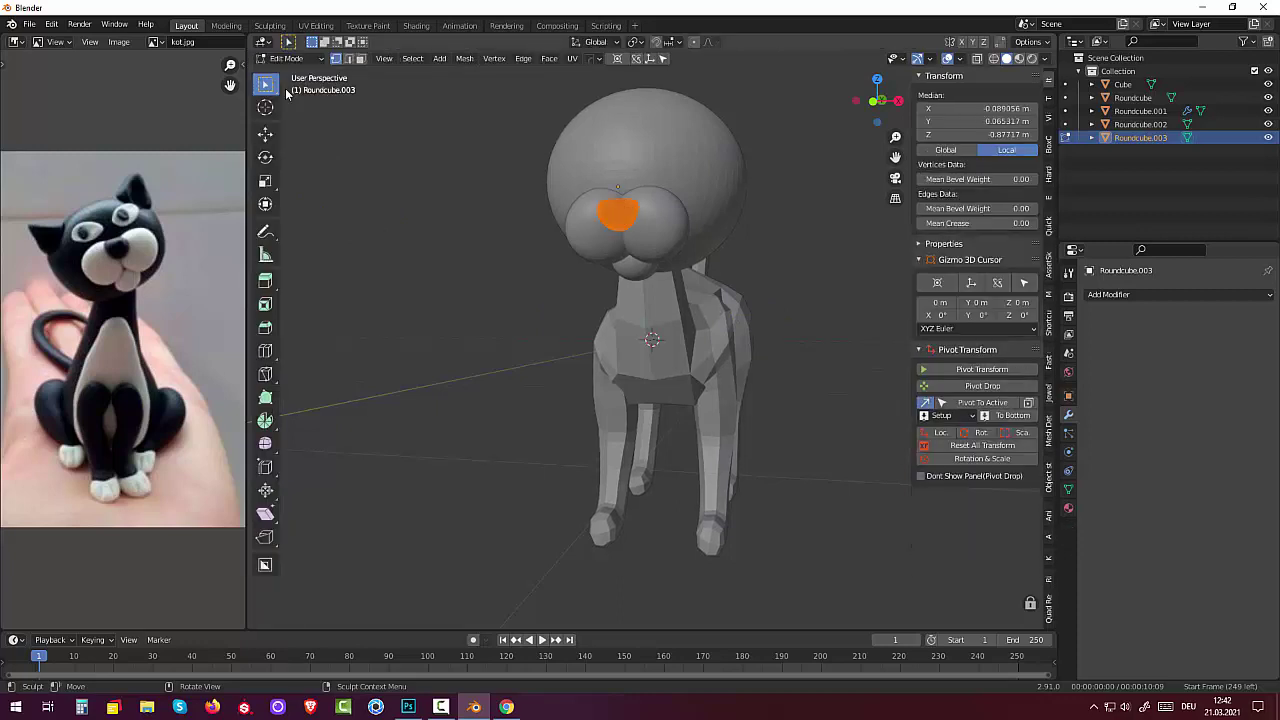
{"action": "left_click", "coordinate": [297, 60]}
{"action": "left_click", "coordinate": [420, 250]}
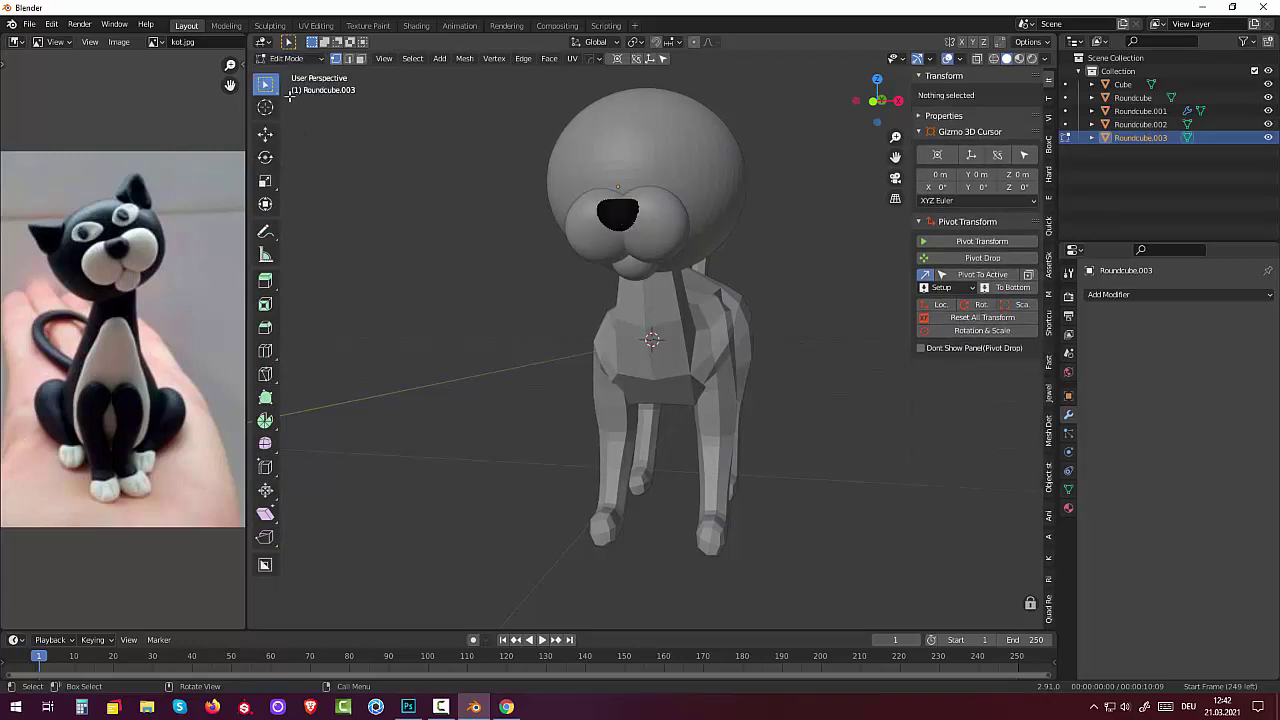
{"action": "left_click", "coordinate": [286, 60]}
{"action": "left_click", "coordinate": [292, 77]}
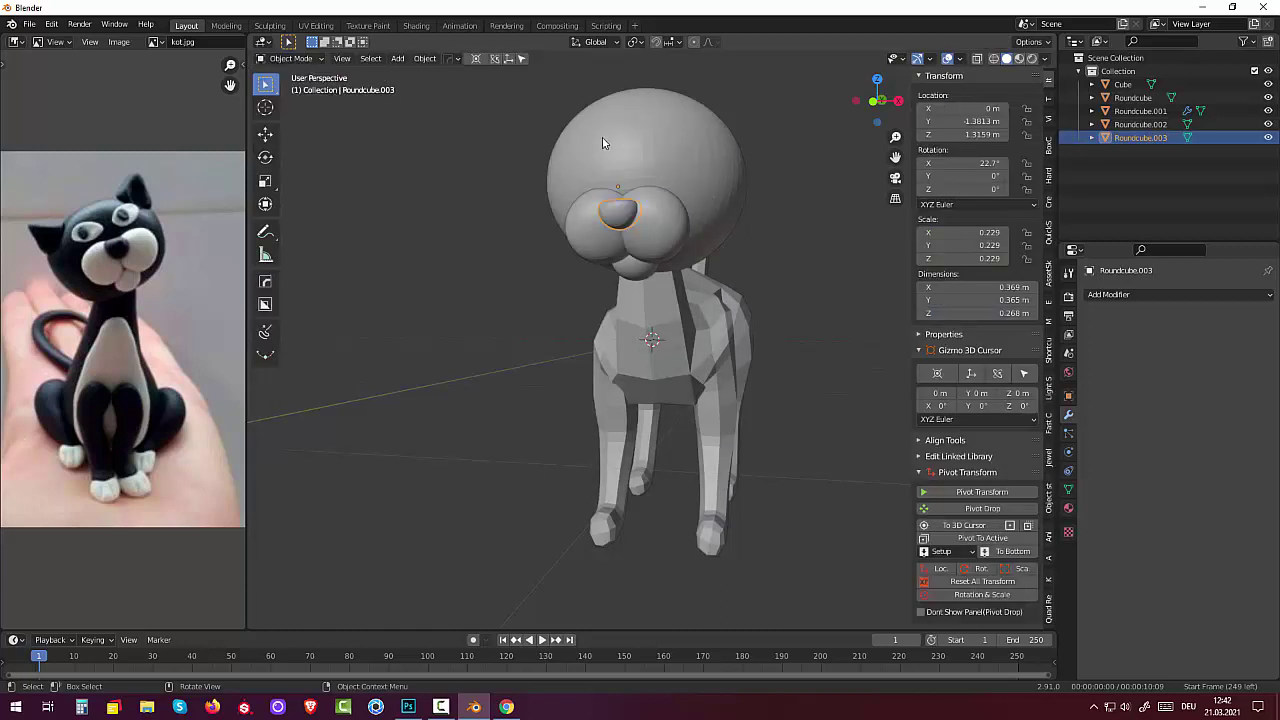
- Zoom out and orbit to view the whole cat, leaving nothing selected
{"action": "left_click", "coordinate": [645, 152]}
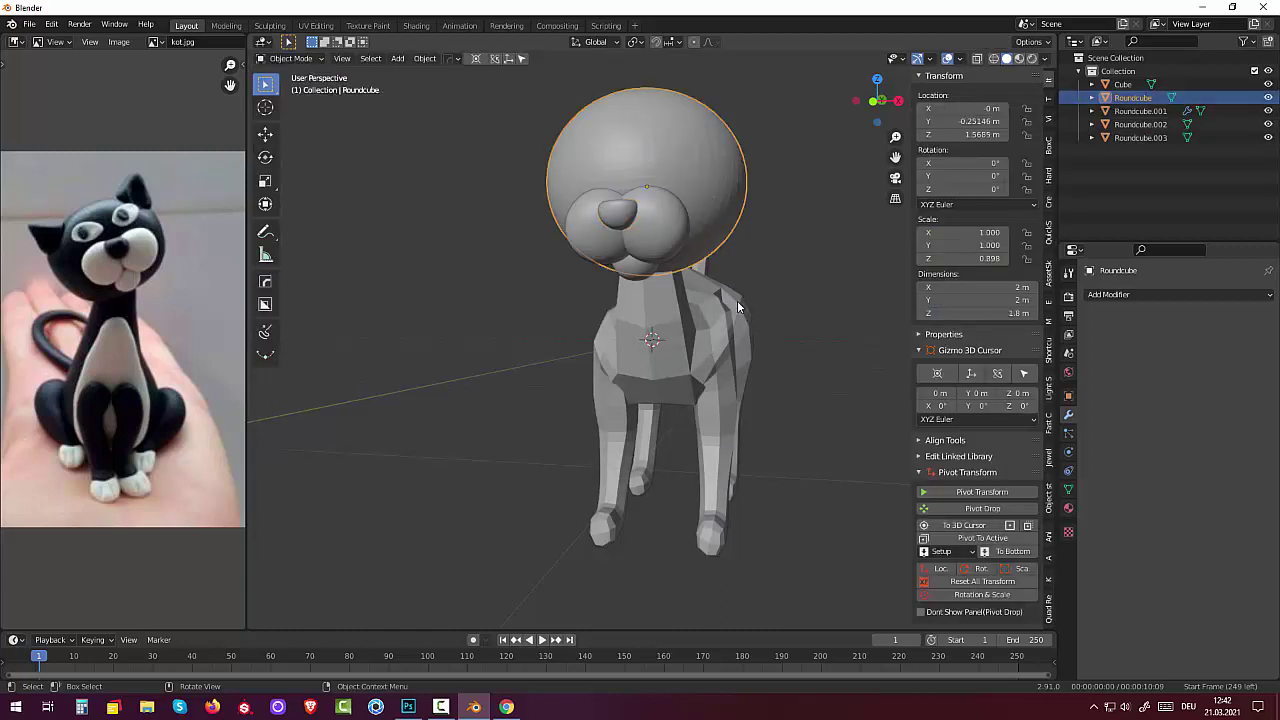
{"action": "scroll", "coordinate": [737, 300], "scroll_direction": "down", "scroll_amount": 5}
{"action": "mouse_move", "coordinate": [721, 304]}
{"action": "middle_mouse_down"}
{"action": "mouse_move", "coordinate": [655, 270]}
{"action": "mouse_move", "coordinate": [555, 284]}
{"action": "mouse_move", "coordinate": [728, 326]}
{"action": "mouse_move", "coordinate": [720, 319]}
{"action": "middle_mouse_up"}
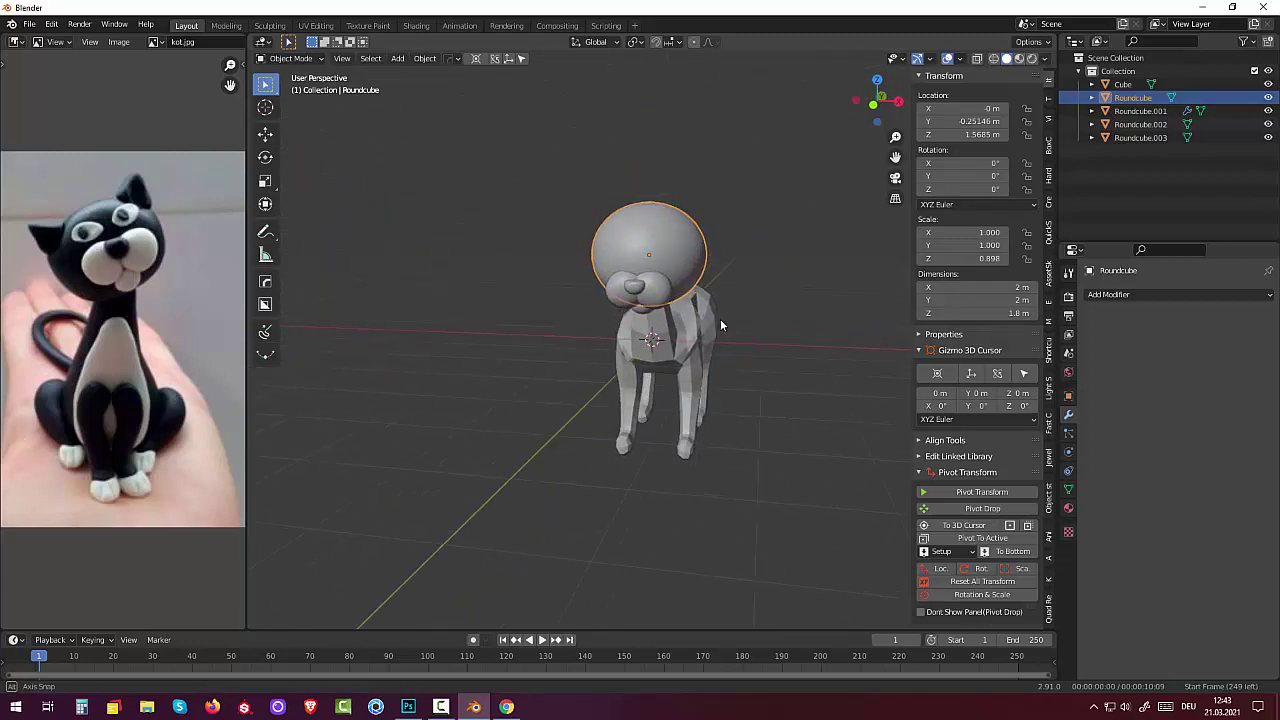
{"action": "left_click", "coordinate": [511, 320]}
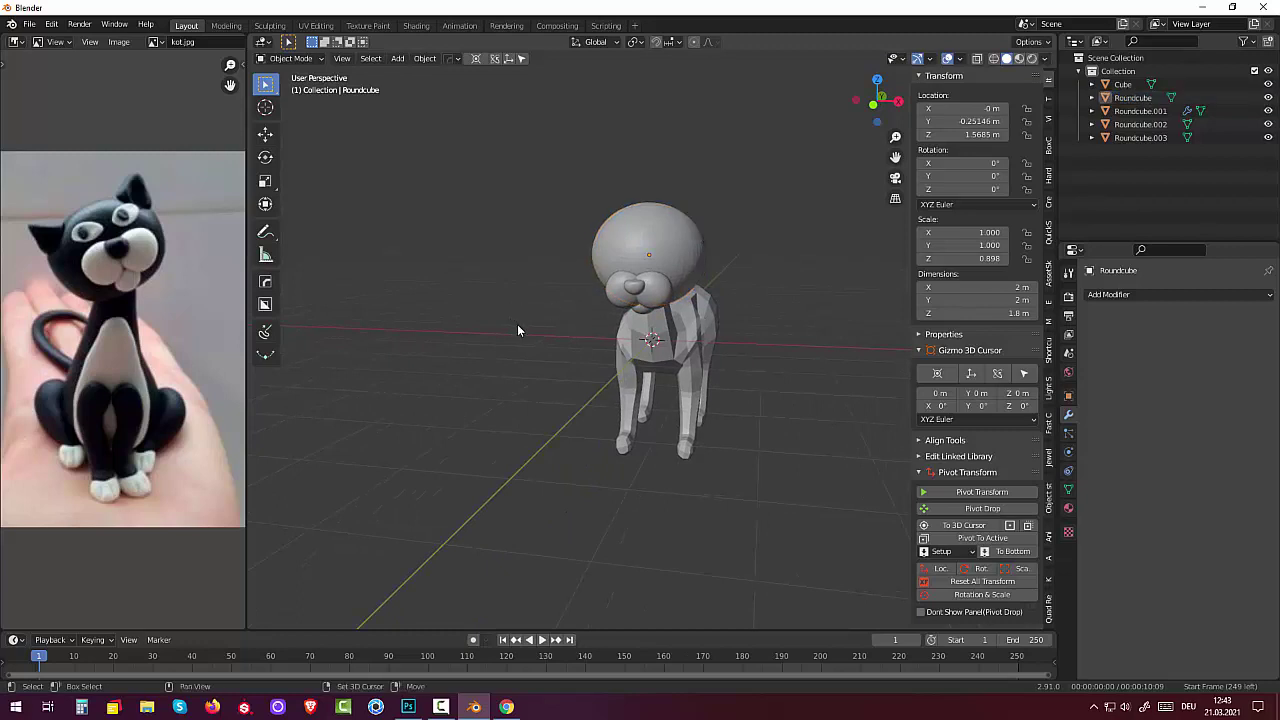
{"action": "key", "text": "shift+a"}
{"action": "key", "text": "shift+a"}
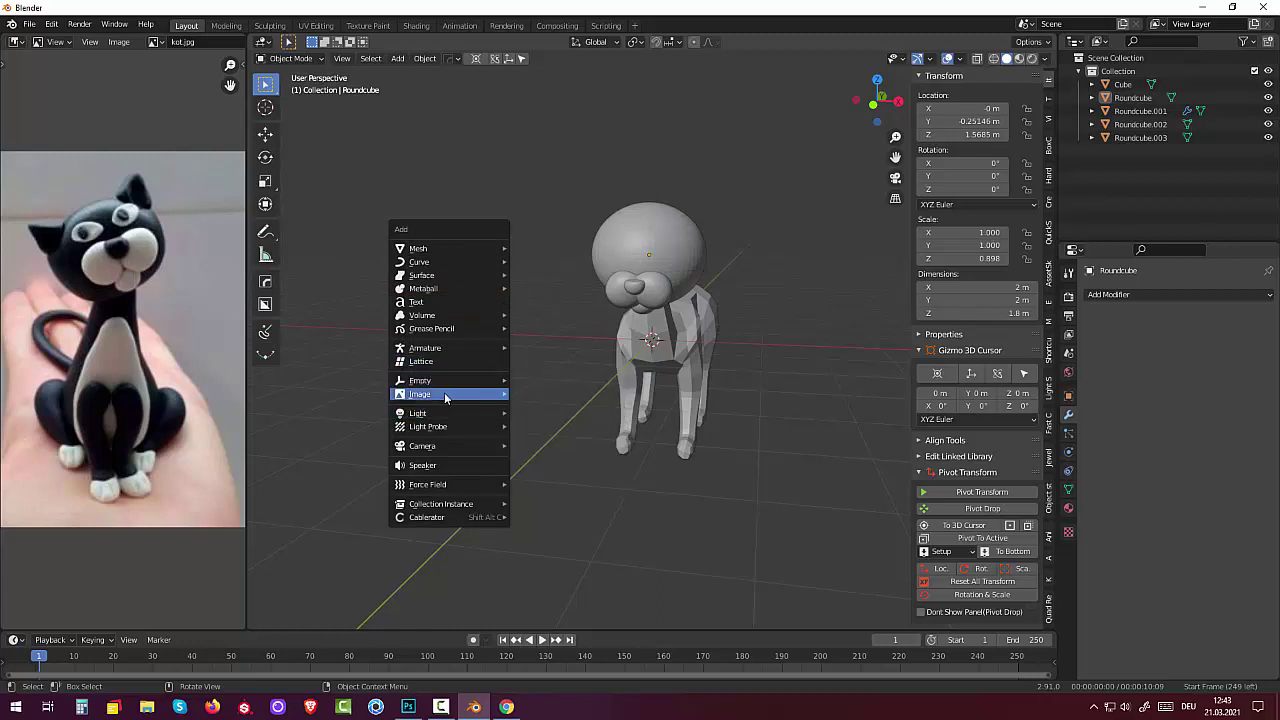
{"action": "mouse_move", "coordinate": [418, 248]}
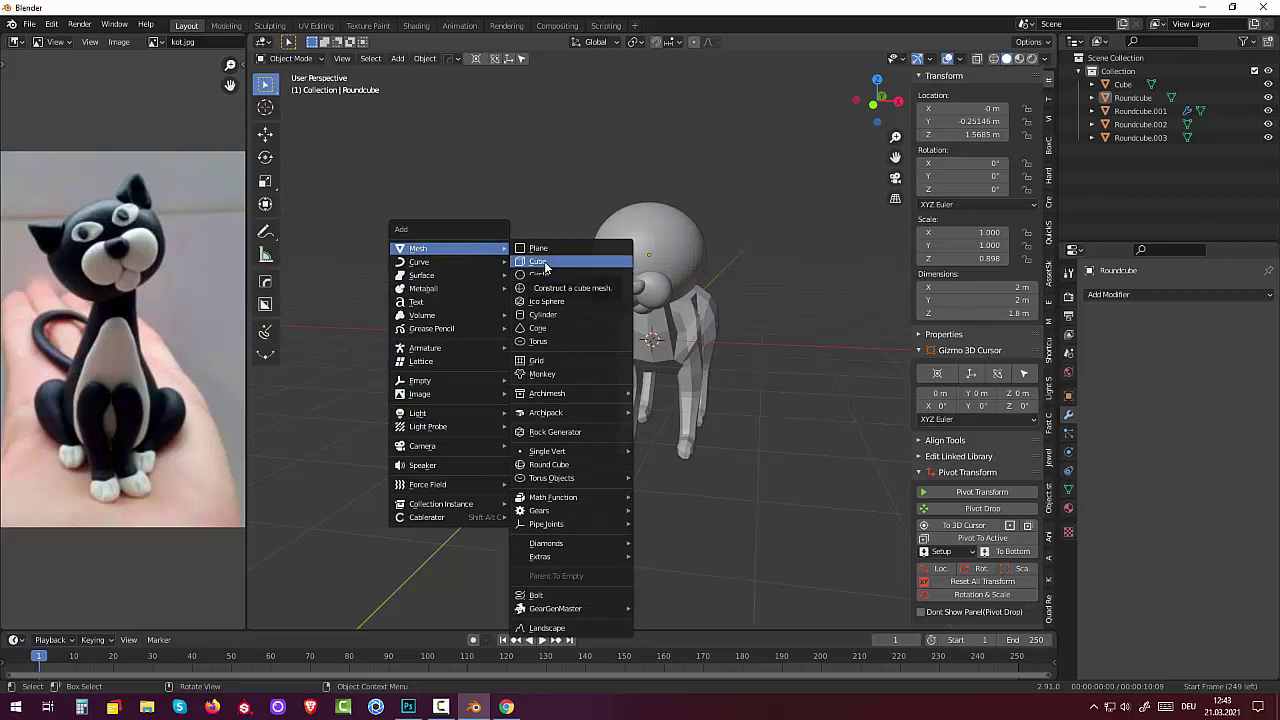
{"action": "left_click", "coordinate": [545, 264]}
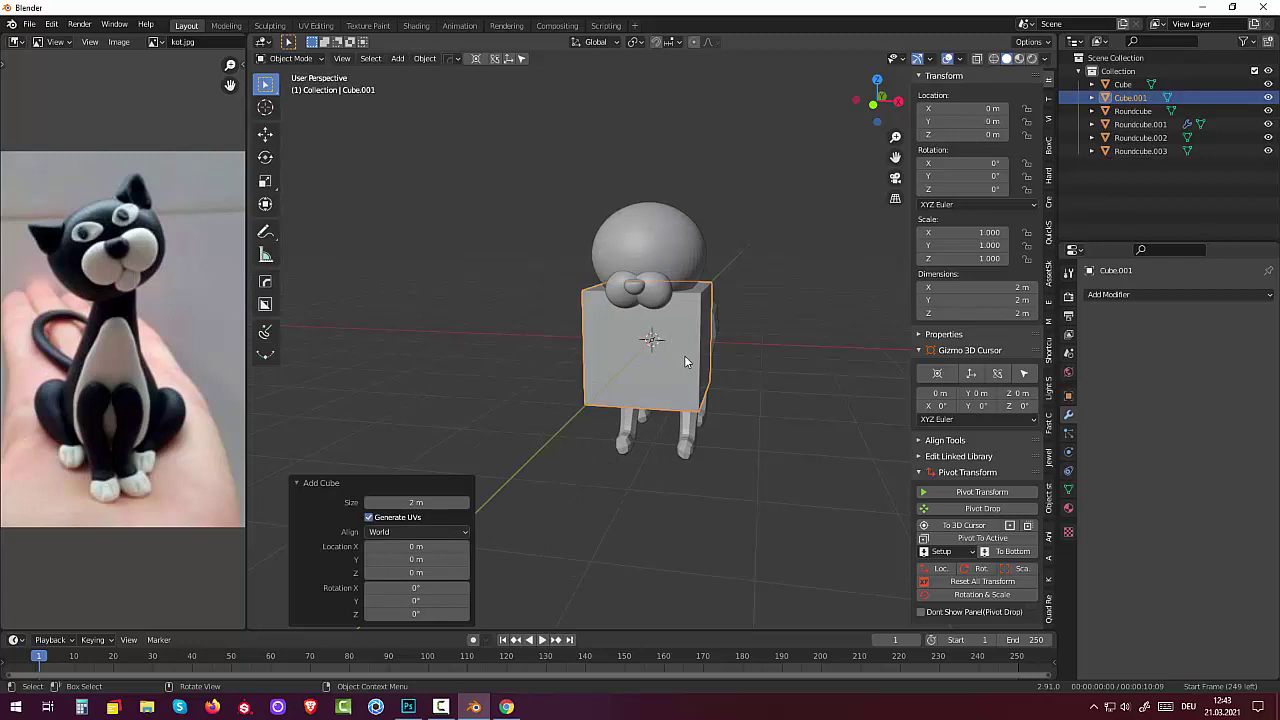
{"action": "key", "text": "ctrl+z"}
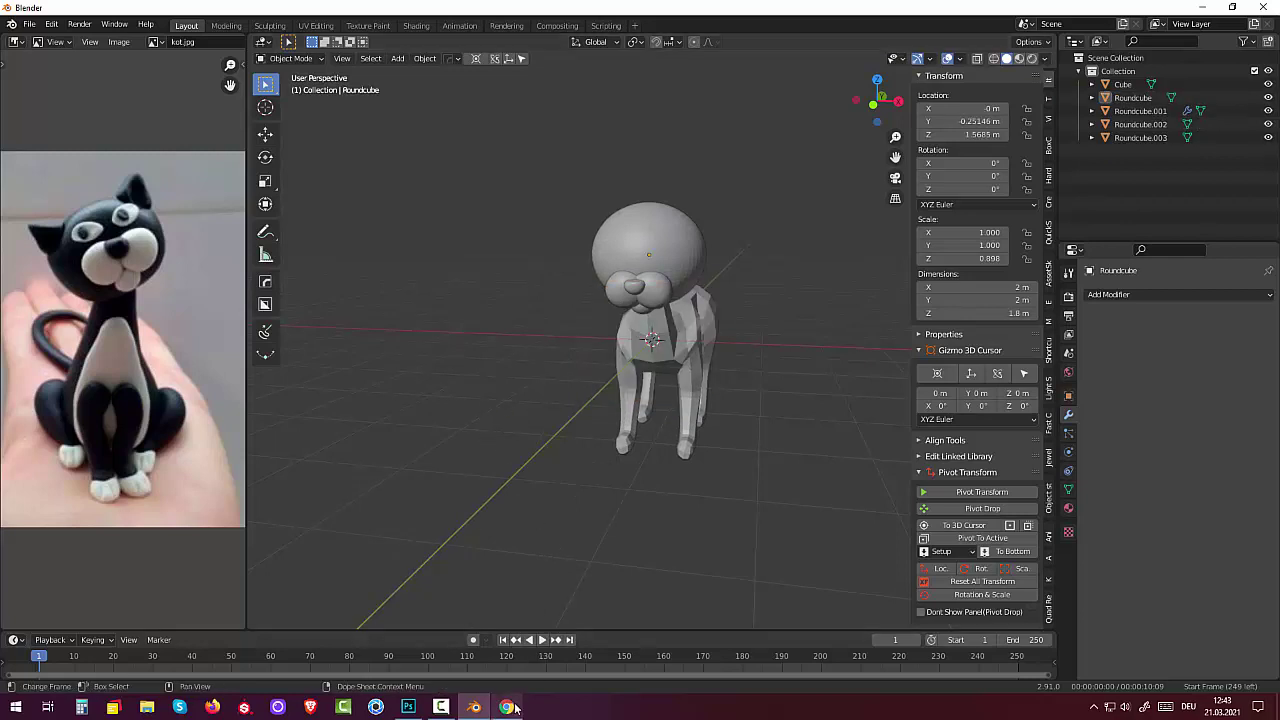
{"action": "left_click", "coordinate": [446, 709]}
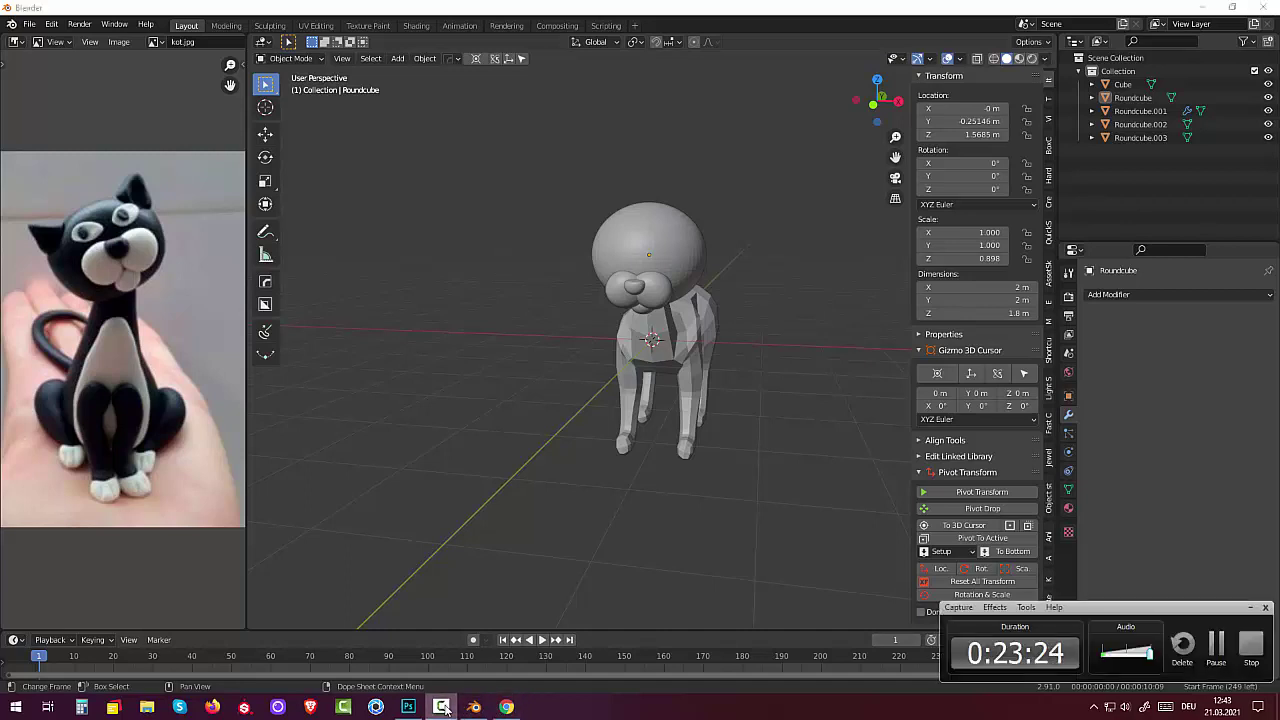
{"action": "left_click", "coordinate": [620, 475]}
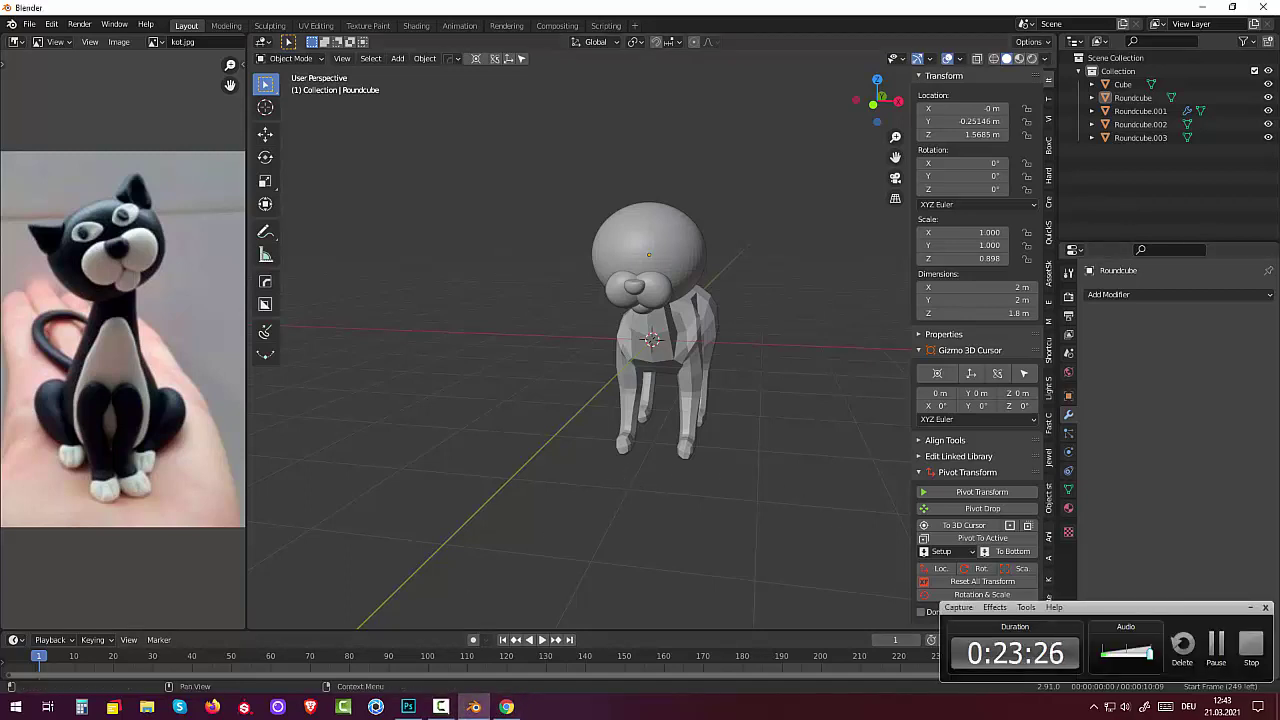